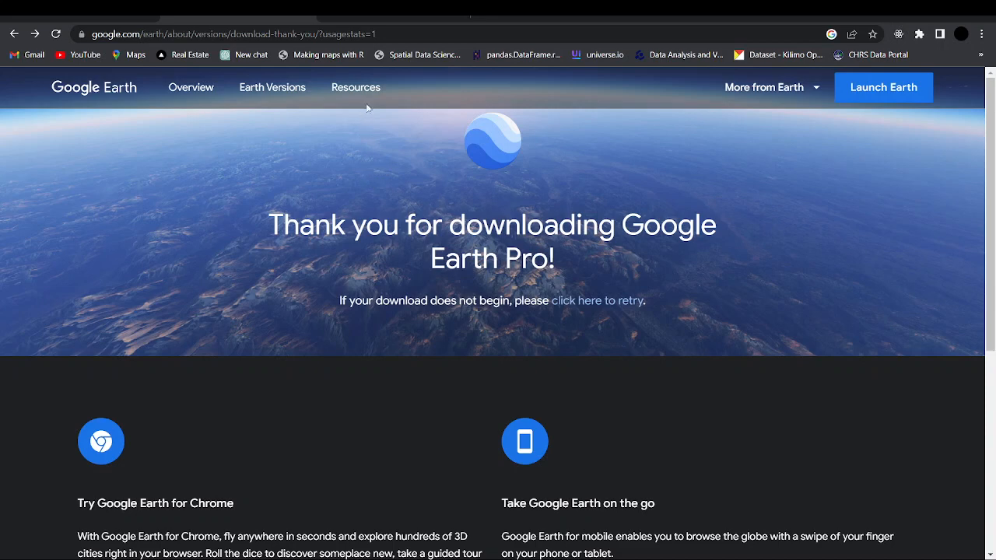
- Open the Earth Versions page and look over the available Google Earth versions
{"action": "scroll", "coordinate": [410, 311], "scroll_direction": "down", "scroll_amount": 5}
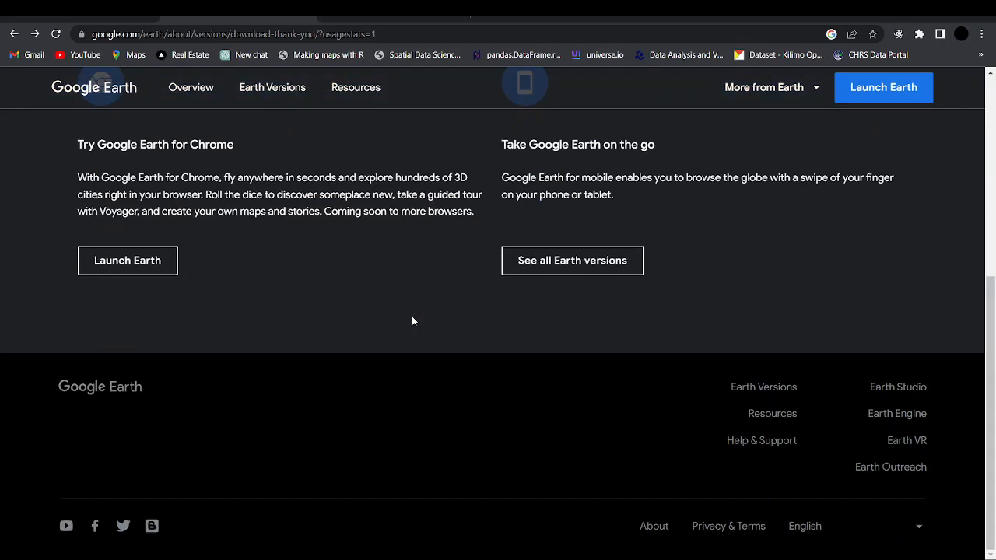
{"action": "scroll", "coordinate": [411, 316], "scroll_direction": "up", "scroll_amount": 5}
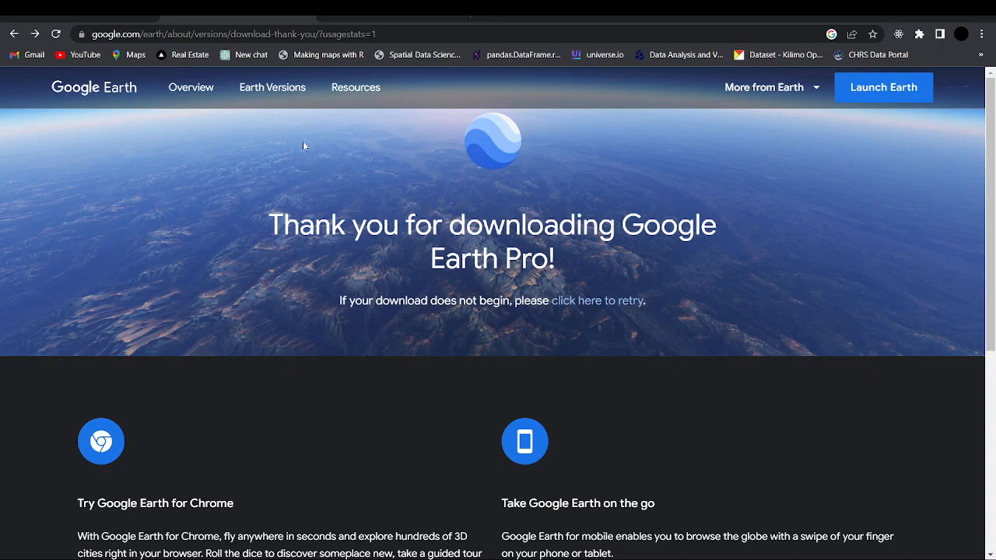
{"action": "left_click", "coordinate": [283, 89]}
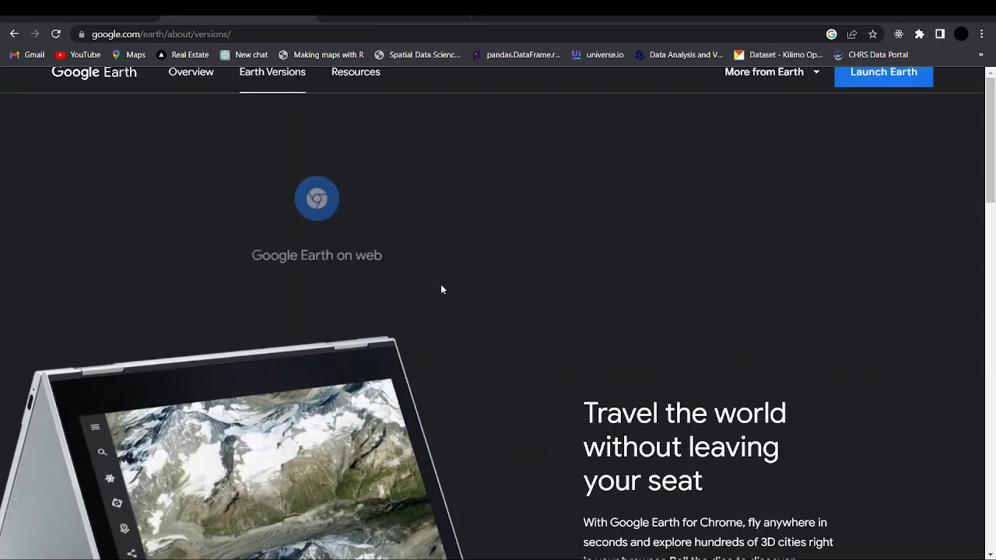
{"action": "scroll", "coordinate": [441, 287], "scroll_direction": "down", "scroll_amount": 5}
{"action": "scroll", "coordinate": [513, 214], "scroll_direction": "up", "scroll_amount": 5}
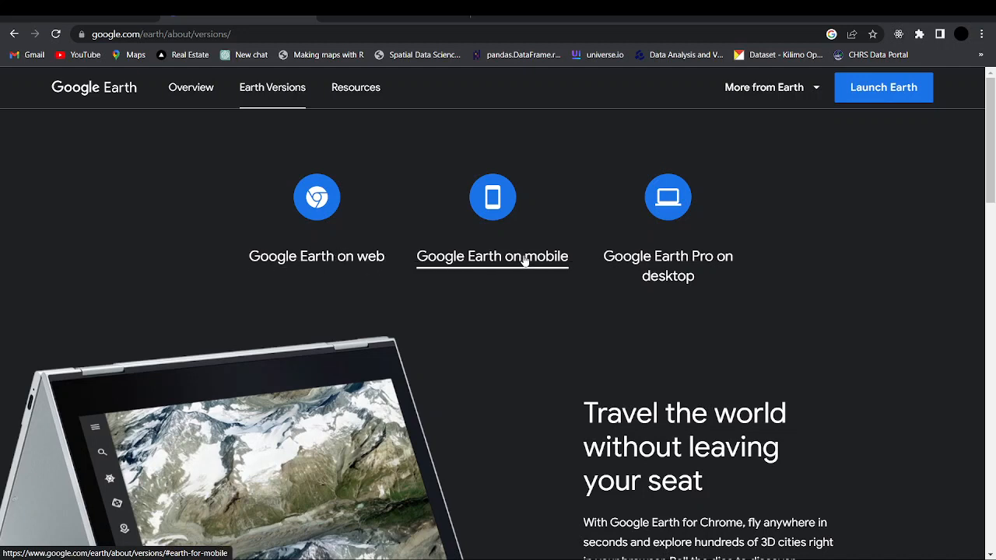
- Review the download terms for Google Earth Pro on desktop, close them without downloading, and return to the versions overview
{"action": "left_click", "coordinate": [667, 273]}
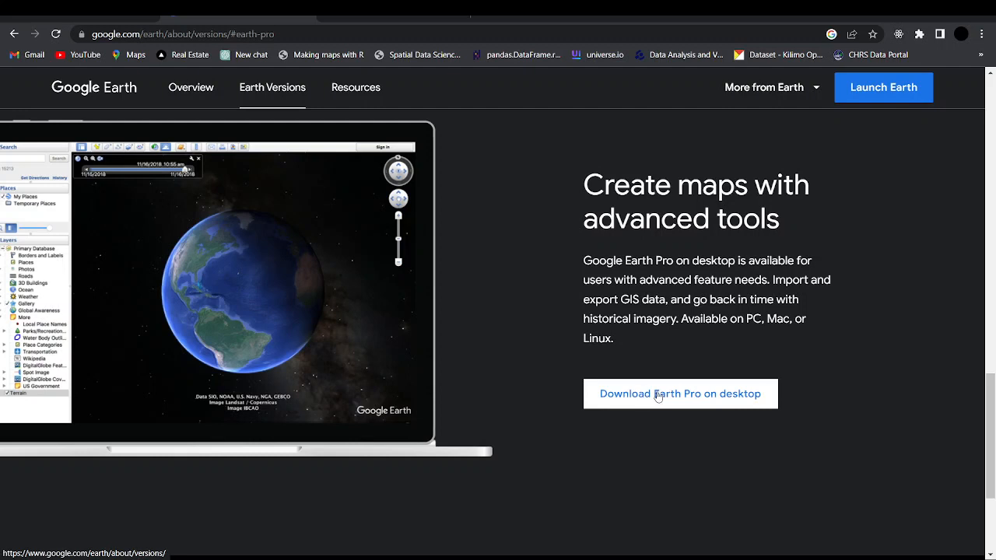
{"action": "left_click", "coordinate": [723, 395]}
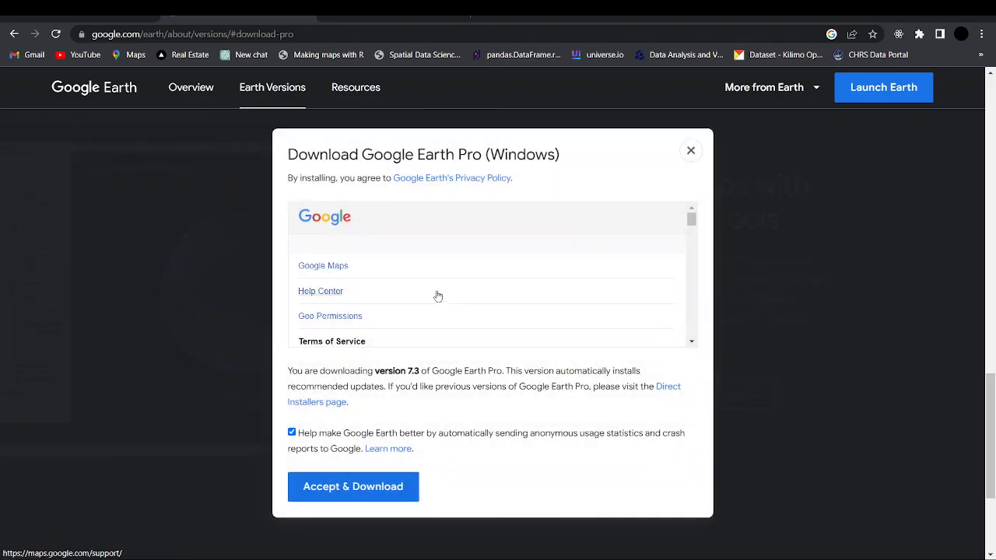
{"action": "scroll", "coordinate": [431, 292], "scroll_direction": "down", "scroll_amount": 20}
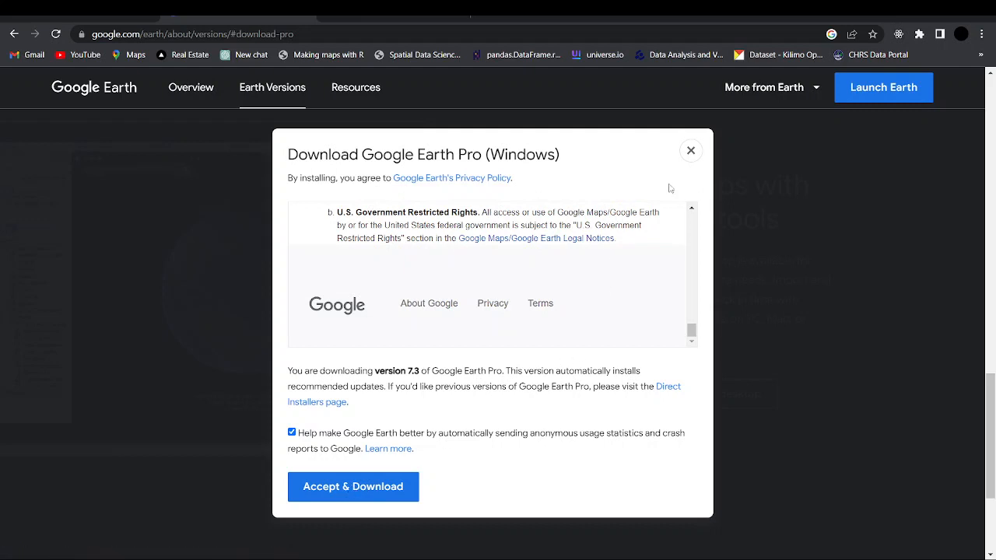
{"action": "left_click", "coordinate": [691, 151]}
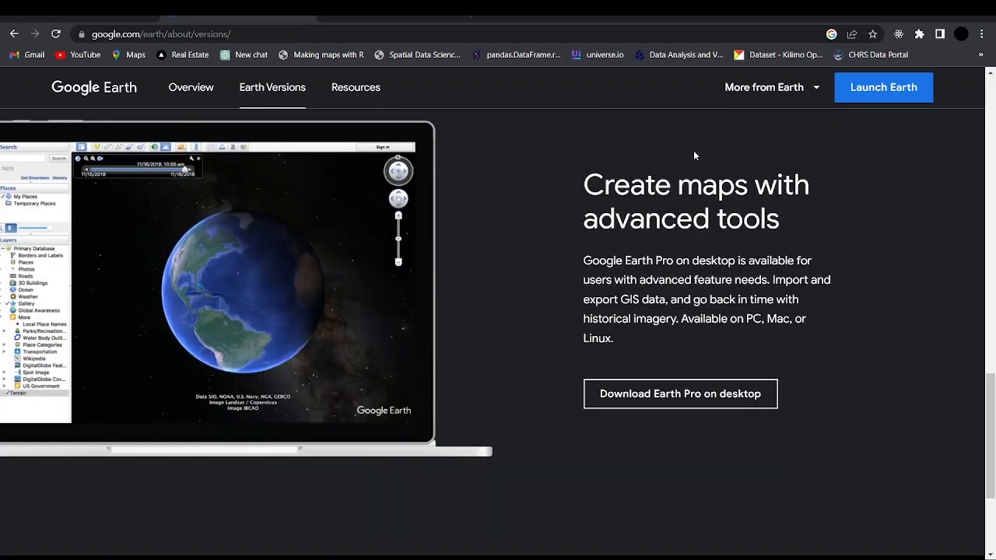
{"action": "scroll", "coordinate": [584, 269], "scroll_direction": "down", "scroll_amount": 5}
{"action": "scroll", "coordinate": [584, 269], "scroll_direction": "up", "scroll_amount": 6}
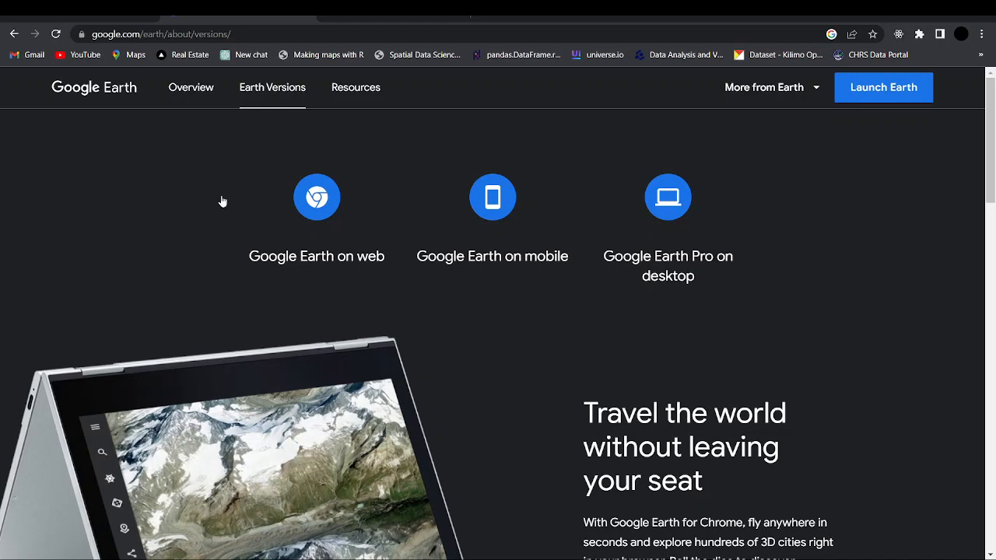
- Launch the installed Google Earth Pro desktop application and dismiss its start-up tips
{"action": "key", "text": "super"}
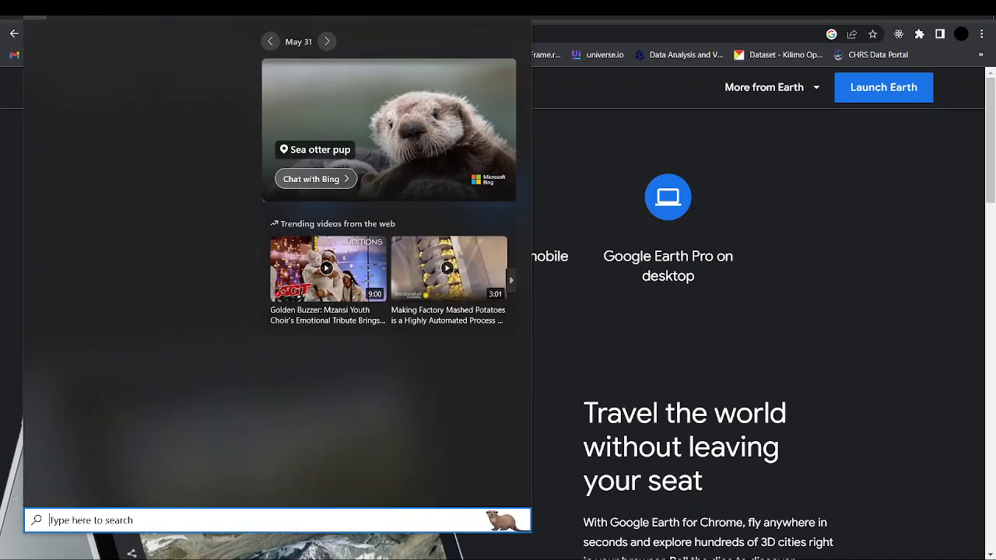
{"action": "type", "text": "goo"}
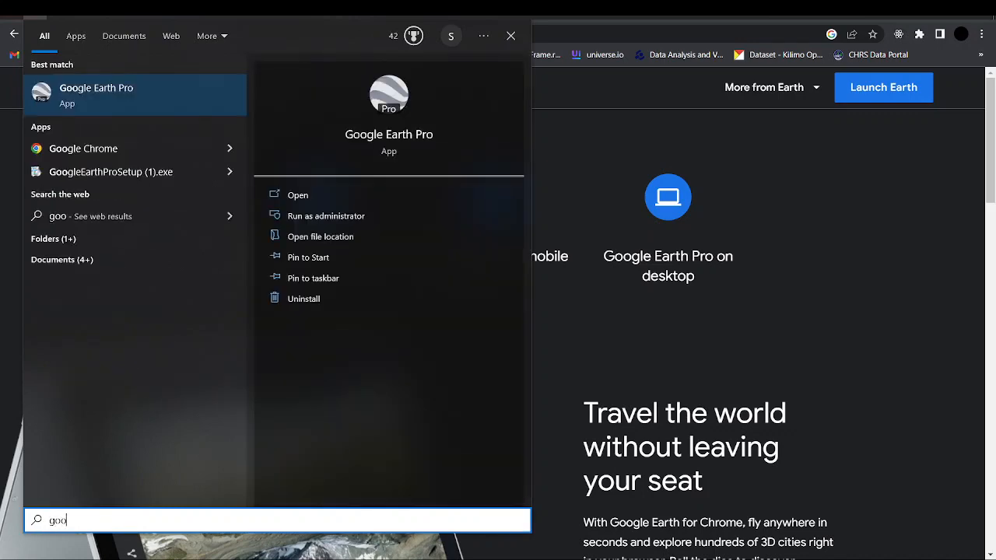
{"action": "key", "text": "Return"}
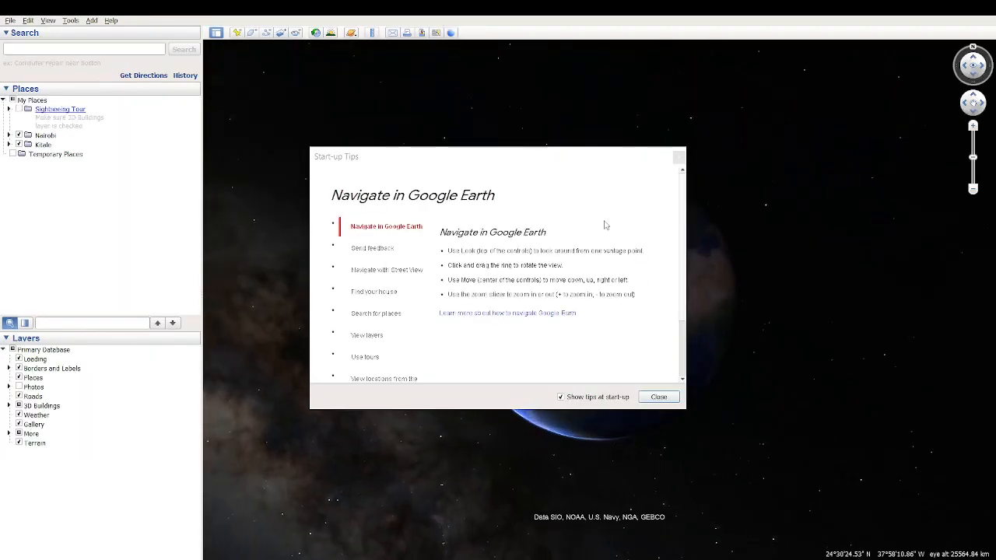
{"action": "left_click", "coordinate": [679, 158]}
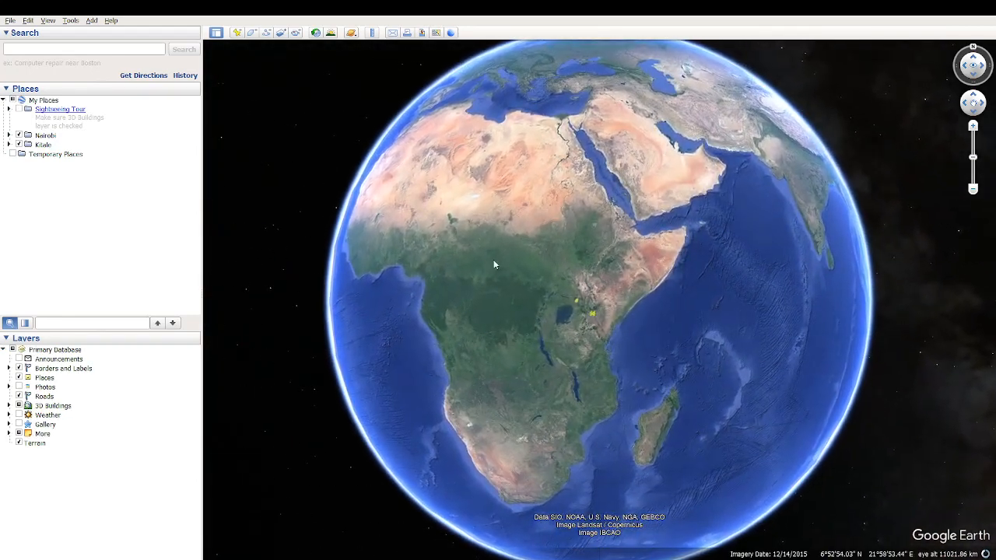
{"action": "left_click_drag", "start_coordinate": [494, 262], "coordinate": [511, 266]}
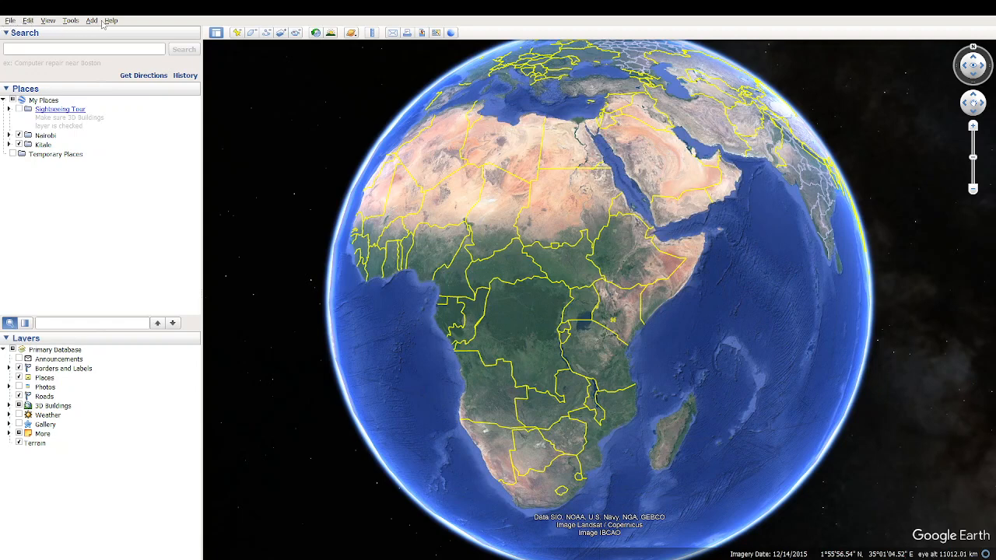
{"action": "left_click", "coordinate": [71, 51]}
{"action": "left_click", "coordinate": [46, 101]}
{"action": "right_click", "coordinate": [47, 103]}
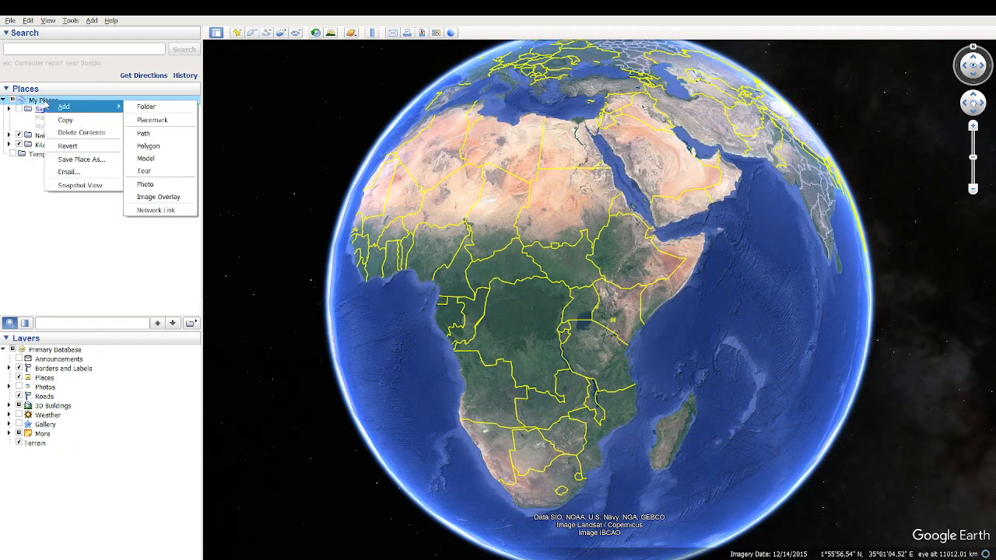
{"action": "left_click", "coordinate": [29, 216]}
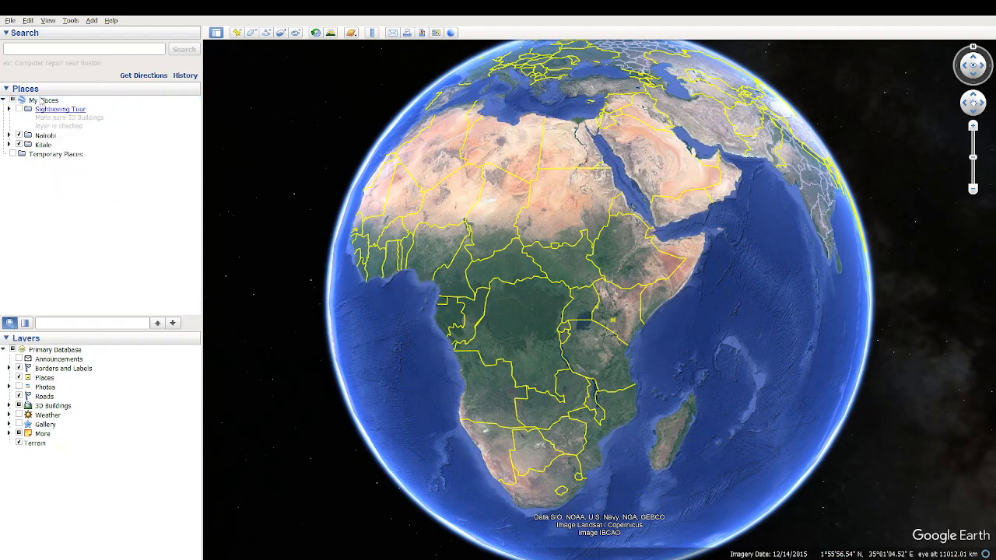
{"action": "left_click", "coordinate": [40, 110]}
{"action": "left_click", "coordinate": [43, 100]}
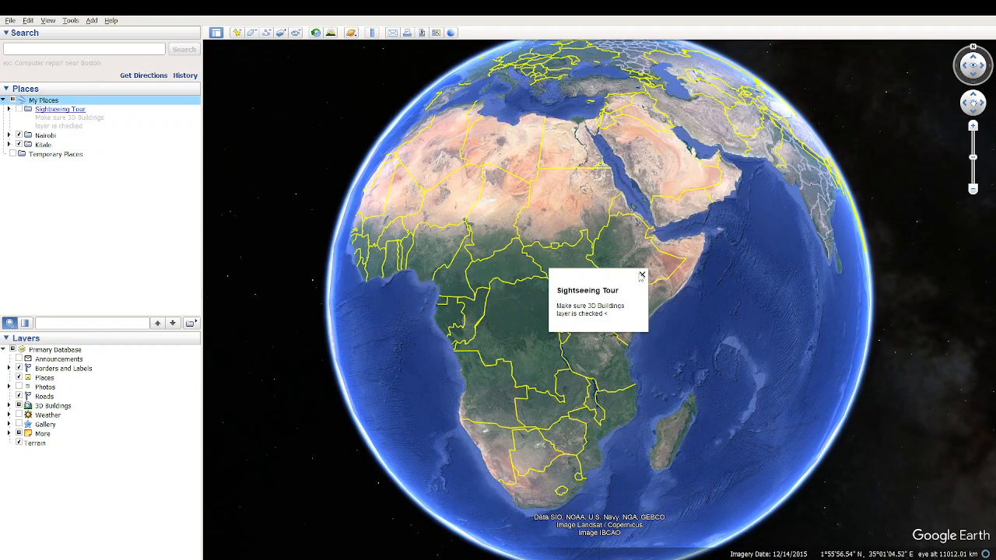
{"action": "left_click", "coordinate": [641, 274]}
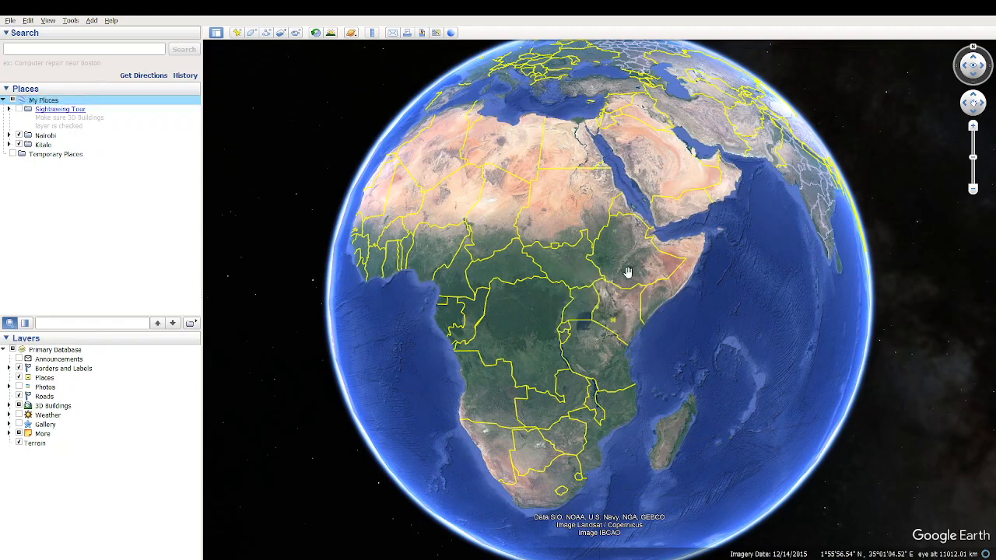
- Add a new folder named "test" under My Places
{"action": "right_click", "coordinate": [44, 102]}
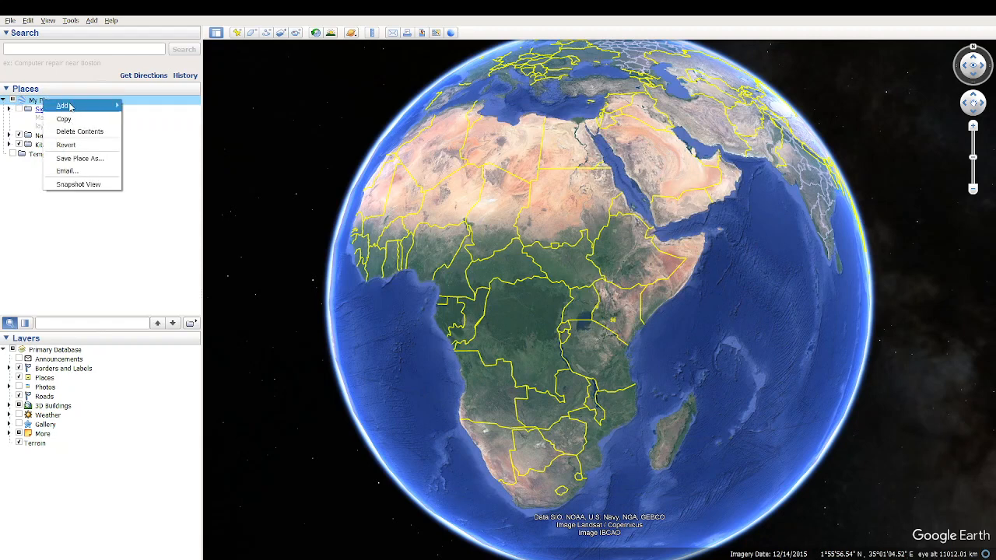
{"action": "mouse_move", "coordinate": [62, 105]}
{"action": "left_click", "coordinate": [145, 106]}
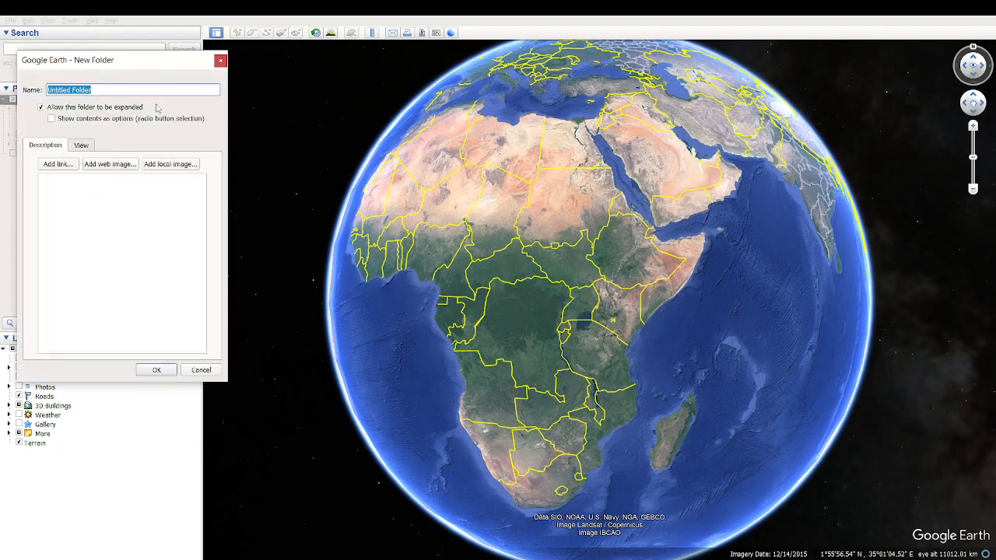
{"action": "type", "text": "test"}
{"action": "key", "text": "Return"}
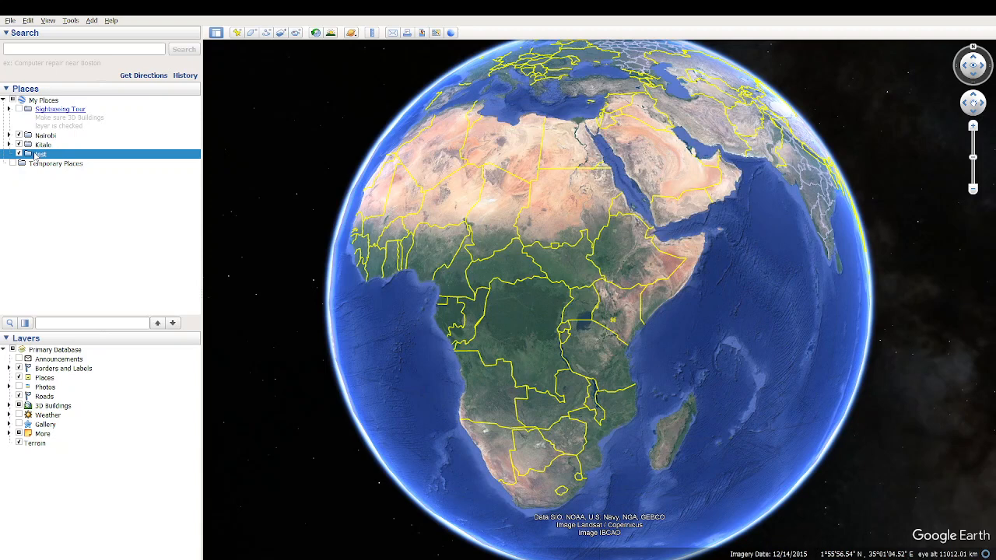
{"action": "left_click", "coordinate": [46, 214]}
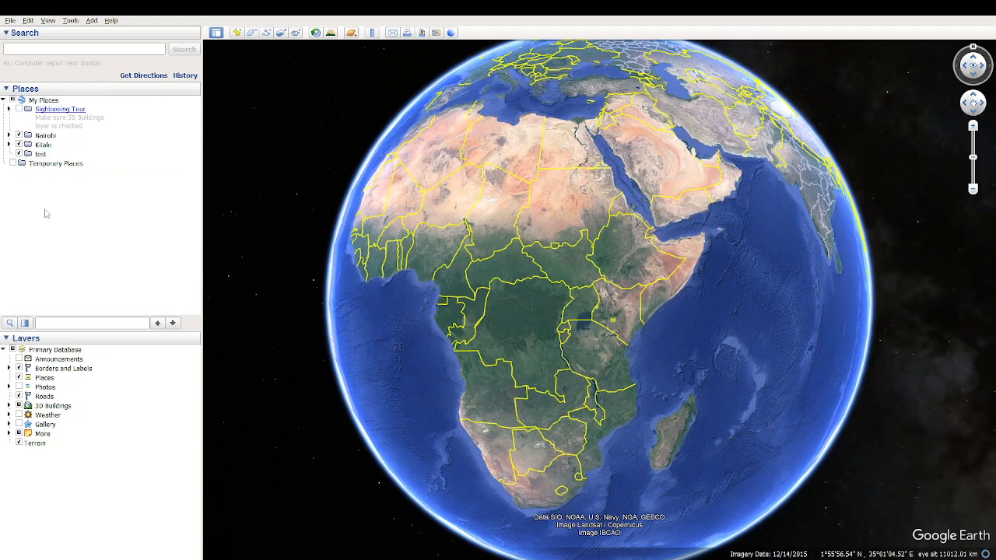
- Search for "Nairobi County" and fly to it on the globe
{"action": "left_click", "coordinate": [63, 49]}
{"action": "type", "text": "Nairobi"}
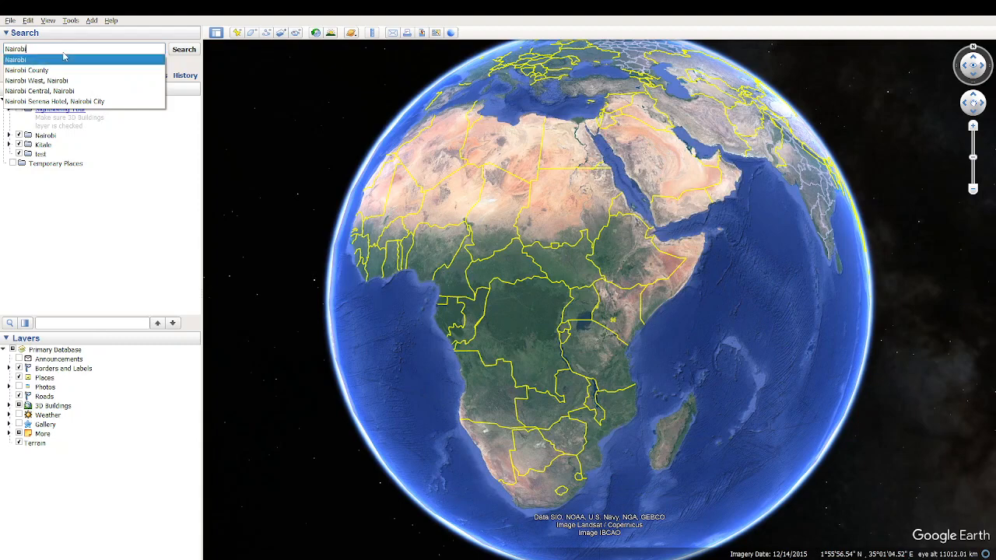
{"action": "key", "text": "Down"}
{"action": "key", "text": "Return"}
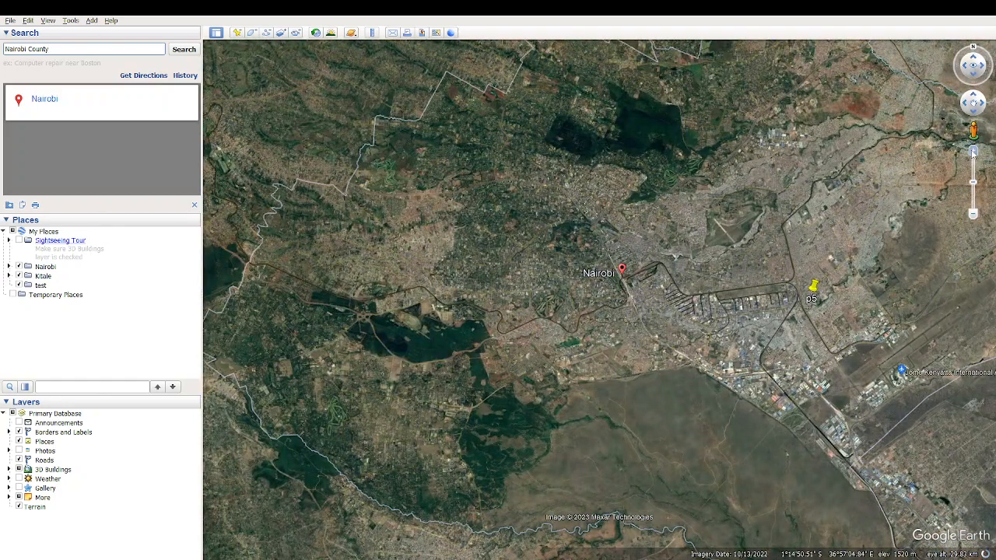
- Add a new placemark in central Nairobi and position it northwest of the University of Nairobi at about 1°16'36"S, 36°48'53"E
{"action": "left_click", "coordinate": [973, 151]}
{"action": "left_click", "coordinate": [973, 152]}
{"action": "left_click", "coordinate": [972, 152]}
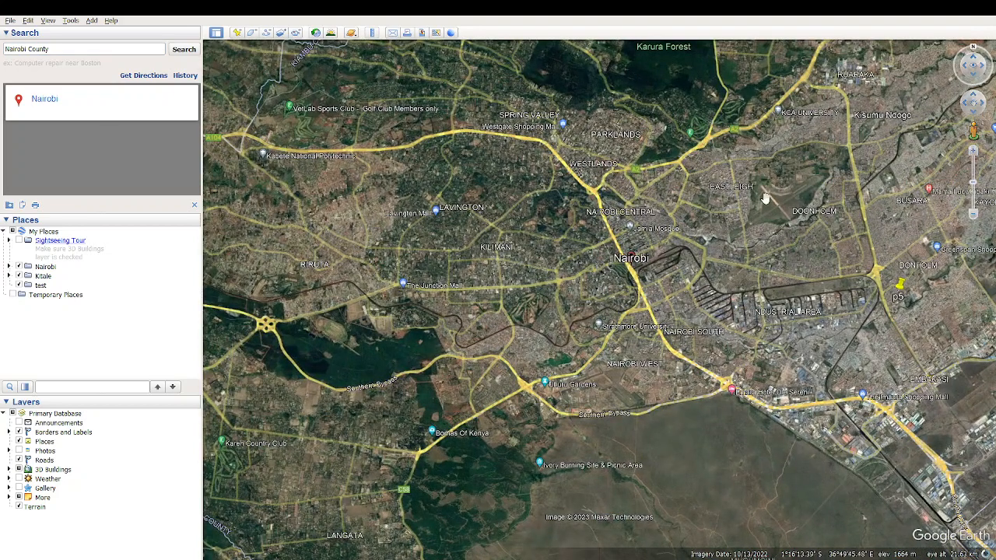
{"action": "left_click", "coordinate": [970, 218]}
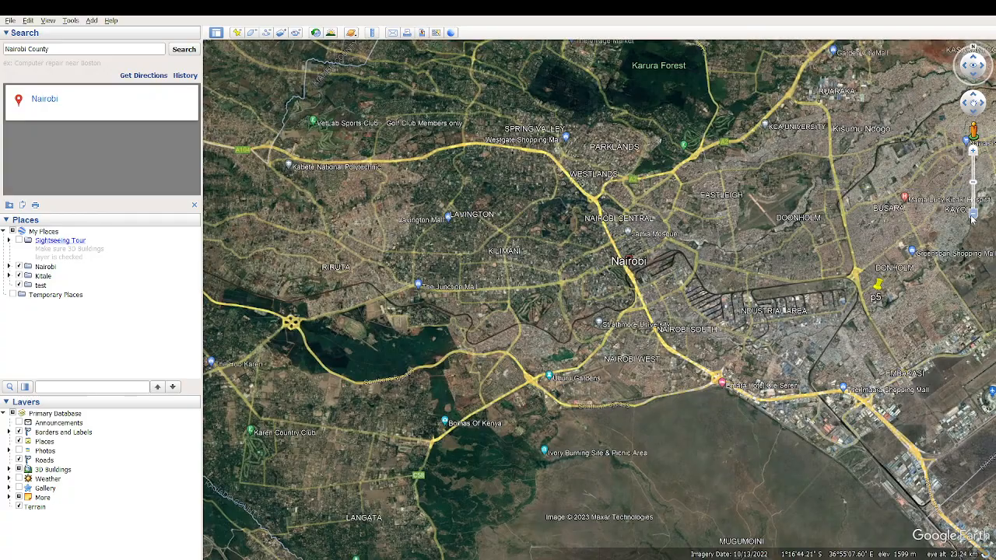
{"action": "mouse_move", "coordinate": [591, 207]}
{"action": "left_mouse_down"}
{"action": "mouse_move", "coordinate": [605, 210]}
{"action": "mouse_move", "coordinate": [581, 209]}
{"action": "left_mouse_up"}
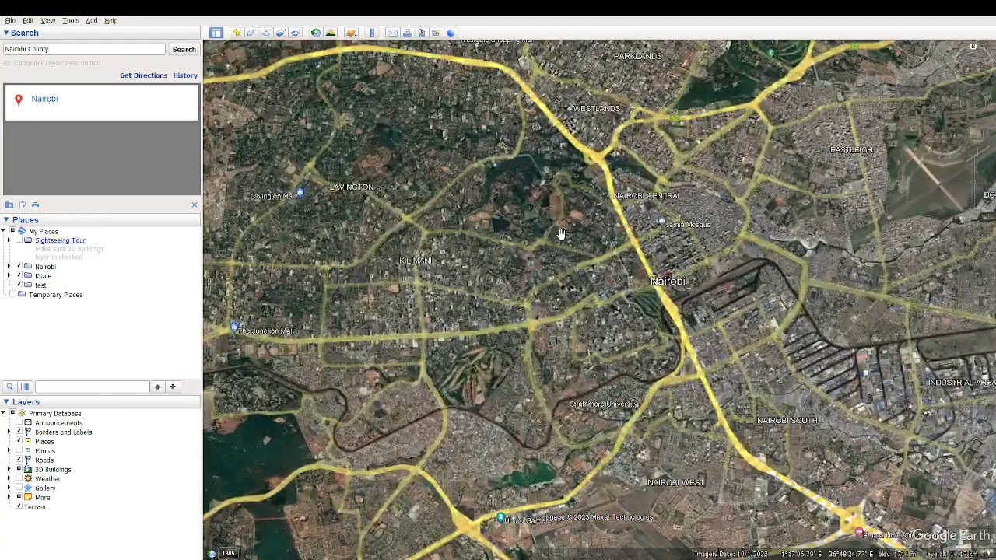
{"action": "scroll", "coordinate": [560, 230], "scroll_direction": "up", "scroll_amount": 3}
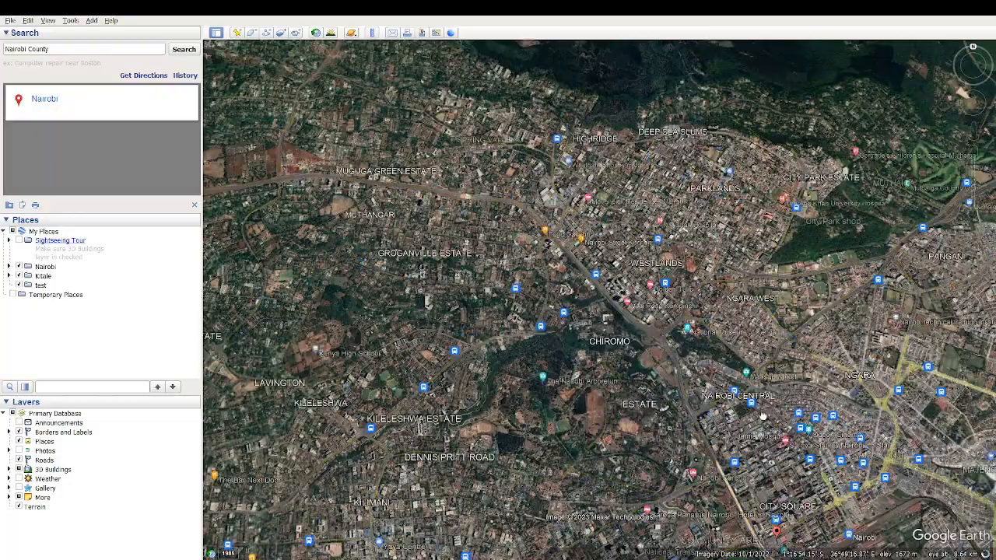
{"action": "left_click_drag", "start_coordinate": [763, 416], "coordinate": [537, 358]}
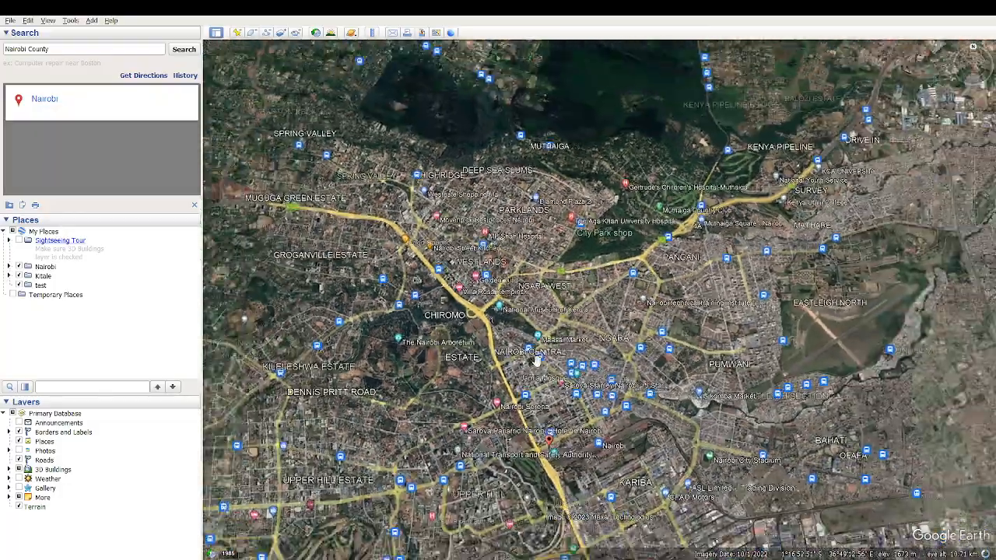
{"action": "scroll", "coordinate": [536, 359], "scroll_direction": "up", "scroll_amount": 5}
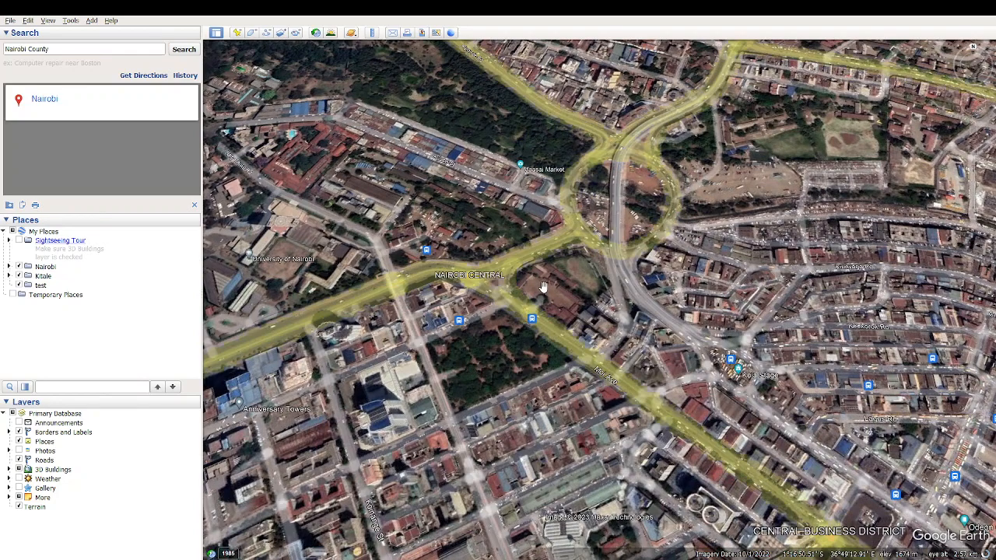
{"action": "left_click_drag", "start_coordinate": [427, 351], "coordinate": [529, 337]}
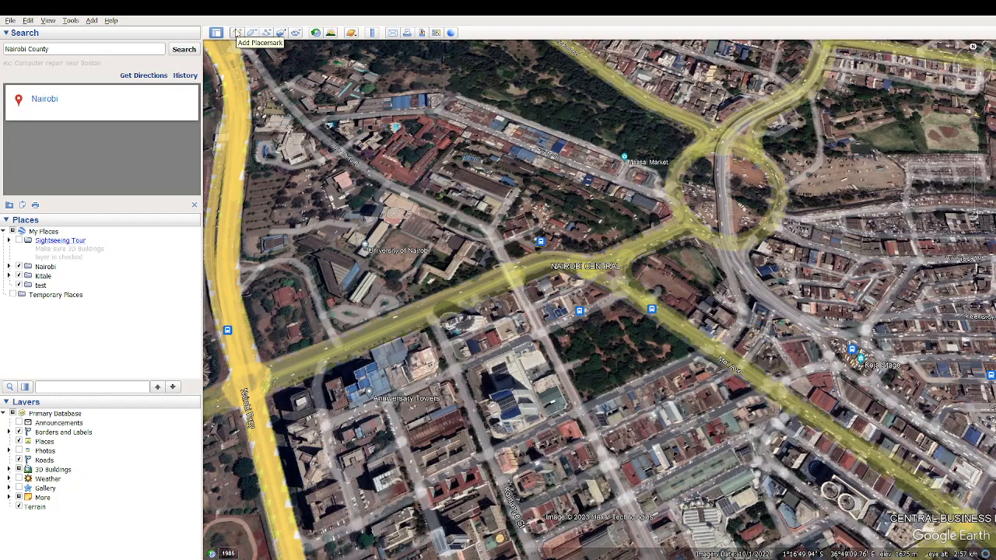
{"action": "left_click", "coordinate": [238, 33]}
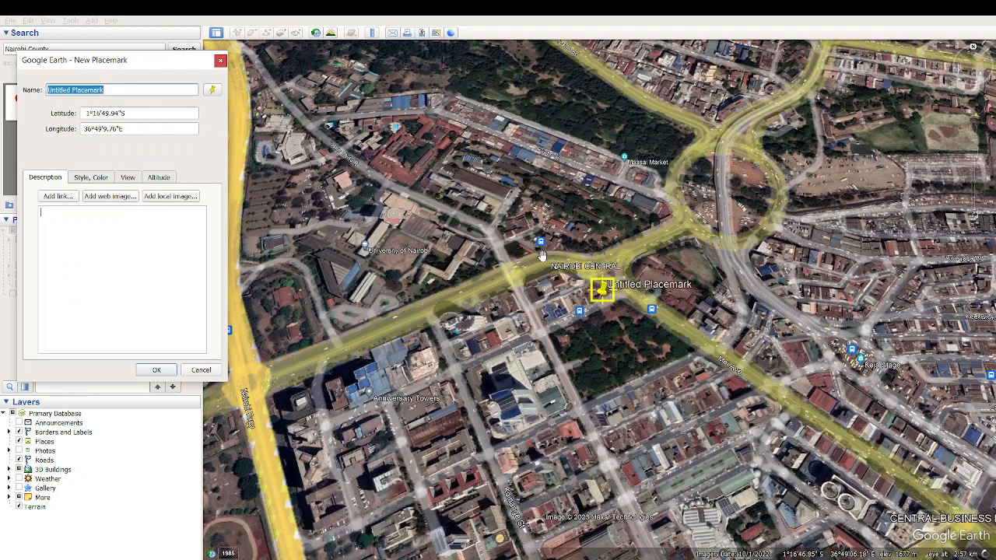
{"action": "left_click_drag", "start_coordinate": [600, 303], "coordinate": [311, 89]}
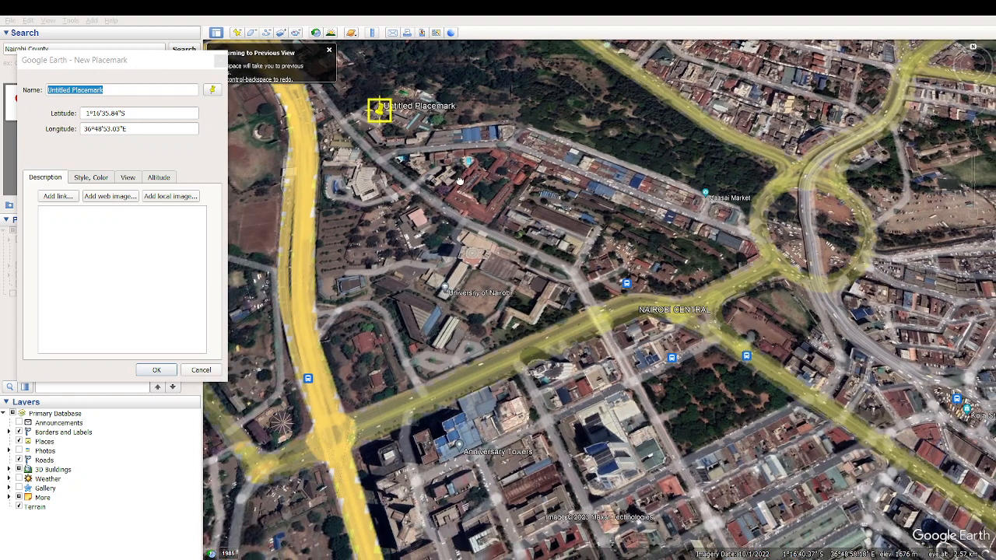
{"action": "left_click", "coordinate": [328, 51]}
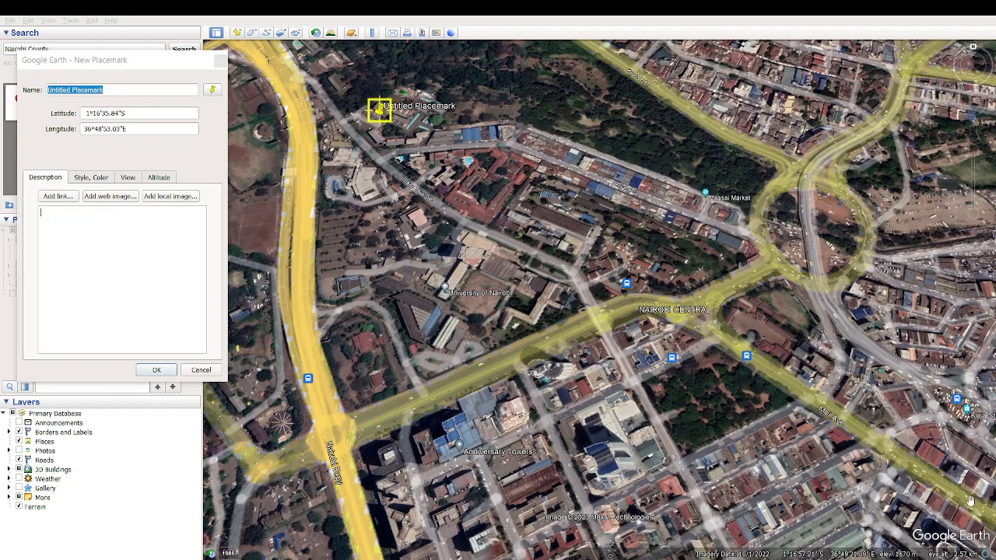
{"action": "left_click_drag", "start_coordinate": [774, 389], "coordinate": [692, 347]}
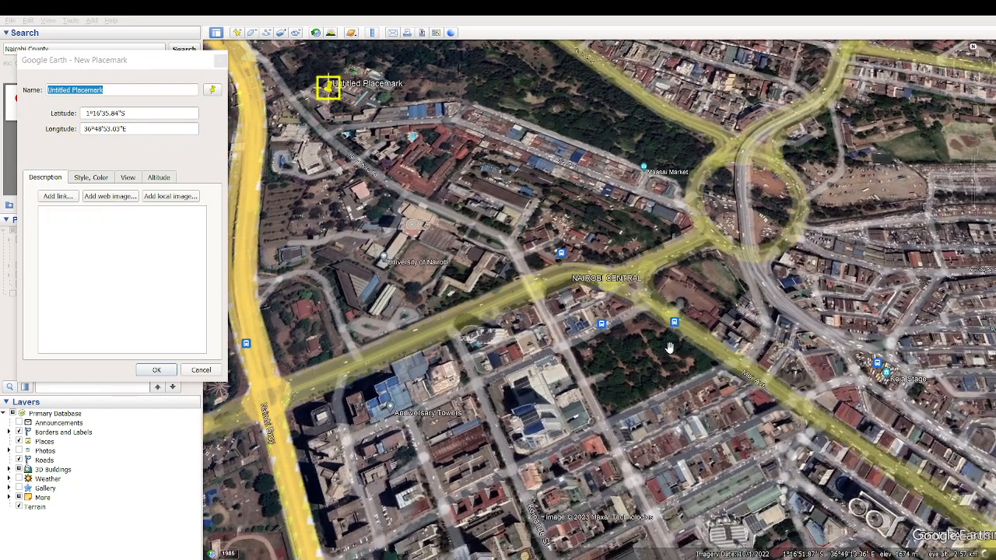
- Replace the new placemark's default name with "point1"
{"action": "double_click", "coordinate": [116, 92]}
{"action": "left_click", "coordinate": [119, 94]}
{"action": "double_click", "coordinate": [119, 94]}
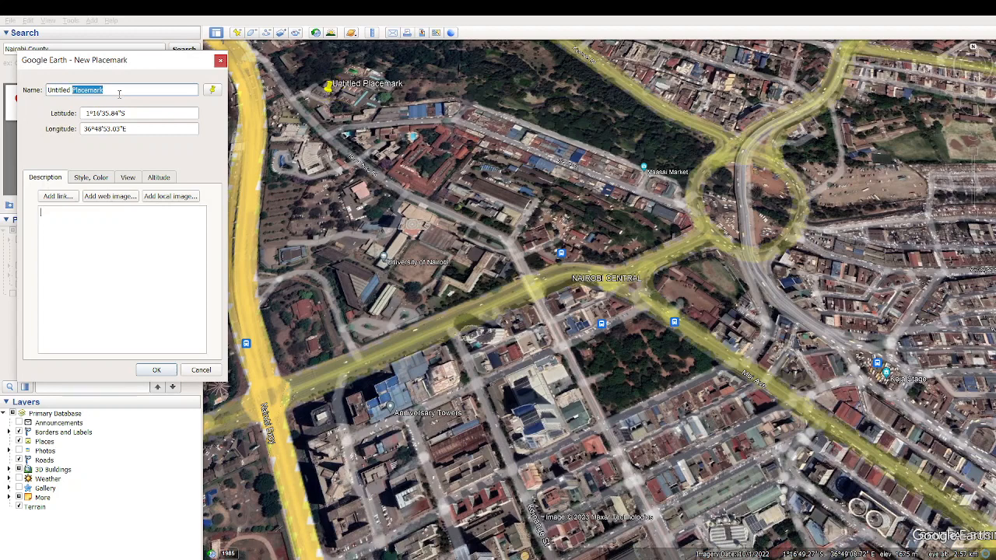
{"action": "key", "text": "BackSpace"}
{"action": "key", "text": "BackSpace"}
{"action": "key", "text": "BackSpace"}
{"action": "key", "text": "BackSpace"}
{"action": "key", "text": "BackSpace"}
{"action": "key", "text": "BackSpace"}
{"action": "key", "text": "BackSpace"}
{"action": "key", "text": "BackSpace"}
{"action": "key", "text": "BackSpace"}
{"action": "key", "text": "BackSpace"}
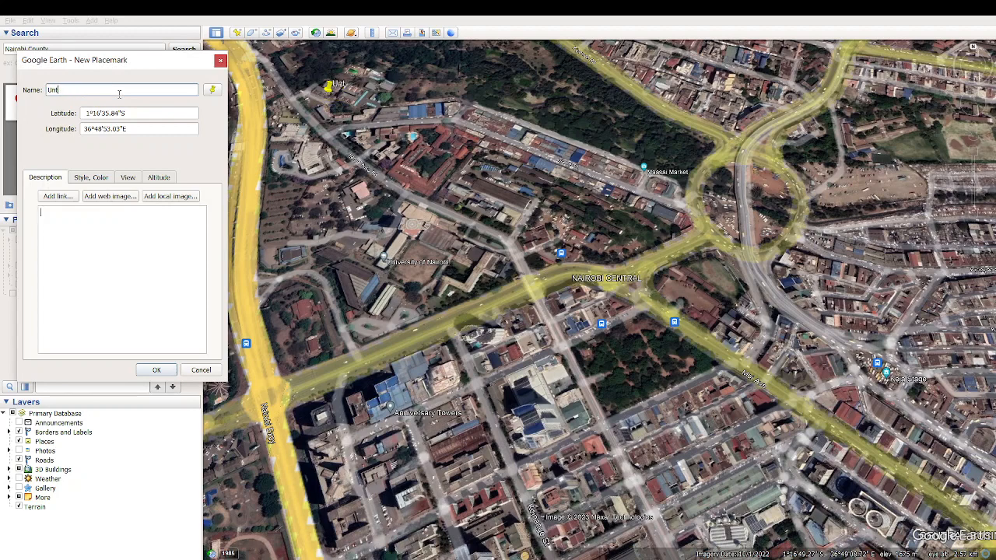
{"action": "type", "text": "point1"}
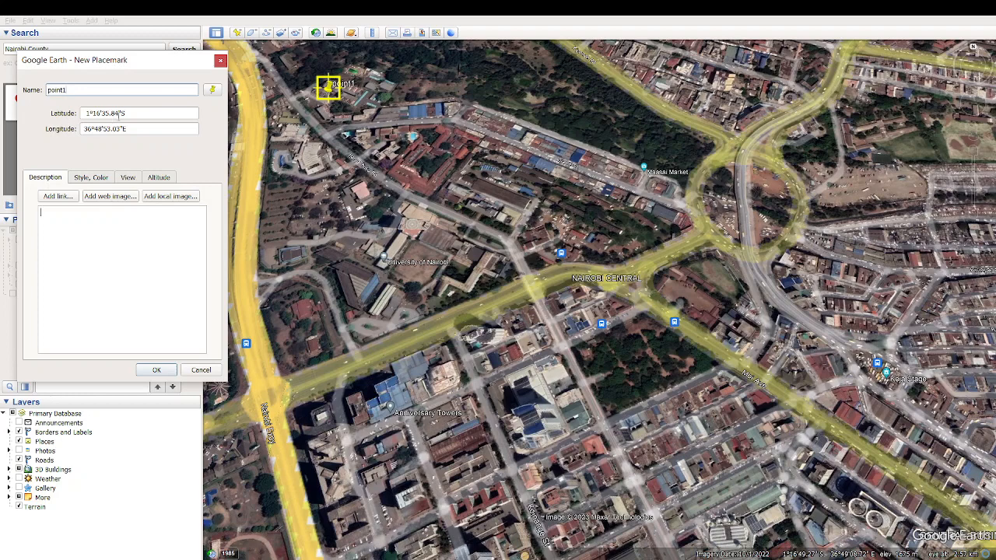
- Switch to Microsoft Word by launching it from the system search, and create a blank document
{"action": "left_click_drag", "start_coordinate": [126, 114], "coordinate": [71, 114]}
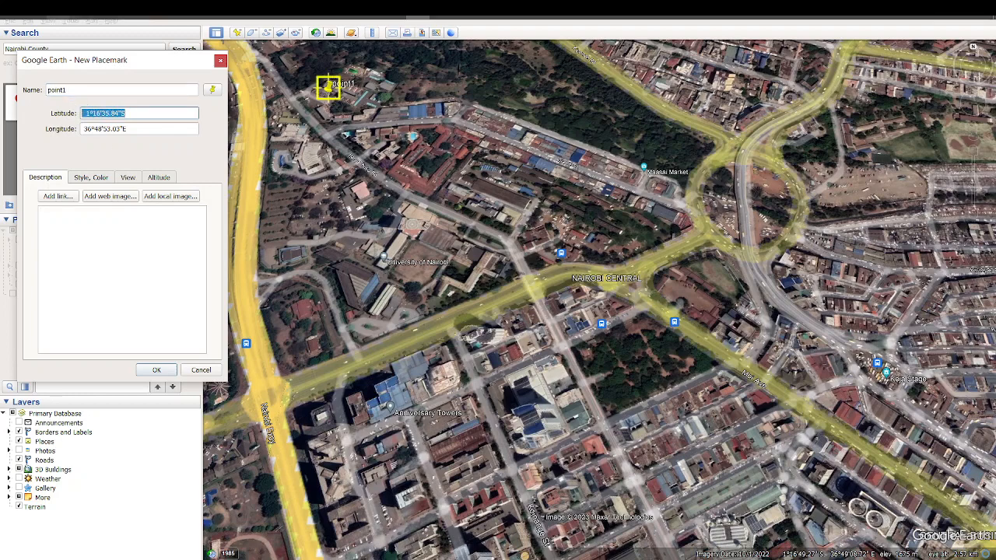
{"action": "key", "text": "super"}
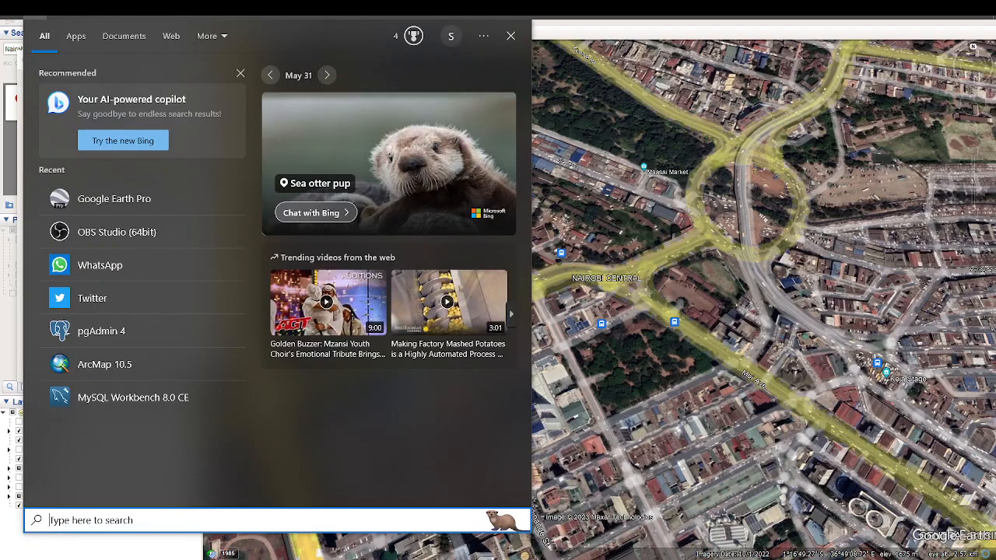
{"action": "type", "text": "m"}
{"action": "key", "text": "BackSpace"}
{"action": "type", "text": "wor"}
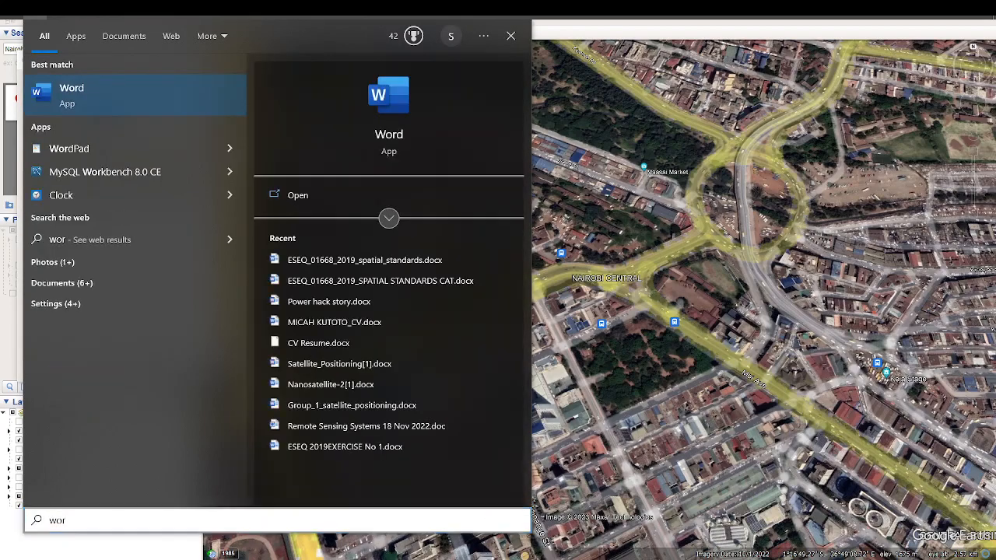
{"action": "key", "text": "Escape"}
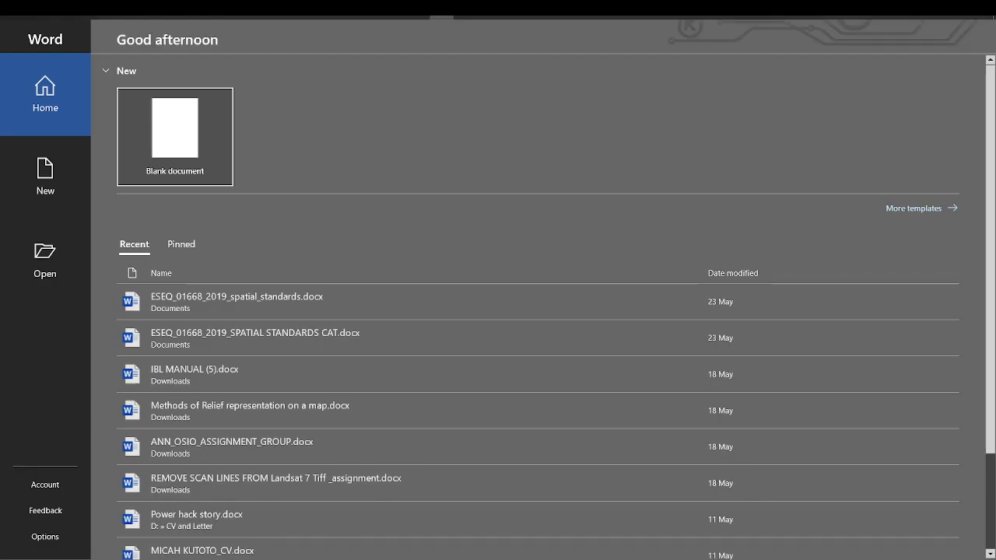
{"action": "left_click", "coordinate": [162, 116]}
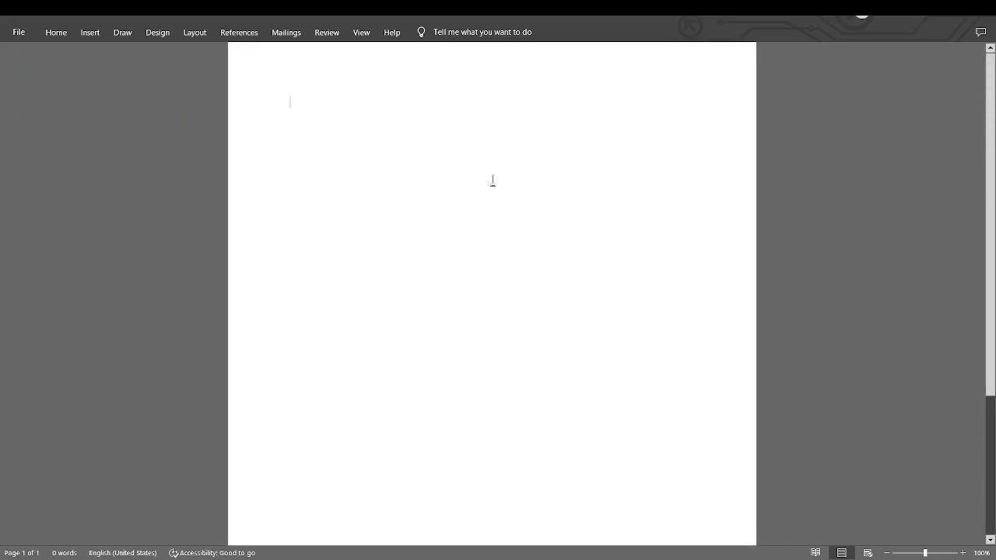
- Enter the text "Point1 = long =" on the first line of the blank document
{"action": "left_click", "coordinate": [962, 552]}
{"action": "left_click", "coordinate": [963, 553]}
{"action": "scroll", "coordinate": [371, 327], "scroll_direction": "up", "scroll_amount": 1}
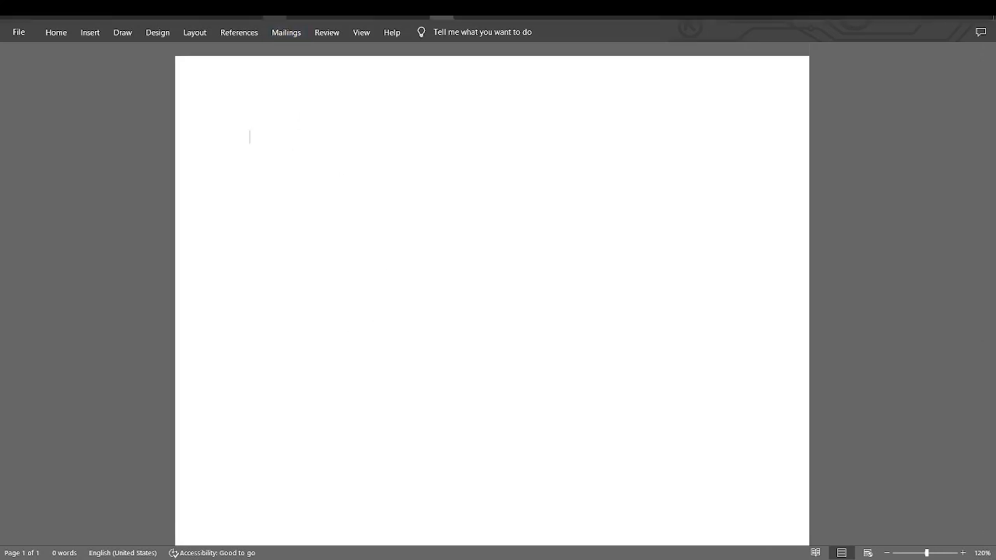
{"action": "type", "text": "point"}
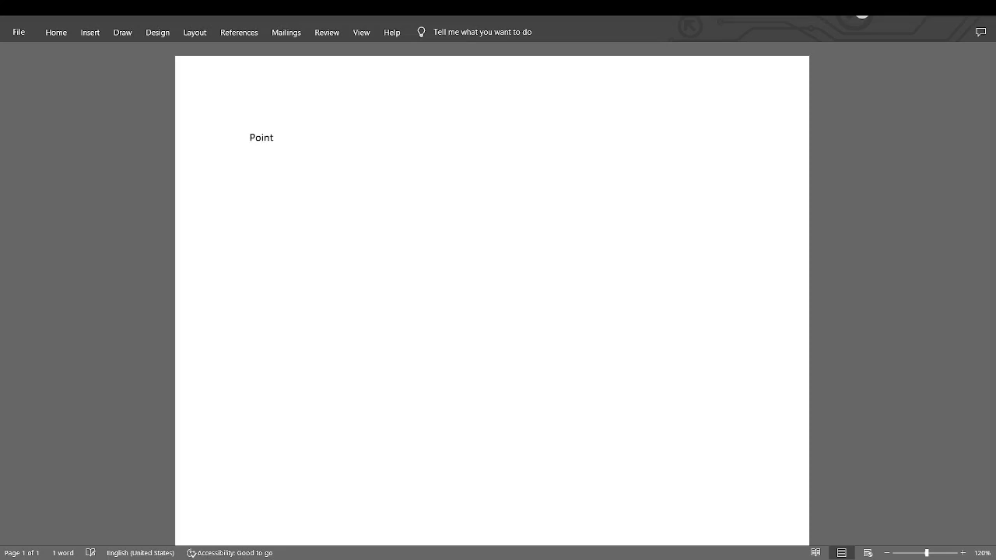
{"action": "type", "text": " 1 ="}
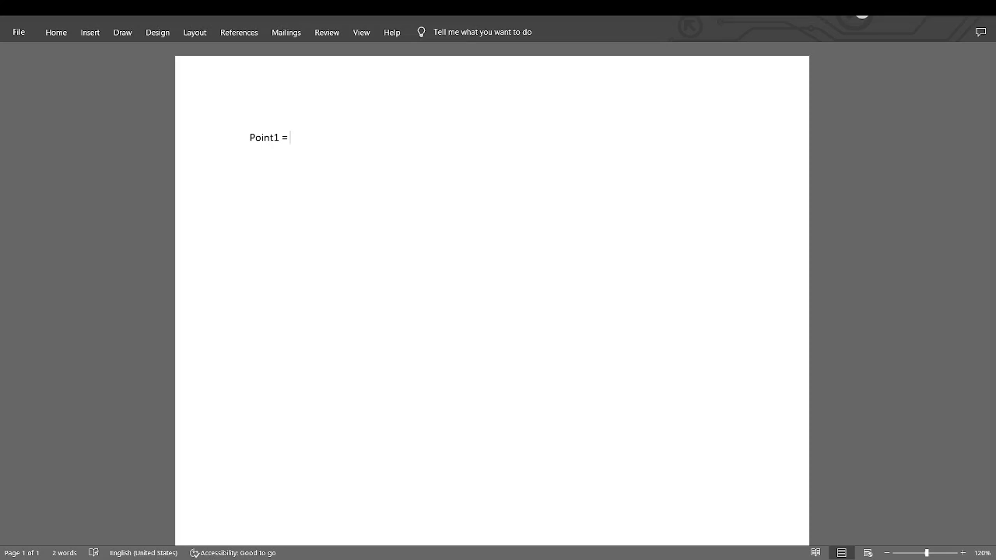
{"action": "type", "text": " long ="}
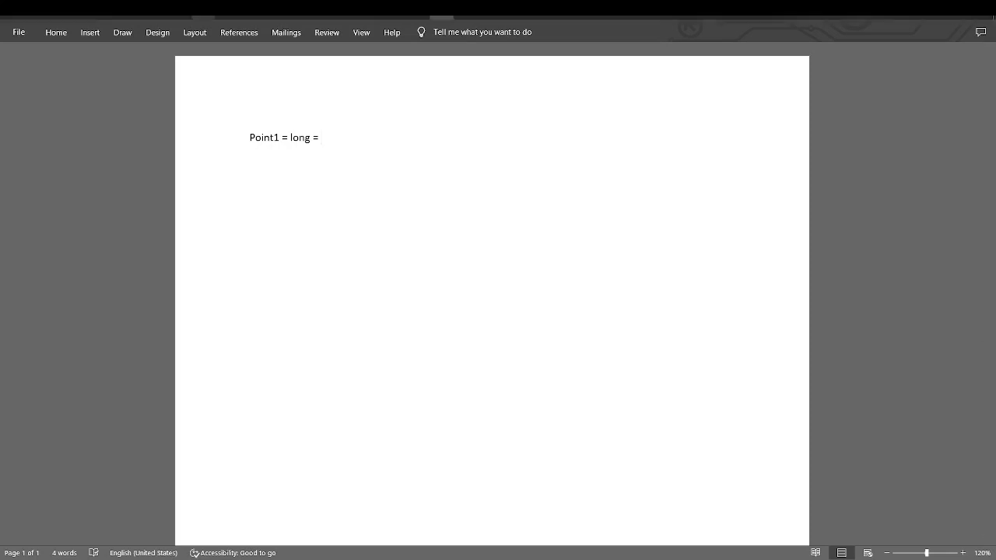
- Copy the latitude 1°16'35.84" from the Google Earth placemark and paste it after "long =" in Word, followed by "S"
{"action": "left_click", "coordinate": [408, 78]}
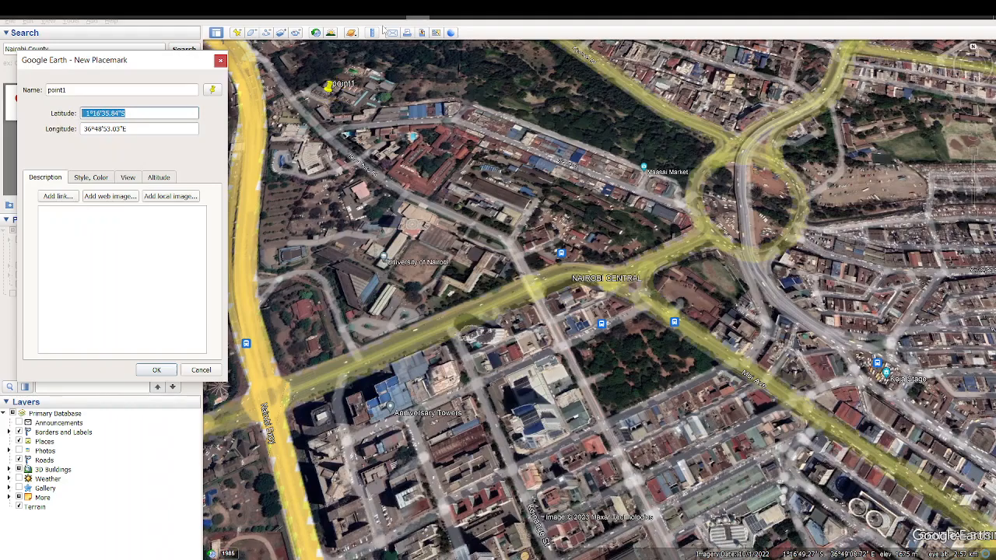
{"action": "left_click_drag", "start_coordinate": [120, 113], "coordinate": [31, 111]}
{"action": "key", "text": "ctrl+c"}
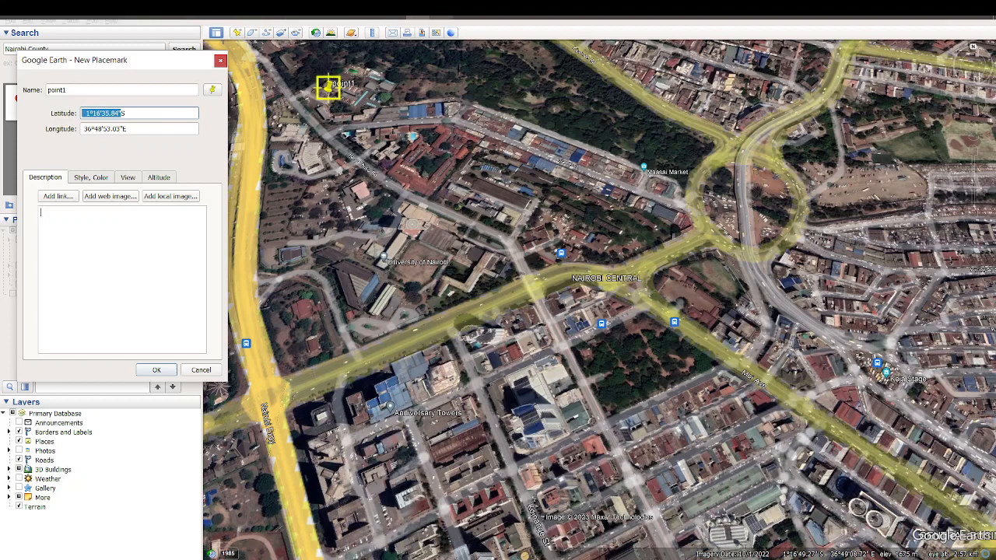
{"action": "left_click", "coordinate": [440, 9]}
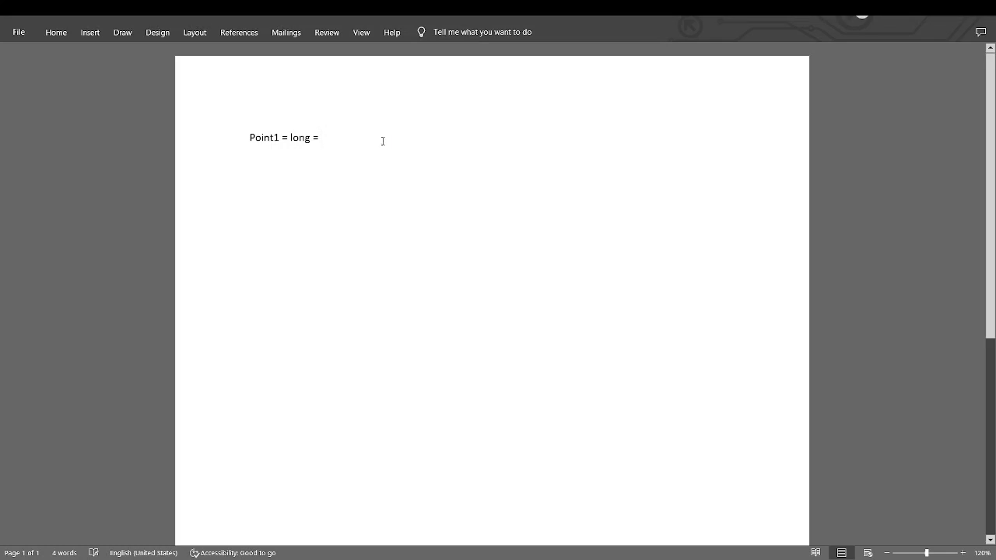
{"action": "key", "text": "ctrl+v"}
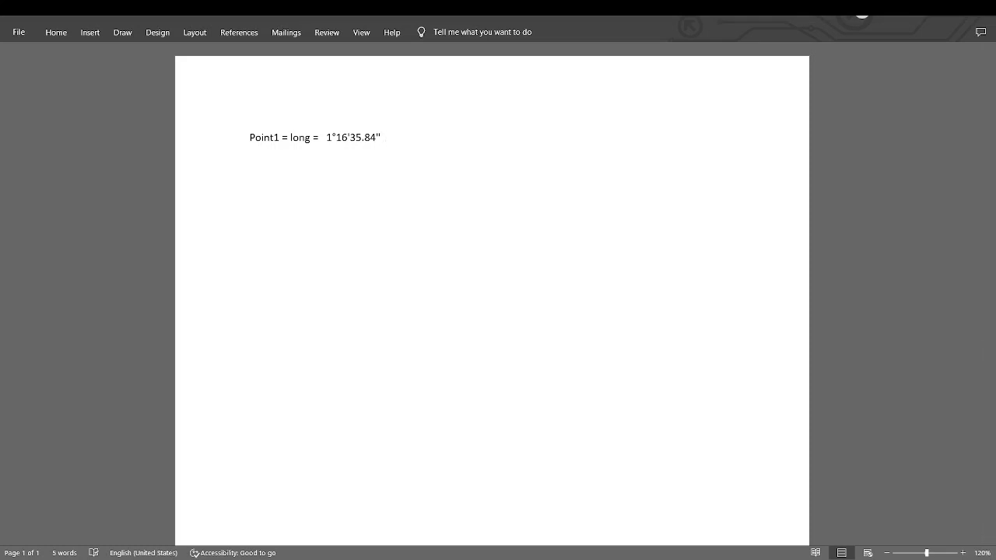
{"action": "type", "text": "S"}
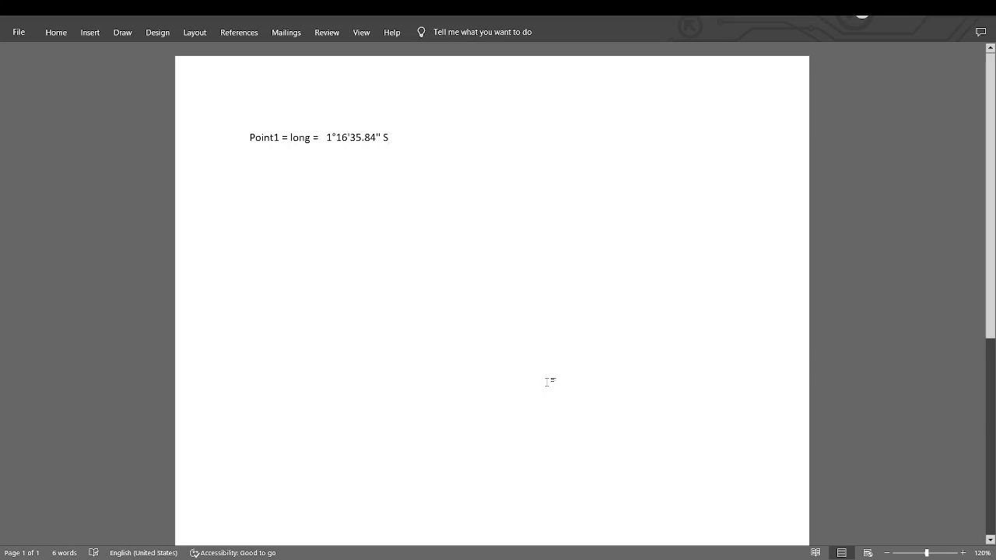
- Start a second line "Lat =" in Word, and copy point1's full latitude including the direction letter from Google Earth
{"action": "key", "text": "Return"}
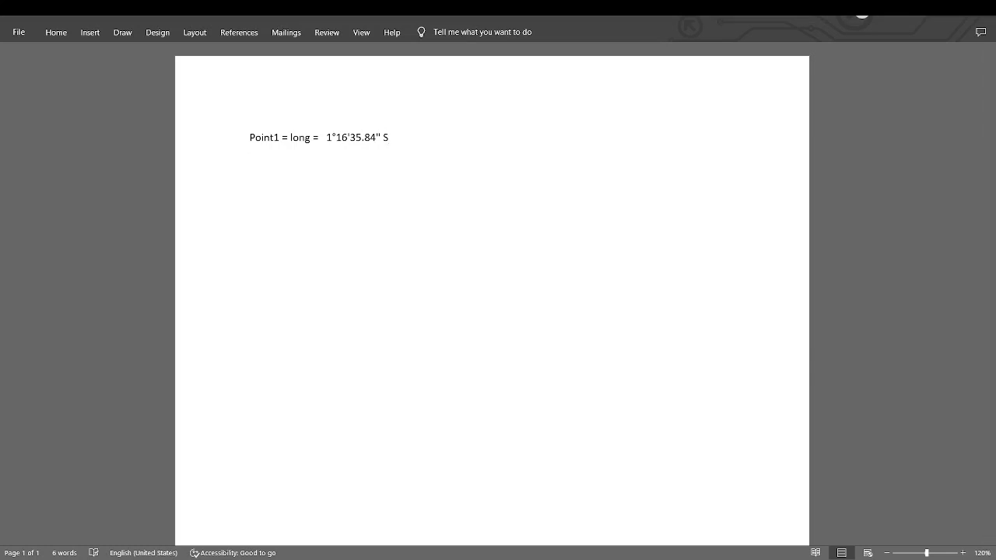
{"action": "type", "text": "lat"}
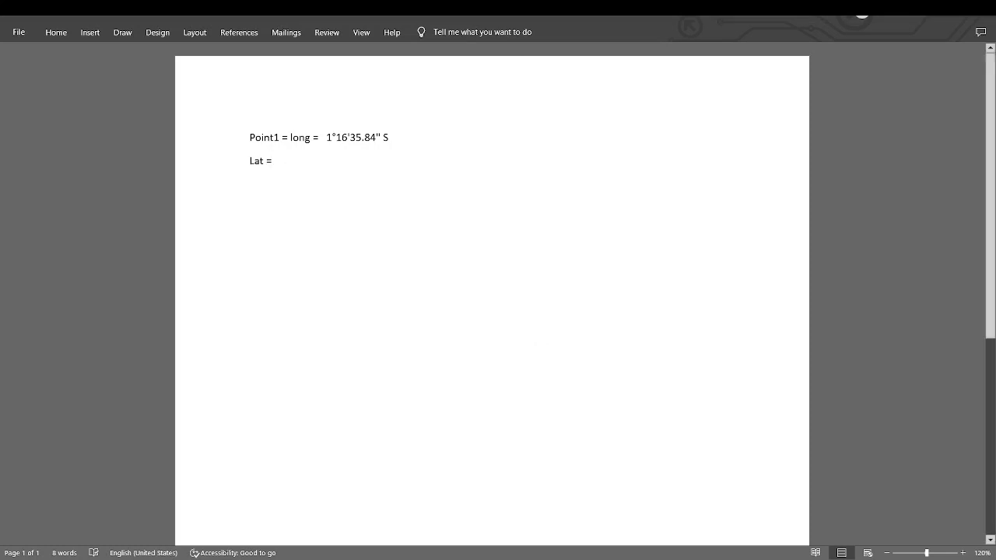
{"action": "left_click", "coordinate": [418, 11]}
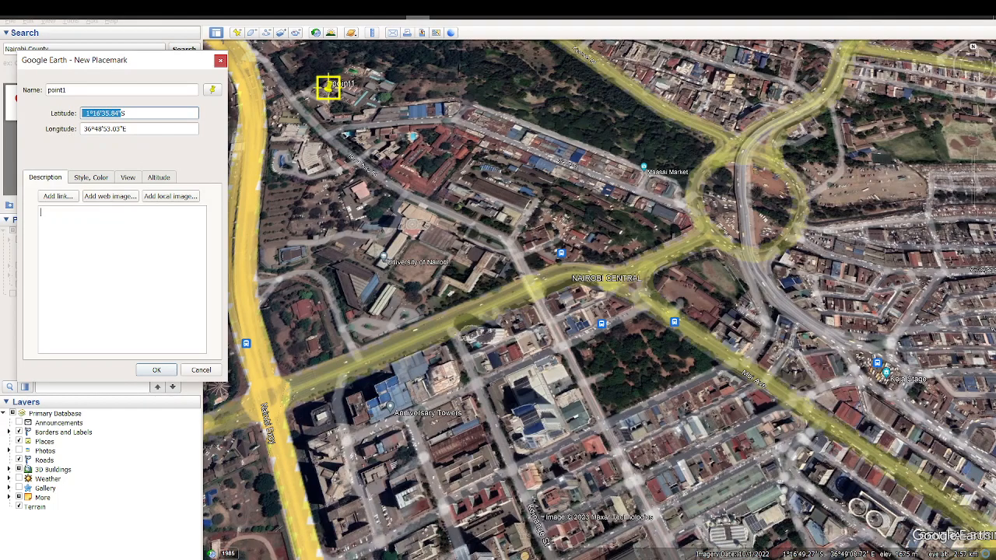
{"action": "left_click", "coordinate": [156, 111]}
{"action": "left_click_drag", "start_coordinate": [156, 111], "coordinate": [69, 110]}
{"action": "key", "text": "ctrl+c"}
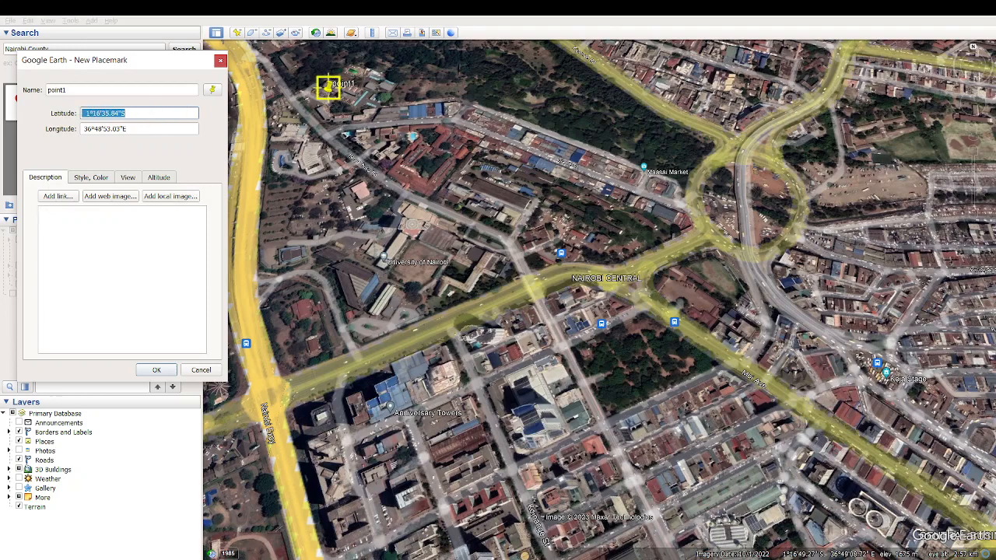
- Back in Word, clear the coordinate after "long =" and paste the latitude 1°16'35.84"S after "Lat ="
{"action": "left_click", "coordinate": [418, 17]}
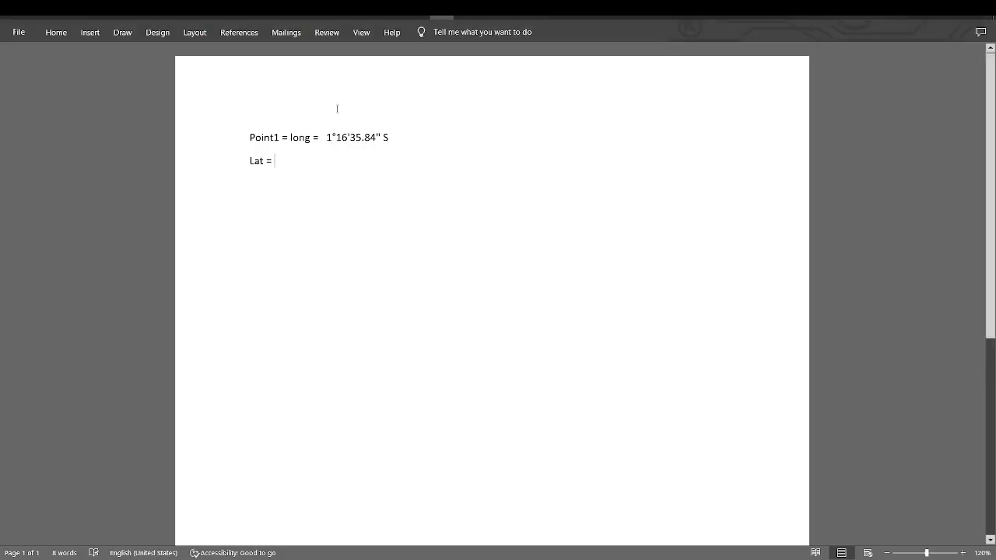
{"action": "left_click_drag", "start_coordinate": [389, 138], "coordinate": [329, 133]}
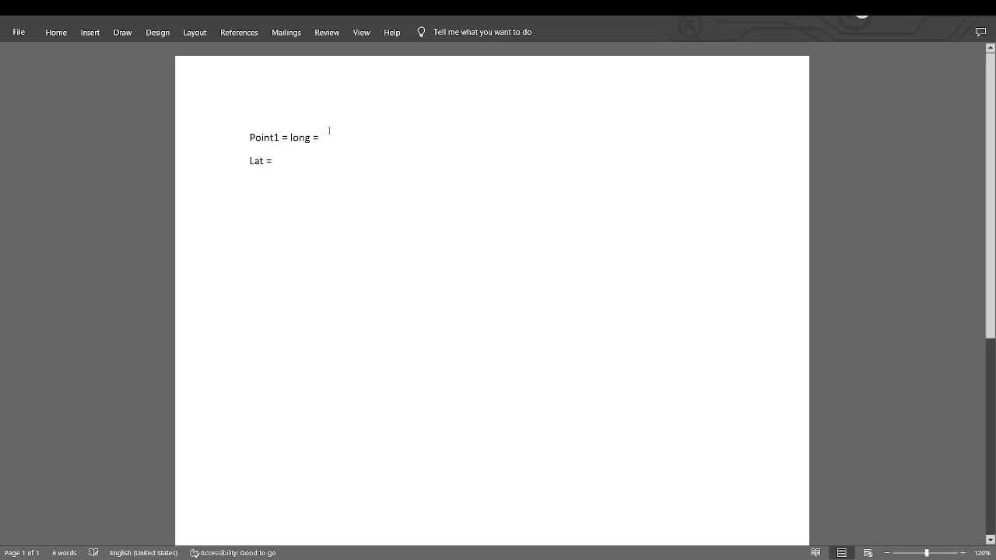
{"action": "key", "text": "ctrl+v"}
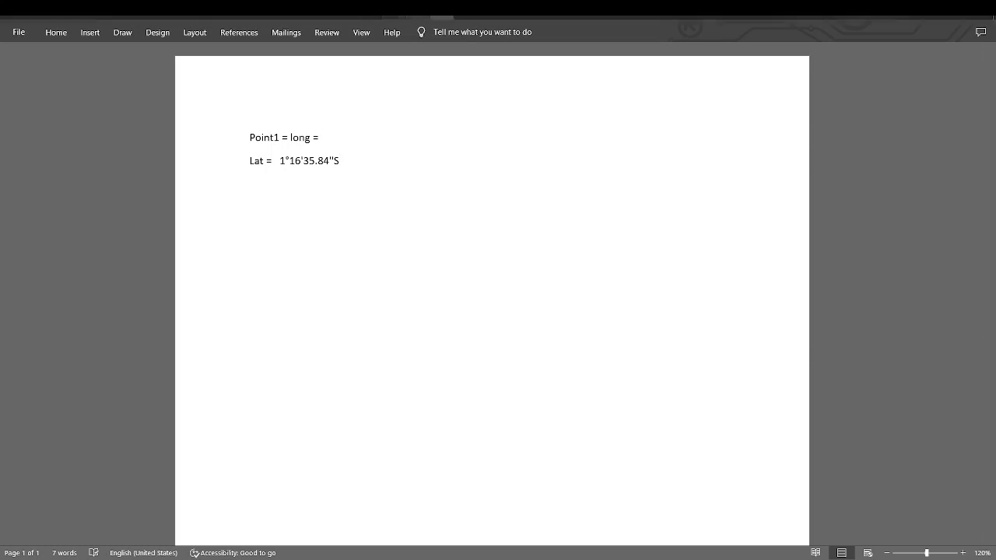
- Copy point1's longitude 36°48'53.03"E from Google Earth and paste it after "long =" in Word
{"action": "key", "text": "alt+Tab"}
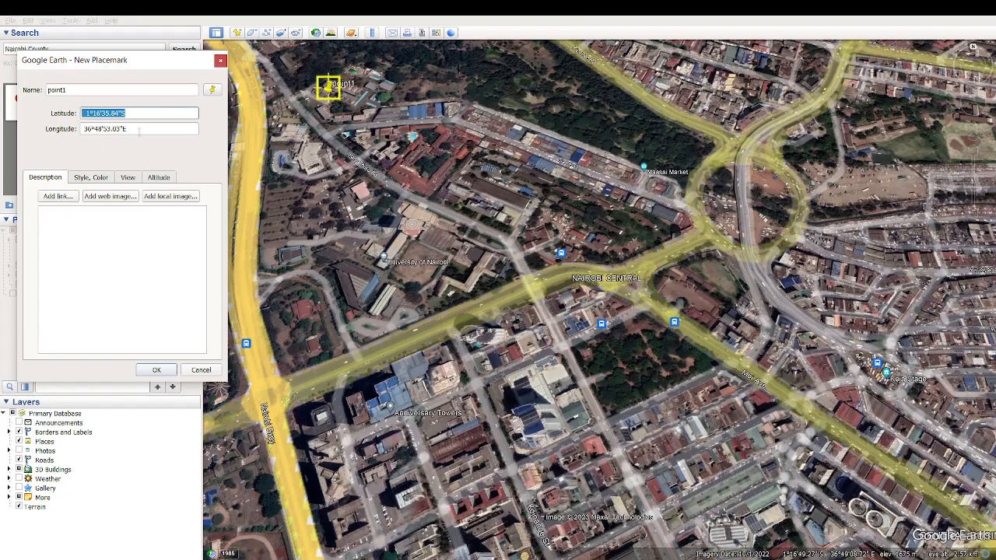
{"action": "key", "text": "Tab"}
{"action": "key", "text": "ctrl+c"}
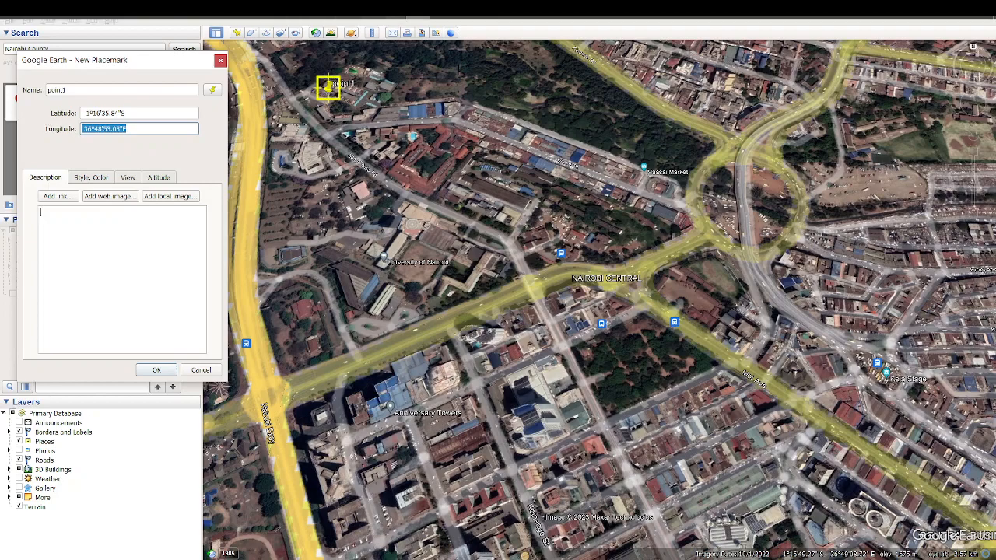
{"action": "key", "text": "alt+Tab"}
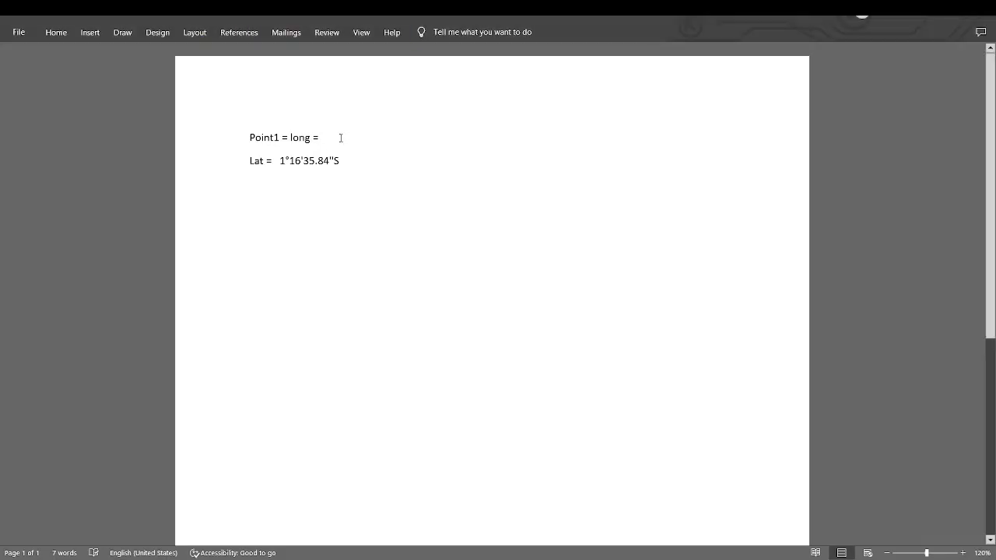
{"action": "key", "text": "ctrl+v"}
- Indent the "Lat =" line by one tab stop beneath the Point1 line
{"action": "key", "text": "Tab"}
{"action": "key", "text": "Tab"}
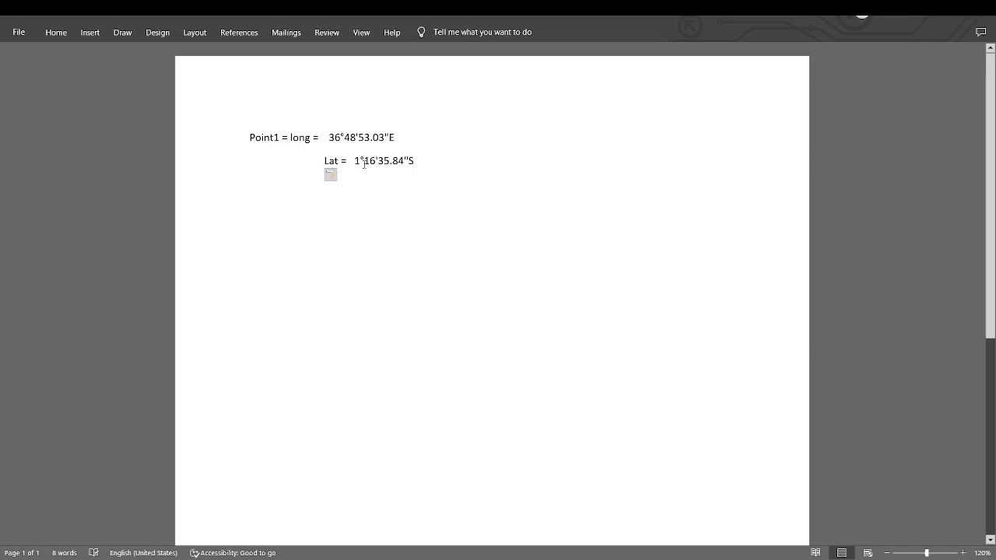
{"action": "key", "text": "BackSpace"}
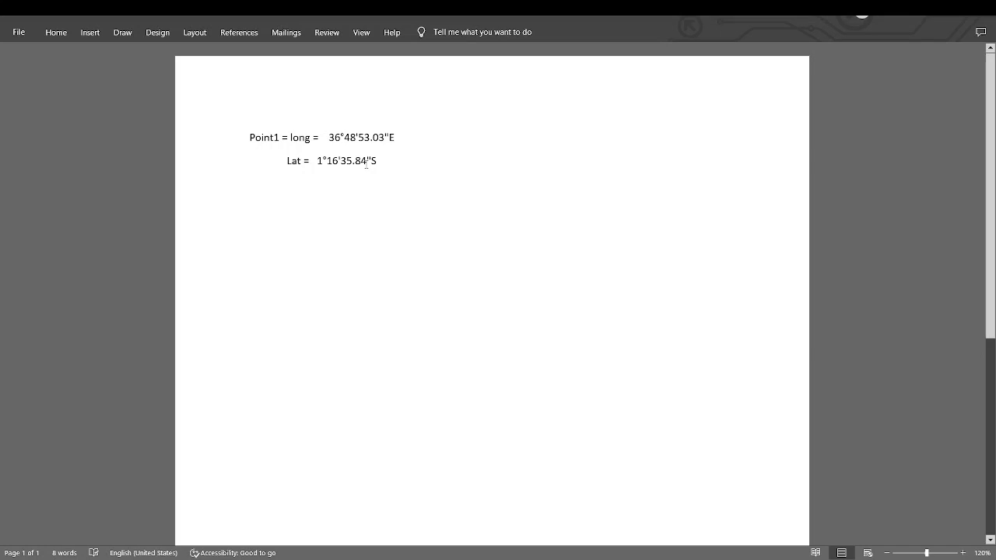
- Start an unindented line below the Point1 coordinates with the text "Point2 = long ="
{"action": "key", "text": "Return"}
{"action": "key", "text": "BackSpace"}
{"action": "type", "text": "po"}
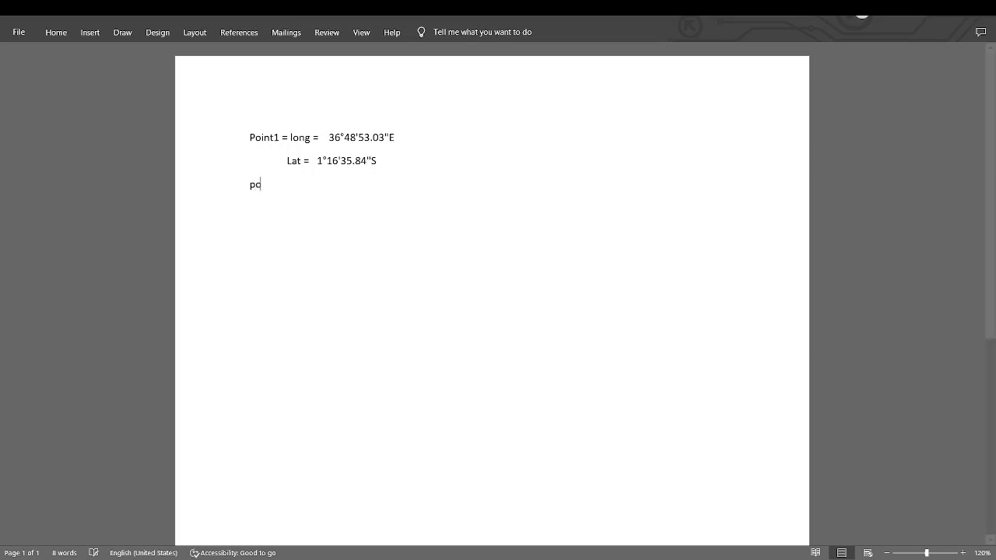
{"action": "type", "text": "int2"}
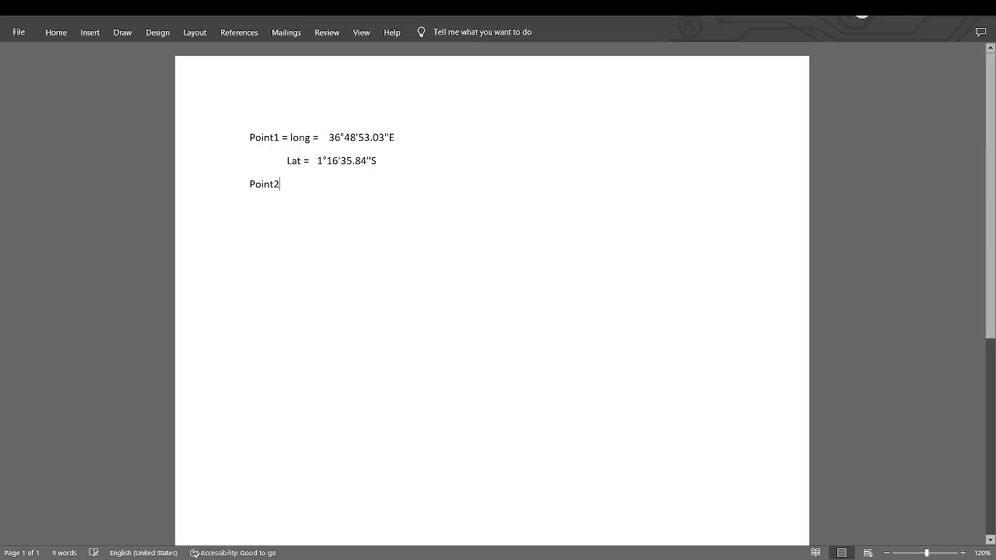
{"action": "type", "text": " = "}
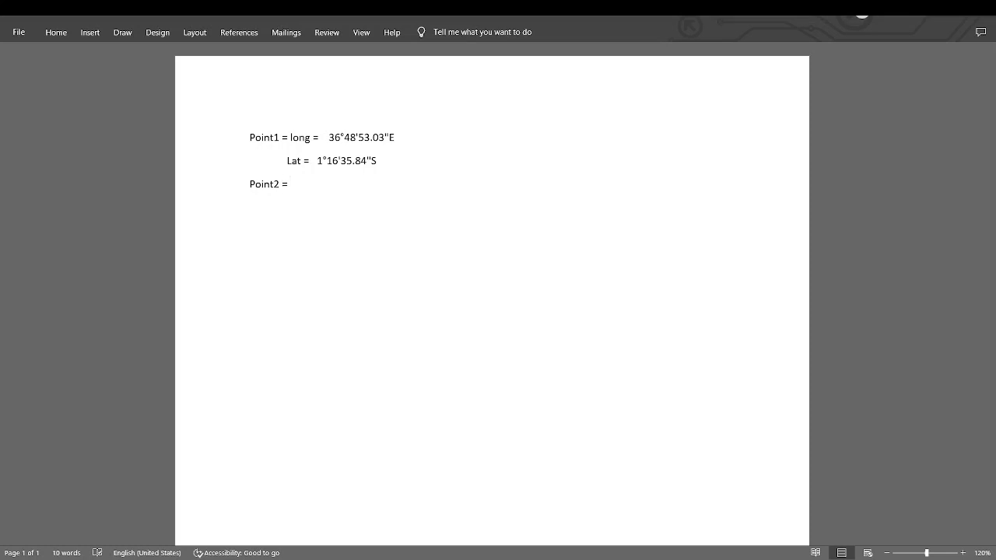
{"action": "type", "text": "long ="}
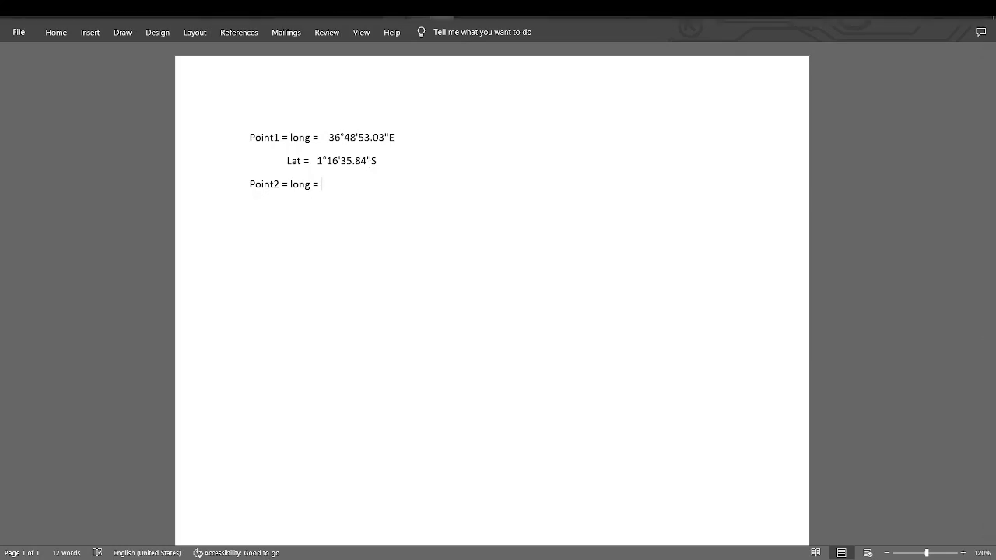
- In Google Earth, save point1 and place a new placemark northeast of the roundabout at about 1°16'36.24"S, 36°49'26.08"E
{"action": "left_click", "coordinate": [418, 11]}
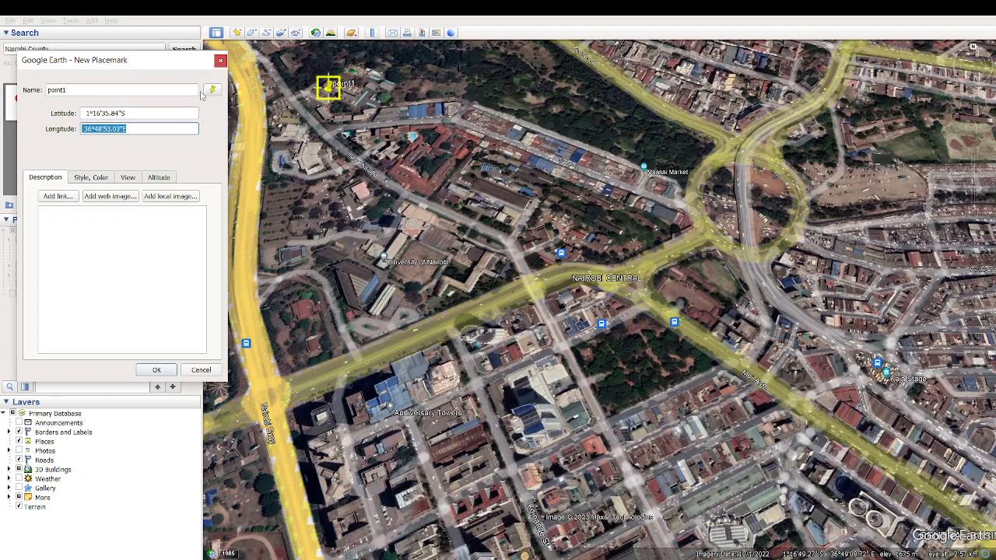
{"action": "left_click", "coordinate": [158, 370]}
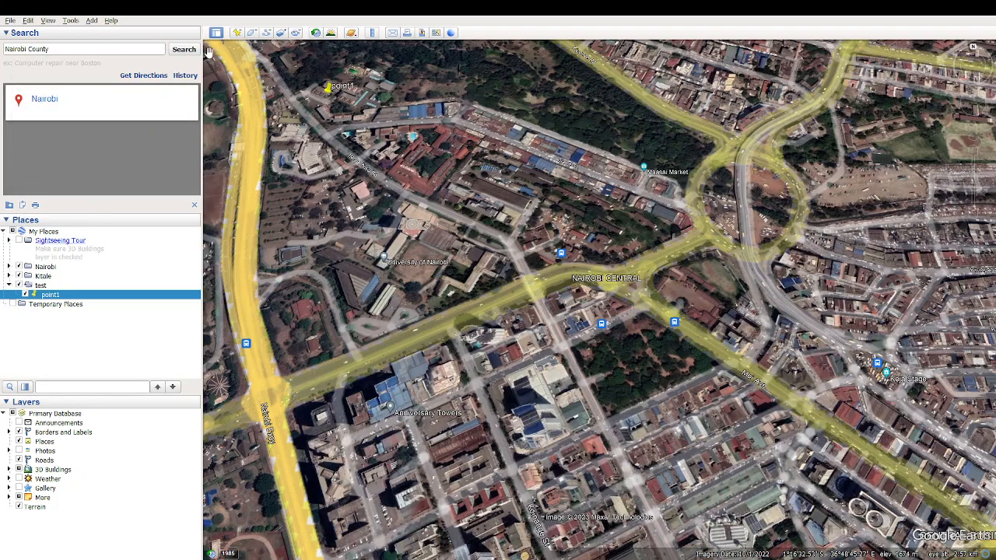
{"action": "left_click", "coordinate": [237, 34]}
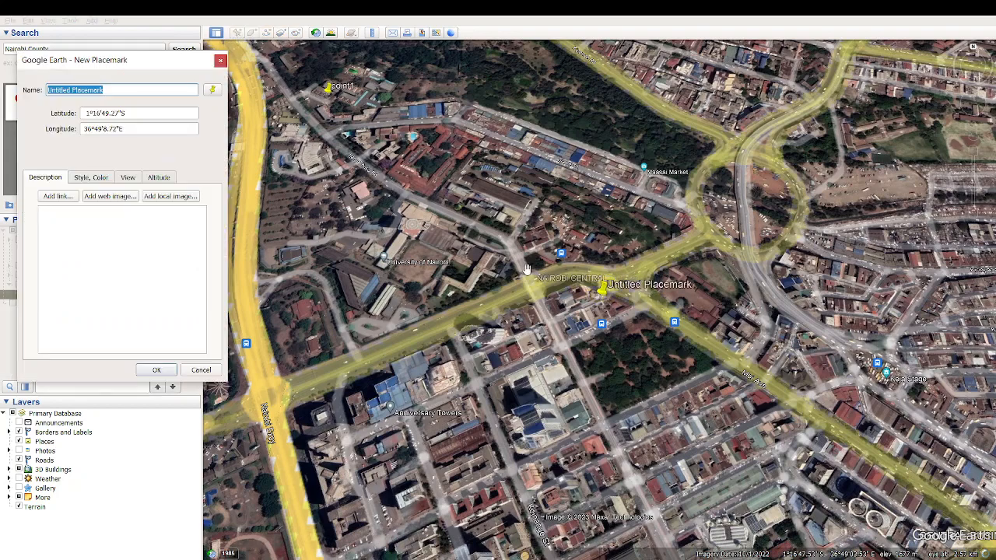
{"action": "left_click_drag", "start_coordinate": [600, 290], "coordinate": [901, 115]}
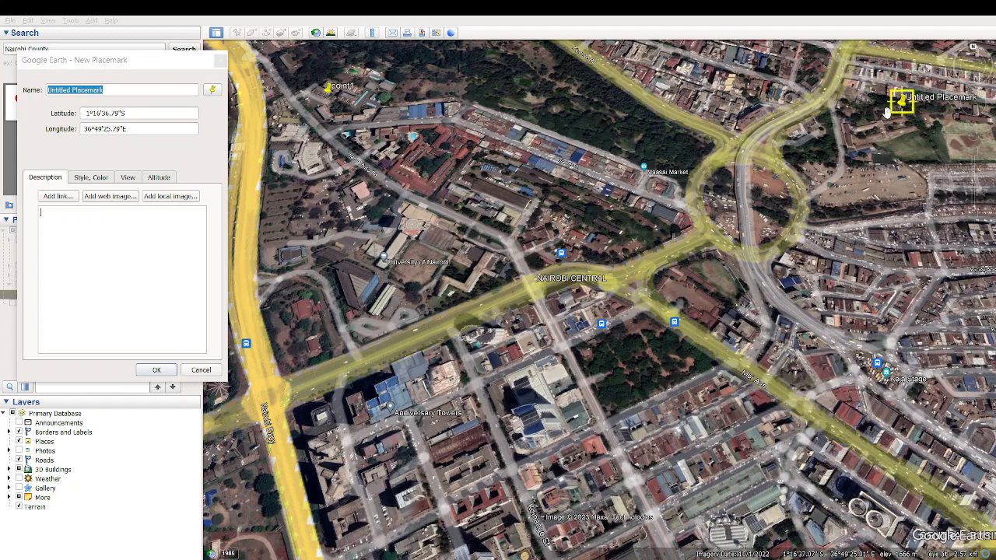
{"action": "mouse_move", "coordinate": [902, 107]}
{"action": "left_mouse_down"}
{"action": "mouse_move", "coordinate": [889, 132]}
{"action": "mouse_move", "coordinate": [904, 109]}
{"action": "left_mouse_up"}
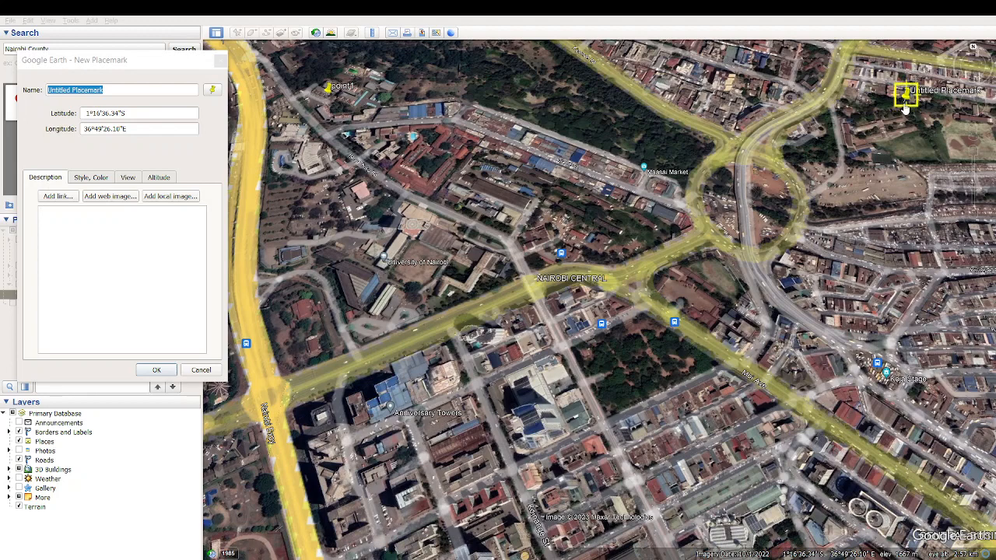
{"action": "left_click_drag", "start_coordinate": [905, 109], "coordinate": [905, 100]}
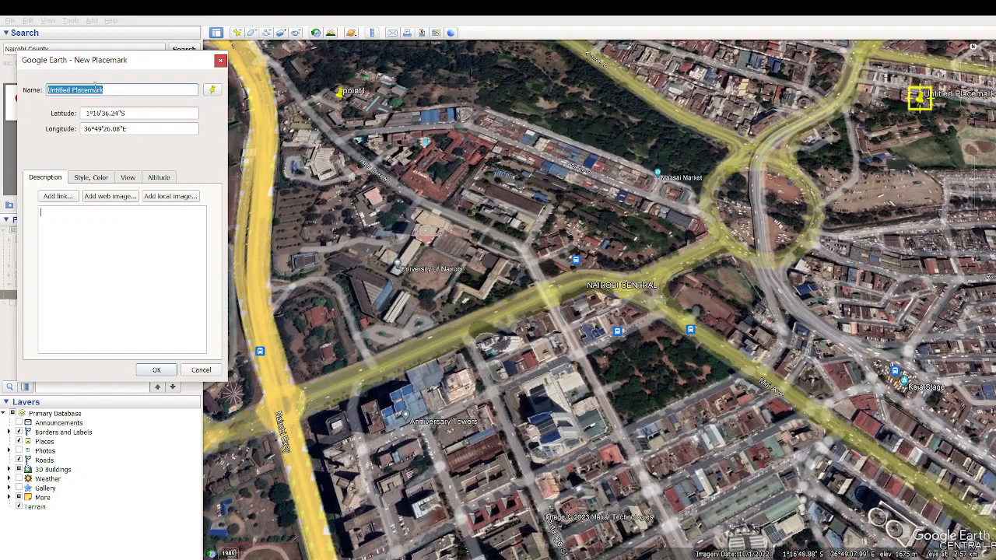
- Name the new placemark point2
{"action": "key", "text": "BackSpace"}
{"action": "type", "text": "point"}
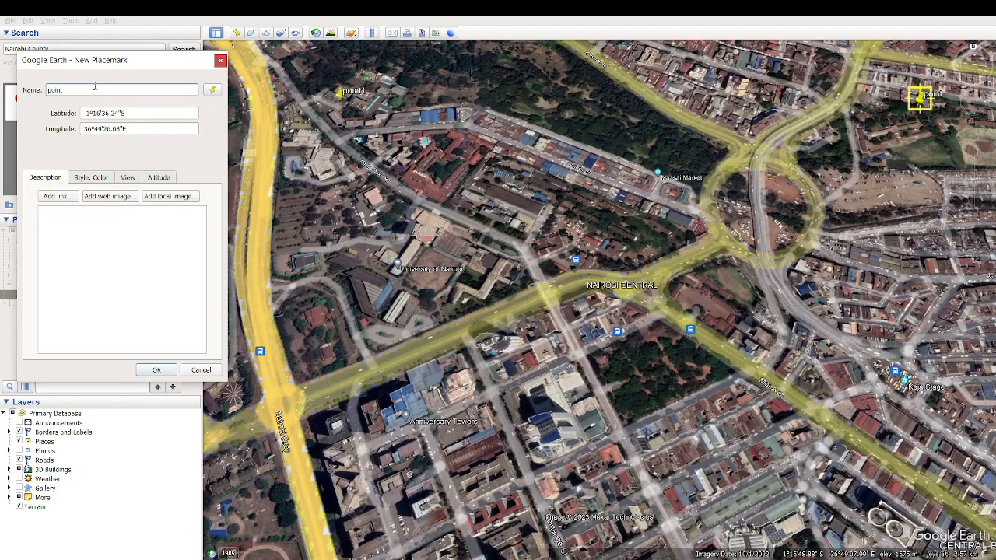
{"action": "type", "text": "2"}
- Copy point2's longitude 36°49'26.08"E and paste it after "Point2 = long =" in Word
{"action": "left_click_drag", "start_coordinate": [138, 132], "coordinate": [83, 129]}
{"action": "key", "text": "ctrl+c"}
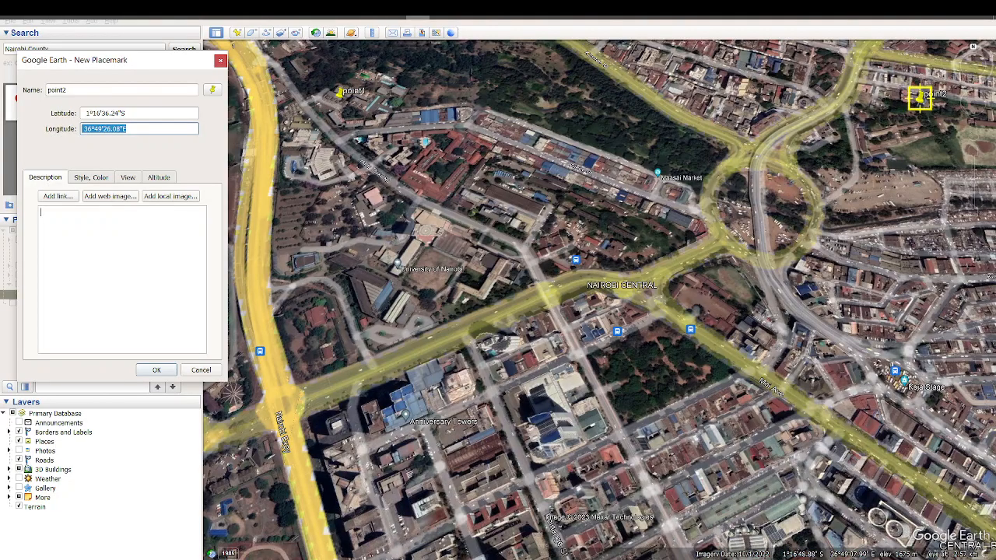
{"action": "key", "text": "alt+Tab"}
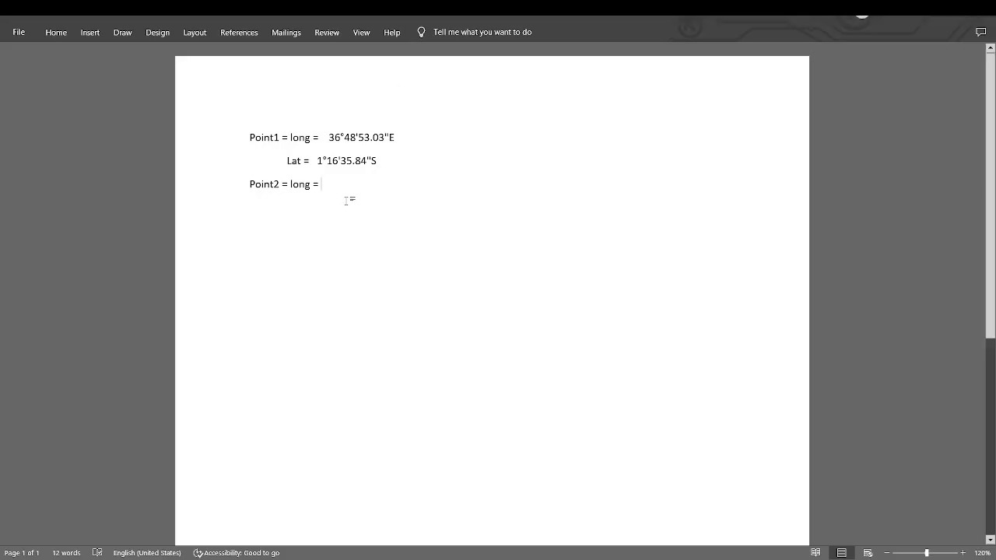
{"action": "key", "text": "ctrl+v"}
- Add an indented "Lat =" line under Point2 and fill it with the latitude 1°16'36.24"S copied from Google Earth
{"action": "key", "text": "Return"}
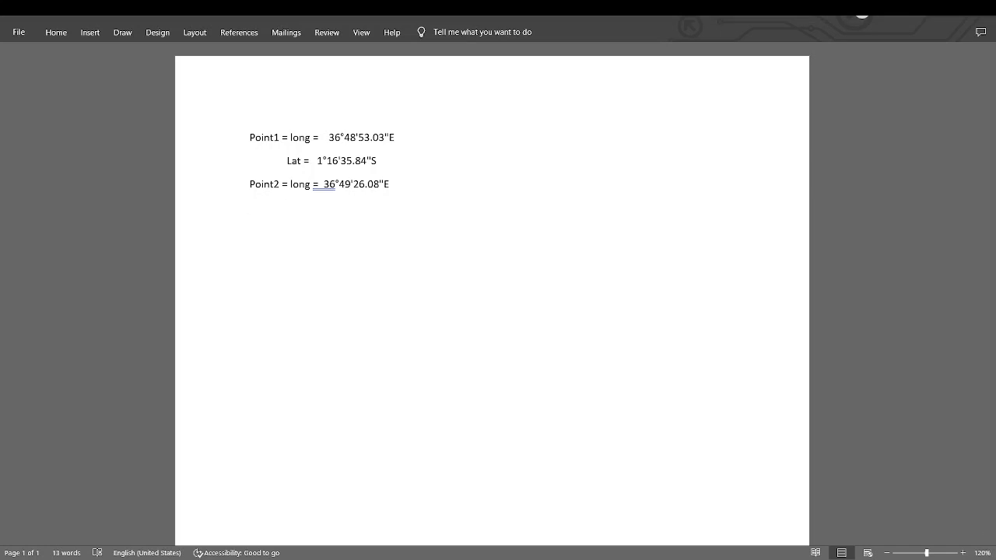
{"action": "key", "text": "Tab"}
{"action": "type", "text": "Lat ="}
{"action": "key", "text": "alt+Tab"}
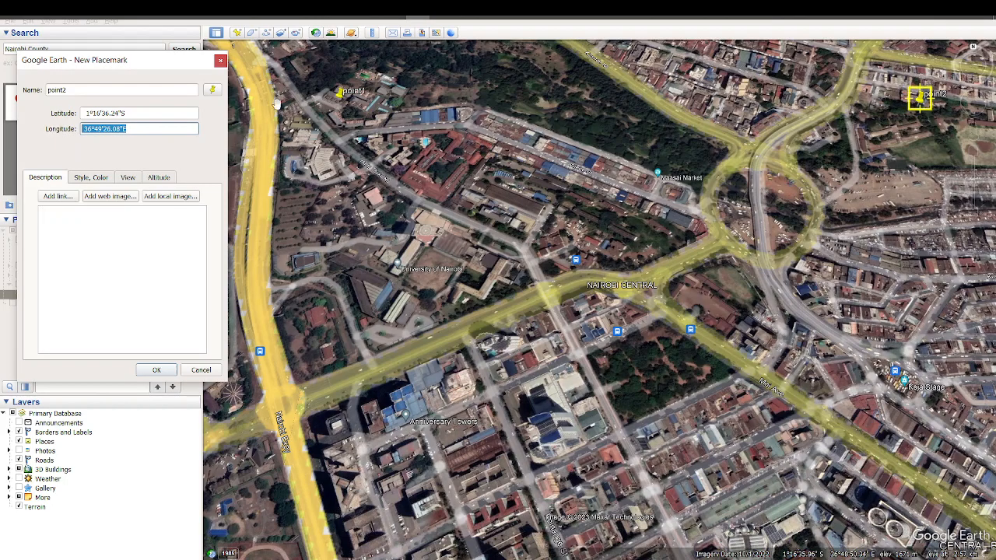
{"action": "key", "text": "shift+Tab"}
{"action": "key", "text": "ctrl+c"}
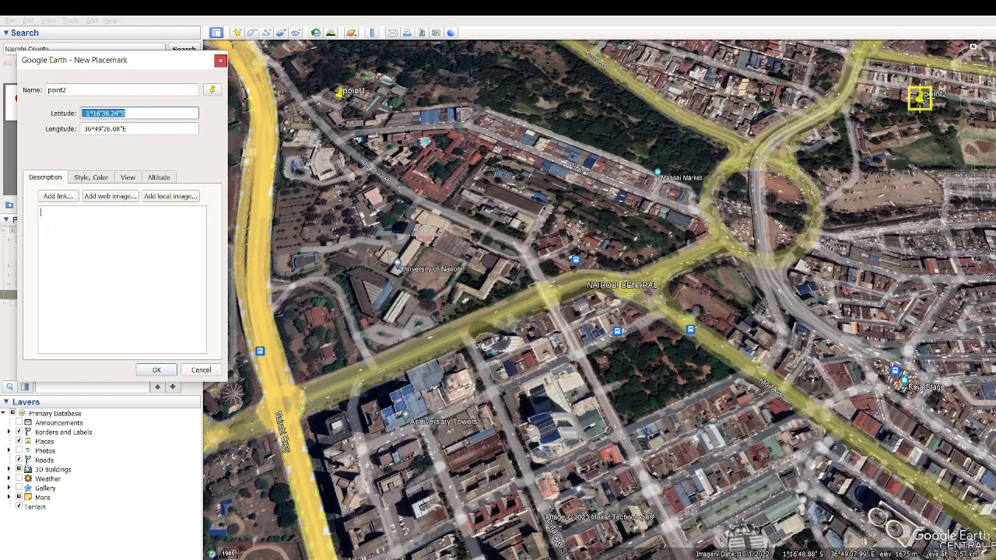
{"action": "key", "text": "alt+Tab"}
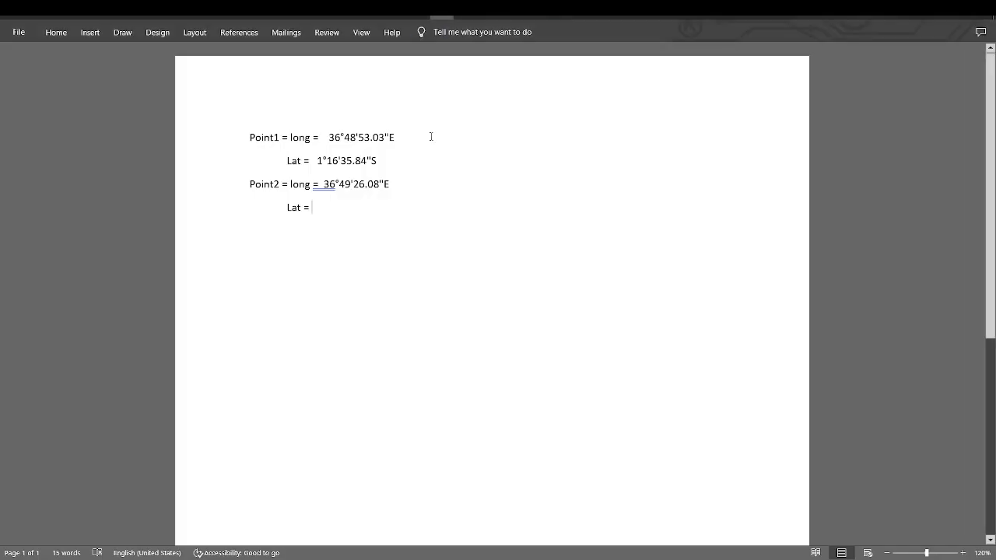
{"action": "key", "text": "ctrl+v"}
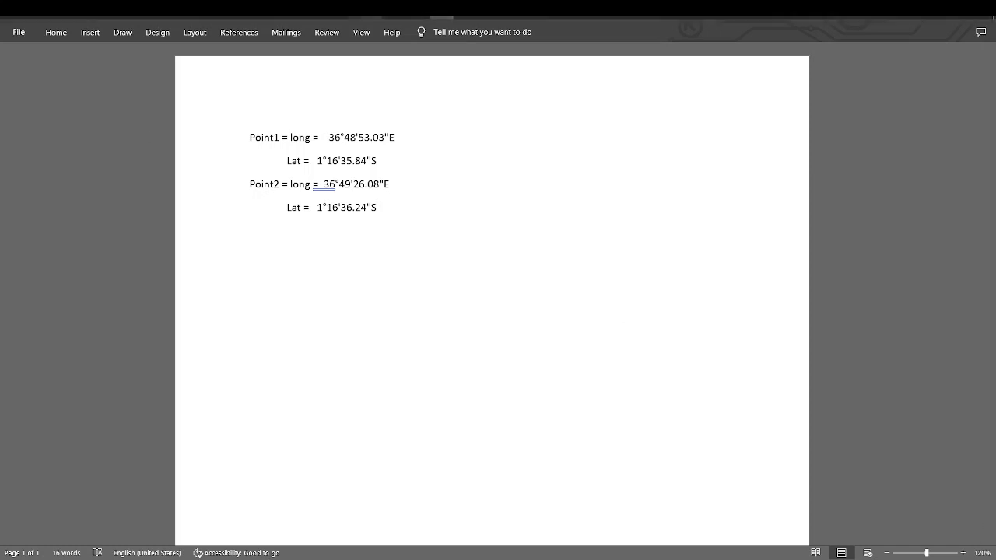
- In Google Earth, save point2 and add a placemark named point3 on the southeastern road at about 1°16'57.31"S, 36°49'21.78"E
{"action": "key", "text": "alt+Tab"}
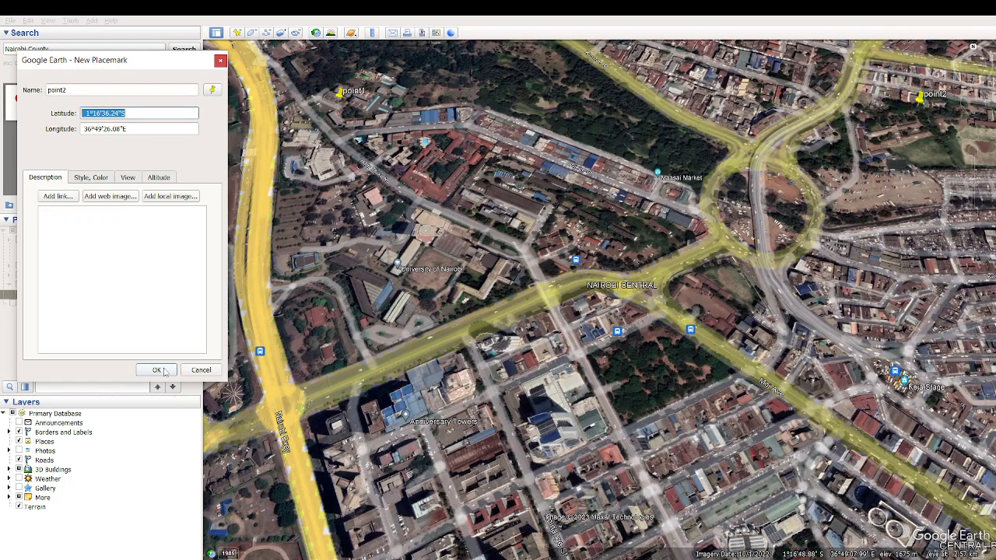
{"action": "left_click", "coordinate": [164, 370]}
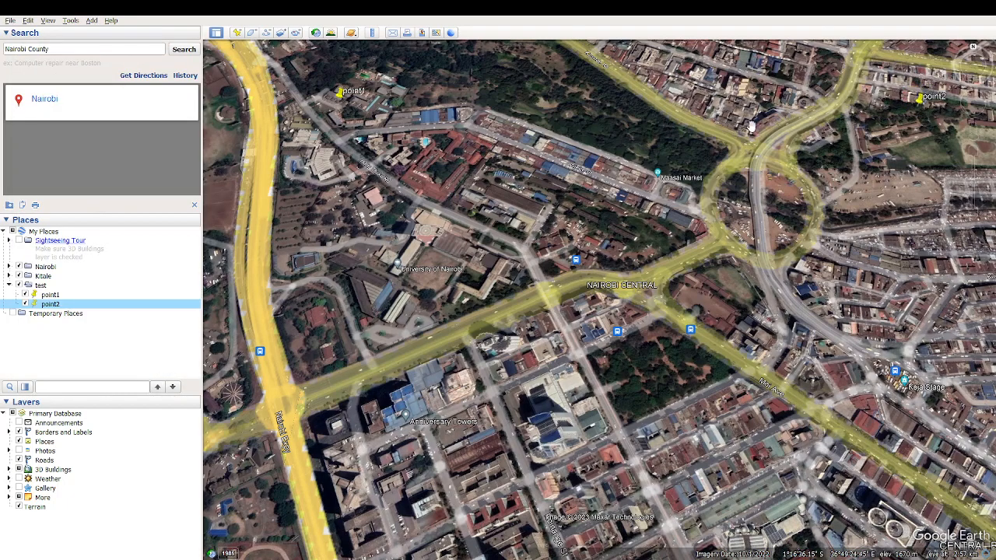
{"action": "left_click", "coordinate": [237, 34]}
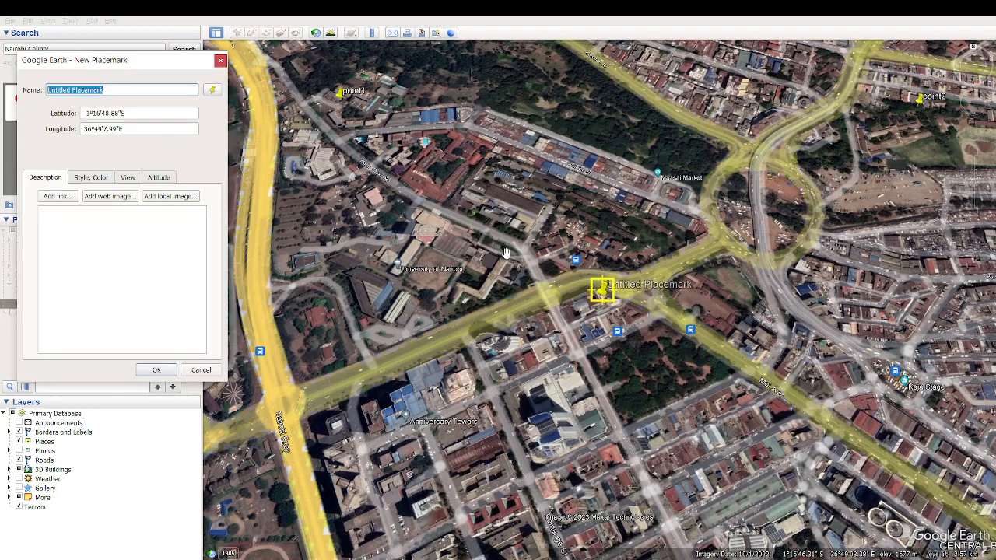
{"action": "left_click_drag", "start_coordinate": [601, 290], "coordinate": [926, 483]}
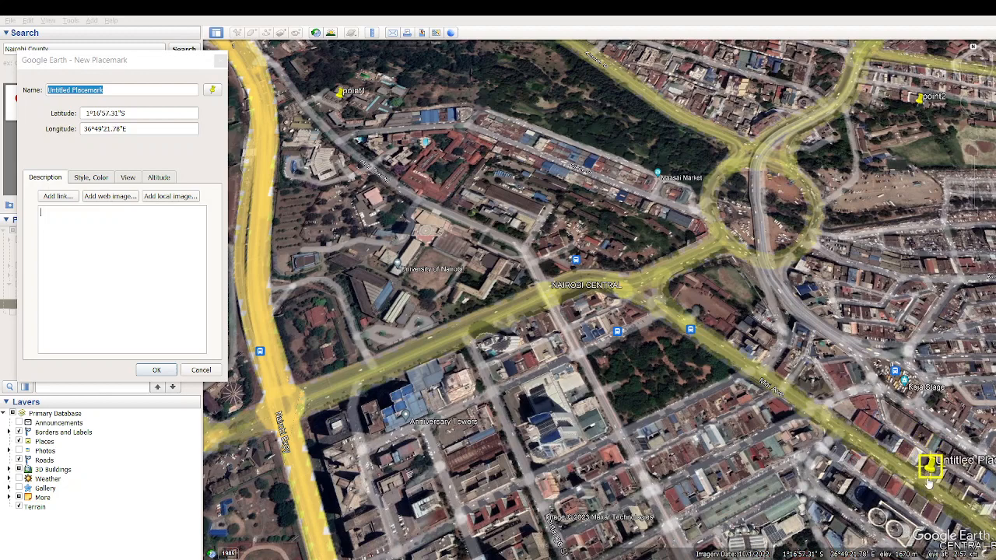
{"action": "triple_click", "coordinate": [109, 92]}
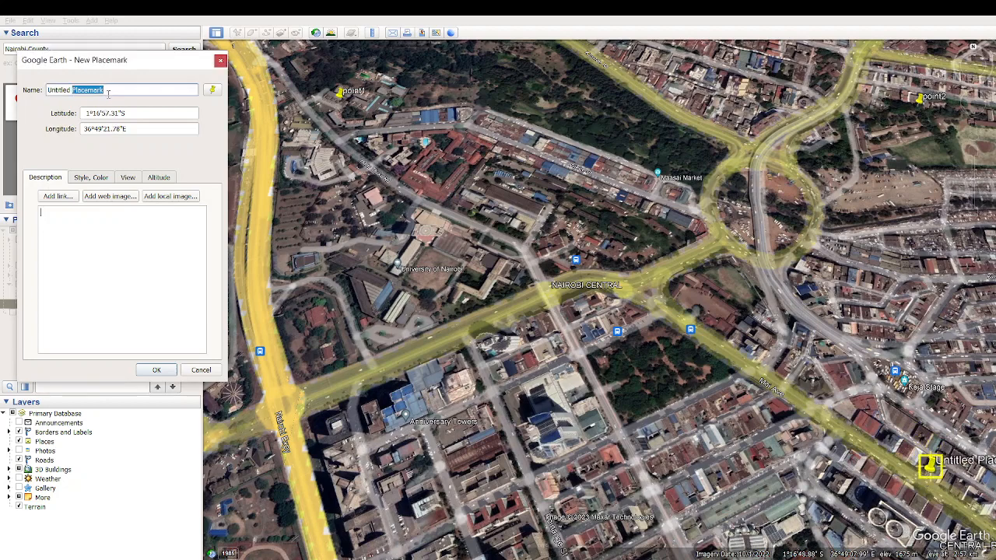
{"action": "type", "text": "point3"}
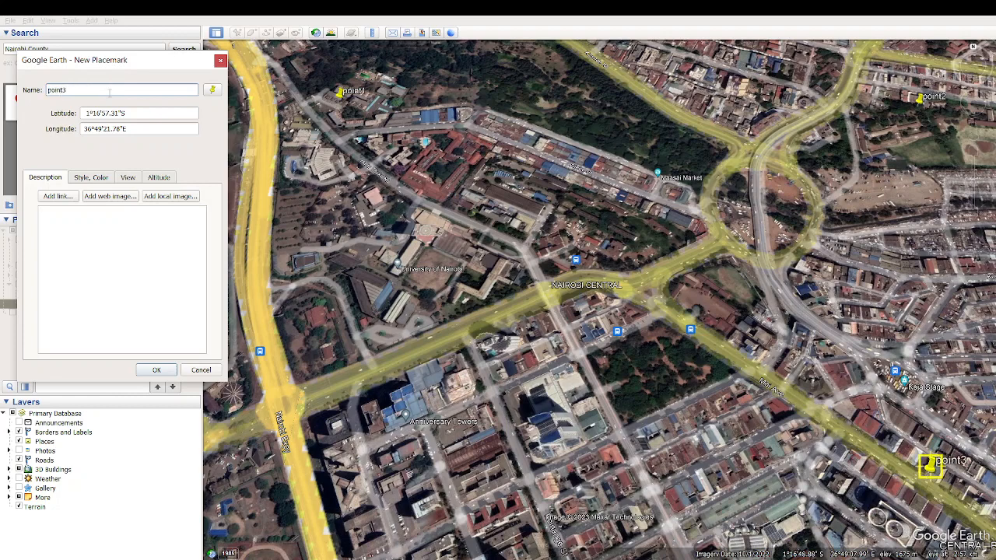
- Copy point3's longitude and add the line "Point3 = long = 36°49'21.78"E" below the Point2 coordinates in Word
{"action": "left_click_drag", "start_coordinate": [128, 129], "coordinate": [81, 129]}
{"action": "key", "text": "ctrl+c"}
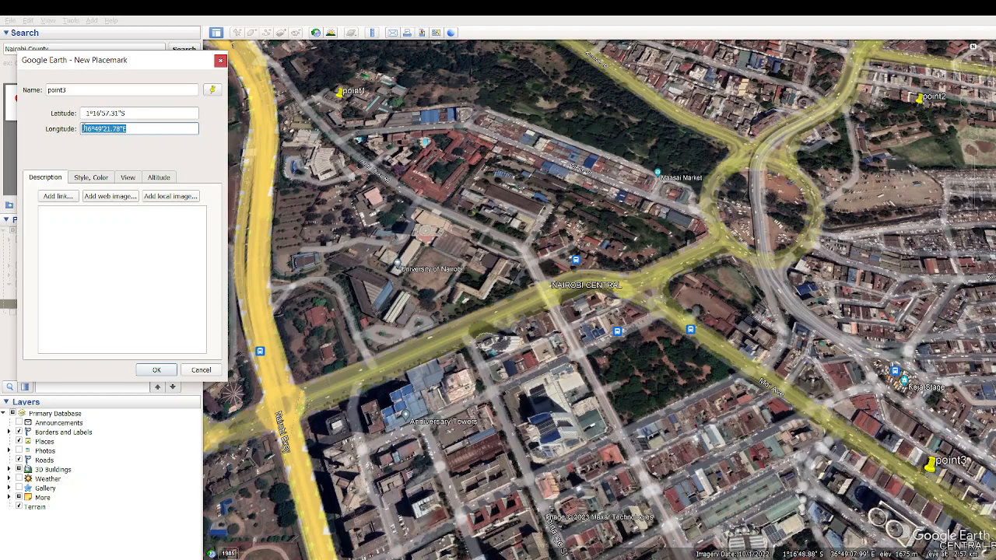
{"action": "key", "text": "alt+Tab"}
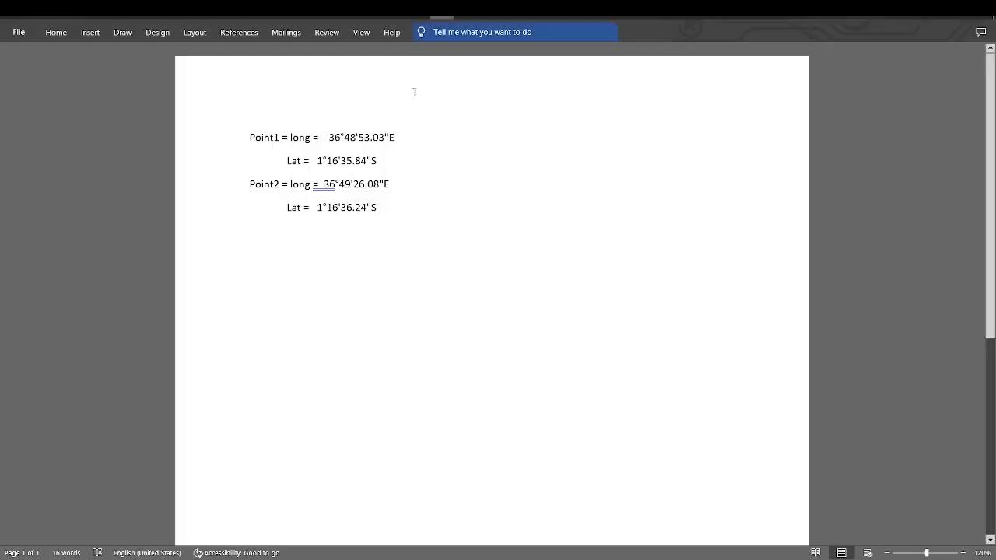
{"action": "key", "text": "Return"}
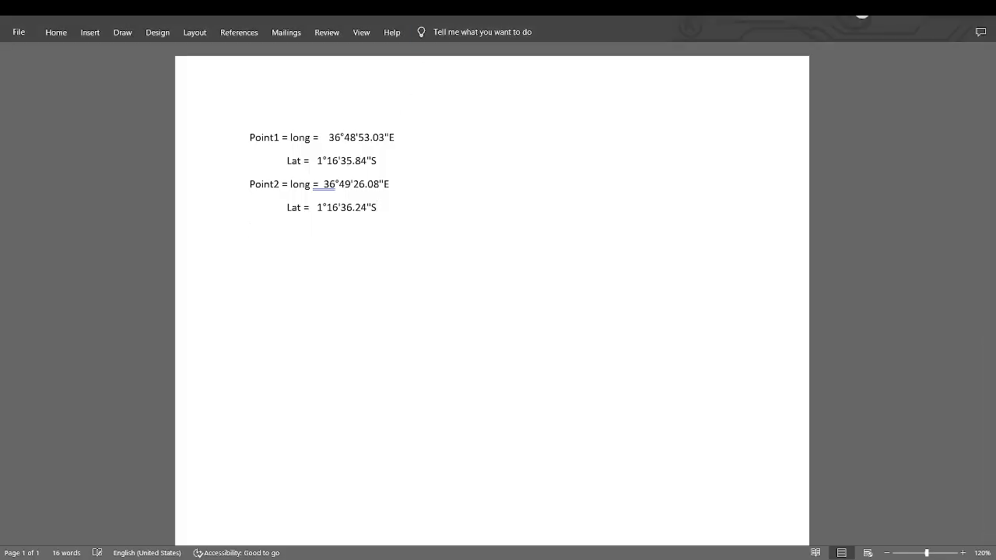
{"action": "type", "text": "point 3 = long ="}
{"action": "key", "text": "ctrl+v"}
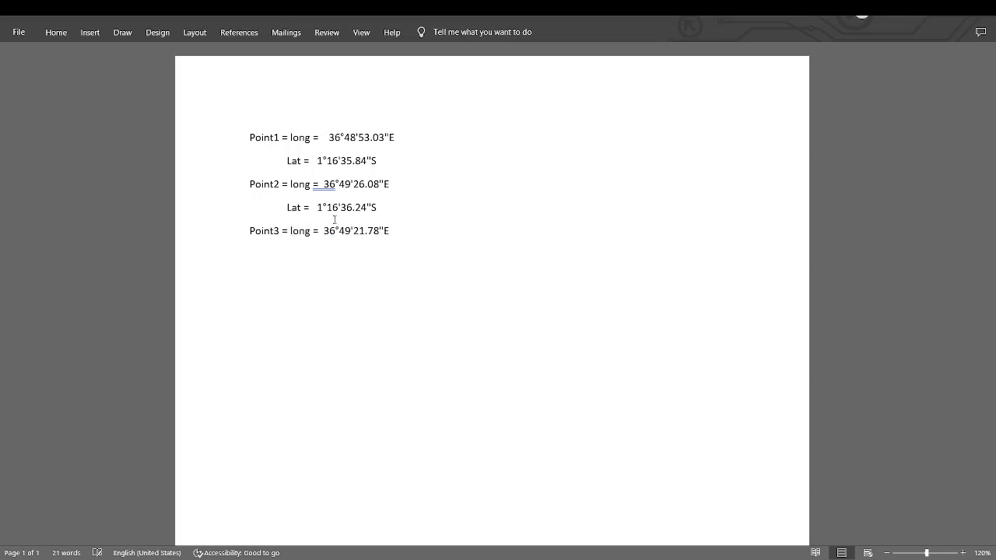
- Add an indented "Lat =" line under Point3 and fill it with the latitude 1°16'57.31"S copied from Google Earth
{"action": "key", "text": "Return"}
{"action": "type", "text": "lat ="}
{"action": "key", "text": "alt+Tab"}
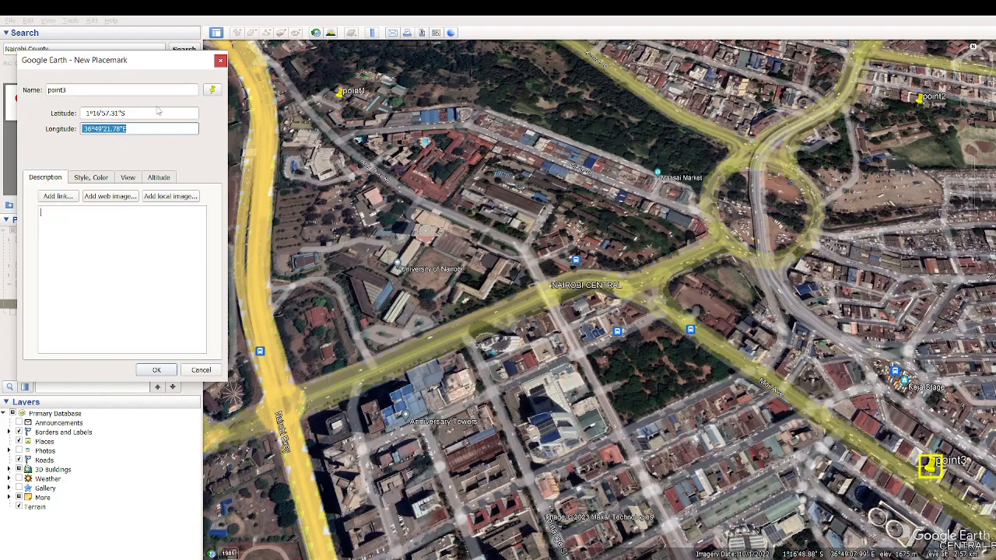
{"action": "left_click_drag", "start_coordinate": [158, 116], "coordinate": [50, 116]}
{"action": "key", "text": "ctrl+c"}
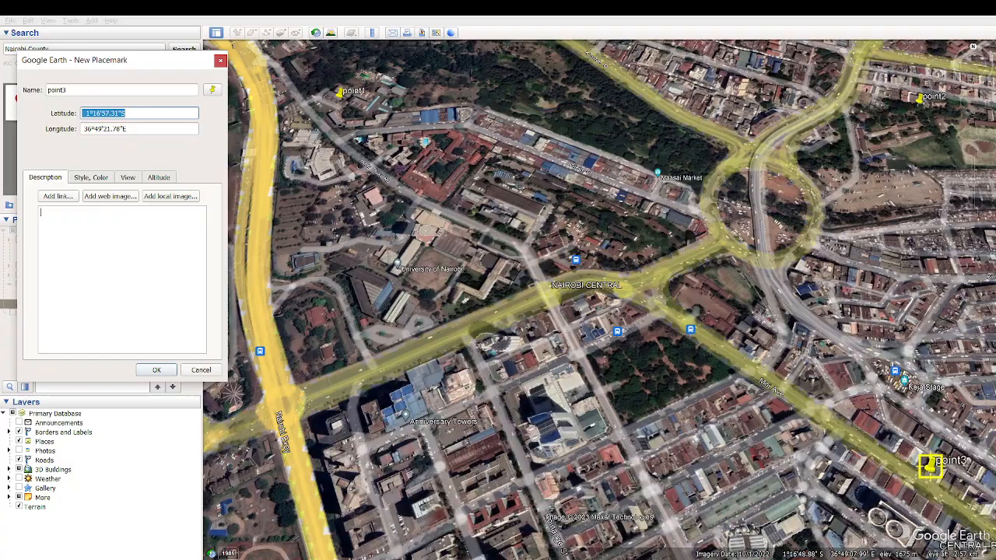
{"action": "key", "text": "alt+Tab"}
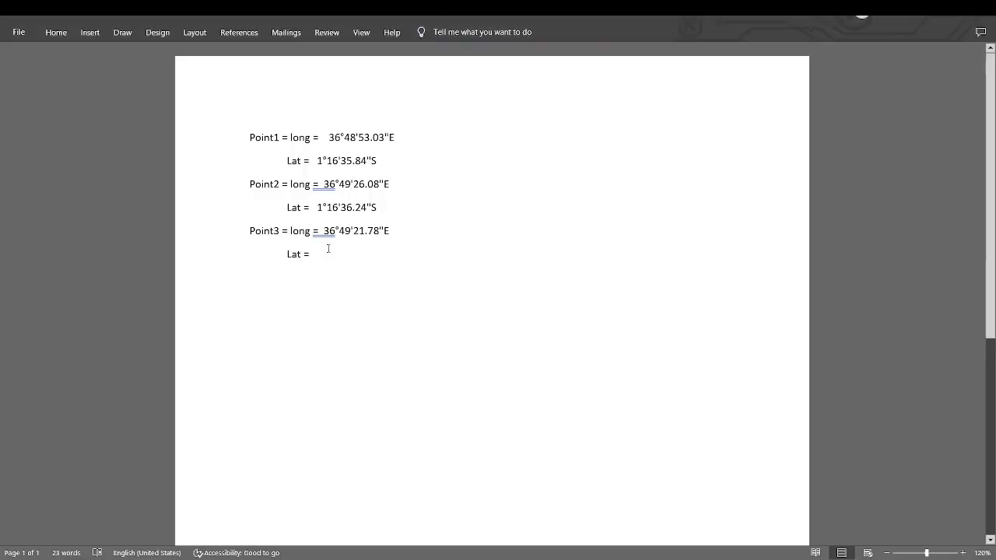
{"action": "key", "text": "ctrl+v"}
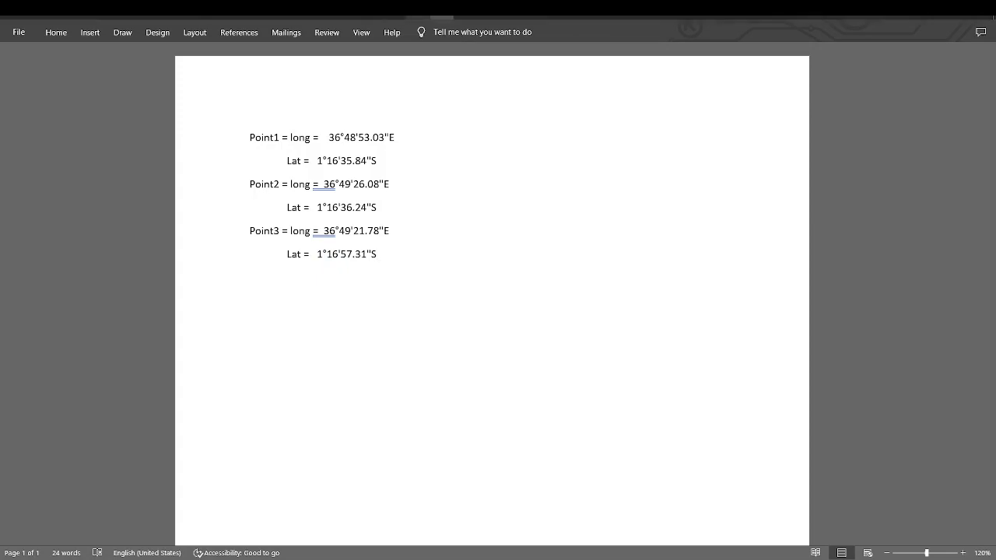
- In Google Earth, save point3 and add a placemark named point4 just east of the southwestern highway at about 1°16'57.36"S, 36°48'57.05"E
{"action": "key", "text": "alt+Tab"}
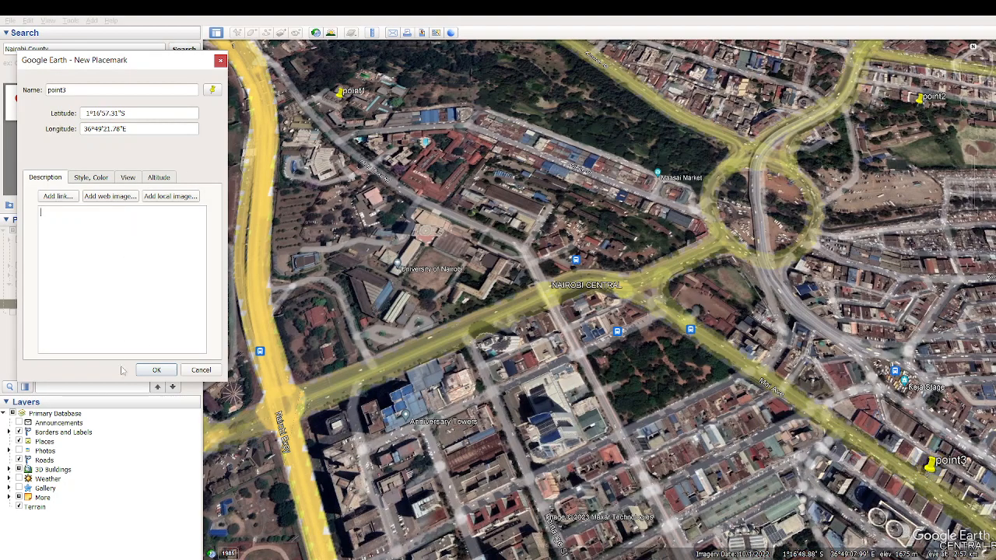
{"action": "left_click", "coordinate": [153, 371]}
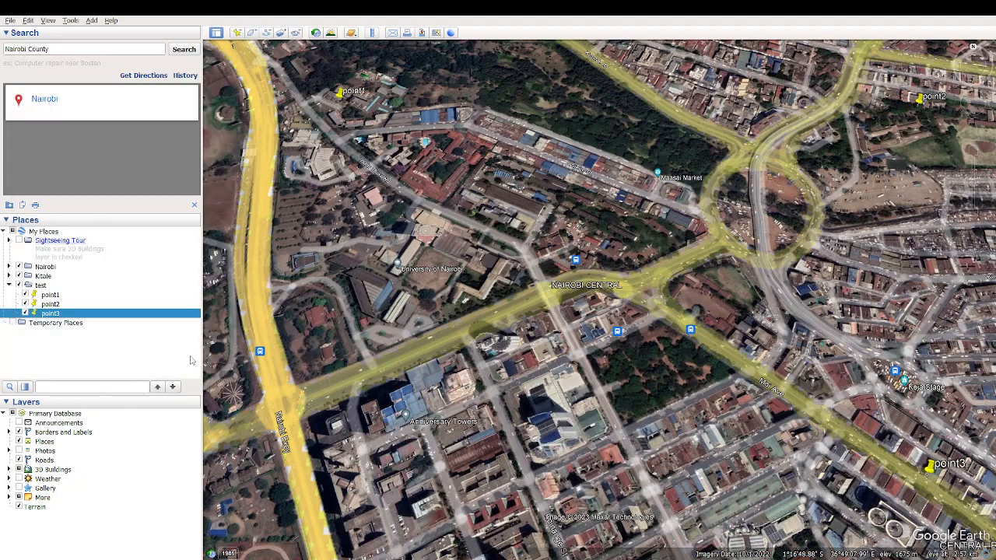
{"action": "left_click", "coordinate": [236, 32]}
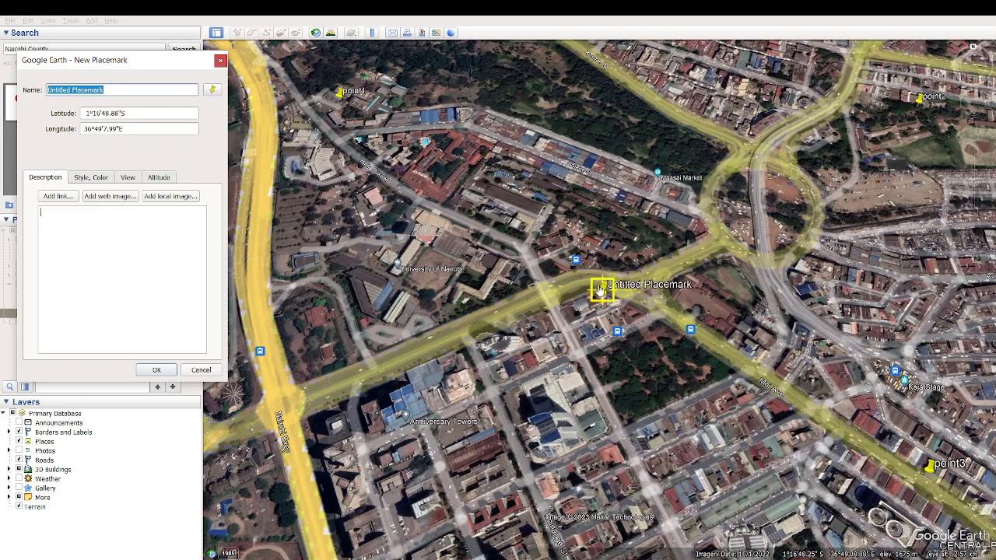
{"action": "left_click_drag", "start_coordinate": [601, 288], "coordinate": [332, 483]}
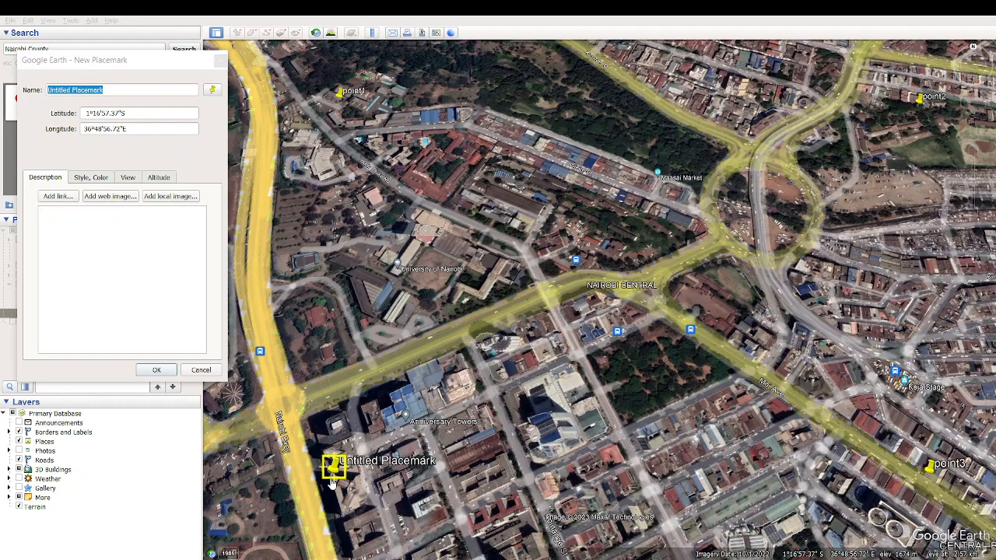
{"action": "left_click_drag", "start_coordinate": [332, 483], "coordinate": [339, 484]}
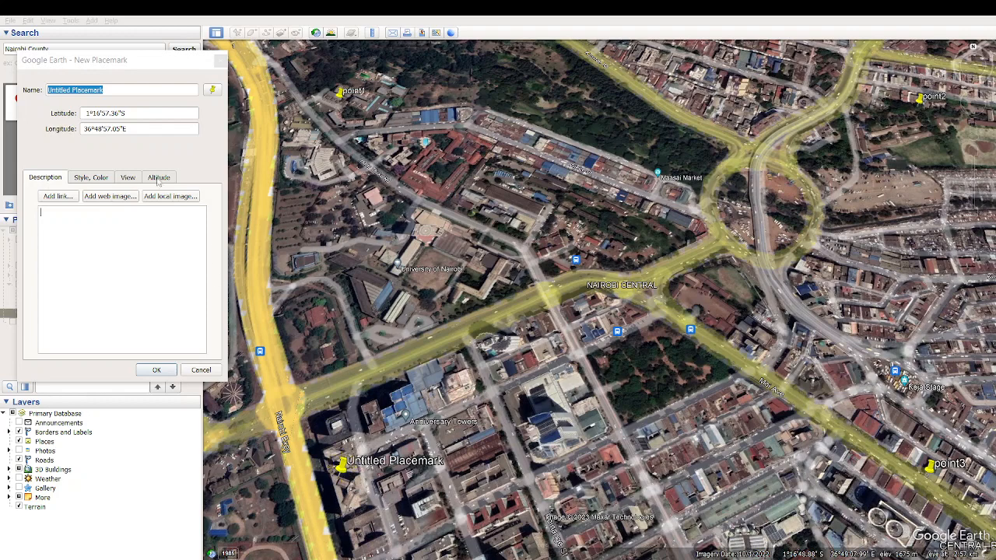
{"action": "double_click", "coordinate": [131, 90]}
{"action": "key", "text": "ctrl+a"}
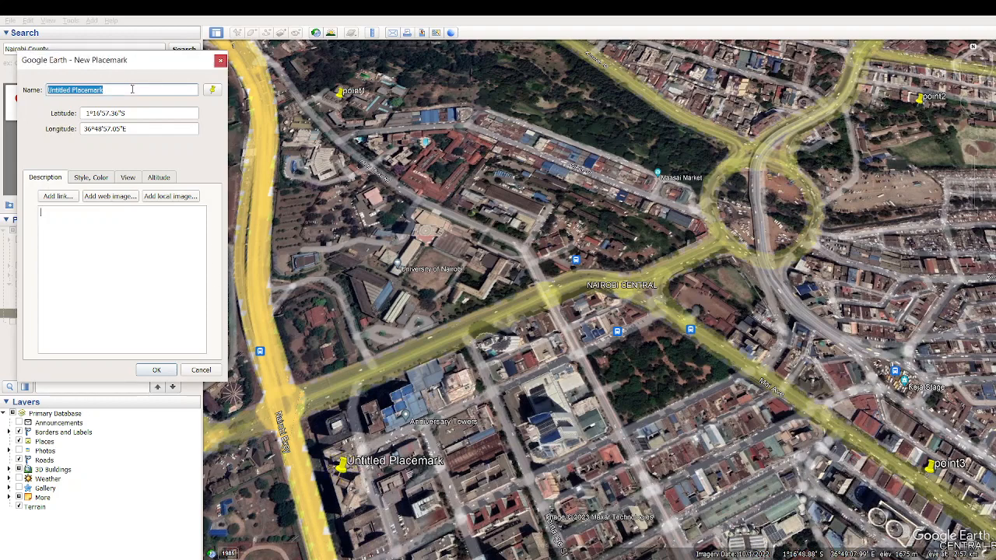
{"action": "type", "text": "point4"}
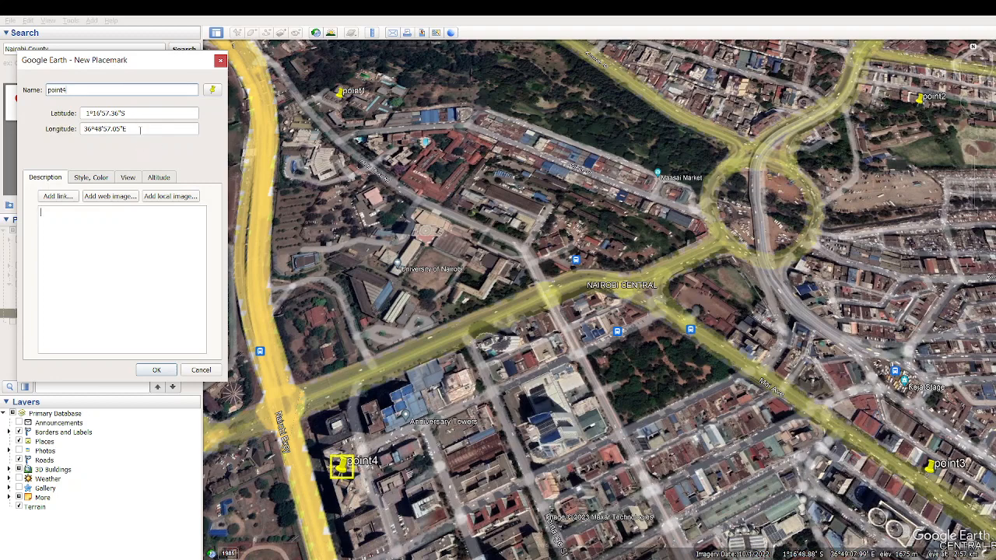
- Copy point4's longitude and add the line "Point4 = long = 36°48'57.05"E" below the Point3 coordinates in Word
{"action": "left_click_drag", "start_coordinate": [133, 130], "coordinate": [57, 130]}
{"action": "key", "text": "ctrl+c"}
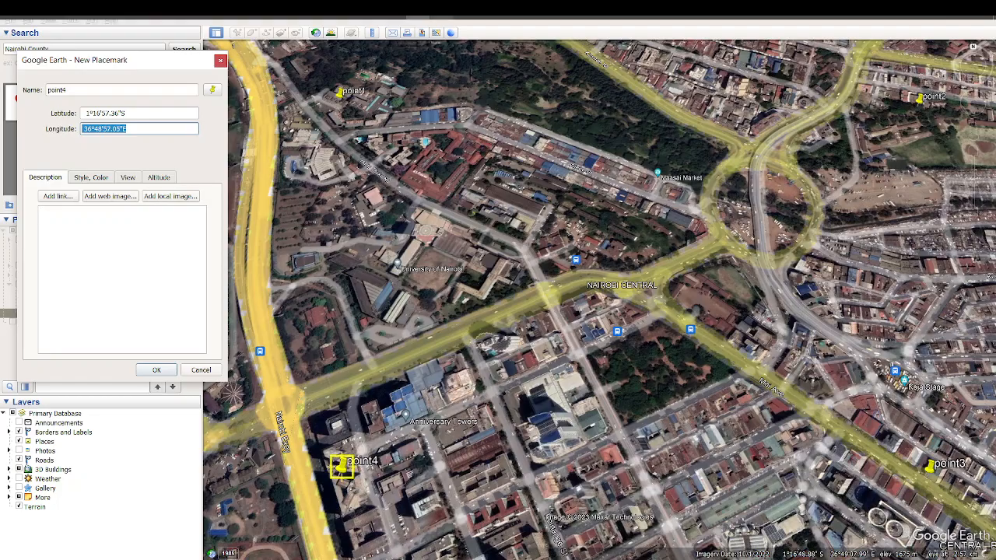
{"action": "left_click", "coordinate": [419, 11]}
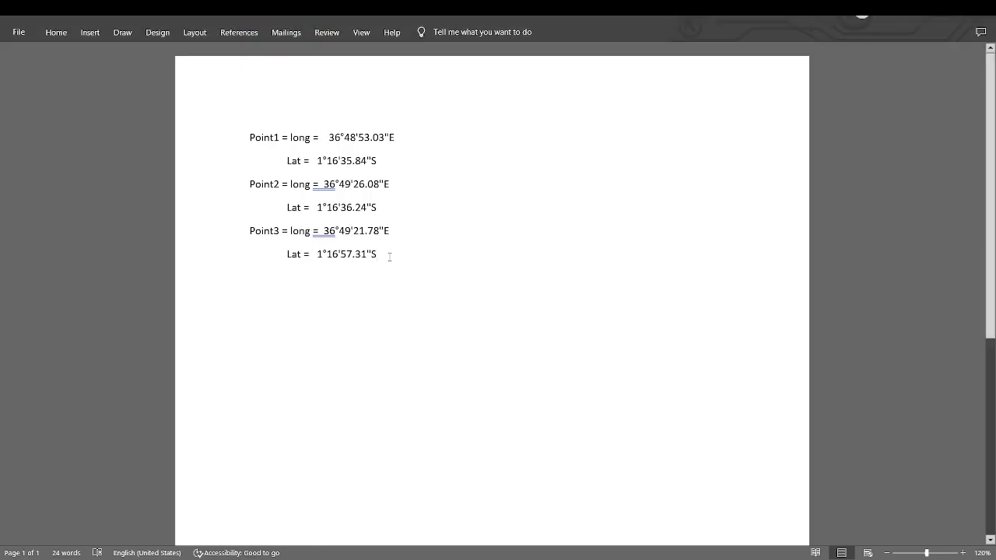
{"action": "key", "text": "Return"}
{"action": "type", "text": "poi"}
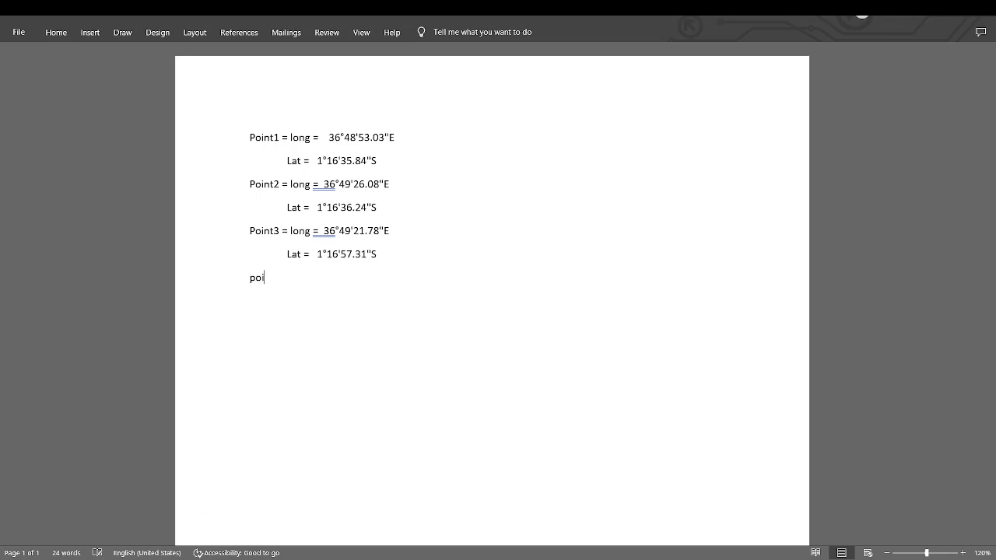
{"action": "type", "text": "nt4 = long ="}
{"action": "key", "text": "ctrl+v"}
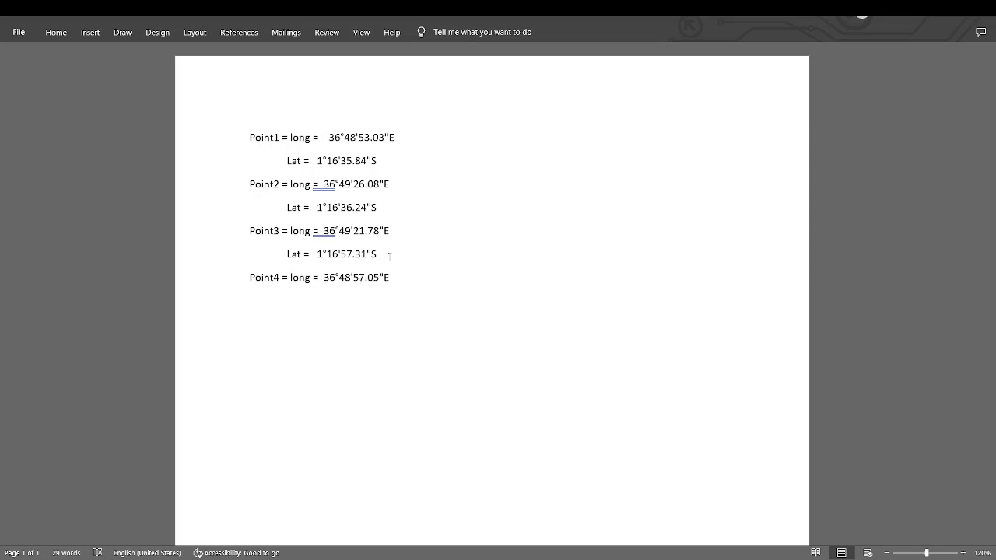
- Add an indented "Lat =" line under Point4 and fill it with the latitude 1°16'57.36"S copied from Google Earth
{"action": "key", "text": "Return"}
{"action": "type", "text": "lat ="}
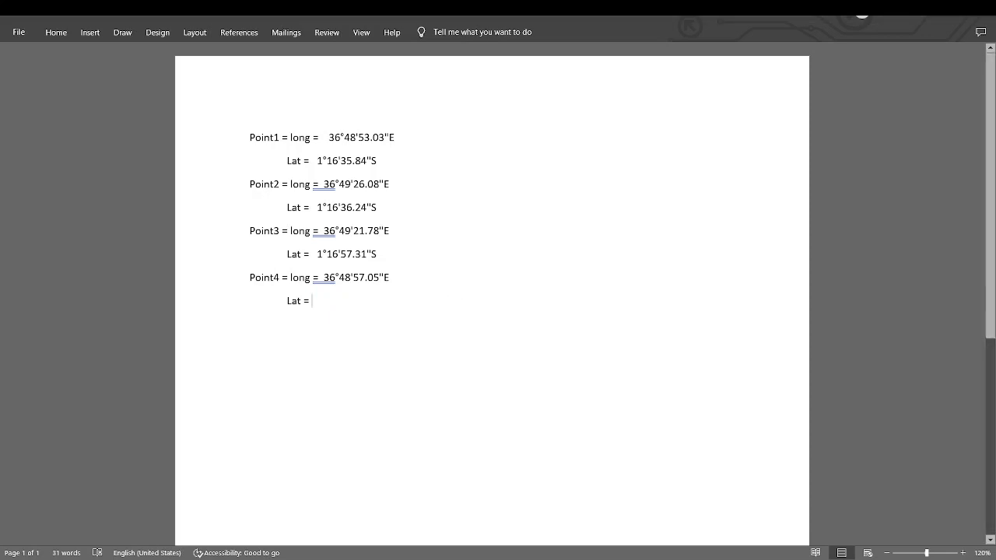
{"action": "key", "text": "alt+Tab"}
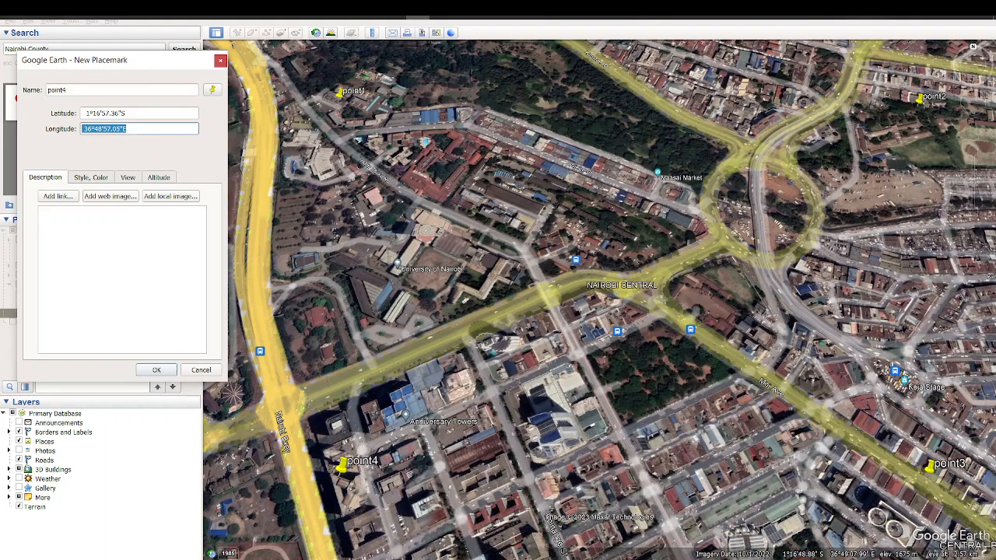
{"action": "left_click", "coordinate": [128, 114]}
{"action": "left_click_drag", "start_coordinate": [117, 113], "coordinate": [74, 115]}
{"action": "key", "text": "ctrl+c"}
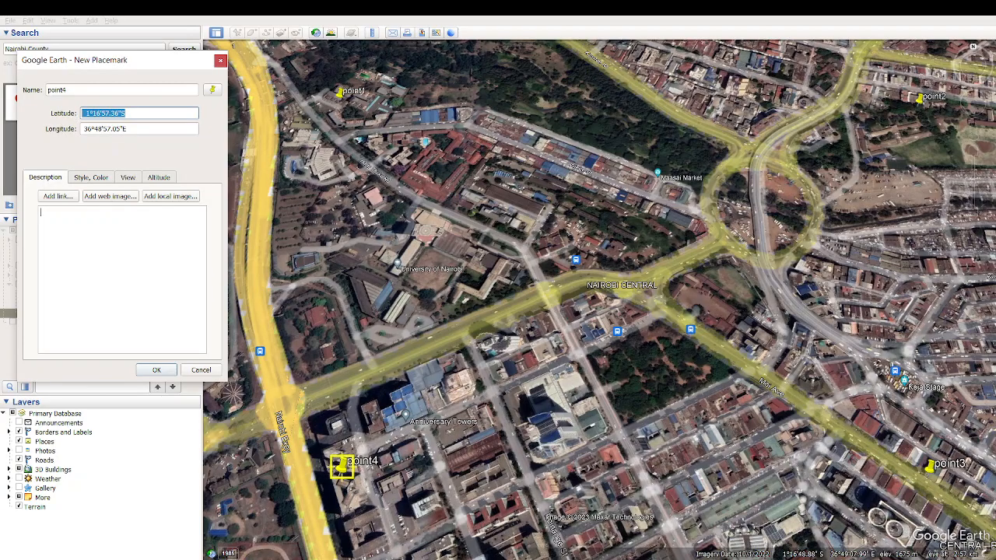
{"action": "left_click", "coordinate": [440, 14]}
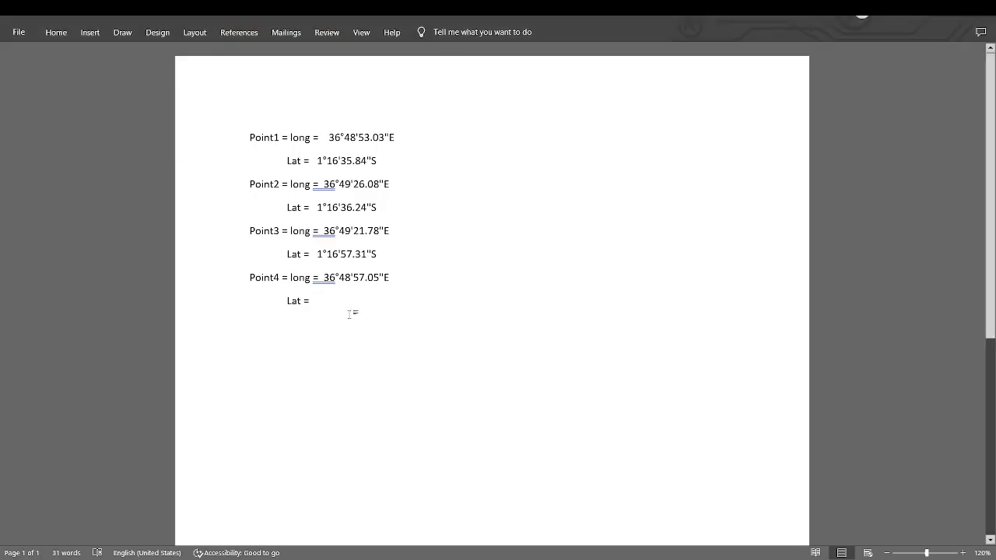
{"action": "key", "text": "ctrl+v"}
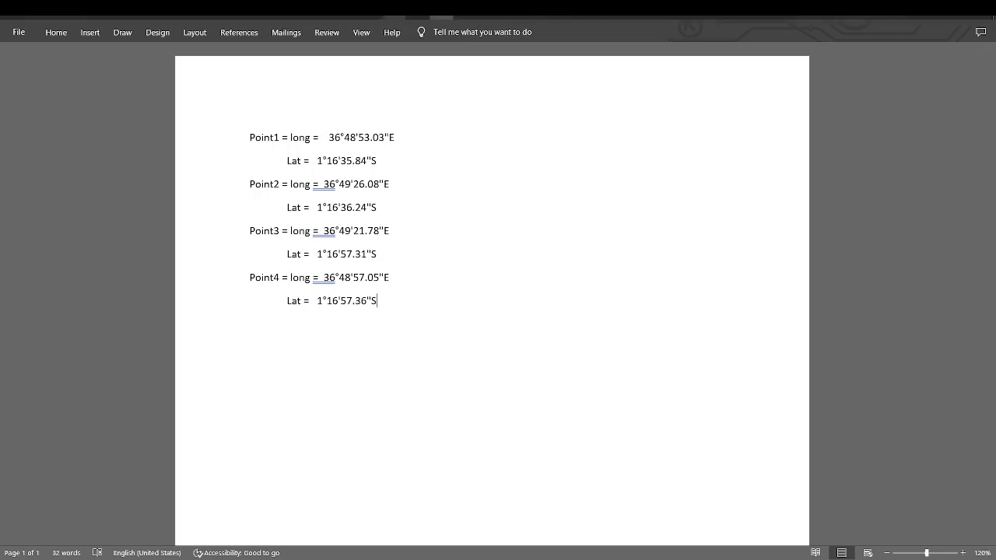
- In Google Earth, save point4 and add a placemark named point5 at the default map-centre location, 1°16'48.88"S, 36°49'7.99"E
{"action": "left_click", "coordinate": [418, 12]}
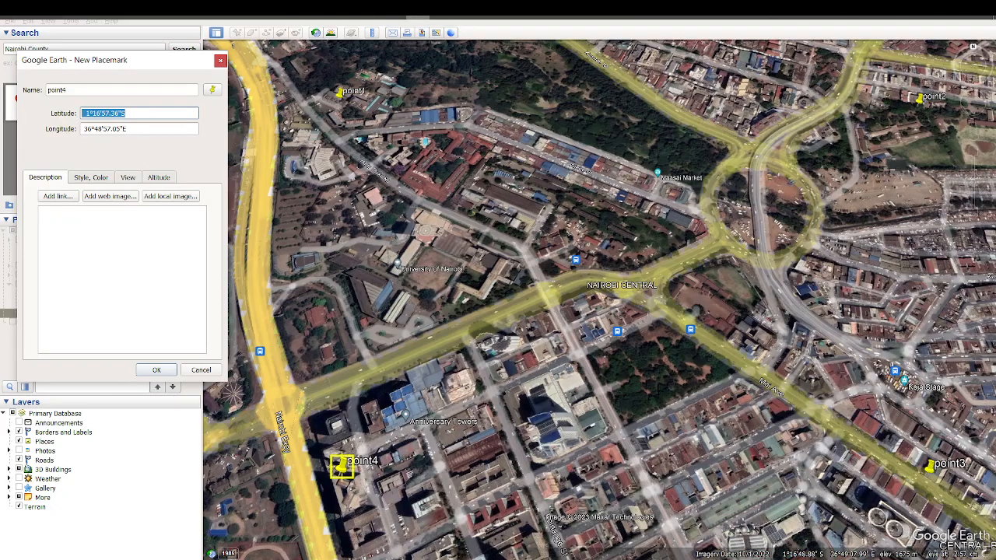
{"action": "left_click", "coordinate": [154, 371]}
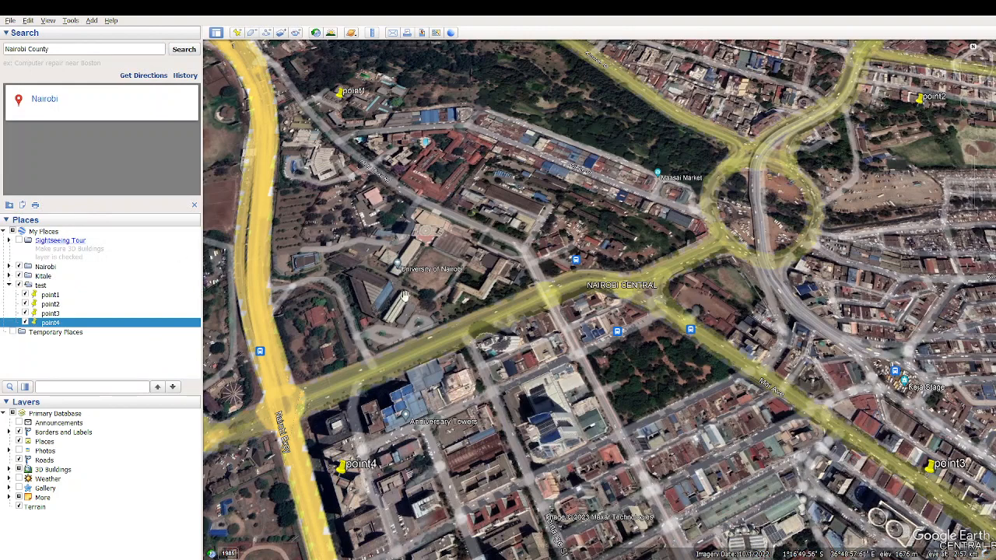
{"action": "left_click", "coordinate": [236, 34]}
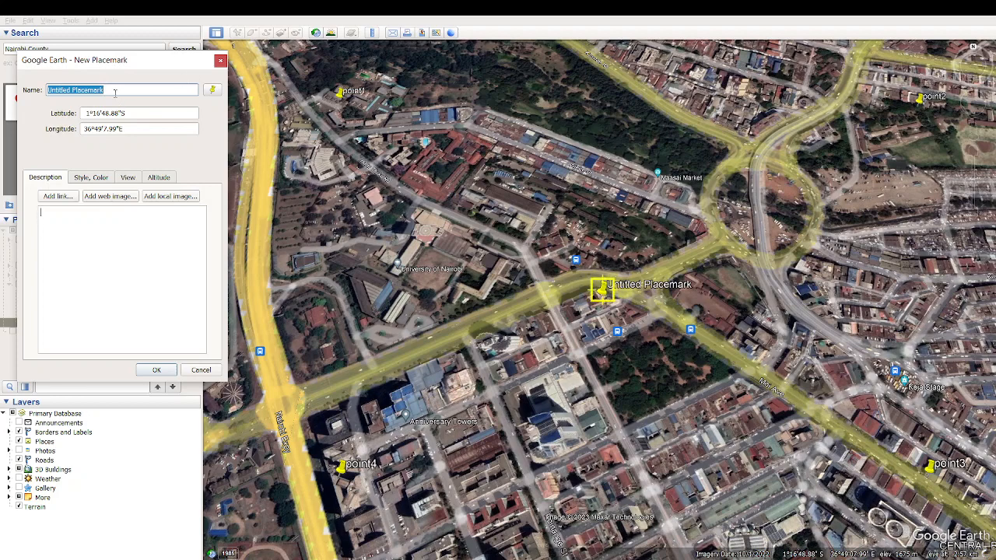
{"action": "key", "text": "BackSpace"}
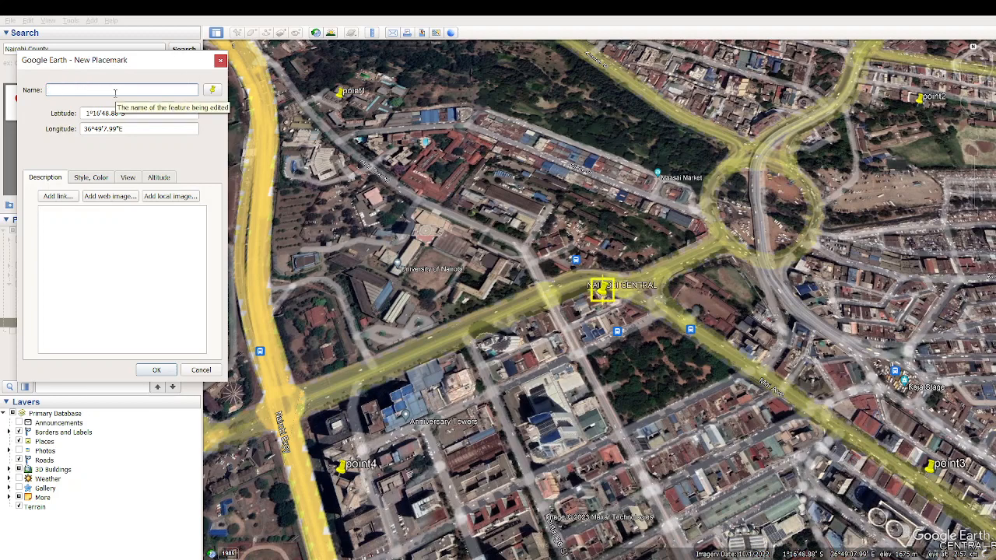
{"action": "type", "text": "point5"}
- Copy point5's longitude and add the line "Point5 = long = 36°49'7.99"E" below the Point4 coordinates in Word
{"action": "left_click_drag", "start_coordinate": [140, 128], "coordinate": [42, 123]}
{"action": "key", "text": "ctrl+c"}
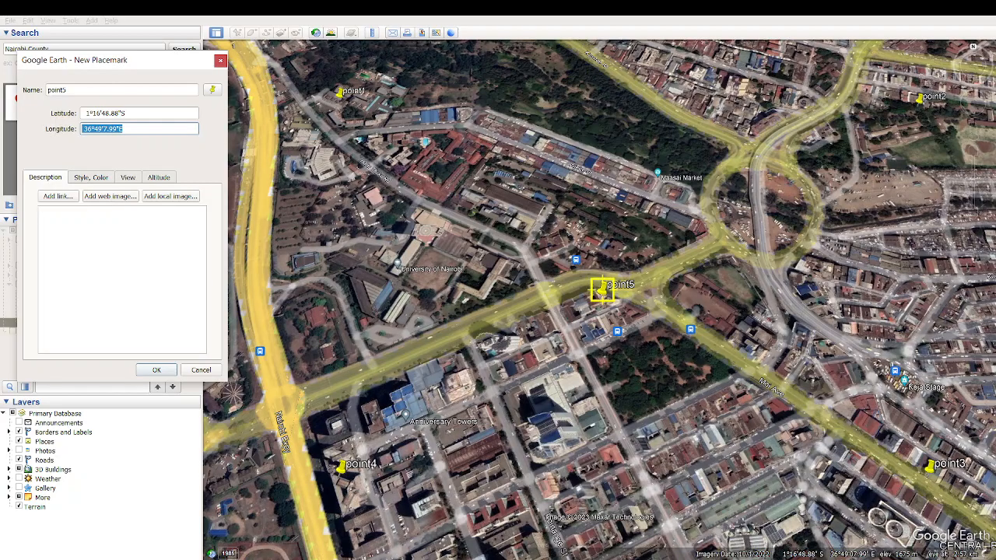
{"action": "key", "text": "alt+Tab"}
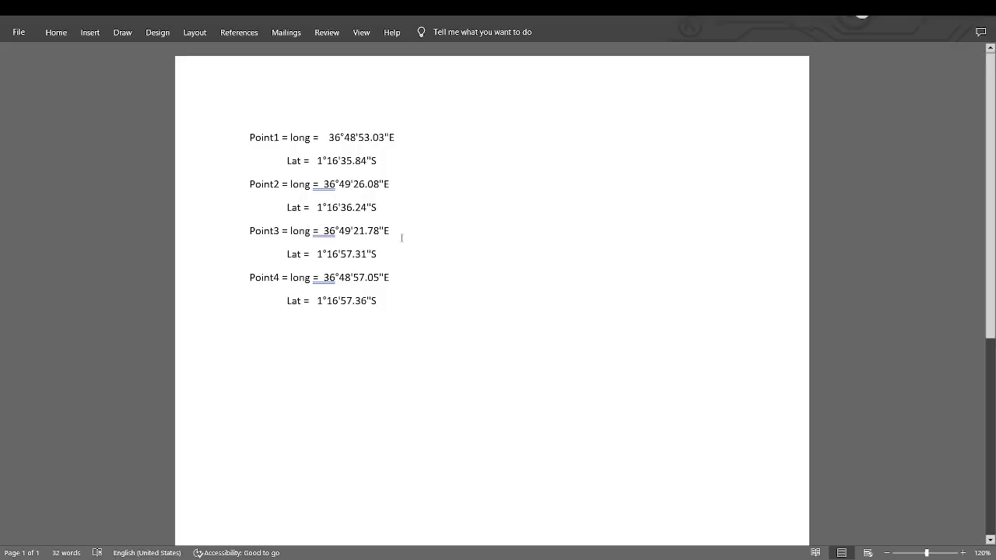
{"action": "key", "text": "Return"}
{"action": "type", "text": "poin"}
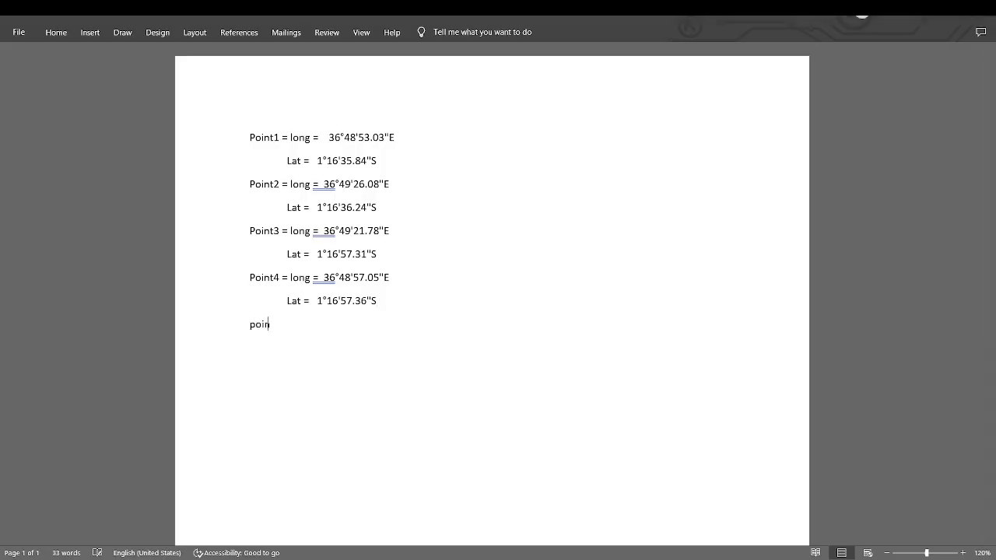
{"action": "type", "text": "t5 = long ="}
{"action": "key", "text": "ctrl+v"}
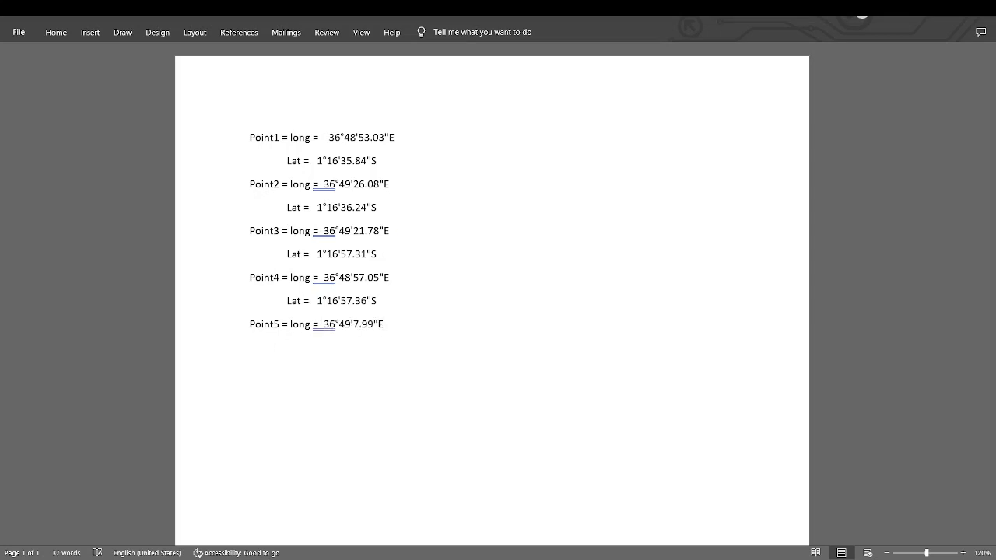
- Add an indented "Lat =" line under Point5 and fill it with the latitude 1°16'48.88"S copied from Google Earth
{"action": "type", "text": "lat ="}
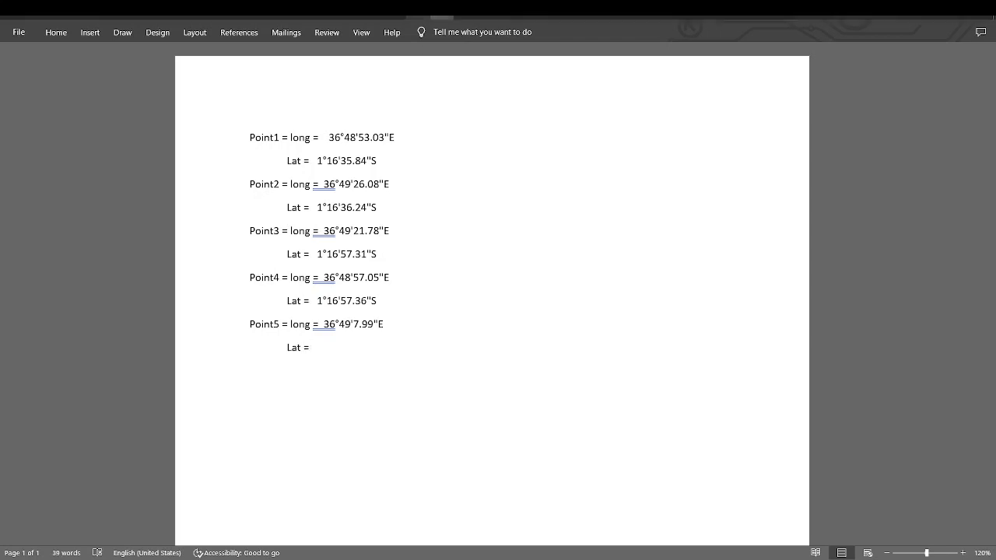
{"action": "left_click", "coordinate": [417, 13]}
{"action": "left_click_drag", "start_coordinate": [151, 112], "coordinate": [25, 114]}
{"action": "key", "text": "ctrl+c"}
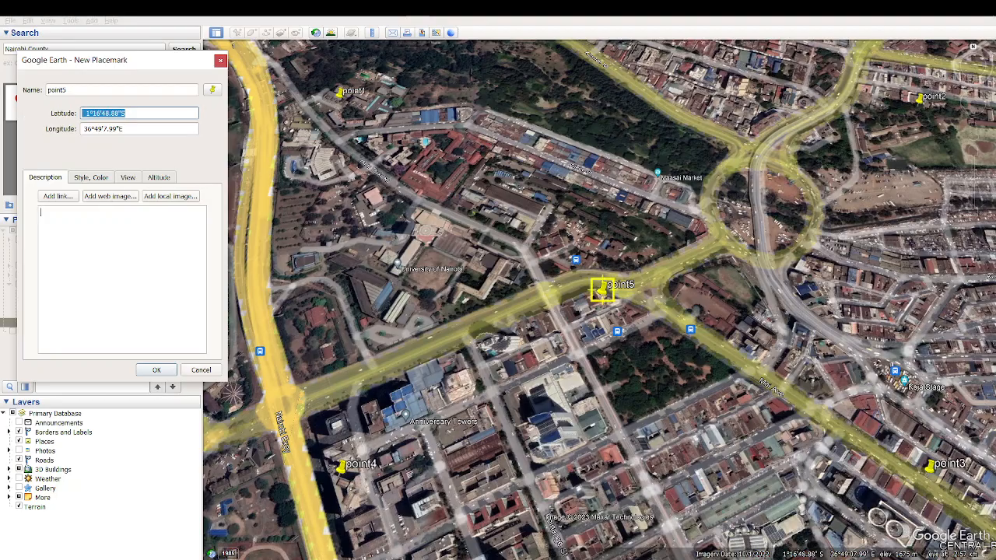
{"action": "left_click", "coordinate": [437, 12]}
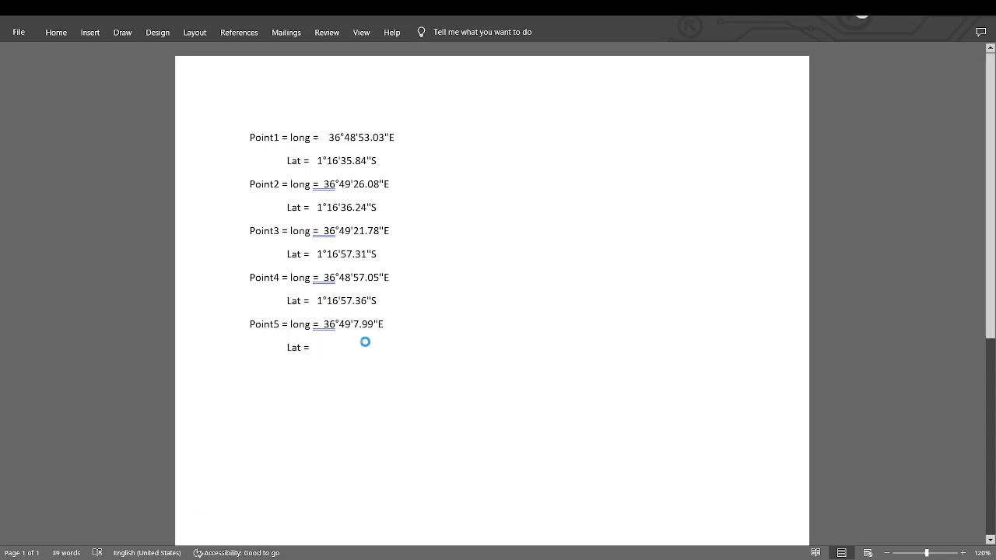
{"action": "key", "text": "ctrl+v"}
- Switch to Google Earth, save the point5 placemark and start saving the current view as an image
{"action": "left_click", "coordinate": [419, 12]}
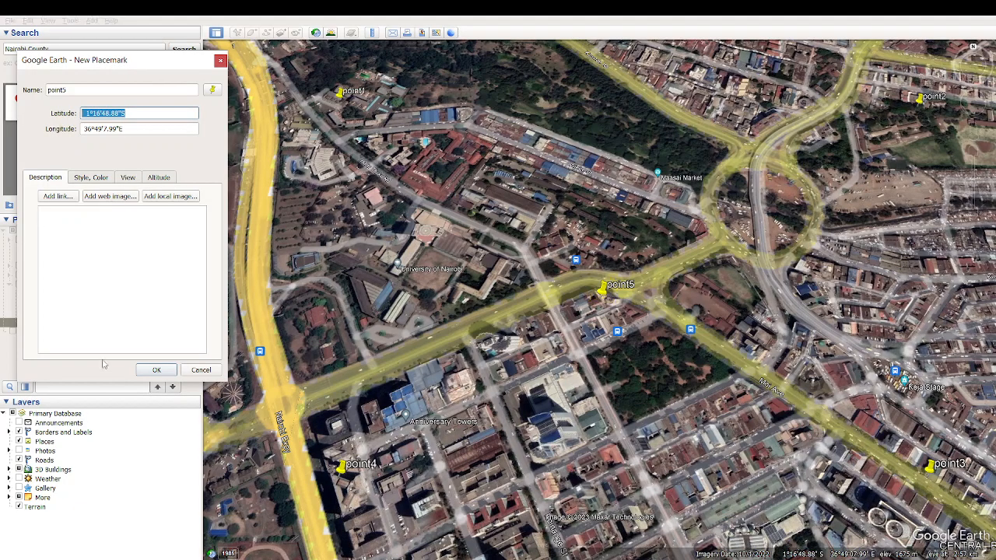
{"action": "left_click", "coordinate": [153, 371]}
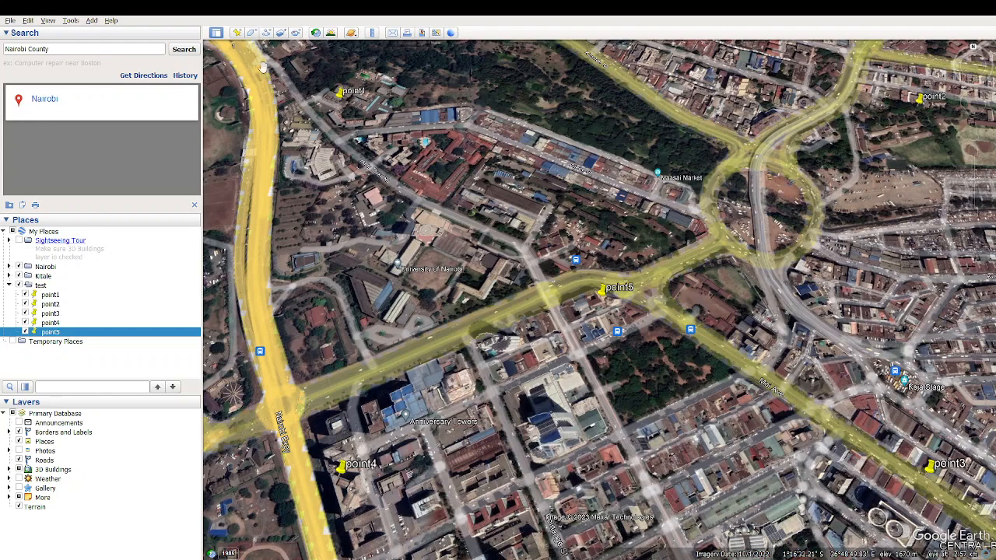
{"action": "left_click", "coordinate": [11, 21]}
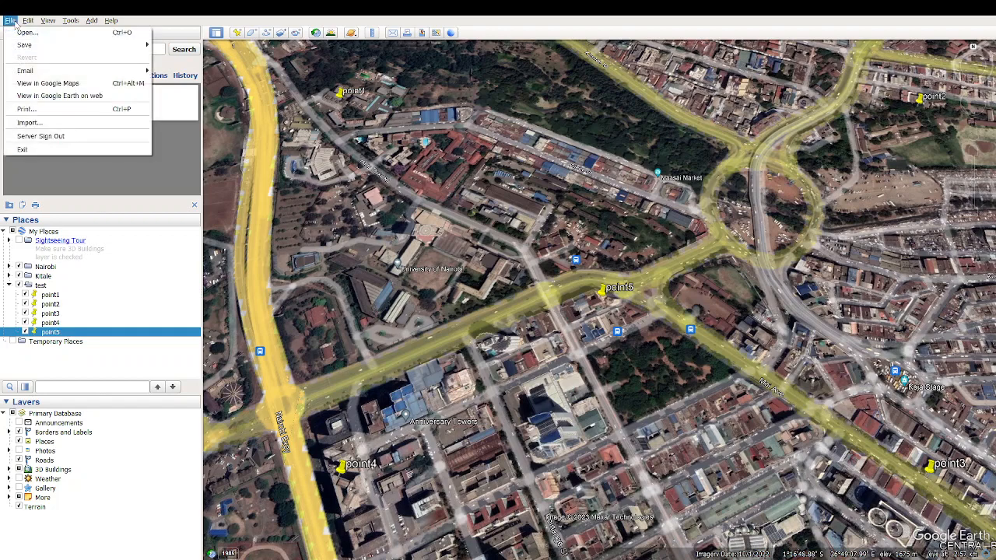
{"action": "mouse_move", "coordinate": [31, 48]}
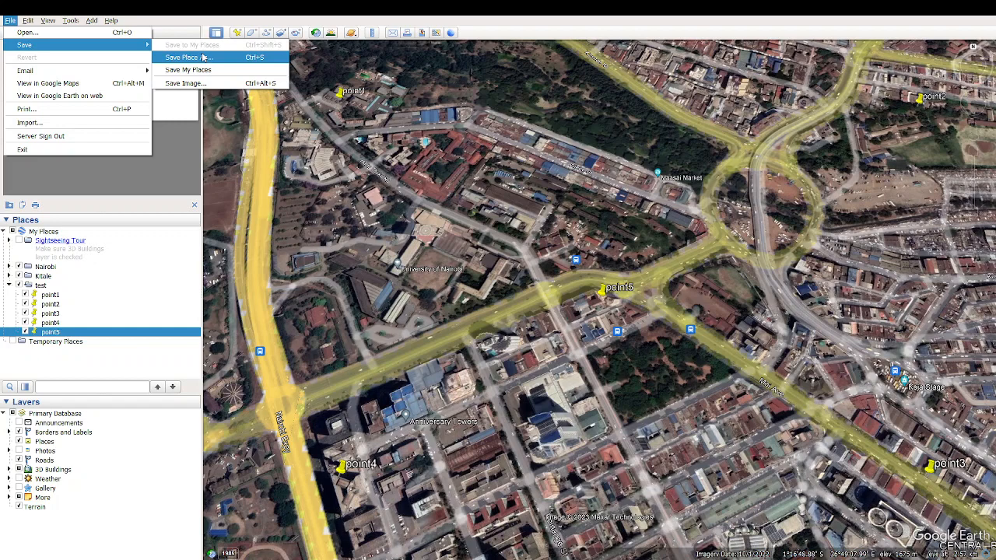
{"action": "left_click", "coordinate": [196, 81]}
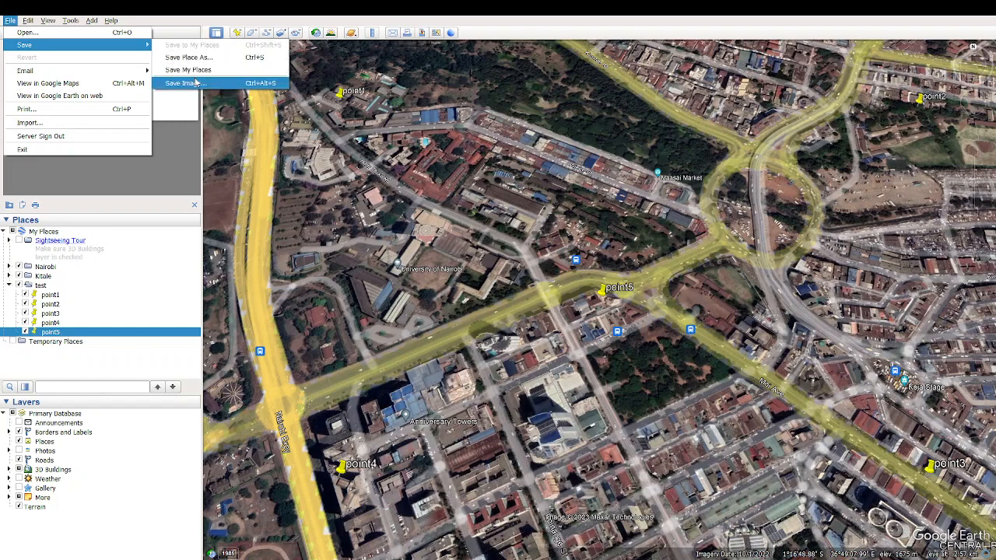
{"action": "left_click", "coordinate": [196, 82]}
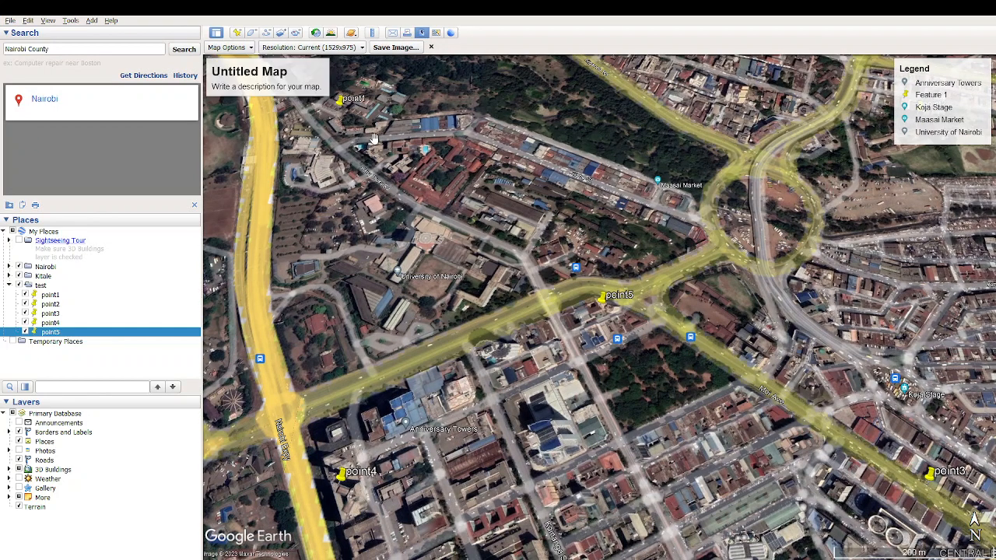
- Hide the title and description, legend, scale and compass elements from the map image
{"action": "left_click", "coordinate": [244, 48]}
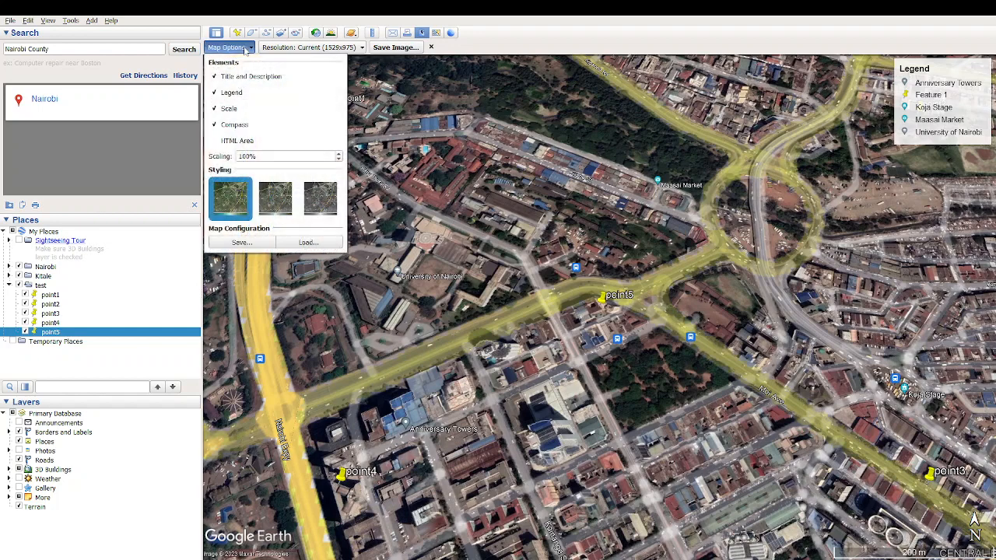
{"action": "left_click", "coordinate": [246, 49]}
{"action": "left_click", "coordinate": [246, 49]}
{"action": "left_click", "coordinate": [243, 48]}
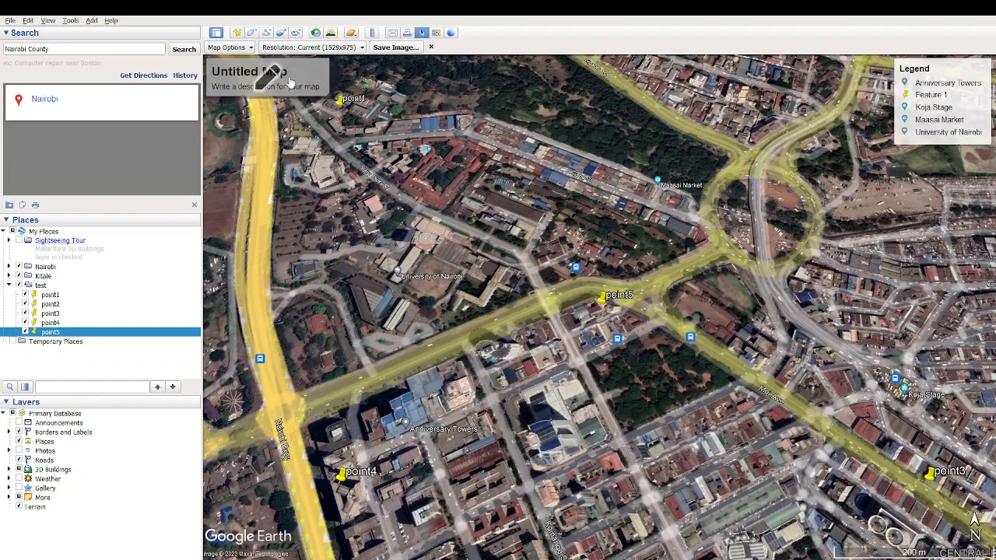
{"action": "left_click", "coordinate": [240, 48]}
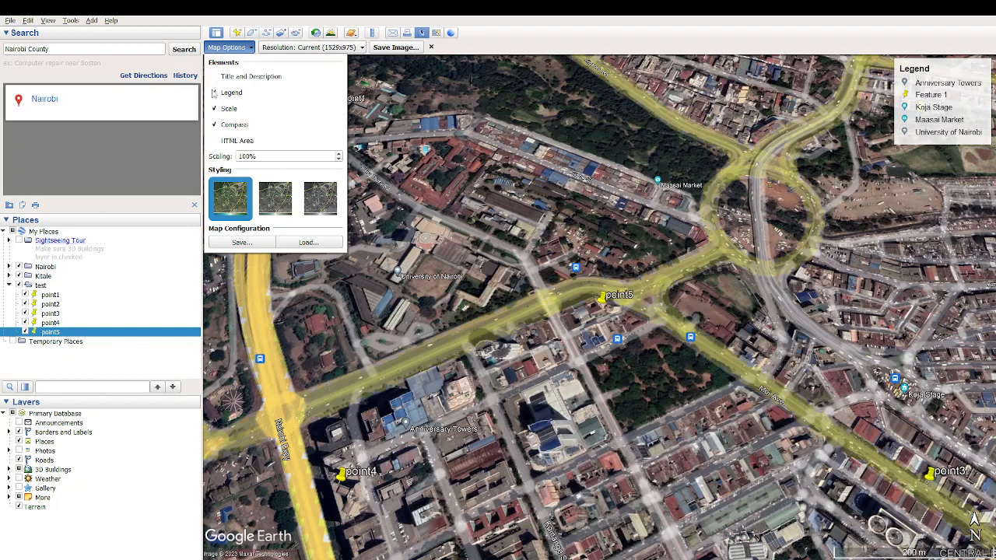
{"action": "left_click", "coordinate": [214, 92]}
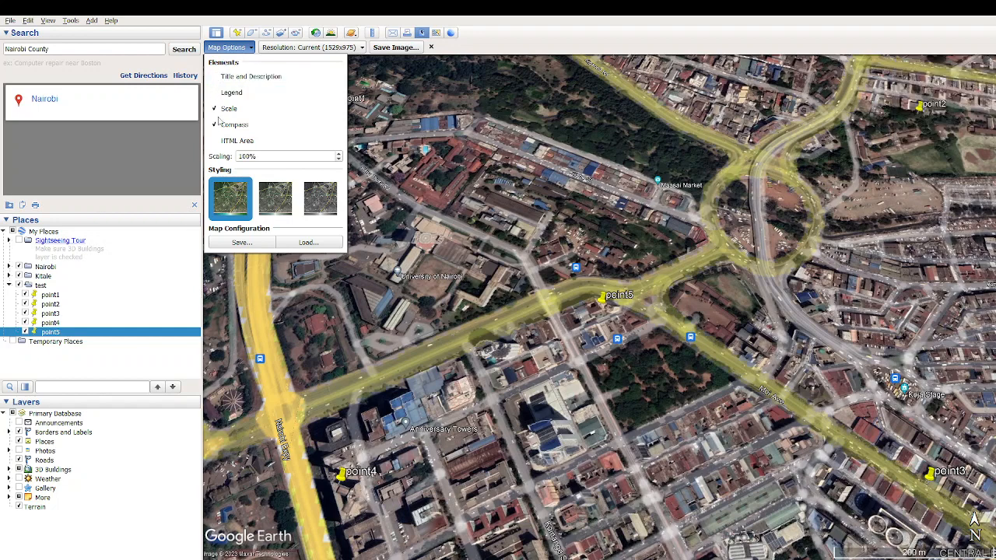
{"action": "left_click", "coordinate": [212, 110]}
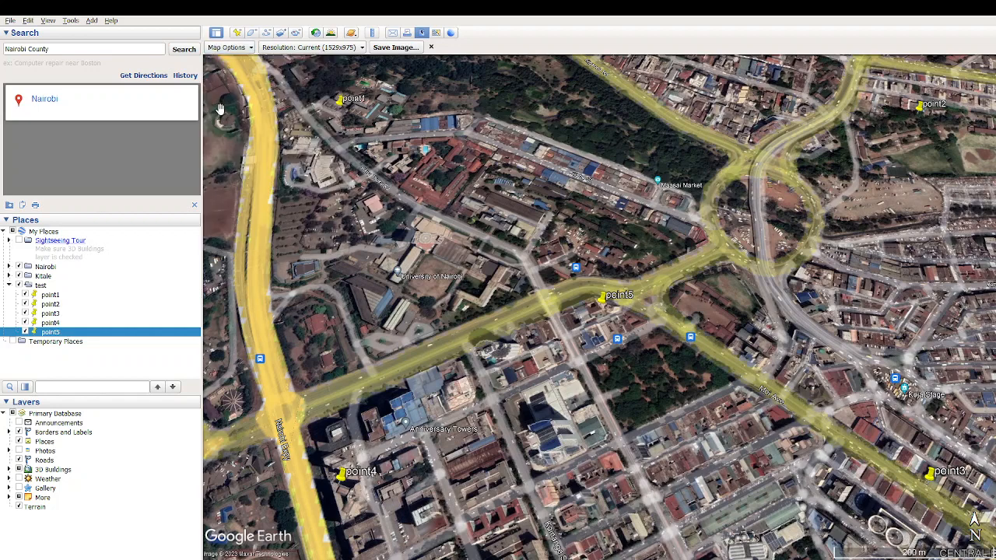
{"action": "left_click", "coordinate": [225, 49]}
{"action": "left_click", "coordinate": [214, 108]}
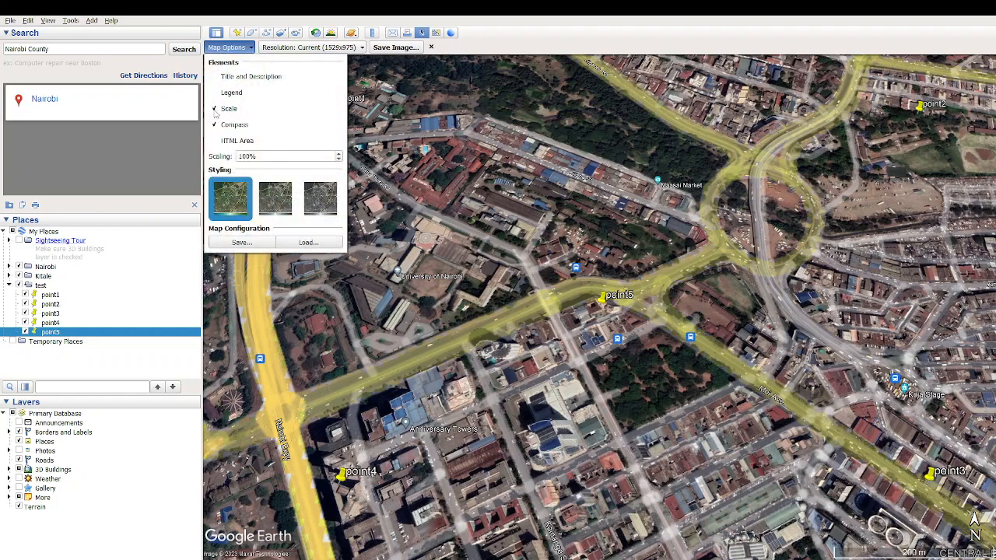
{"action": "left_click", "coordinate": [214, 110]}
{"action": "left_click", "coordinate": [216, 125]}
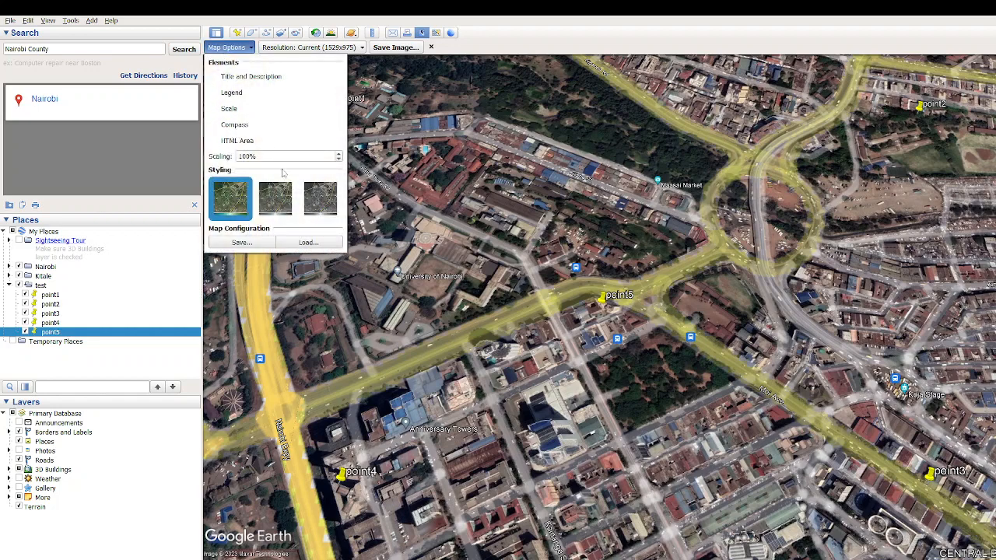
- Start saving the map configuration and create a new folder named test inside the nairobi folder on drive D
{"action": "left_click", "coordinate": [240, 242]}
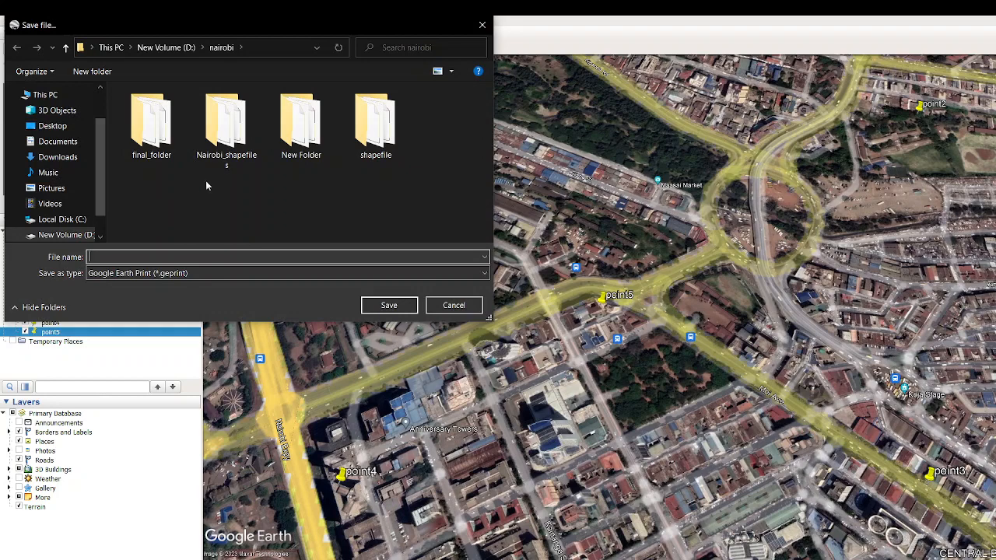
{"action": "right_click", "coordinate": [248, 189]}
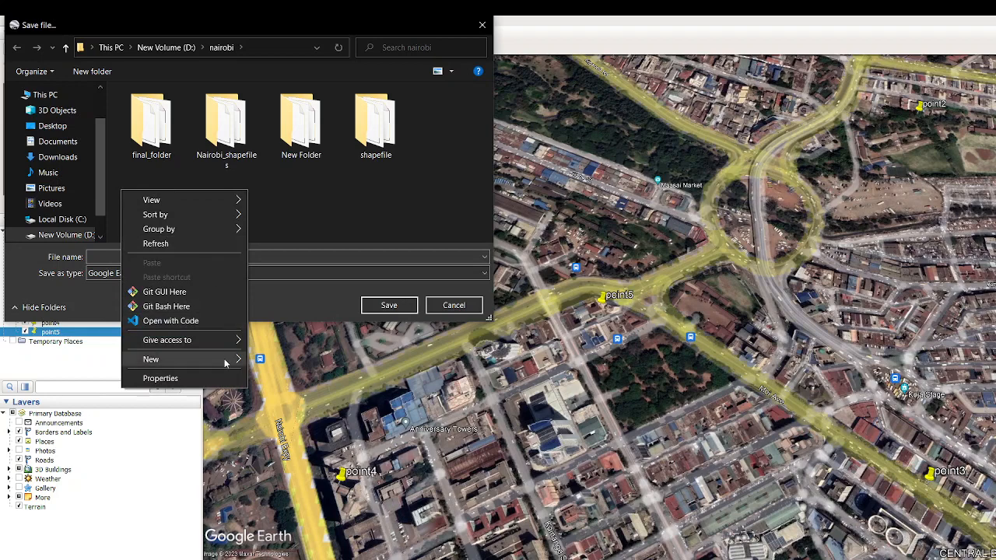
{"action": "mouse_move", "coordinate": [229, 360]}
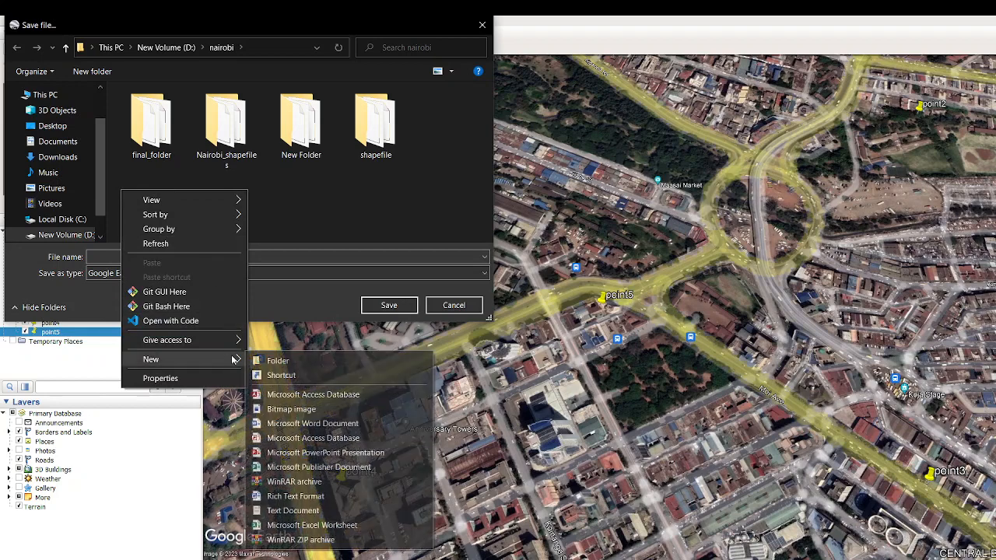
{"action": "left_click", "coordinate": [274, 360]}
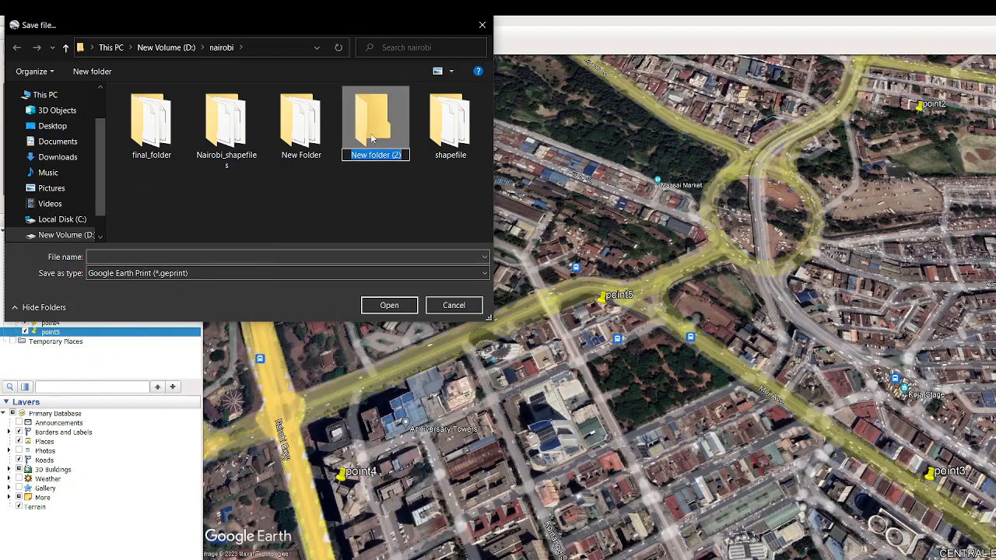
{"action": "type", "text": "test"}
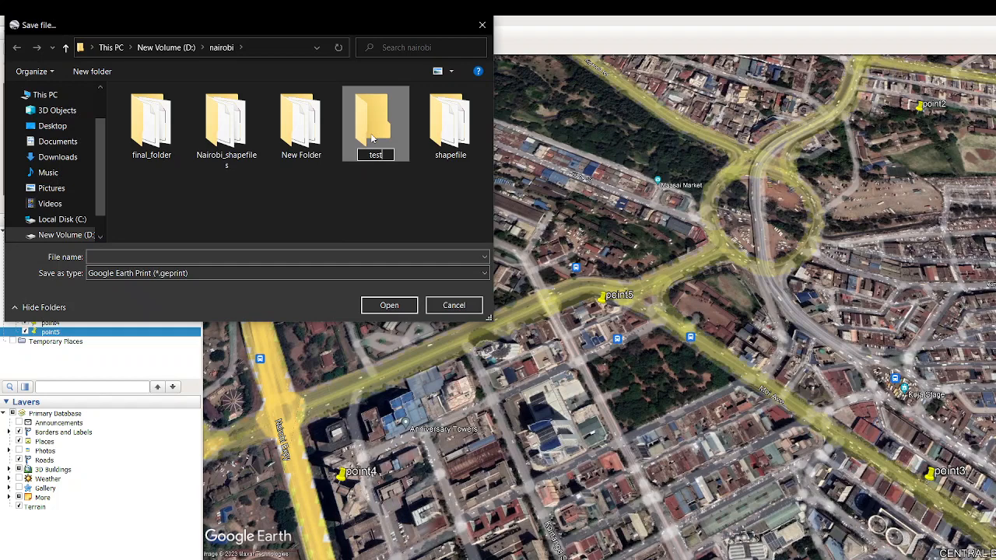
{"action": "left_click", "coordinate": [361, 206]}
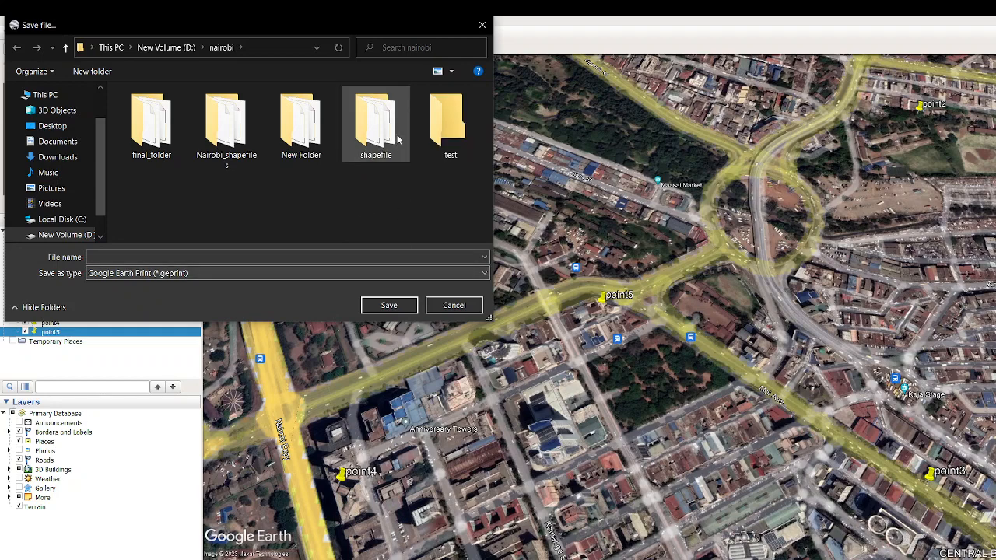
{"action": "double_click", "coordinate": [437, 130]}
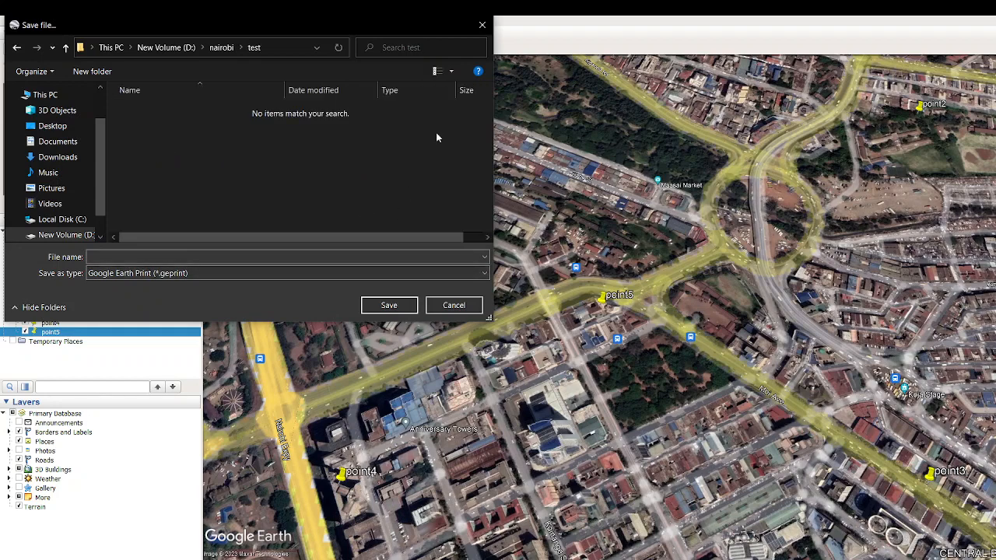
{"action": "left_click", "coordinate": [273, 255]}
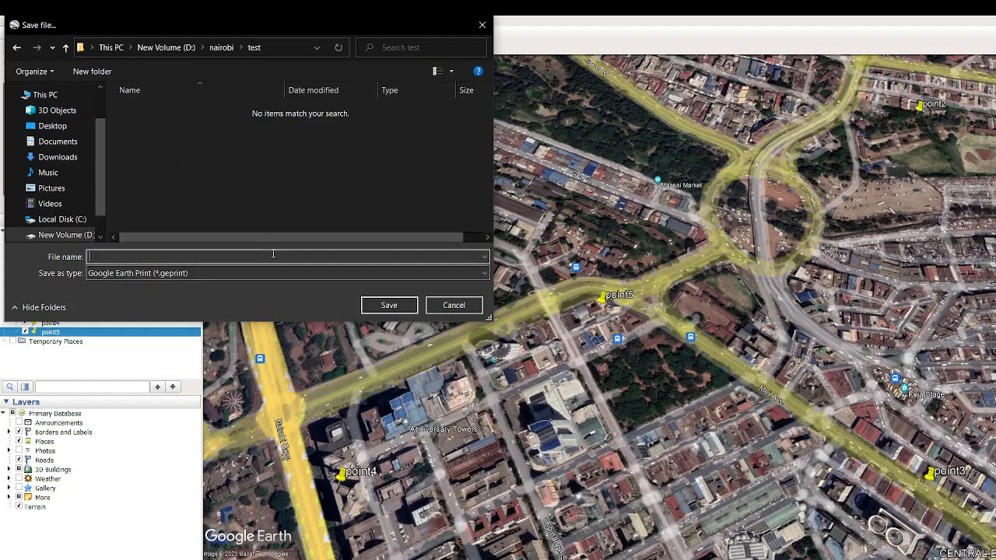
{"action": "left_click", "coordinate": [303, 274]}
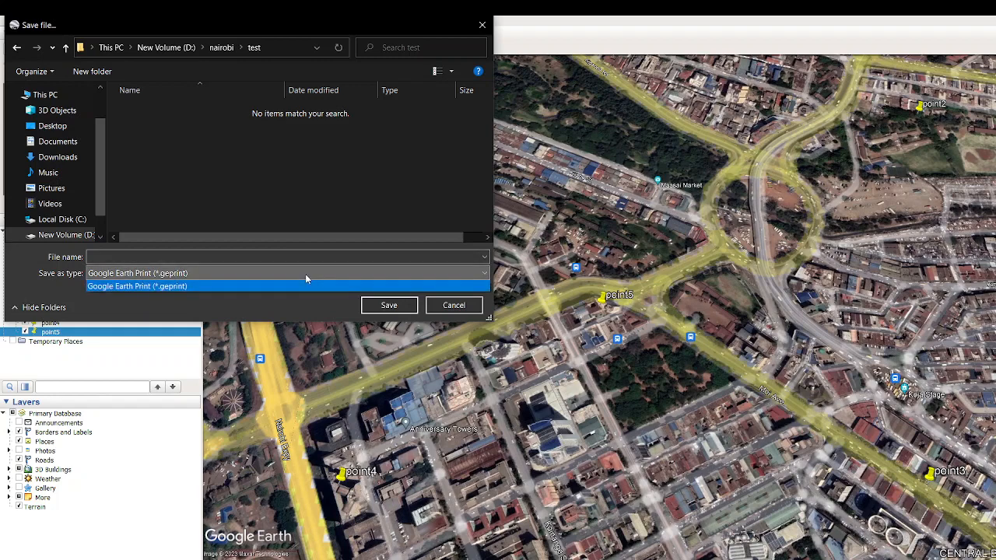
{"action": "left_click", "coordinate": [305, 274]}
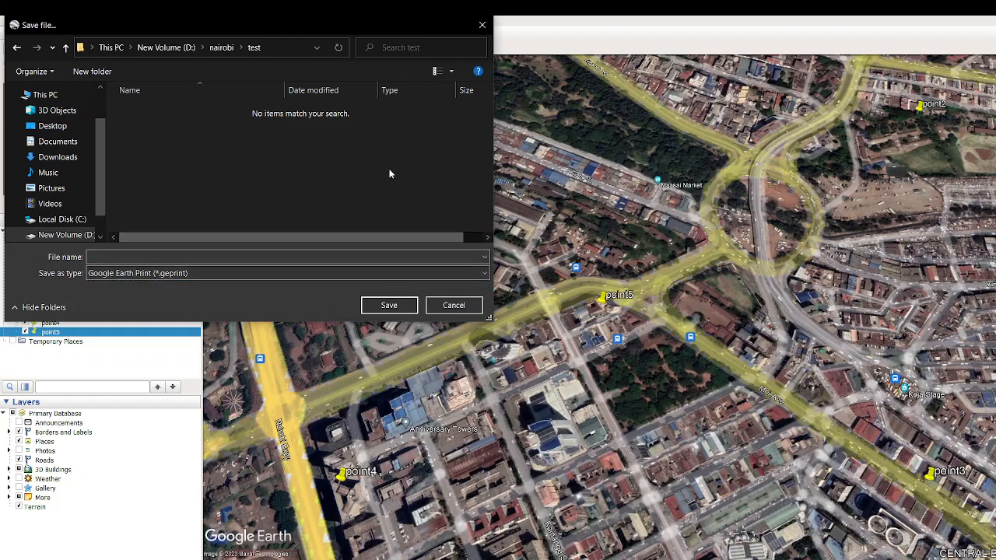
{"action": "left_click", "coordinate": [482, 25]}
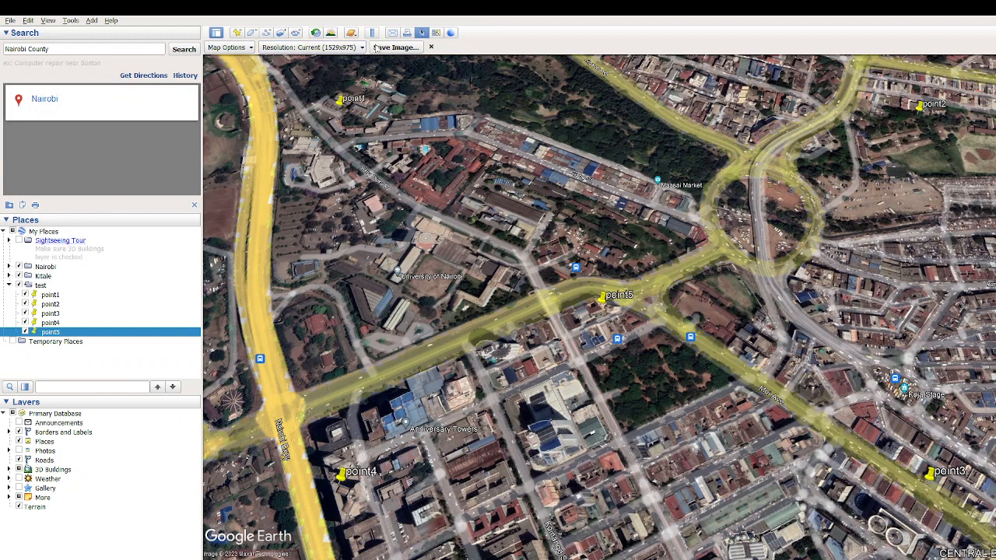
{"action": "left_click", "coordinate": [228, 48]}
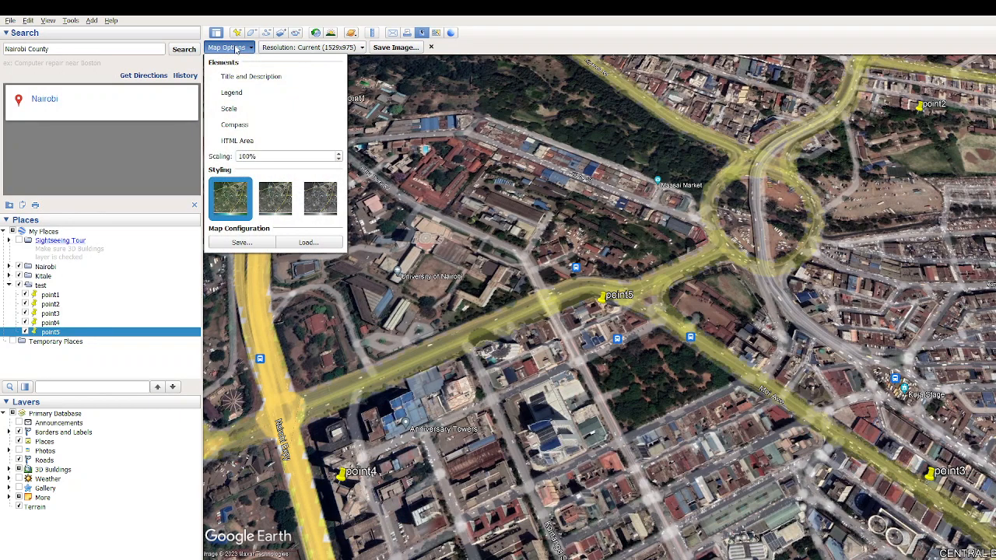
{"action": "left_click", "coordinate": [250, 49]}
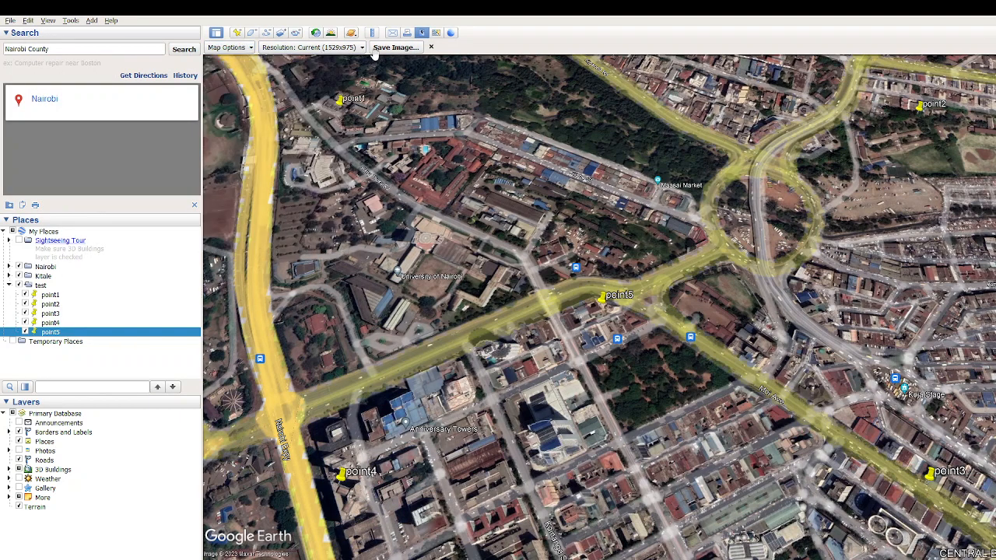
{"action": "left_click", "coordinate": [394, 48]}
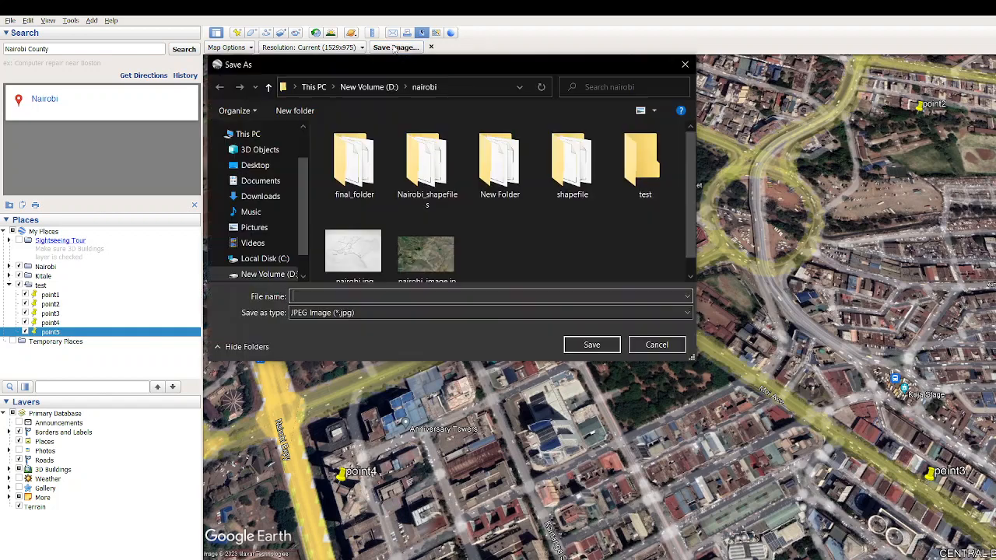
{"action": "double_click", "coordinate": [622, 178]}
{"action": "left_click", "coordinate": [685, 67]}
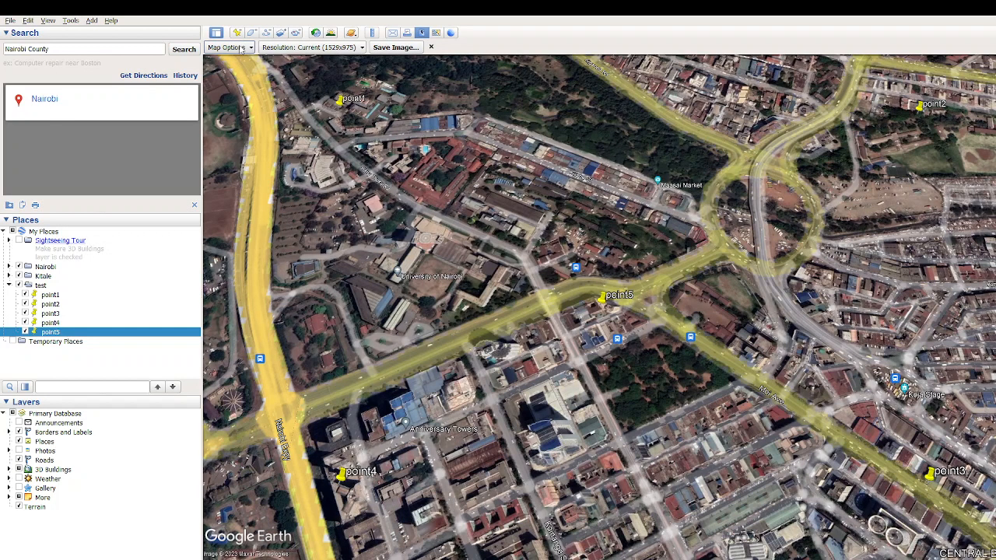
{"action": "left_click", "coordinate": [242, 49]}
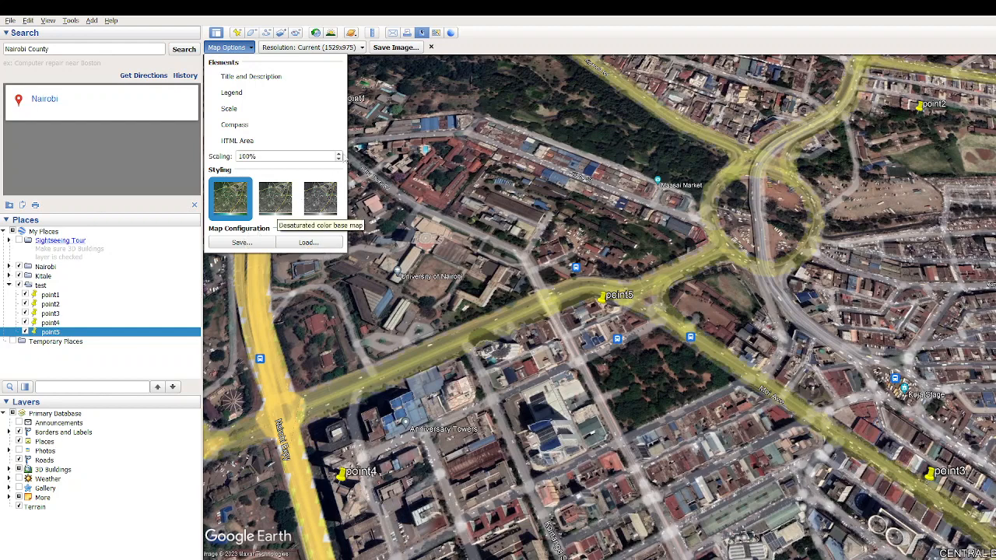
{"action": "left_click", "coordinate": [506, 44]}
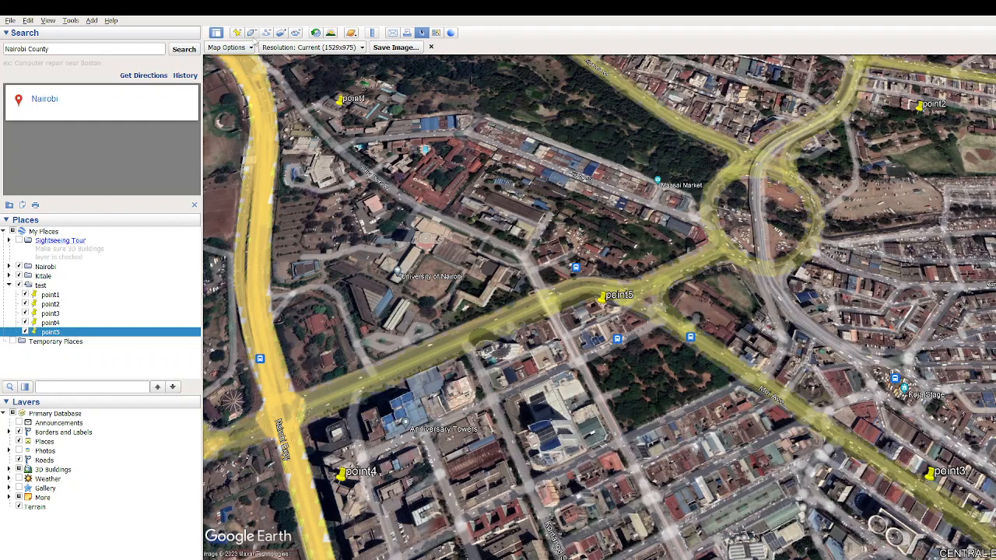
{"action": "left_click", "coordinate": [247, 46]}
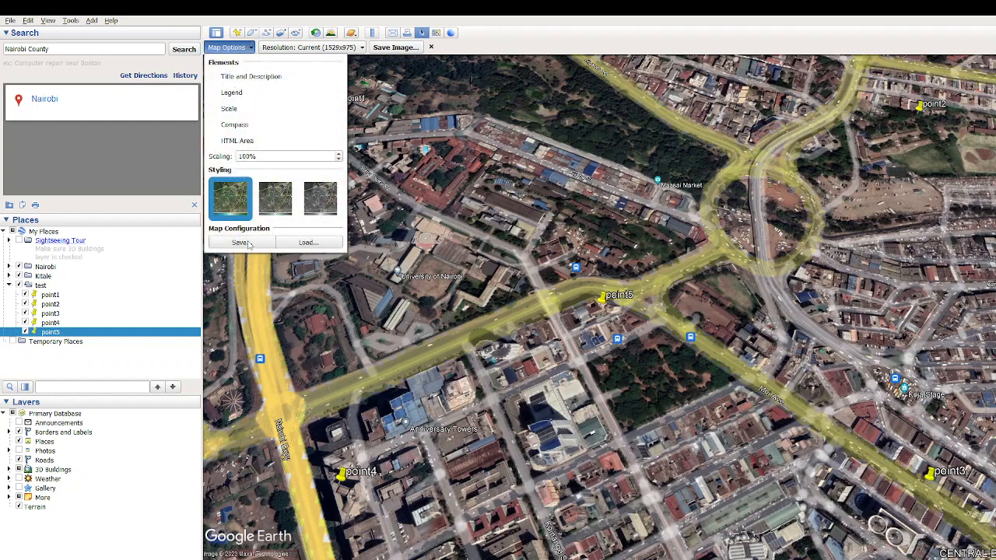
{"action": "left_click", "coordinate": [251, 47]}
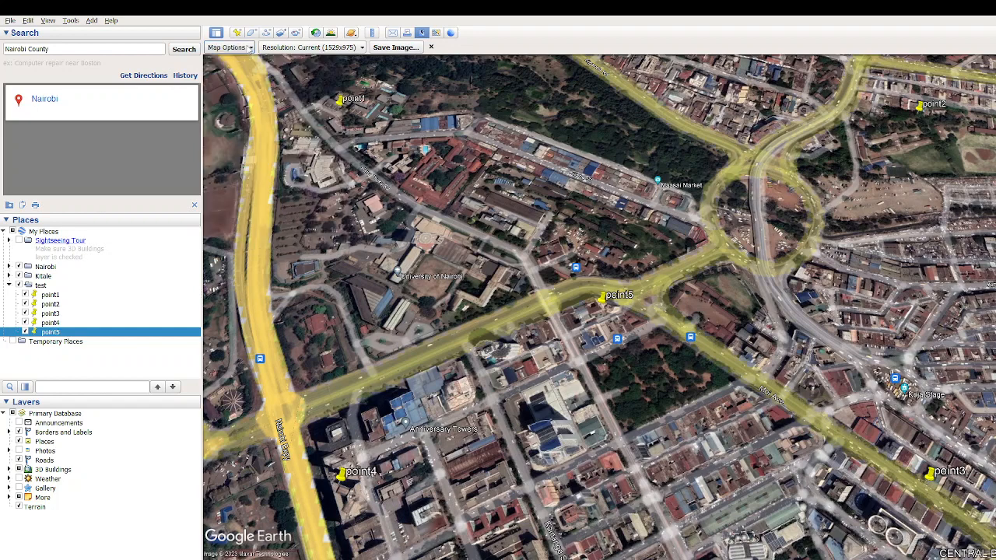
- Save the map image as a PNG named test in the test folder inside nairobi on drive D
{"action": "left_click", "coordinate": [396, 48]}
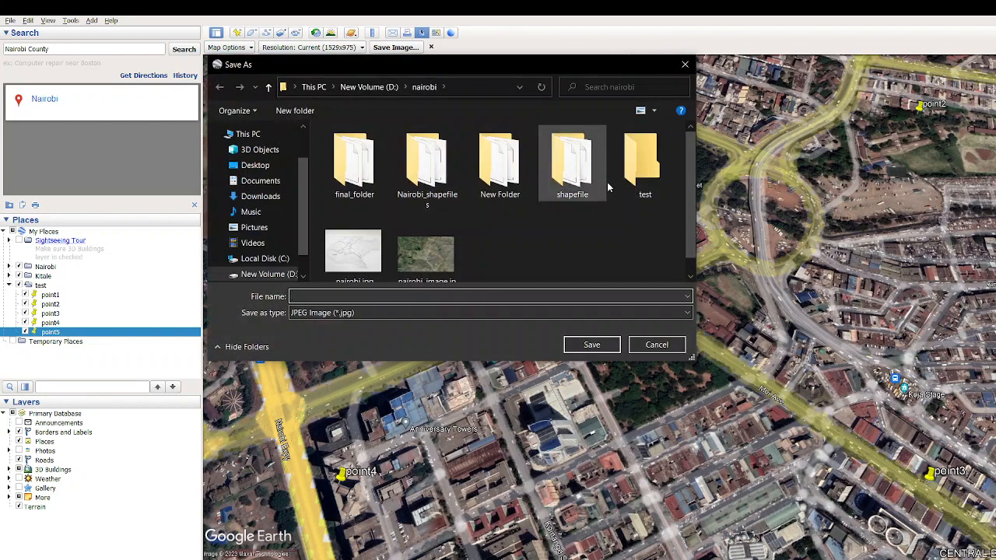
{"action": "double_click", "coordinate": [646, 162]}
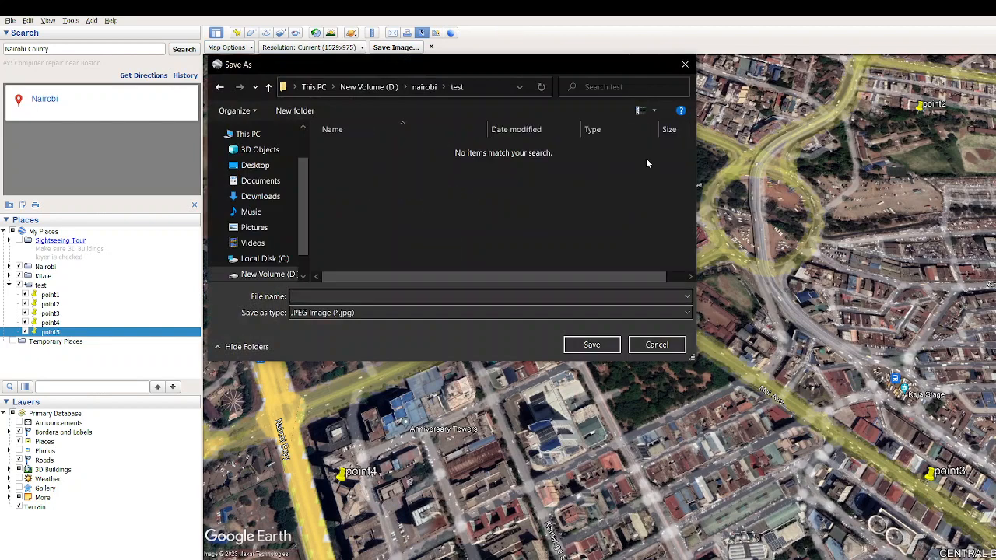
{"action": "left_click", "coordinate": [425, 295]}
{"action": "type", "text": "test"}
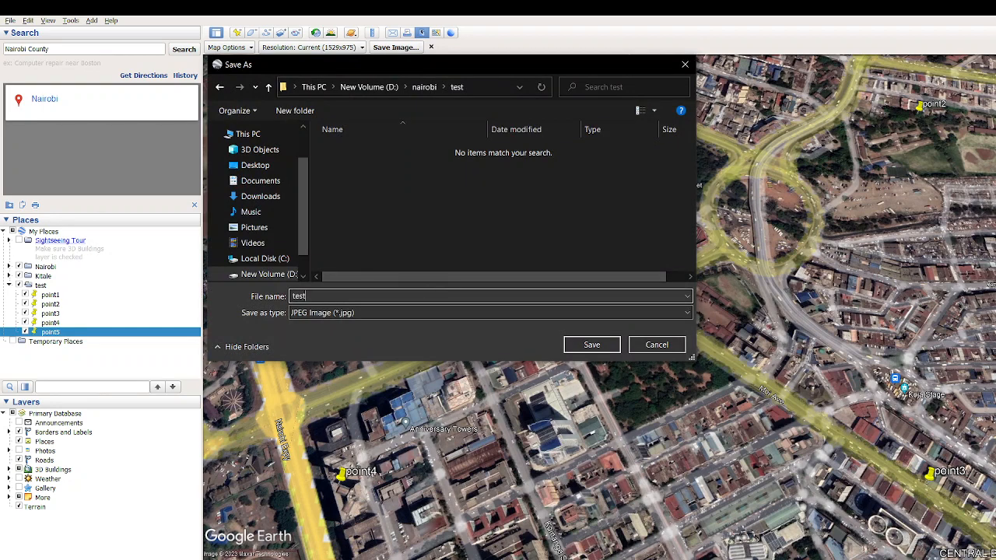
{"action": "left_click", "coordinate": [490, 311]}
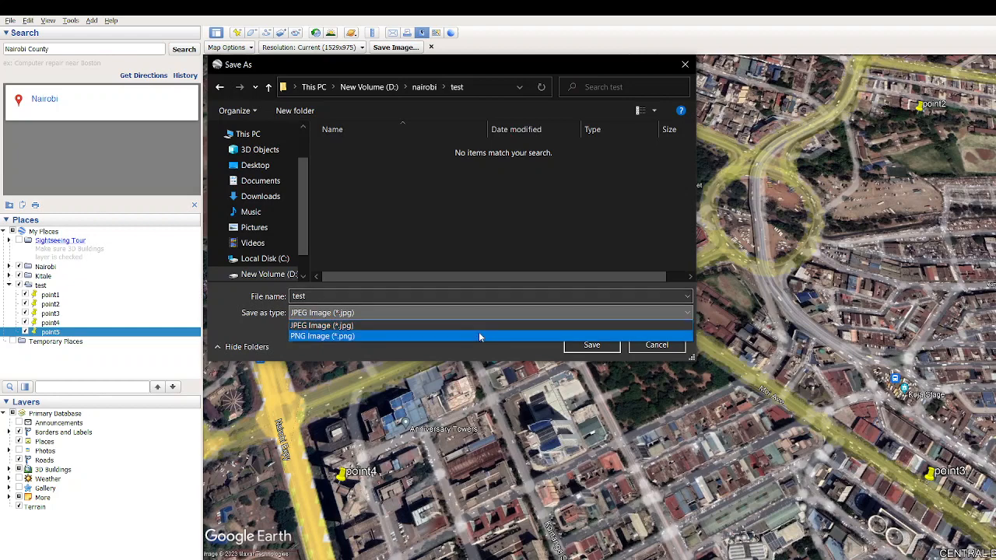
{"action": "left_click", "coordinate": [477, 336]}
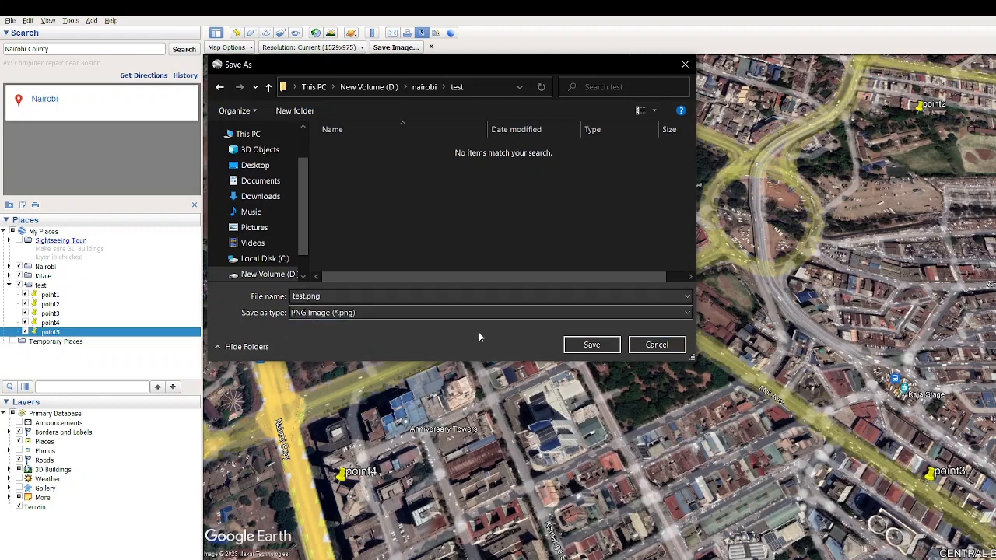
{"action": "left_click", "coordinate": [610, 347]}
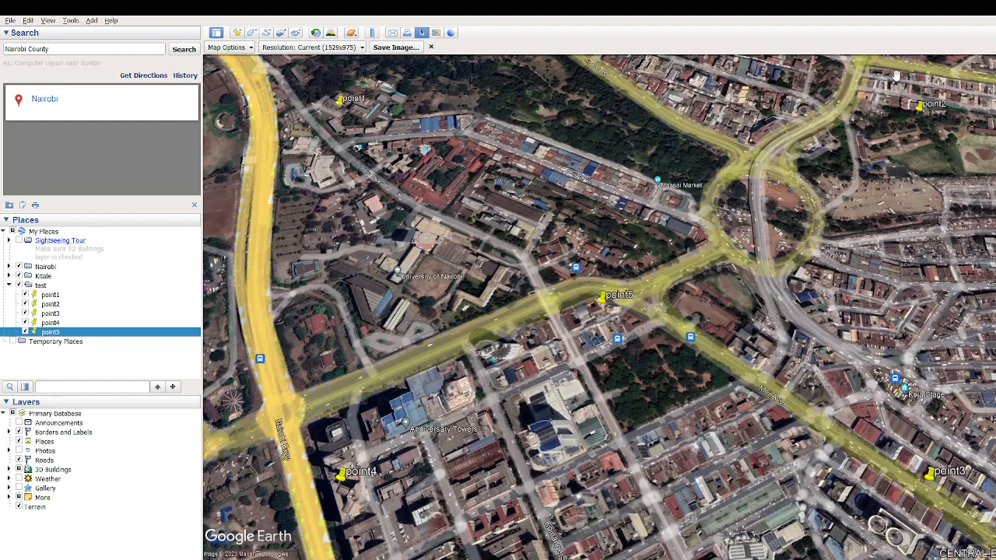
- Minimize Google Earth and launch ArcMap 10.5
{"action": "left_click", "coordinate": [913, 11]}
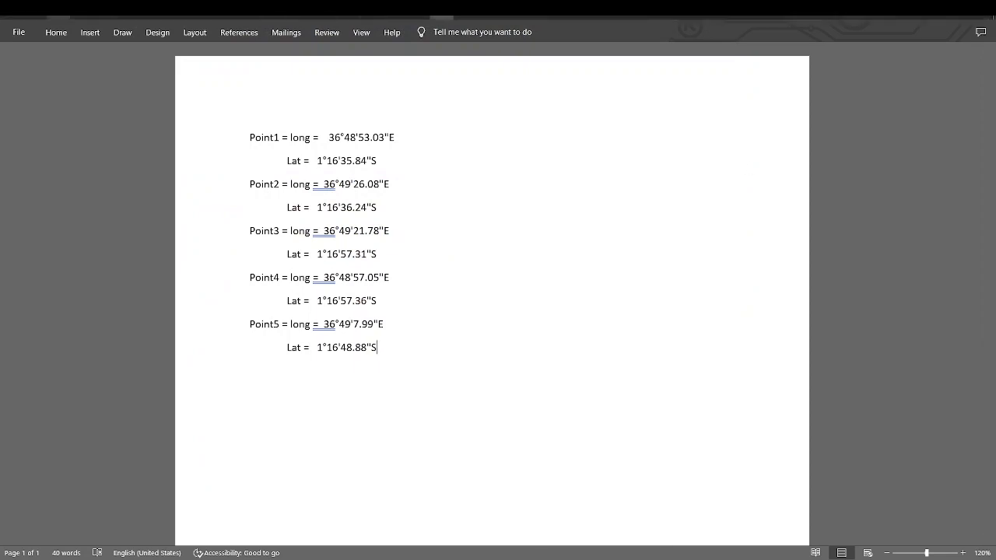
{"action": "left_click", "coordinate": [35, 10]}
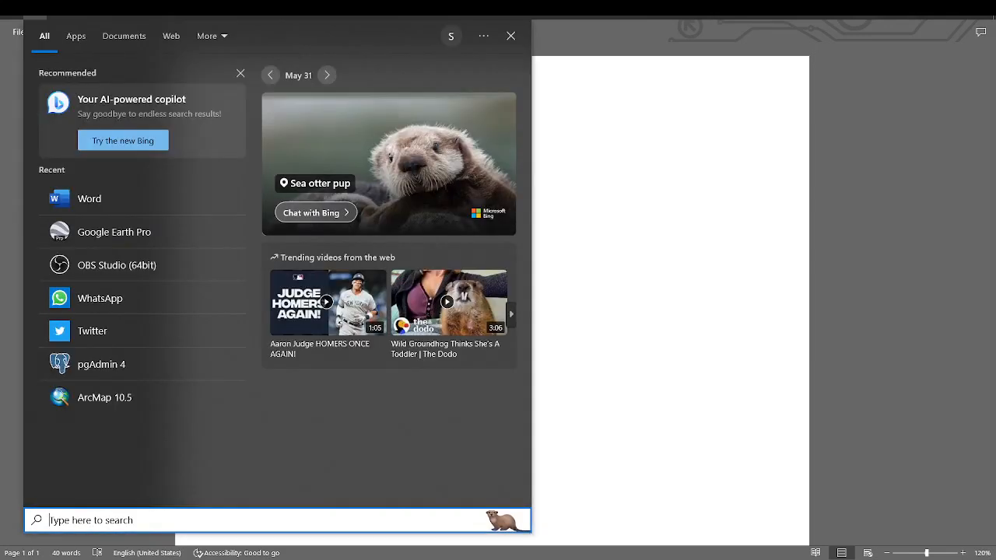
{"action": "type", "text": "arcmap"}
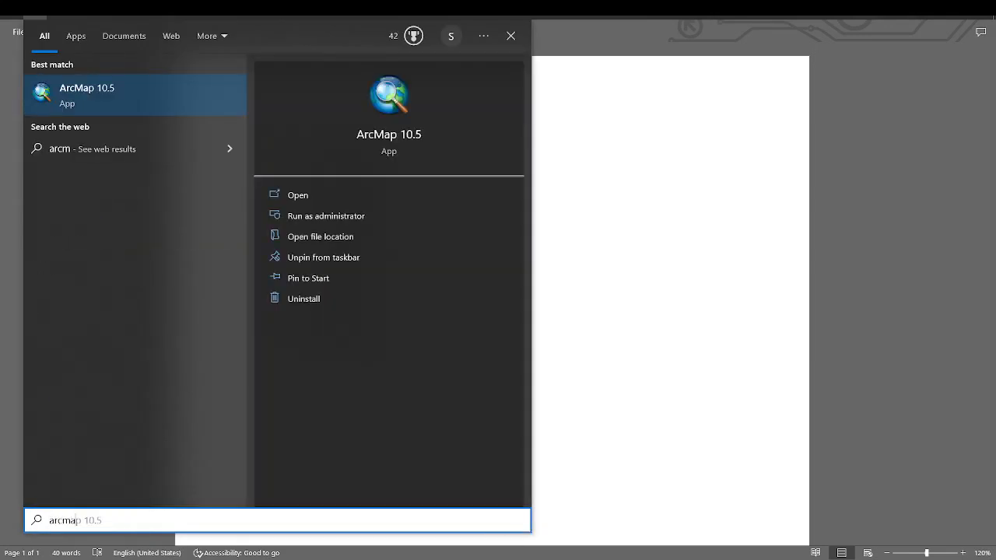
{"action": "key", "text": "Return"}
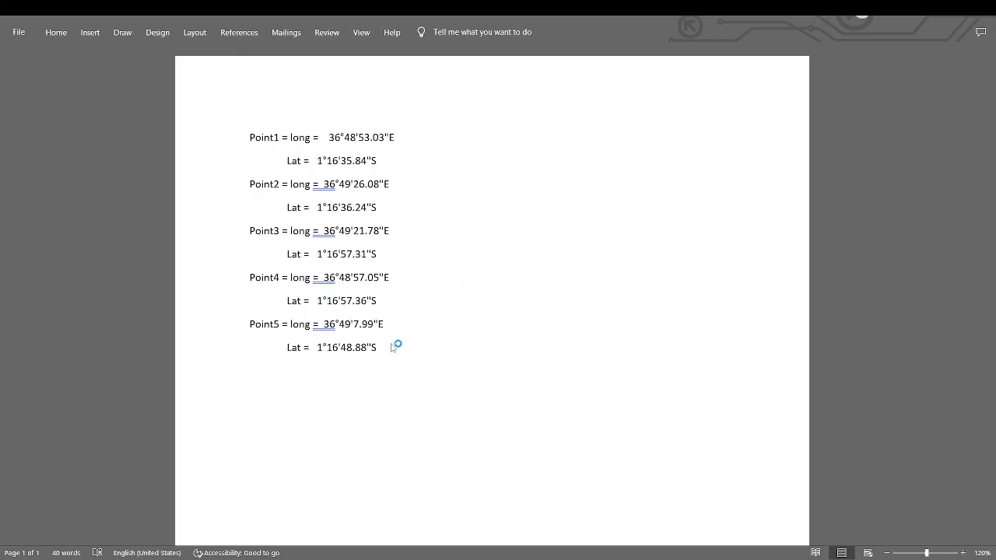
- Switch to File Explorer and view test.png from the nairobi\test folder on drive D to check the five placemarks
{"action": "left_click", "coordinate": [132, 11]}
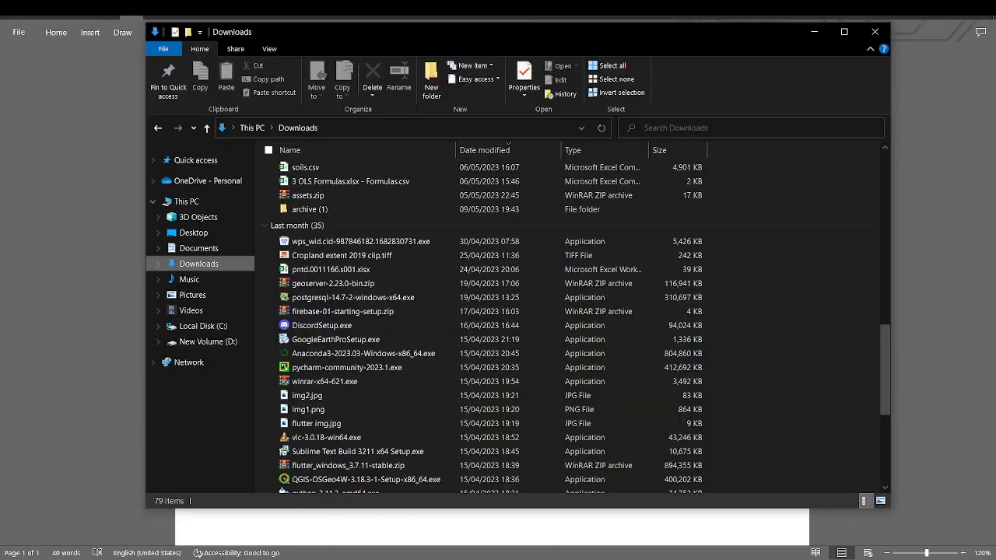
{"action": "left_click", "coordinate": [208, 340]}
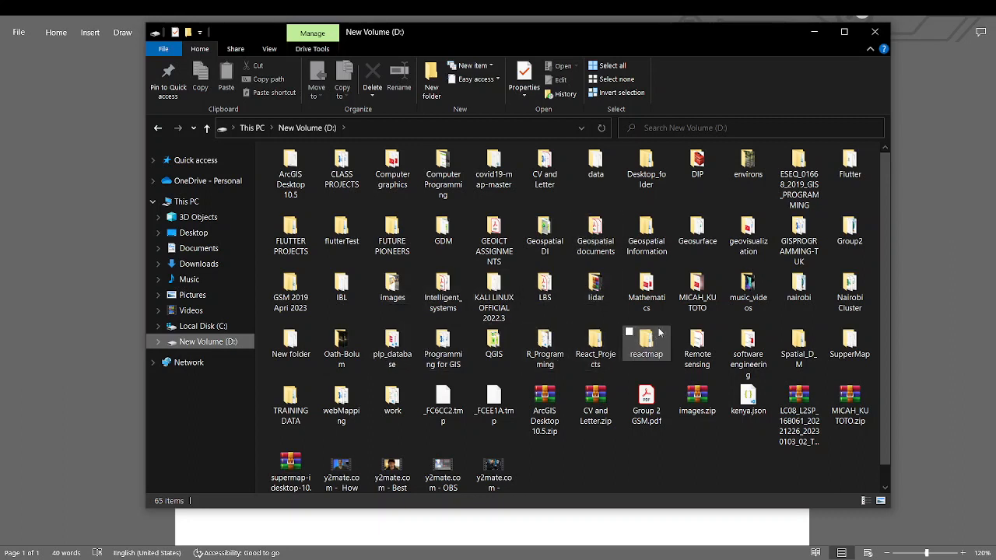
{"action": "left_click", "coordinate": [799, 298]}
{"action": "double_click", "coordinate": [799, 298]}
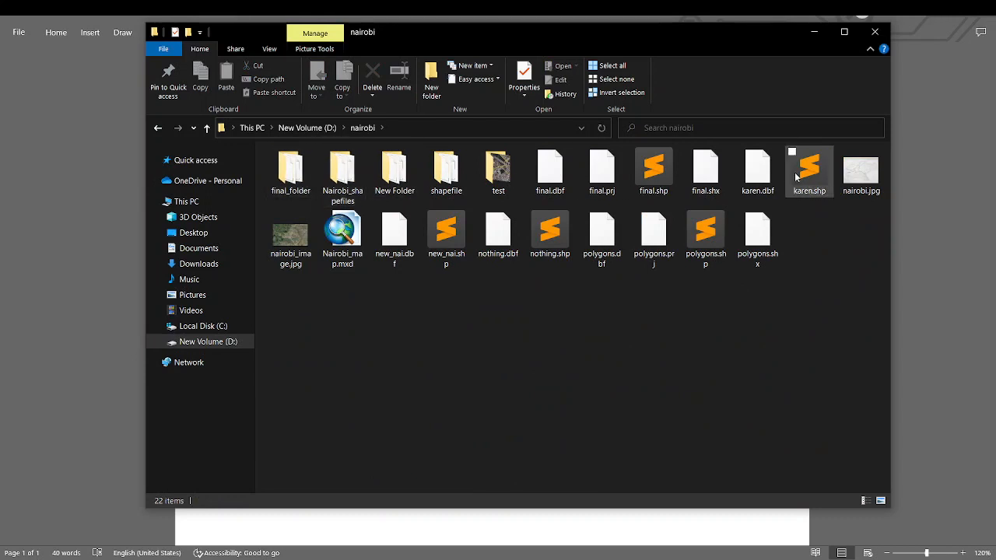
{"action": "double_click", "coordinate": [492, 170]}
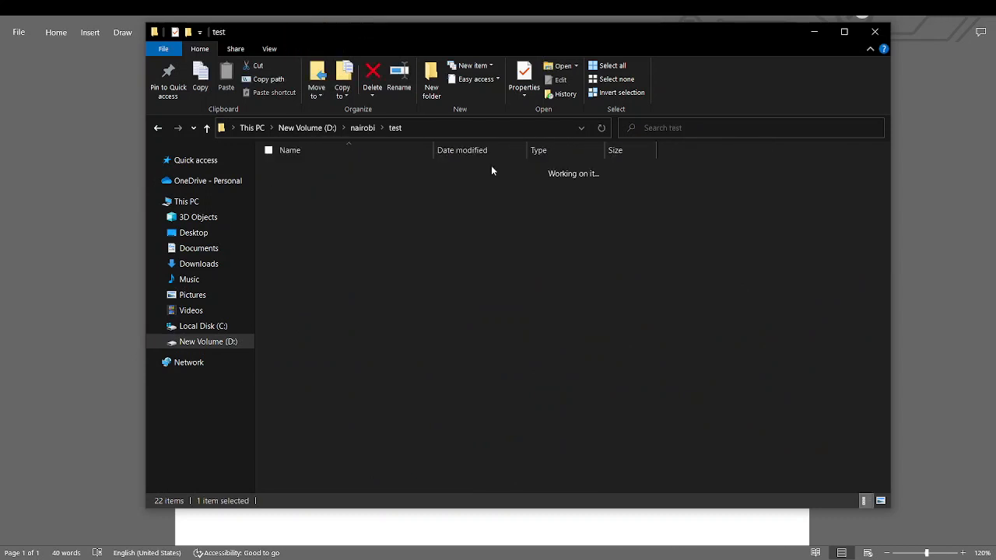
{"action": "left_click", "coordinate": [302, 185]}
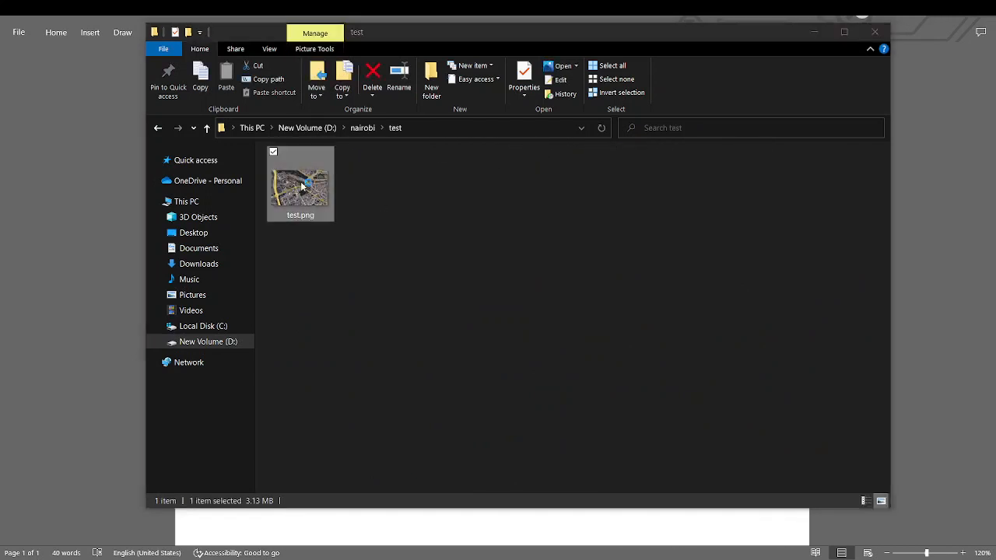
{"action": "double_click", "coordinate": [302, 185]}
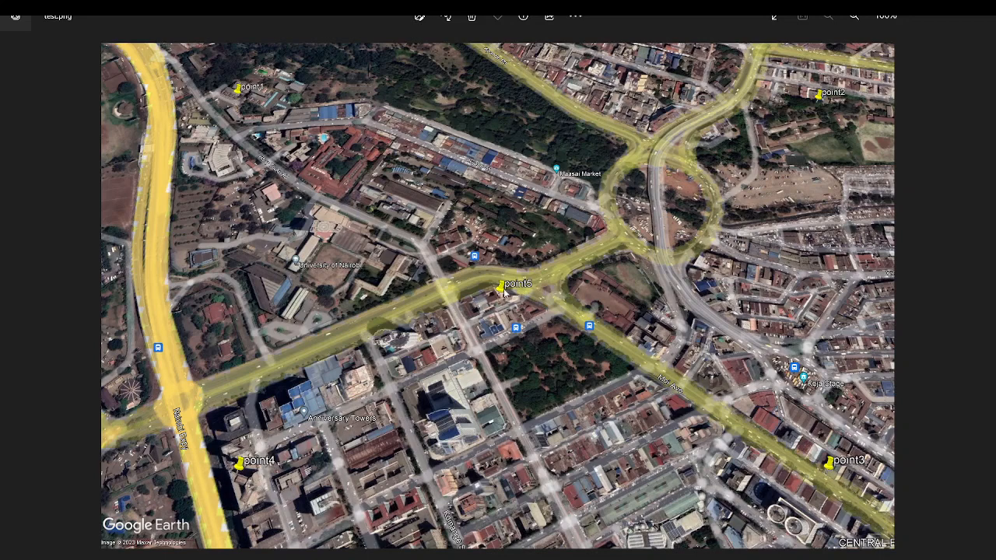
{"action": "left_click", "coordinate": [914, 18]}
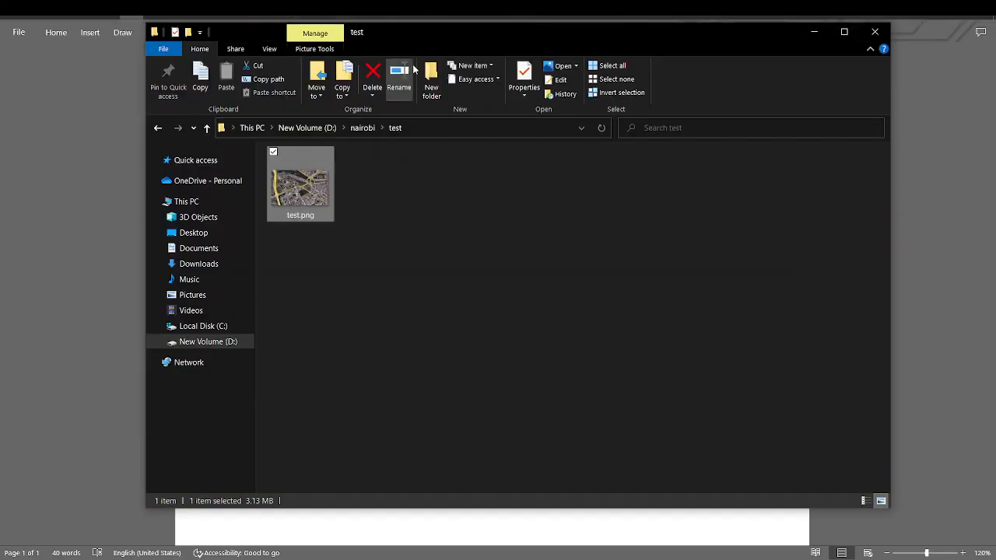
{"action": "left_click", "coordinate": [813, 32]}
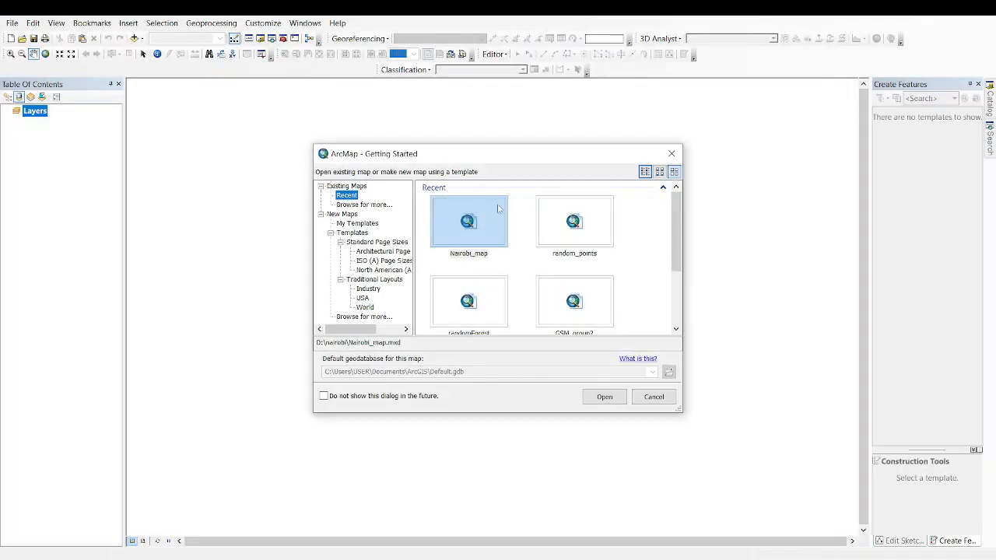
- Dismiss ArcMap's Getting Started dialog and open the properties of the Layers data frame
{"action": "left_click", "coordinate": [671, 153]}
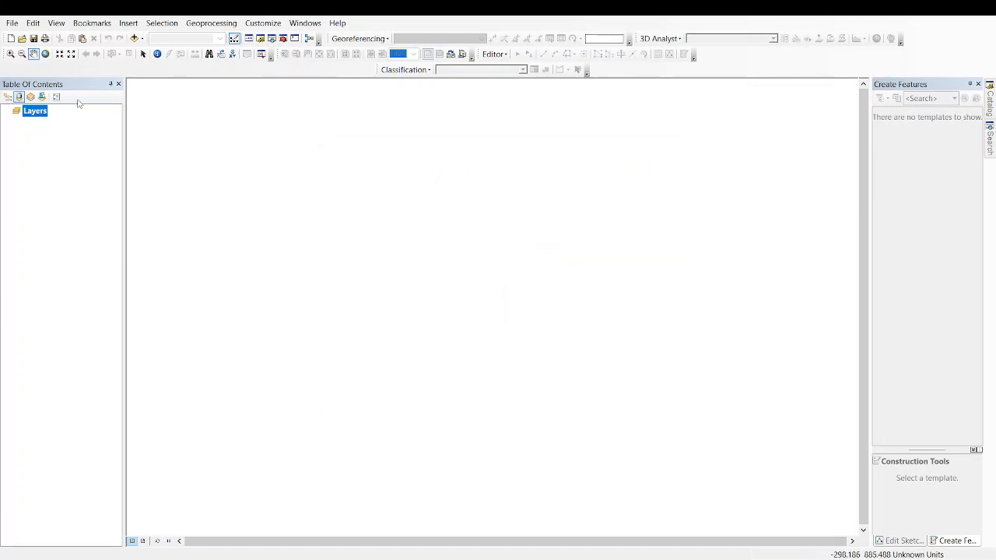
{"action": "left_click", "coordinate": [38, 113]}
{"action": "right_click", "coordinate": [37, 113]}
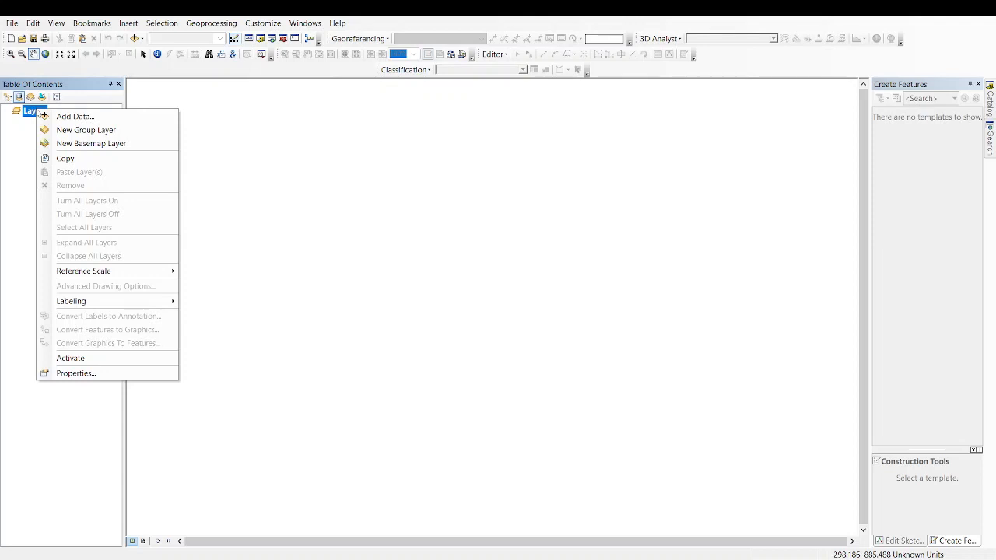
{"action": "left_click", "coordinate": [81, 372]}
{"action": "left_click", "coordinate": [81, 372]}
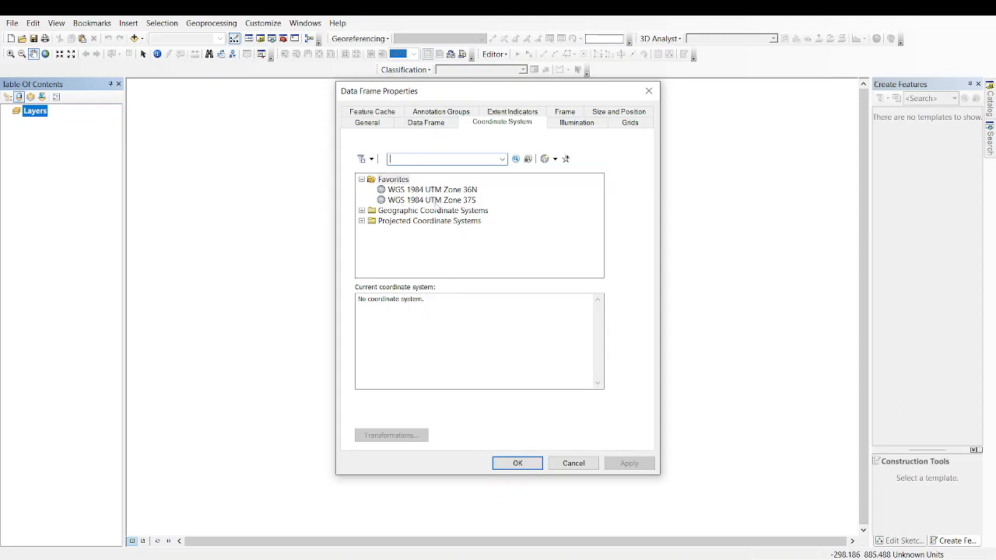
- Expand the projected coordinate systems down to UTM, WGS 1984, Southern Hemisphere
{"action": "left_click", "coordinate": [362, 223]}
{"action": "scroll", "coordinate": [416, 242], "scroll_direction": "down", "scroll_amount": 2}
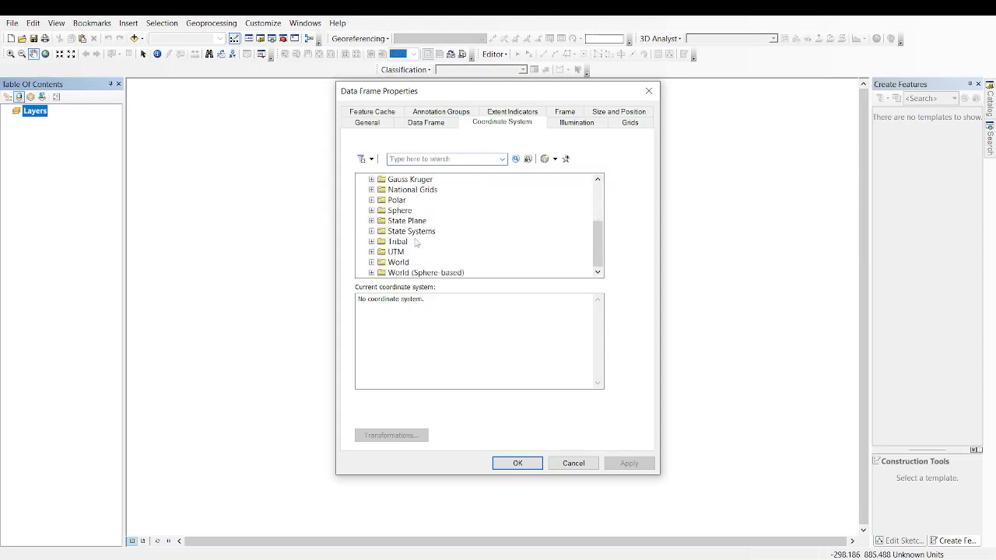
{"action": "left_click", "coordinate": [372, 252]}
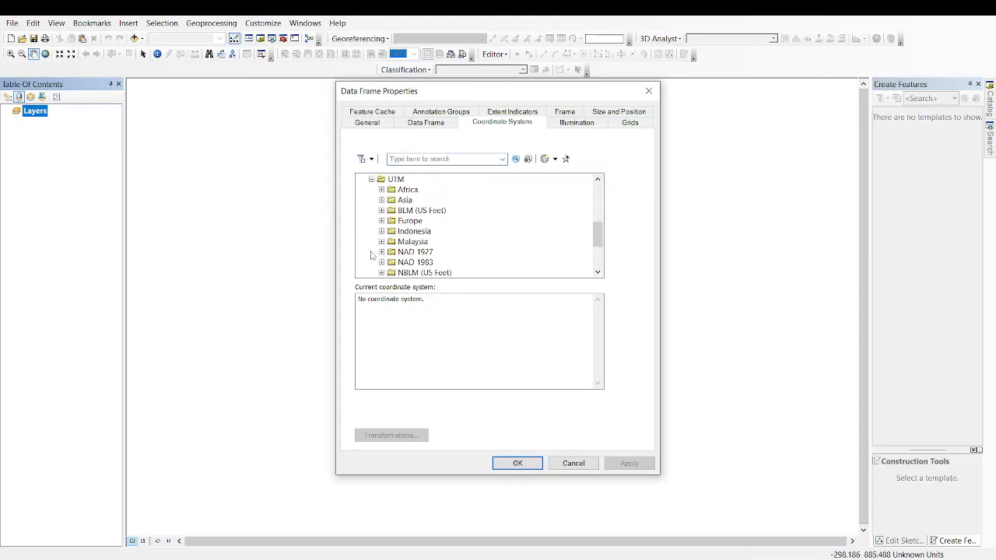
{"action": "scroll", "coordinate": [404, 253], "scroll_direction": "down", "scroll_amount": 3}
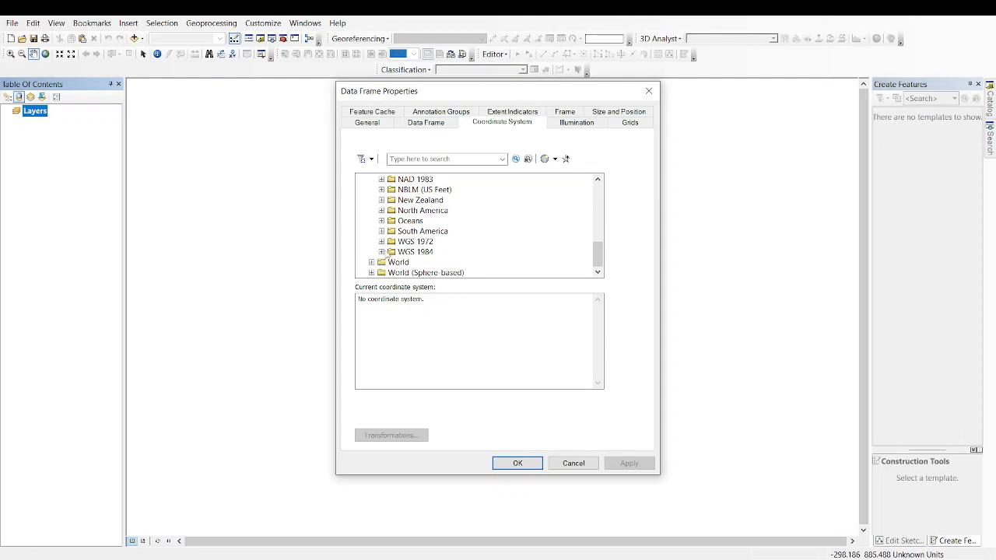
{"action": "left_click", "coordinate": [381, 252]}
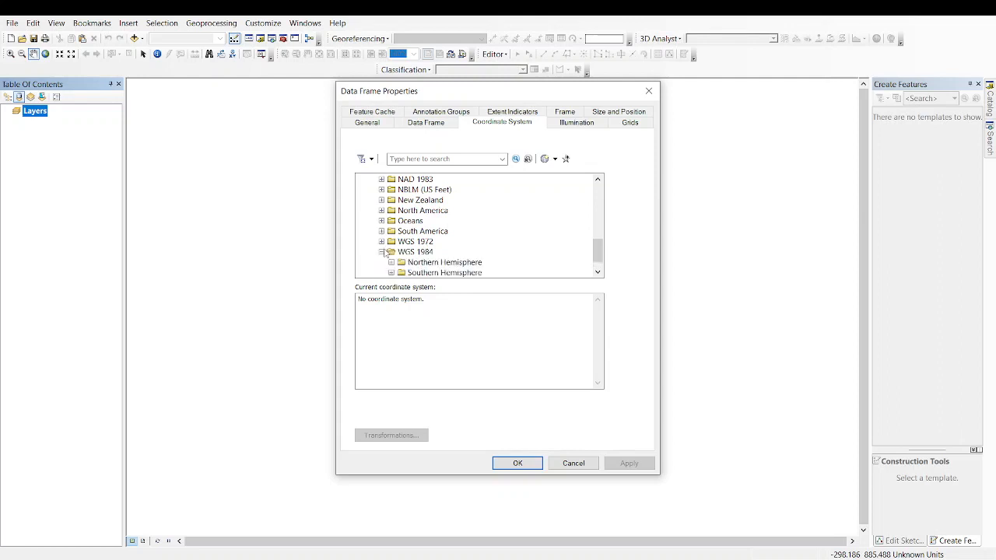
{"action": "scroll", "coordinate": [420, 252], "scroll_direction": "down", "scroll_amount": 1}
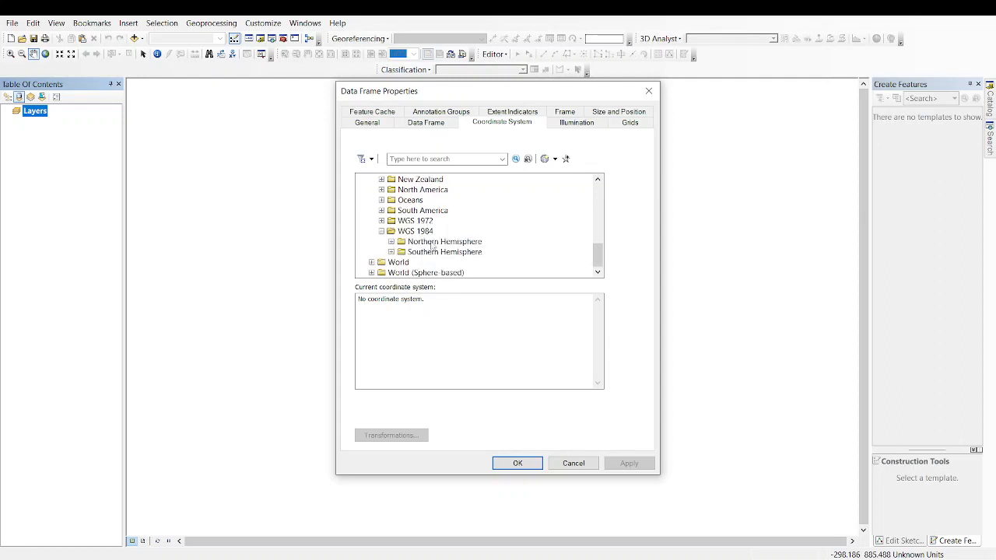
{"action": "left_click", "coordinate": [391, 252]}
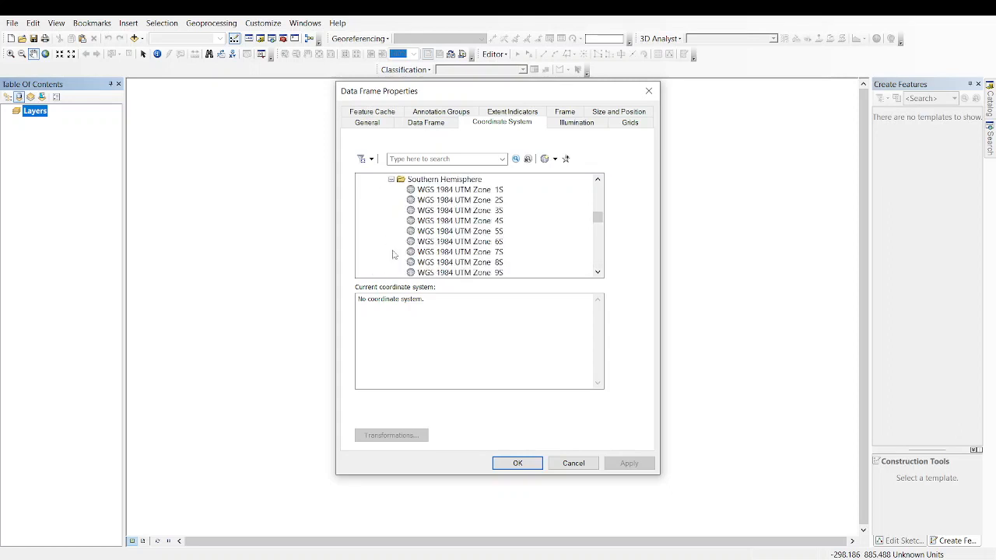
- Set the data frame's coordinate system to WGS 1984 UTM Zone 37S and apply it
{"action": "scroll", "coordinate": [457, 225], "scroll_direction": "down", "scroll_amount": 17}
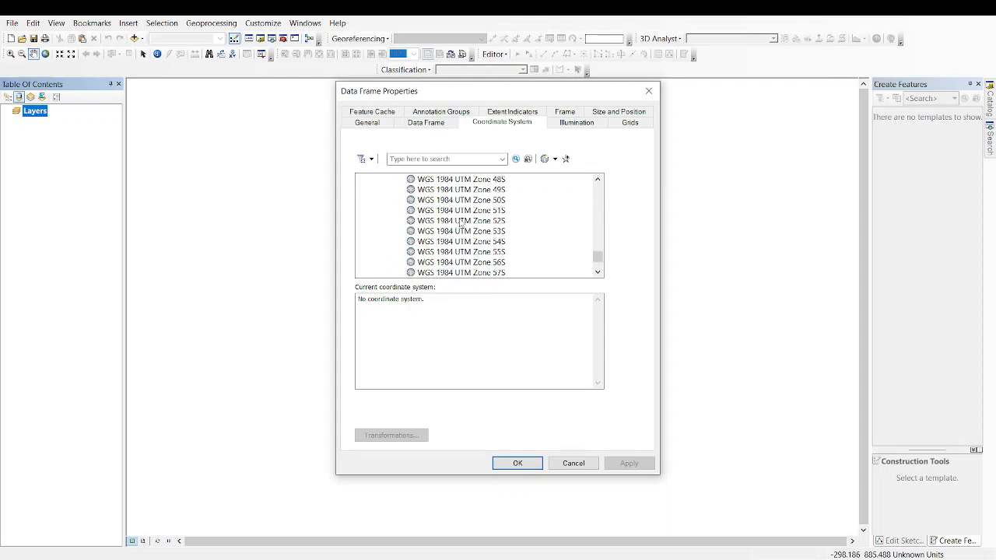
{"action": "scroll", "coordinate": [462, 224], "scroll_direction": "up", "scroll_amount": 2}
{"action": "scroll", "coordinate": [487, 210], "scroll_direction": "up", "scroll_amount": 4}
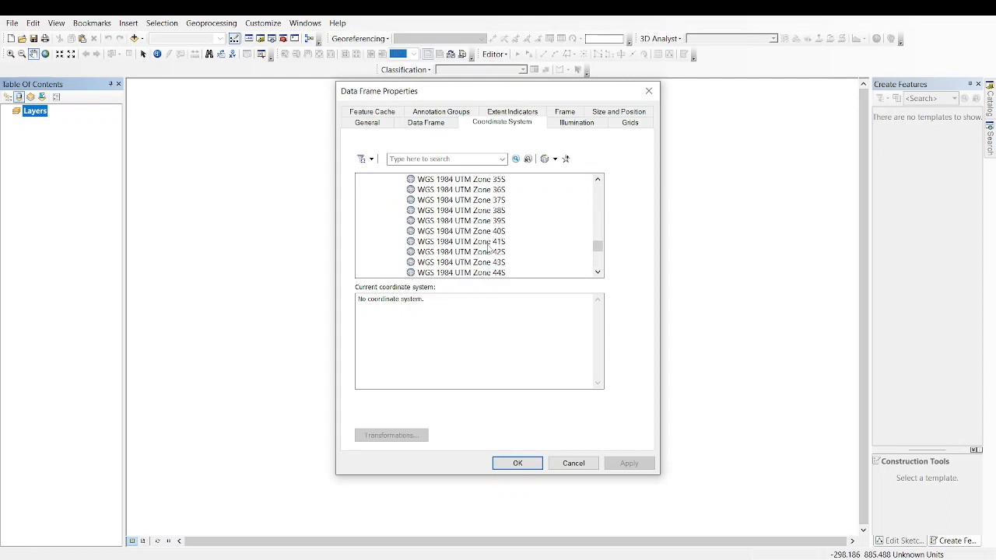
{"action": "scroll", "coordinate": [494, 210], "scroll_direction": "up", "scroll_amount": 6}
{"action": "scroll", "coordinate": [495, 221], "scroll_direction": "down", "scroll_amount": 8}
{"action": "scroll", "coordinate": [500, 208], "scroll_direction": "up", "scroll_amount": 2}
{"action": "left_click", "coordinate": [487, 201]}
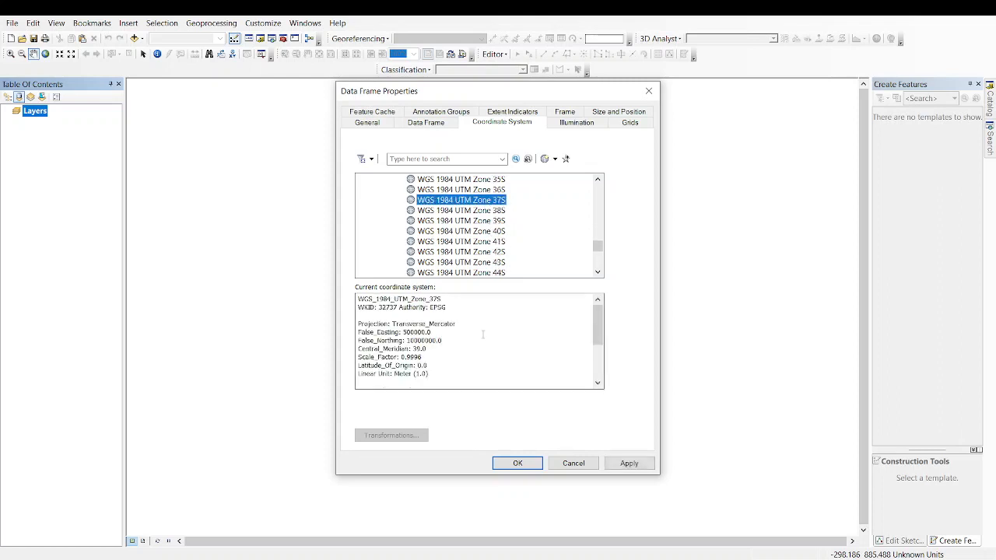
{"action": "left_click", "coordinate": [628, 462]}
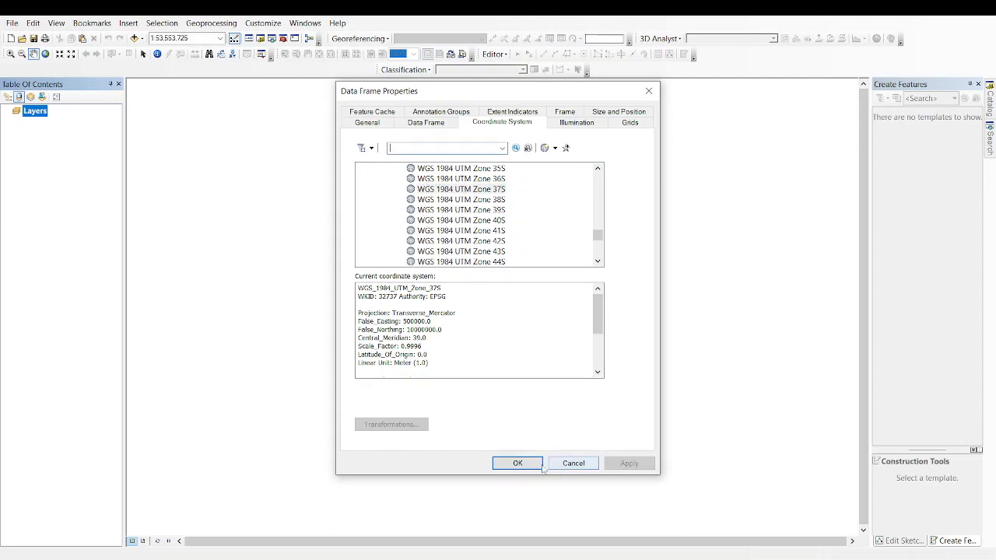
{"action": "left_click", "coordinate": [517, 463]}
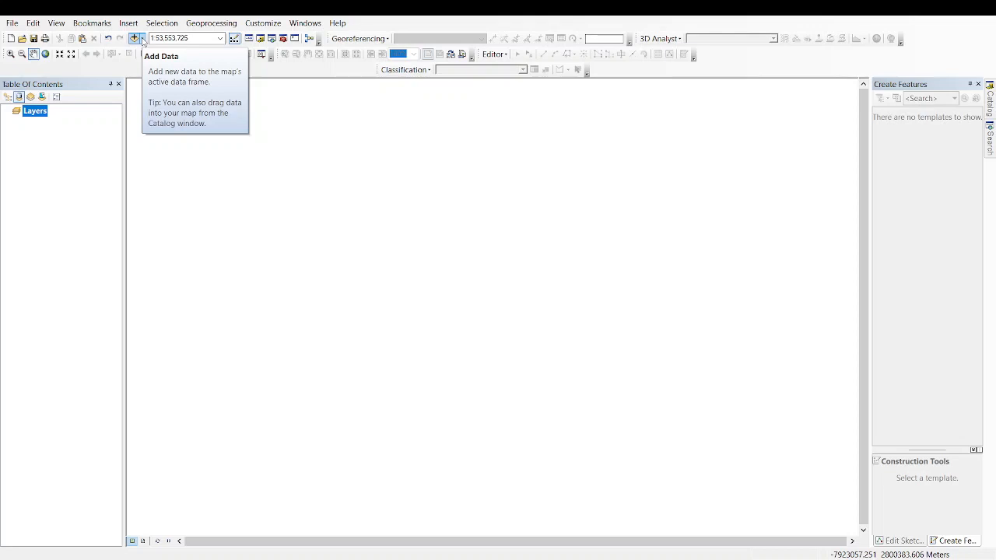
- Connect to the D:\nairobi\test folder while adding data to the map
{"action": "left_click", "coordinate": [143, 41]}
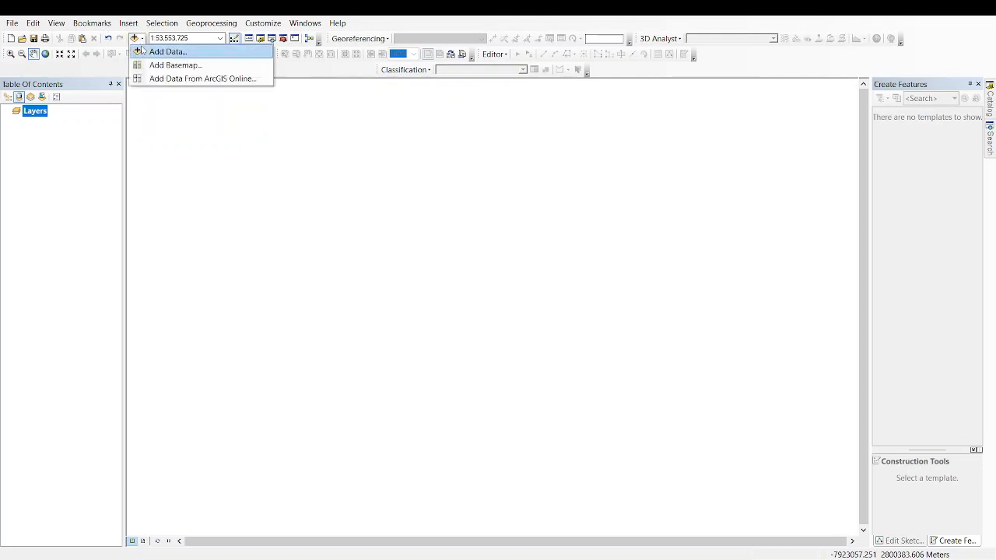
{"action": "left_click", "coordinate": [166, 51]}
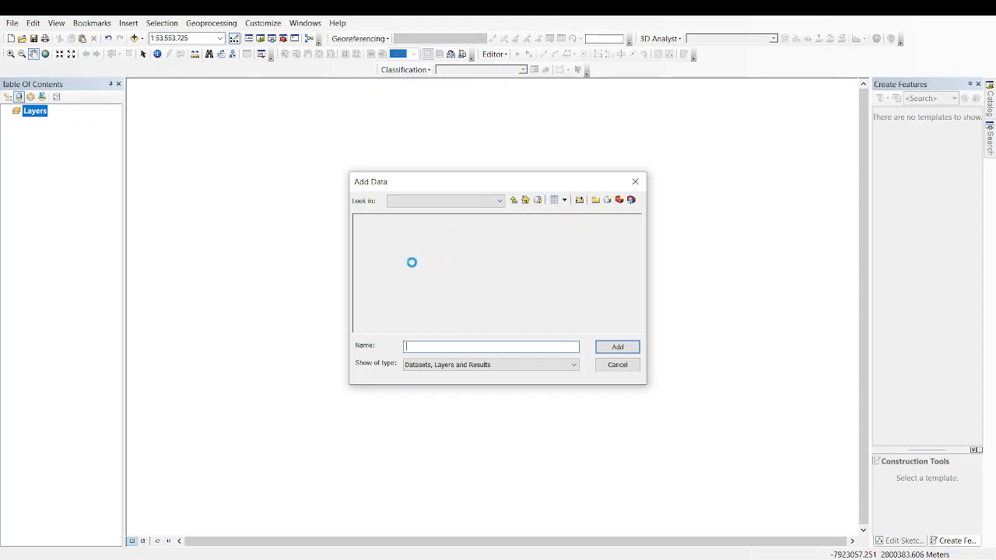
{"action": "left_click", "coordinate": [580, 200]}
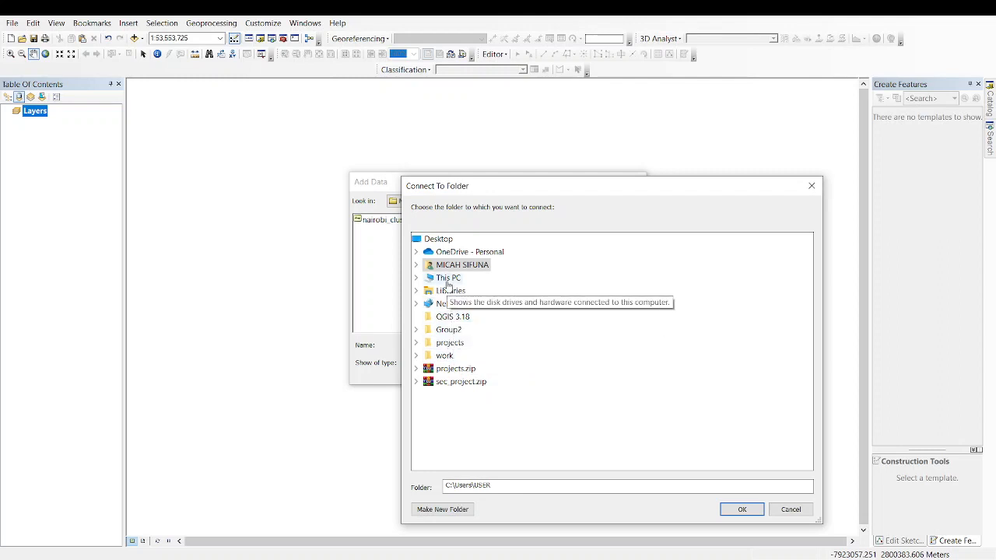
{"action": "left_click", "coordinate": [448, 280]}
{"action": "double_click", "coordinate": [448, 282]}
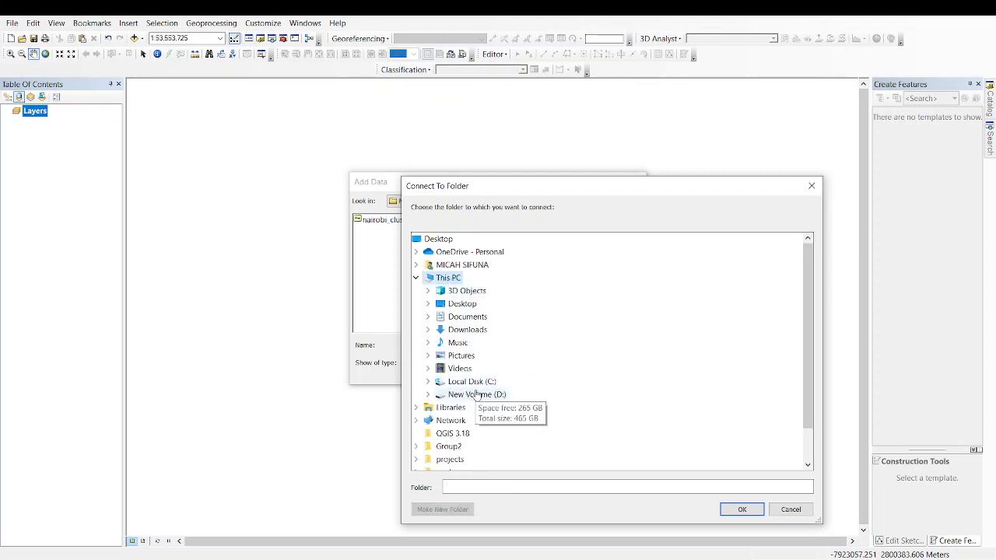
{"action": "double_click", "coordinate": [478, 393]}
{"action": "scroll", "coordinate": [471, 311], "scroll_direction": "down", "scroll_amount": 10}
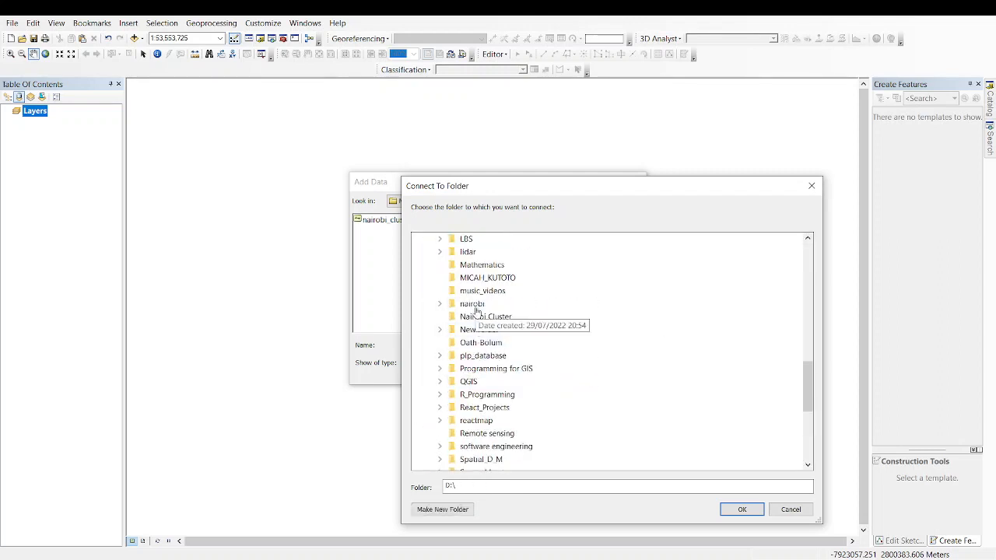
{"action": "double_click", "coordinate": [472, 304]}
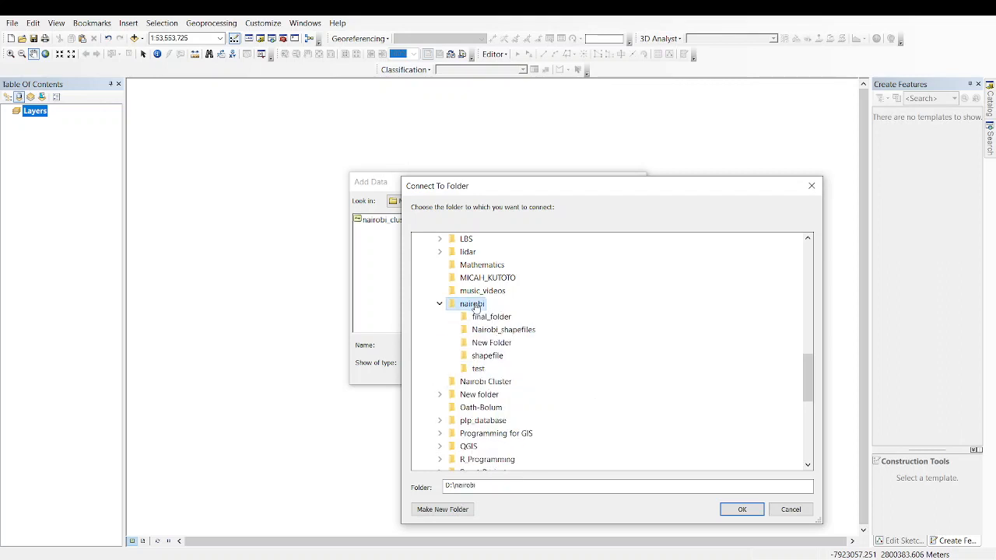
{"action": "left_click", "coordinate": [477, 369]}
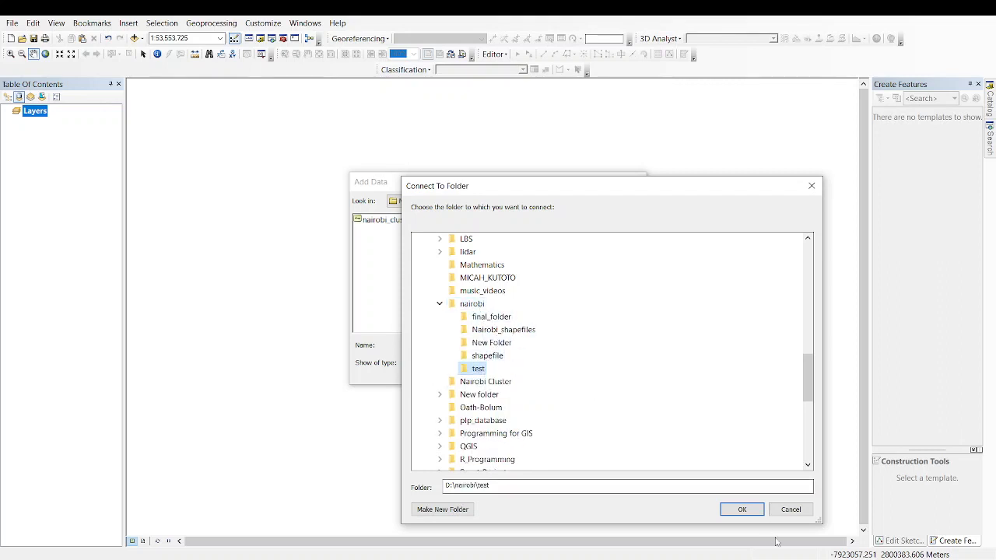
{"action": "left_click", "coordinate": [741, 508]}
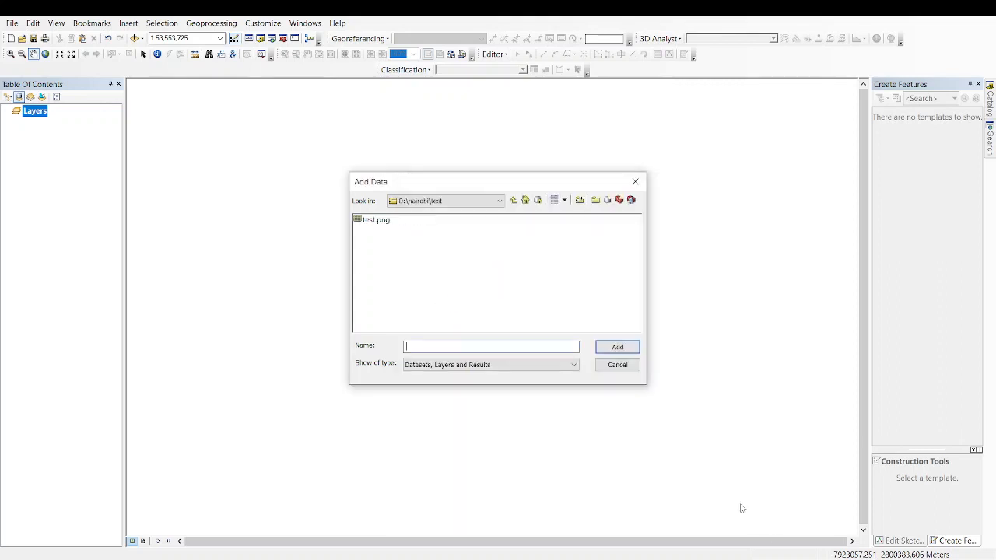
{"action": "left_click", "coordinate": [373, 221]}
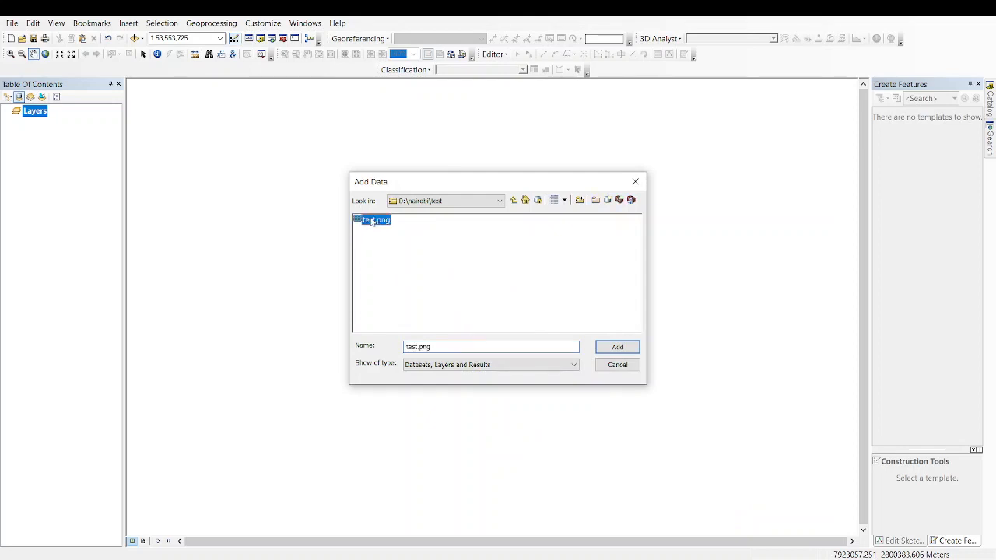
{"action": "left_click", "coordinate": [616, 352]}
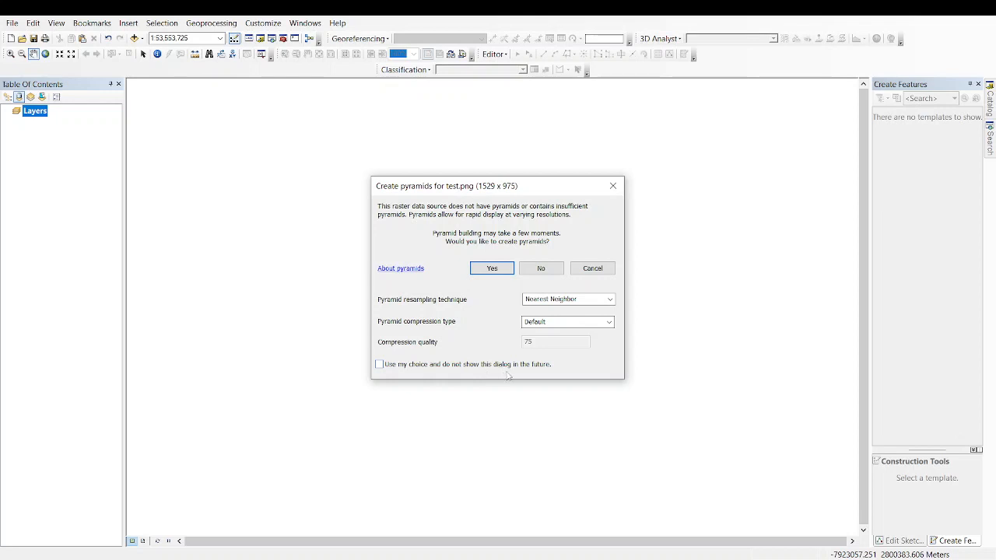
{"action": "left_click", "coordinate": [380, 364]}
{"action": "left_click", "coordinate": [612, 186]}
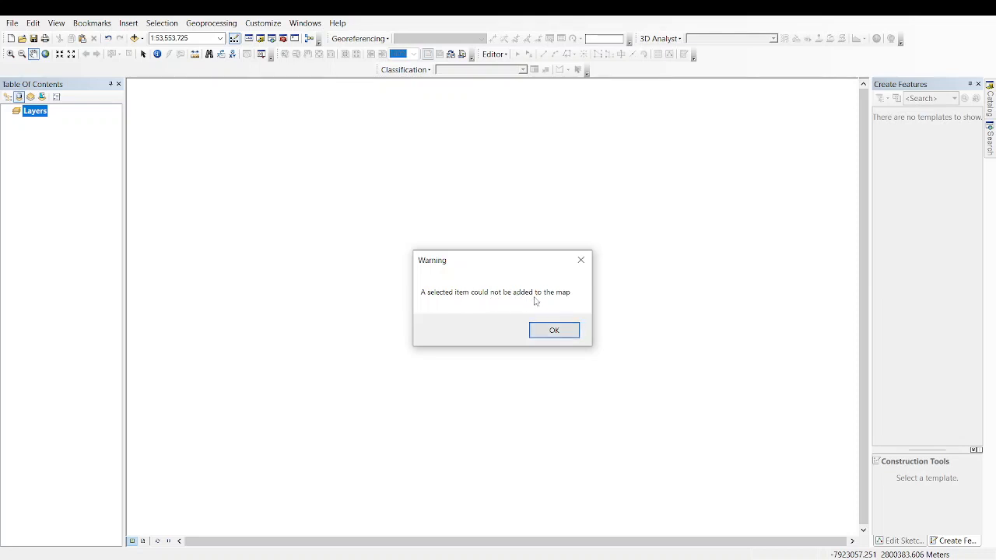
{"action": "left_click", "coordinate": [553, 331]}
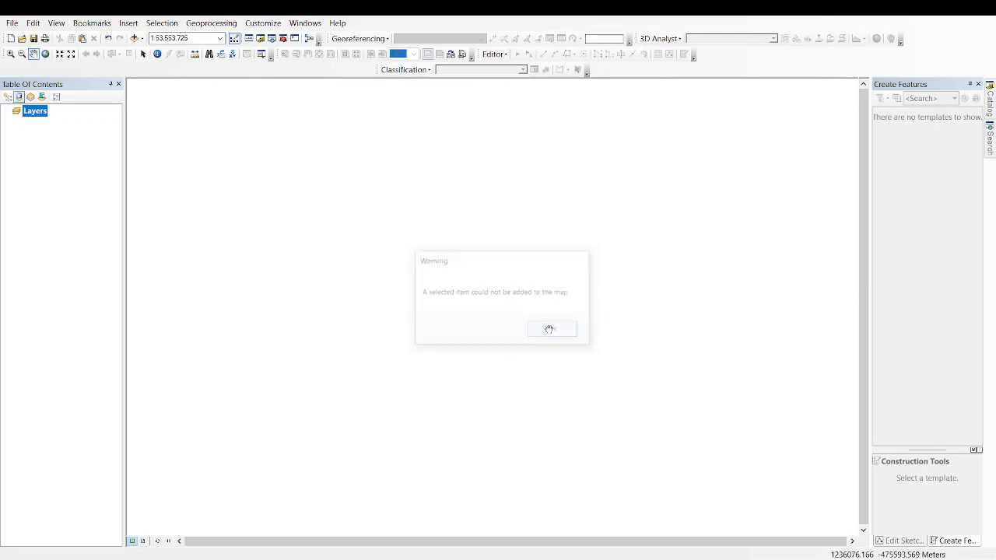
- Add test.png to the Layers data frame, building pyramids for it and accepting the missing spatial reference
{"action": "right_click", "coordinate": [36, 112]}
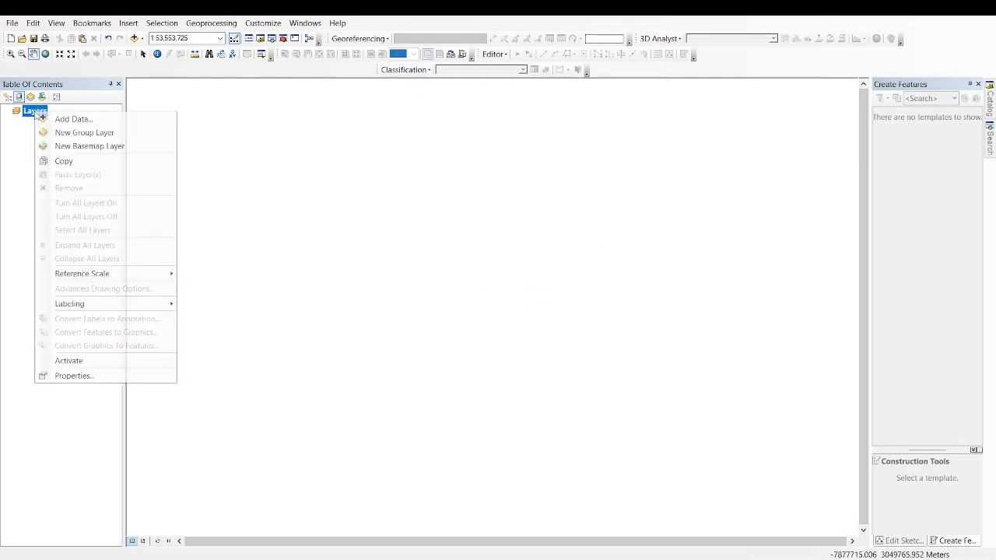
{"action": "left_click", "coordinate": [78, 119]}
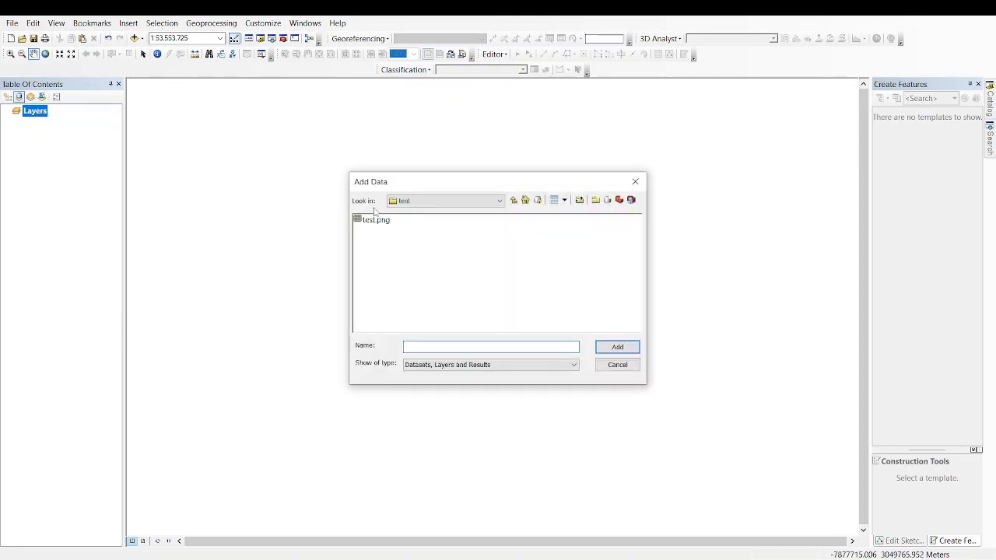
{"action": "left_click", "coordinate": [375, 220]}
{"action": "left_click", "coordinate": [618, 347]}
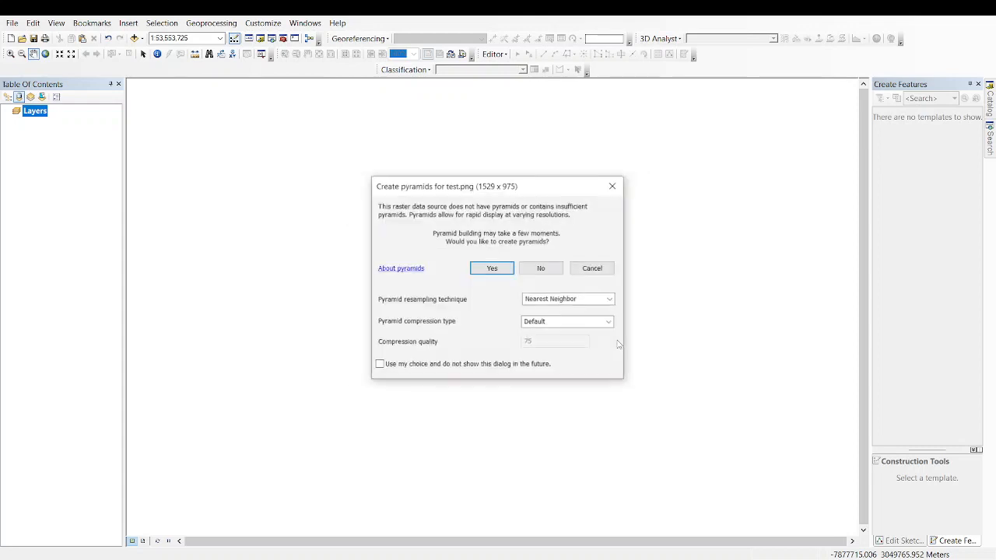
{"action": "left_click", "coordinate": [485, 267]}
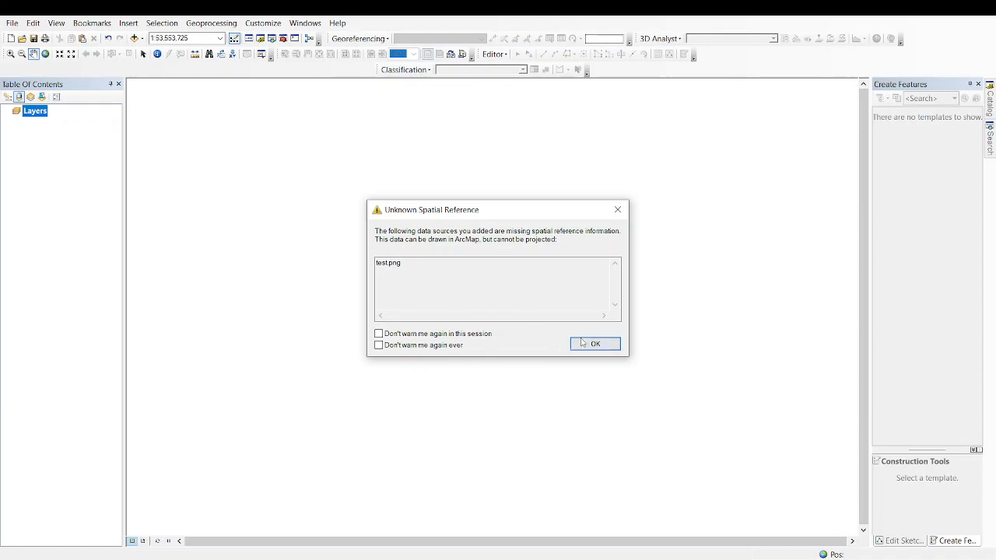
{"action": "left_click", "coordinate": [595, 344]}
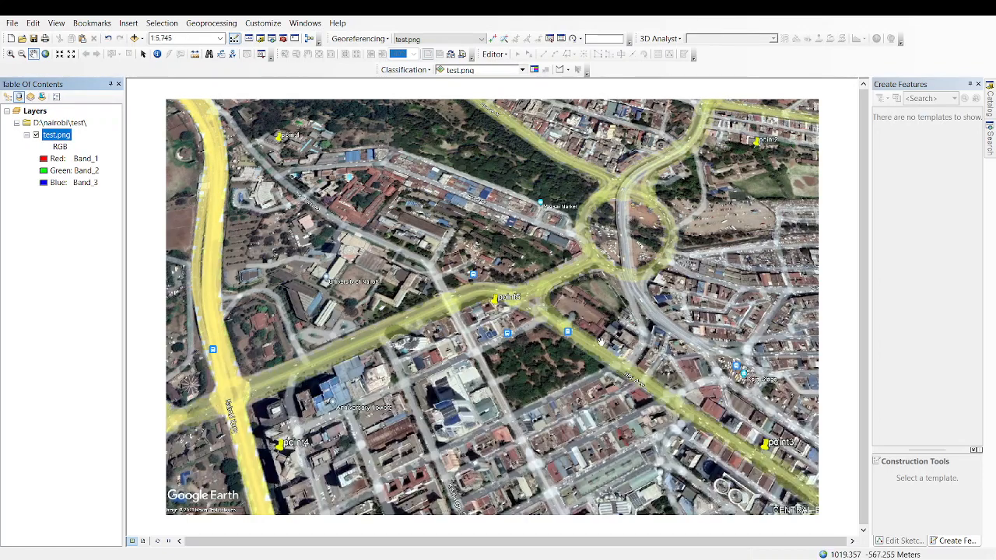
- Examine the placemarks on the test.png image and check the recorded point coordinates in the Word document before returning to ArcMap
{"action": "left_click_drag", "start_coordinate": [441, 243], "coordinate": [427, 235]}
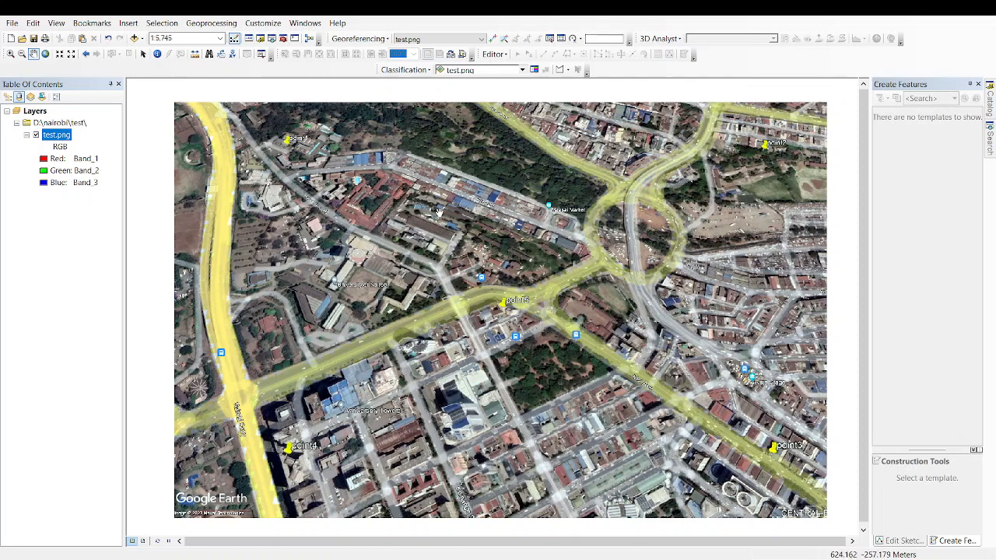
{"action": "scroll", "coordinate": [283, 161], "scroll_direction": "down", "scroll_amount": 1}
{"action": "scroll", "coordinate": [283, 162], "scroll_direction": "down", "scroll_amount": 3}
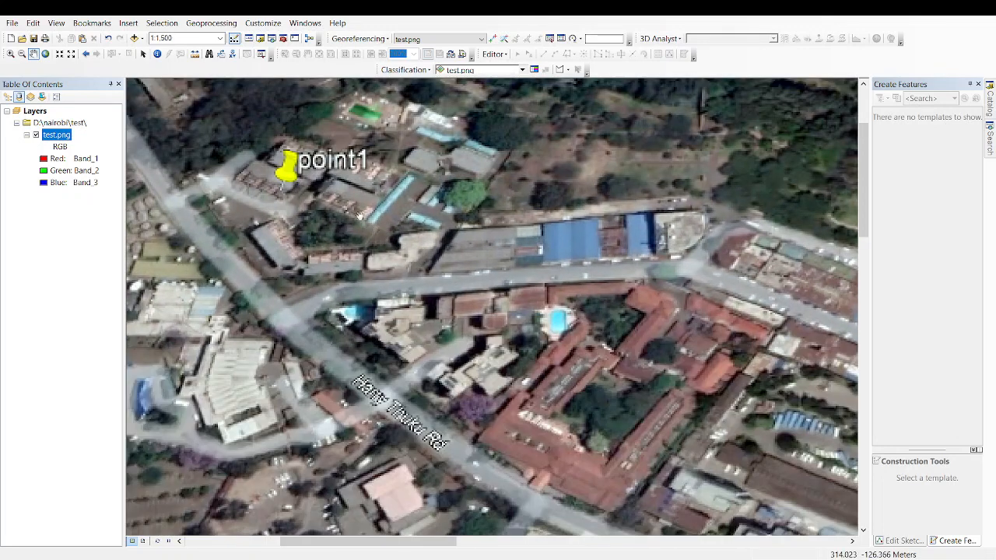
{"action": "scroll", "coordinate": [321, 259], "scroll_direction": "up", "scroll_amount": 2}
{"action": "scroll", "coordinate": [321, 259], "scroll_direction": "up", "scroll_amount": 1}
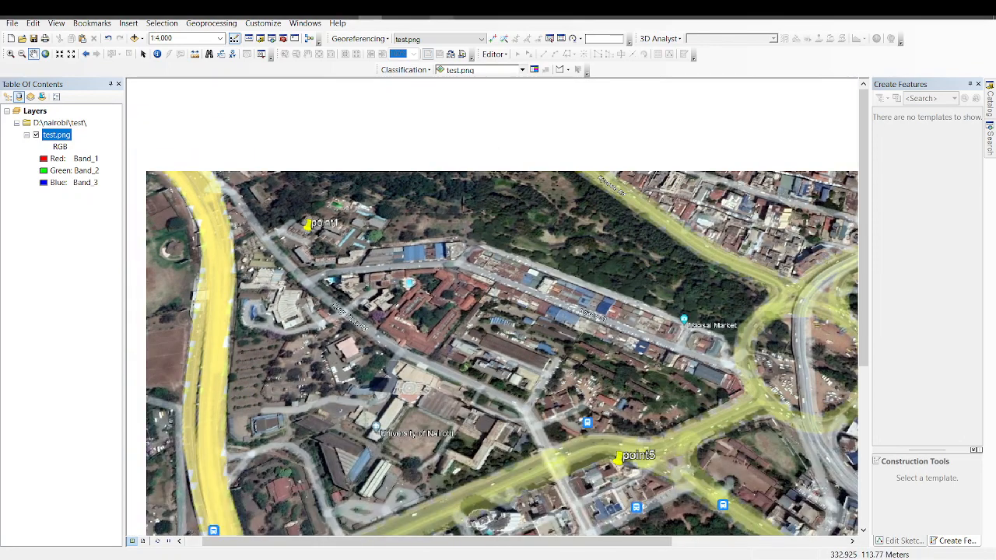
{"action": "left_click", "coordinate": [441, 11]}
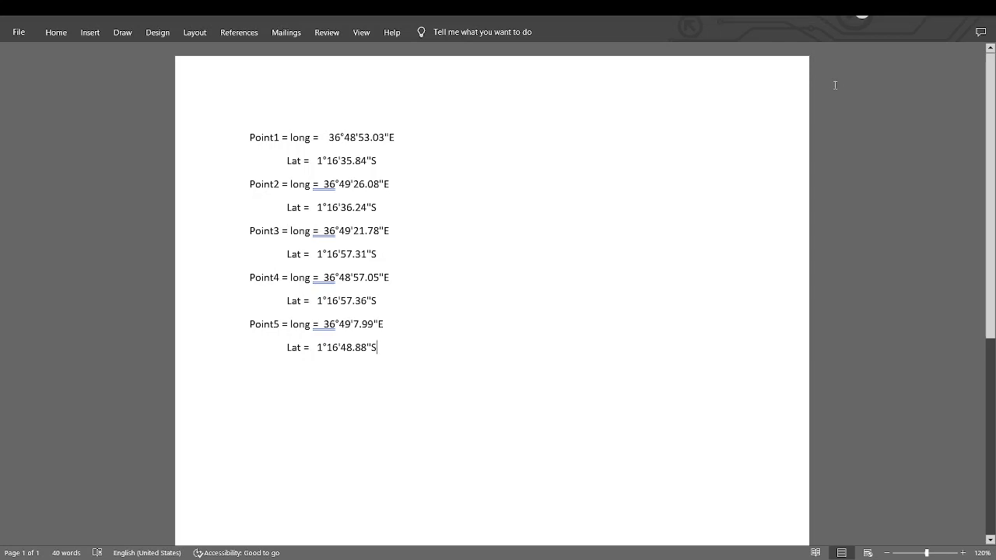
{"action": "left_click", "coordinate": [911, 16]}
{"action": "left_click_drag", "start_coordinate": [433, 262], "coordinate": [448, 194]}
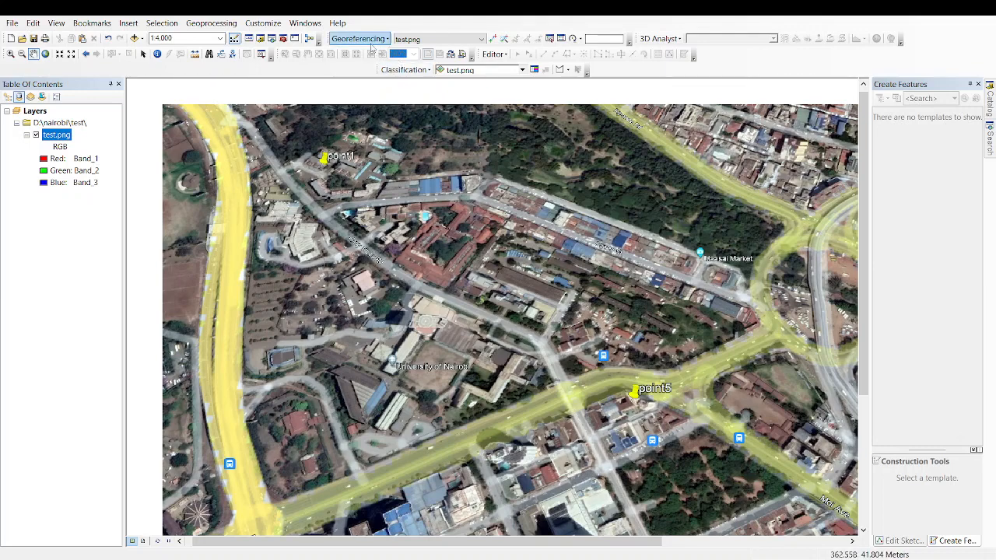
- Hide the Georeferencing toolbar, show it again and check its options
{"action": "right_click", "coordinate": [726, 66]}
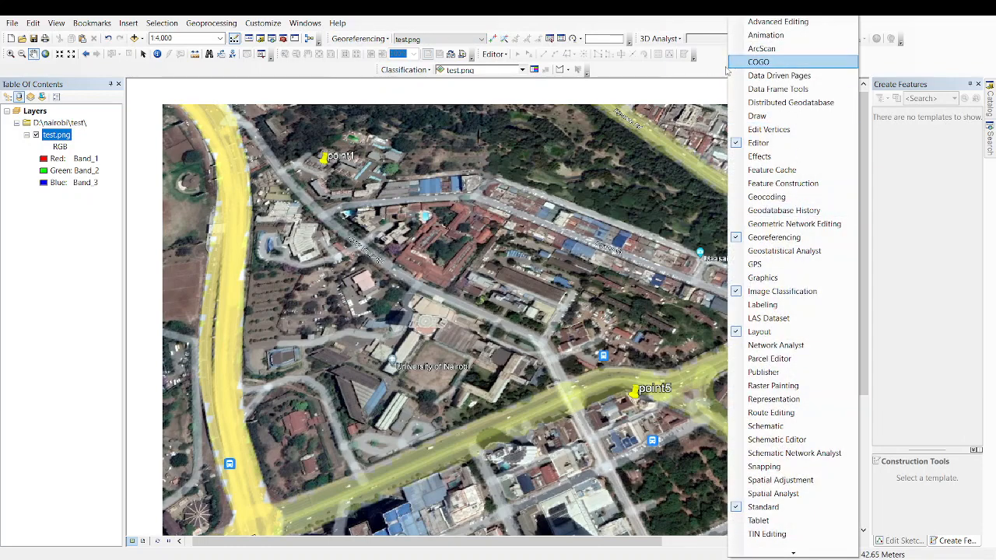
{"action": "left_click", "coordinate": [714, 63]}
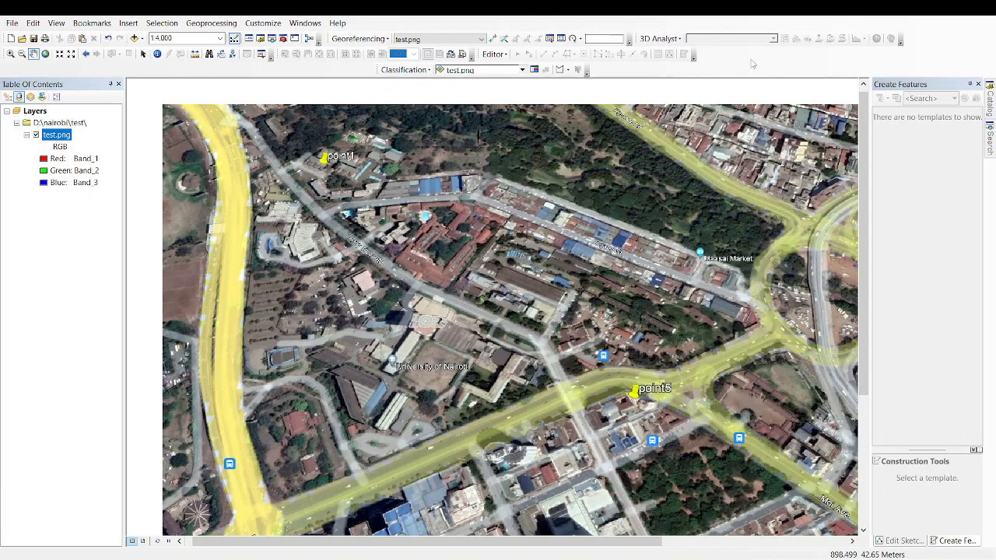
{"action": "right_click", "coordinate": [752, 64]}
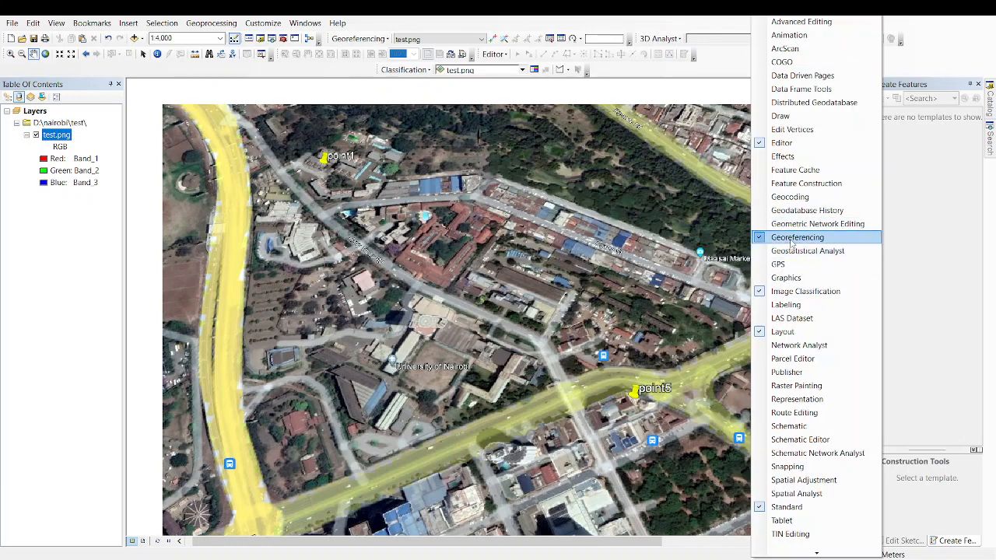
{"action": "left_click", "coordinate": [760, 240]}
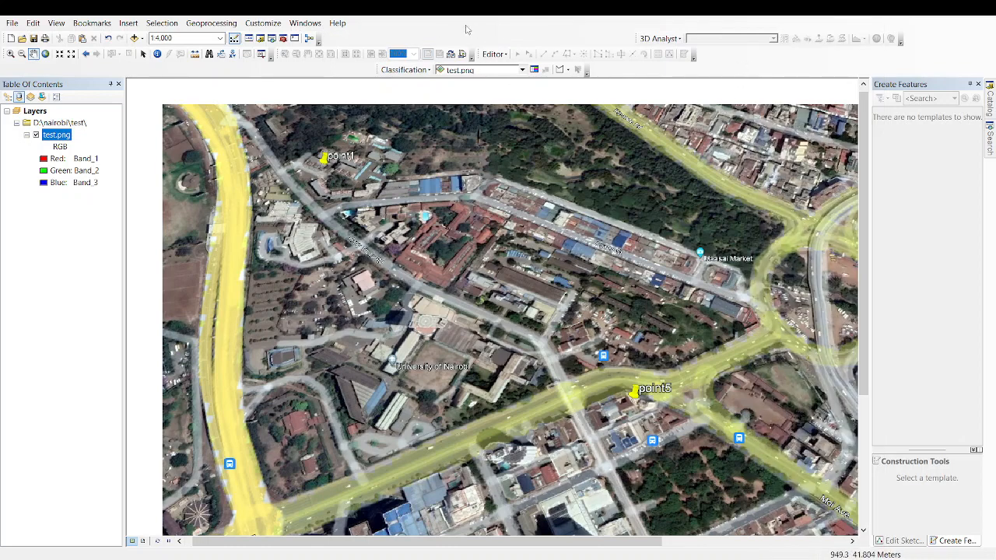
{"action": "right_click", "coordinate": [748, 66]}
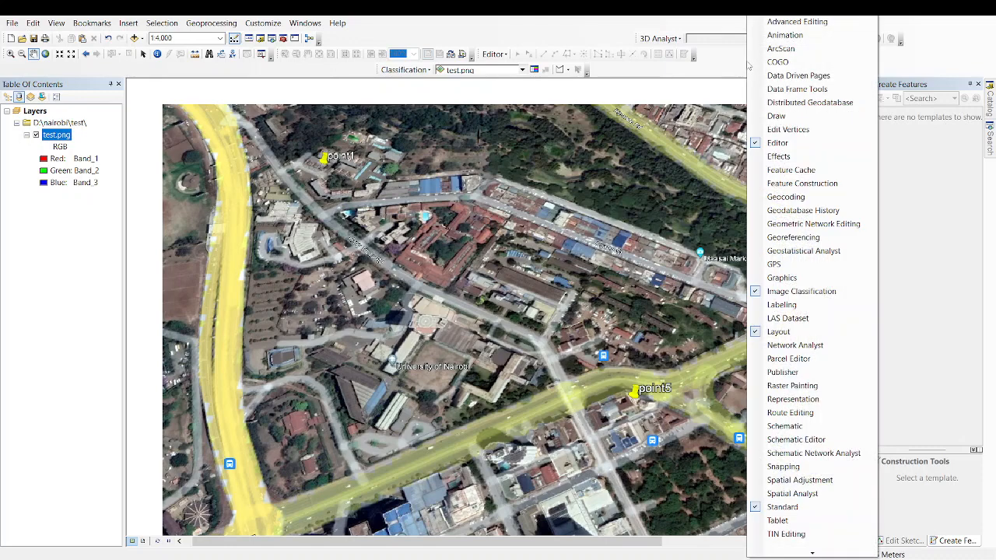
{"action": "left_click", "coordinate": [778, 237]}
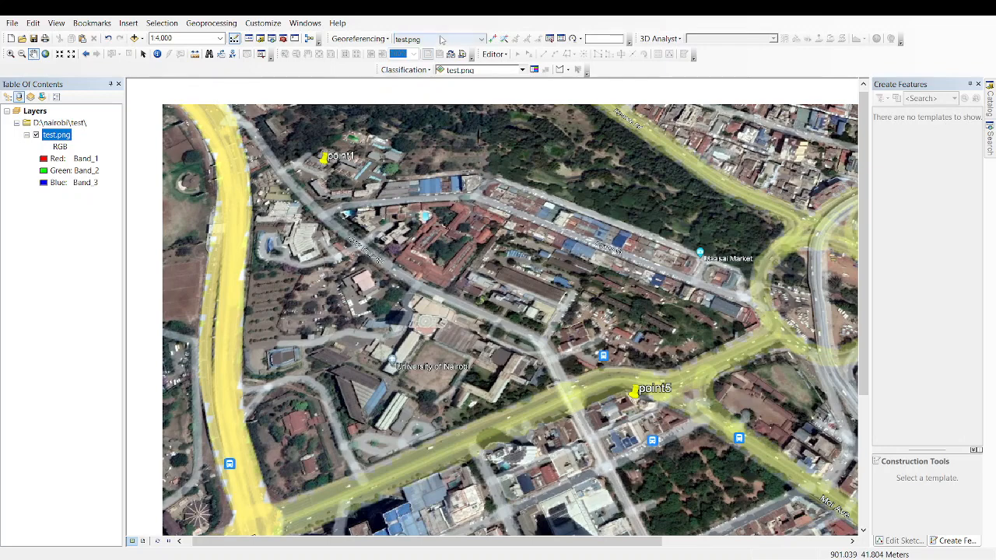
{"action": "left_click", "coordinate": [381, 39]}
{"action": "left_click", "coordinate": [381, 39]}
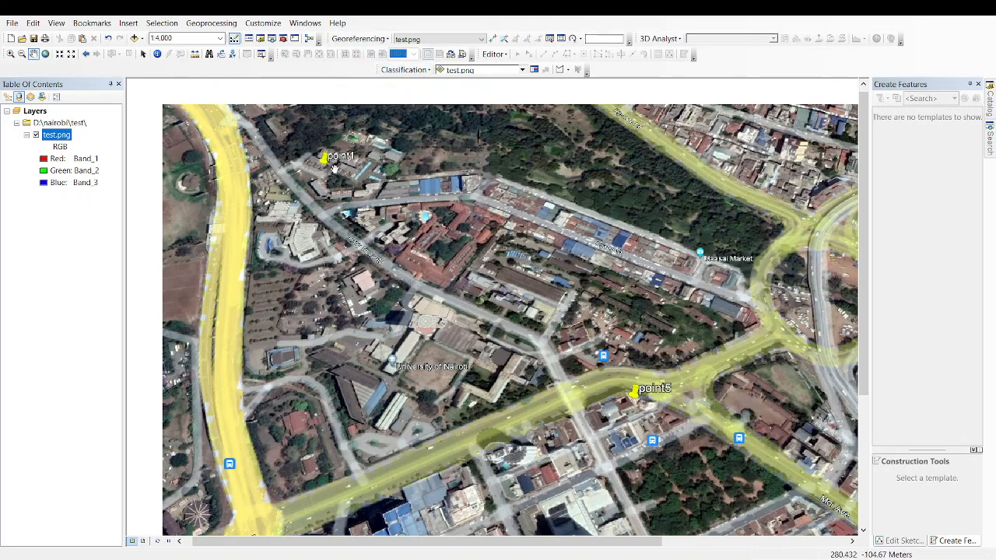
- Add a control point at the pin tip of the point1 placemark and open its longitude and latitude entry in degrees, minutes and seconds
{"action": "scroll", "coordinate": [334, 167], "scroll_direction": "up", "scroll_amount": 3}
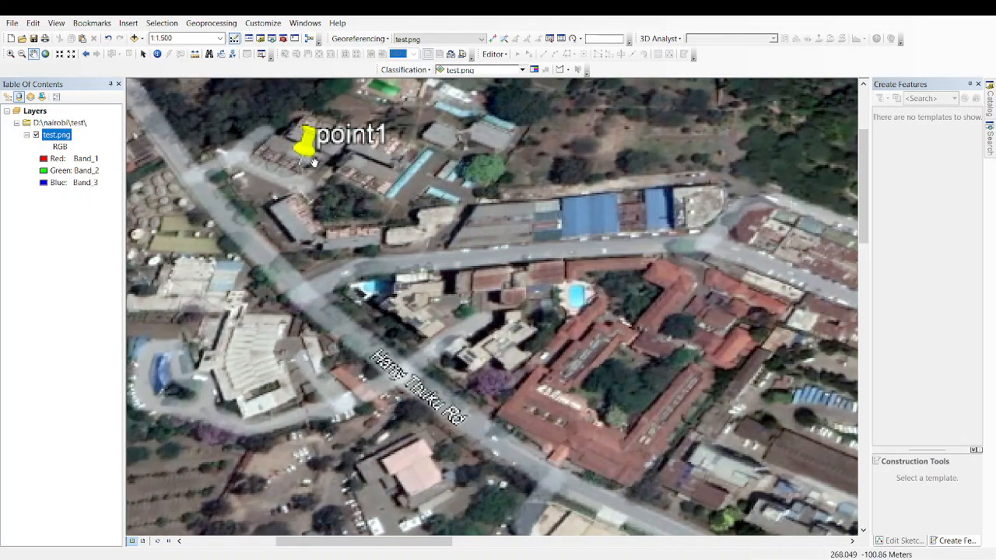
{"action": "left_click_drag", "start_coordinate": [300, 161], "coordinate": [337, 224]}
{"action": "scroll", "coordinate": [337, 224], "scroll_direction": "up", "scroll_amount": 2}
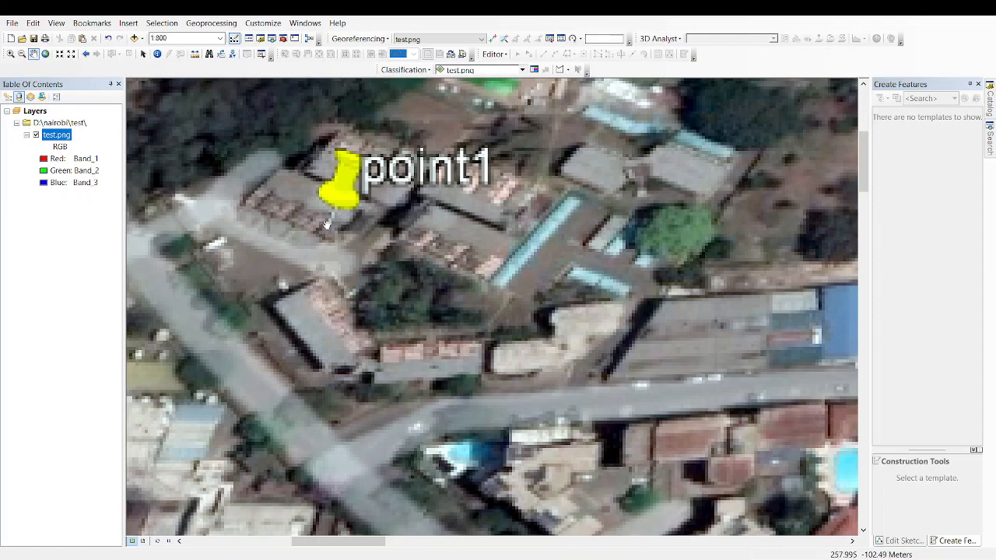
{"action": "left_click_drag", "start_coordinate": [327, 225], "coordinate": [359, 231]}
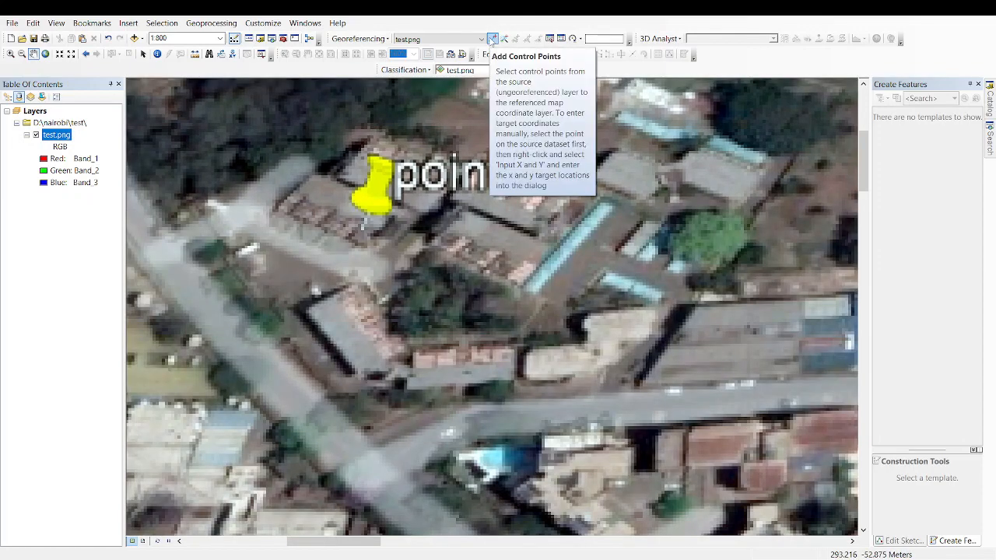
{"action": "left_click", "coordinate": [492, 39]}
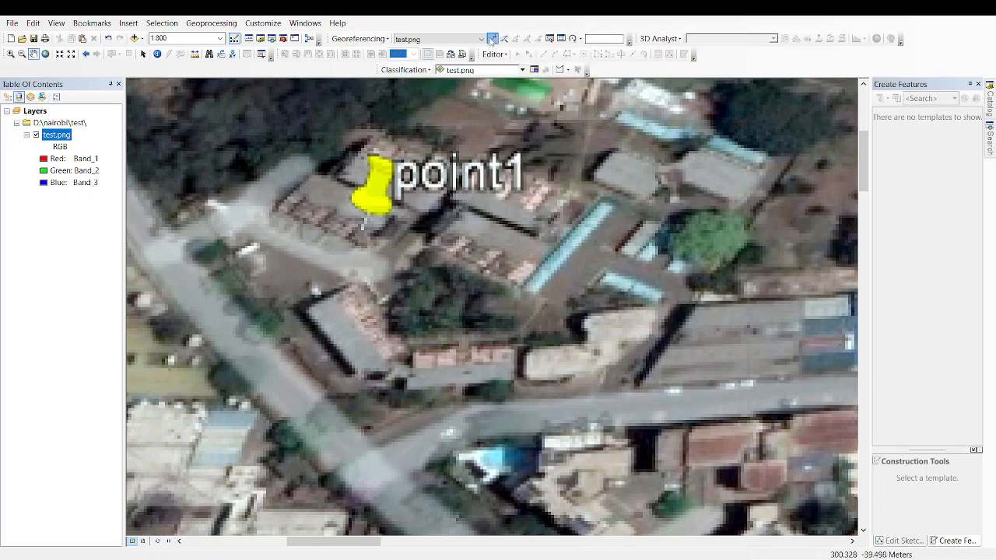
{"action": "scroll", "coordinate": [361, 224], "scroll_direction": "down", "scroll_amount": 2}
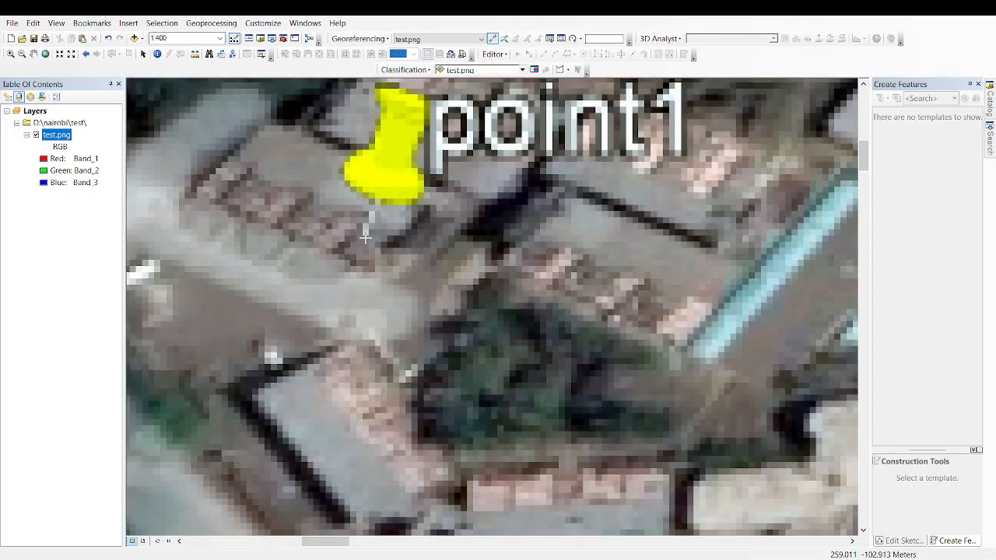
{"action": "left_click", "coordinate": [366, 238]}
{"action": "right_click", "coordinate": [366, 238]}
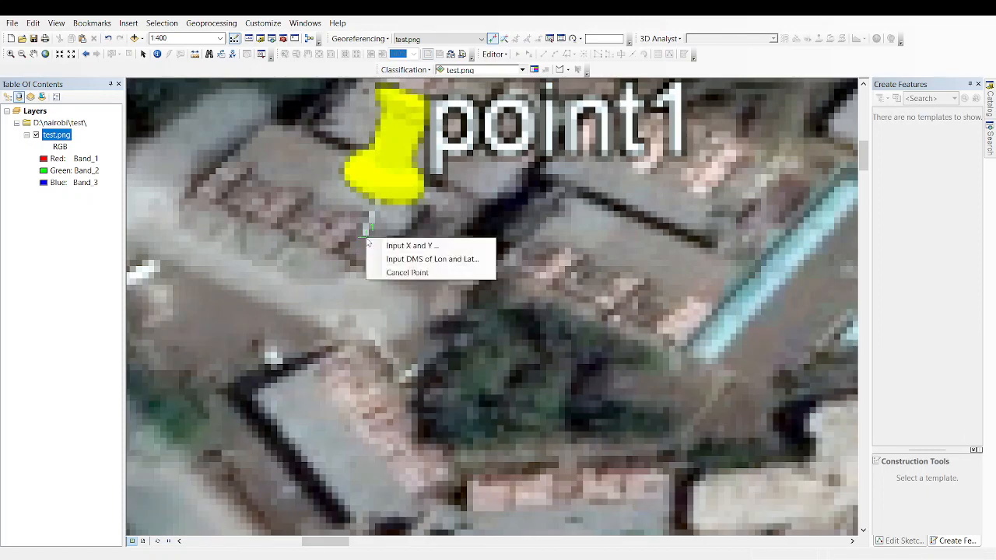
{"action": "left_click", "coordinate": [423, 259]}
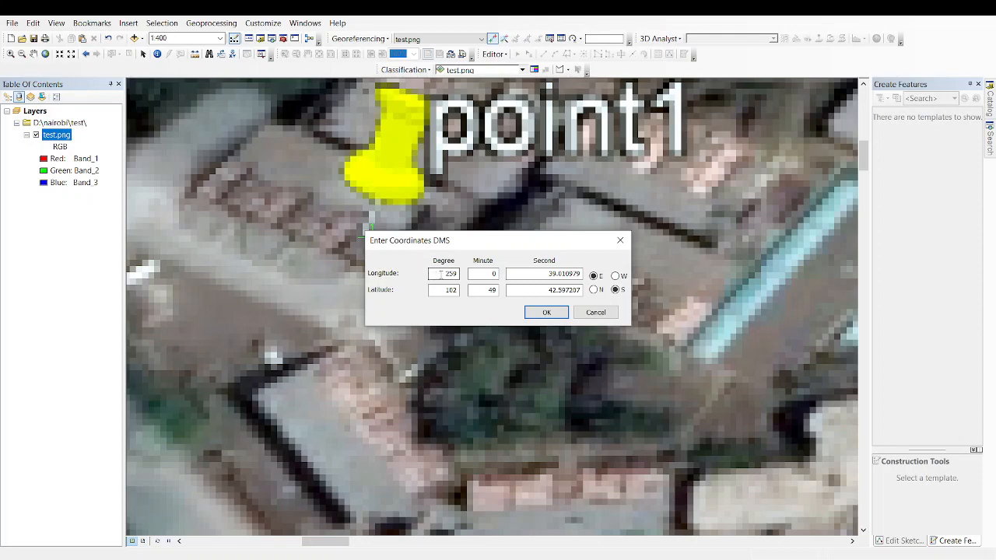
- Check point1's recorded longitude in the Word document, glance at the placemarks in Google Earth Pro and return to ArcMap's coordinate entry
{"action": "double_click", "coordinate": [451, 272]}
{"action": "left_click", "coordinate": [370, 11]}
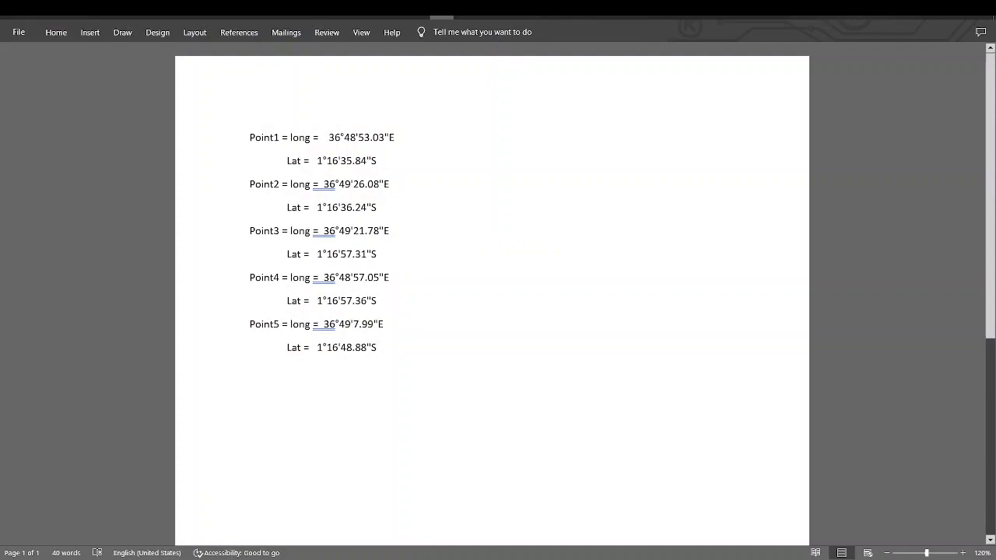
{"action": "key", "text": "alt+Tab"}
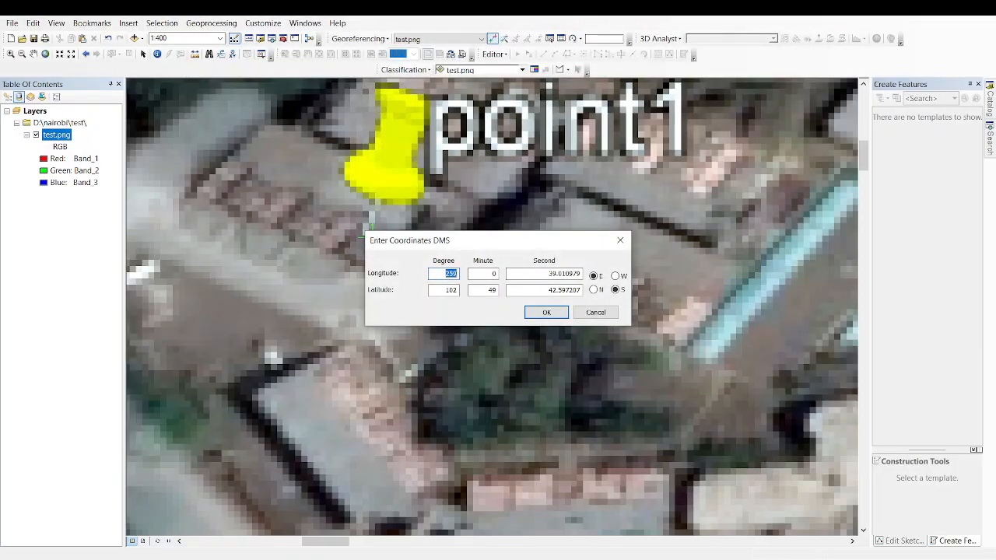
{"action": "key", "text": "alt+Tab"}
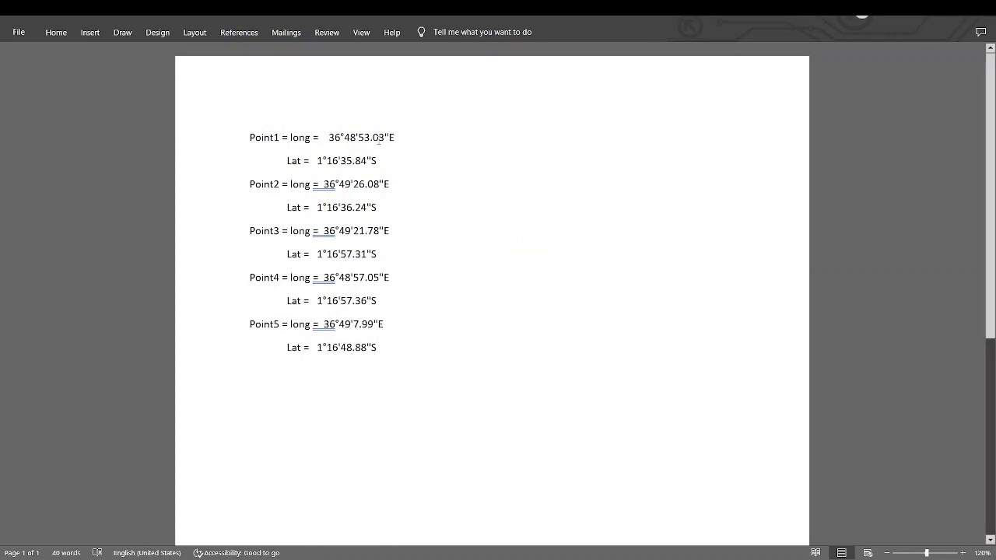
{"action": "left_click_drag", "start_coordinate": [397, 137], "coordinate": [329, 137]}
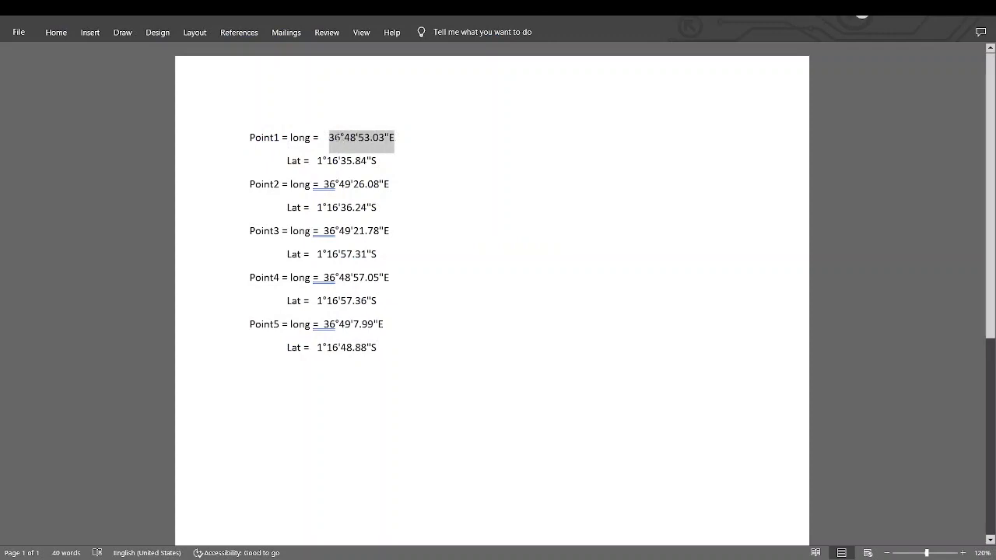
{"action": "left_click", "coordinate": [429, 137]}
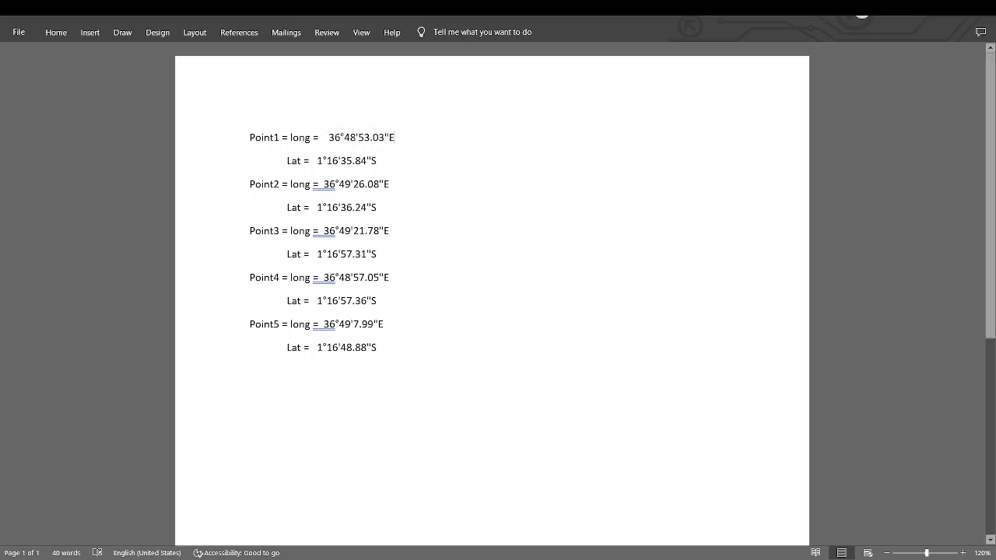
{"action": "mouse_move", "coordinate": [428, 8]}
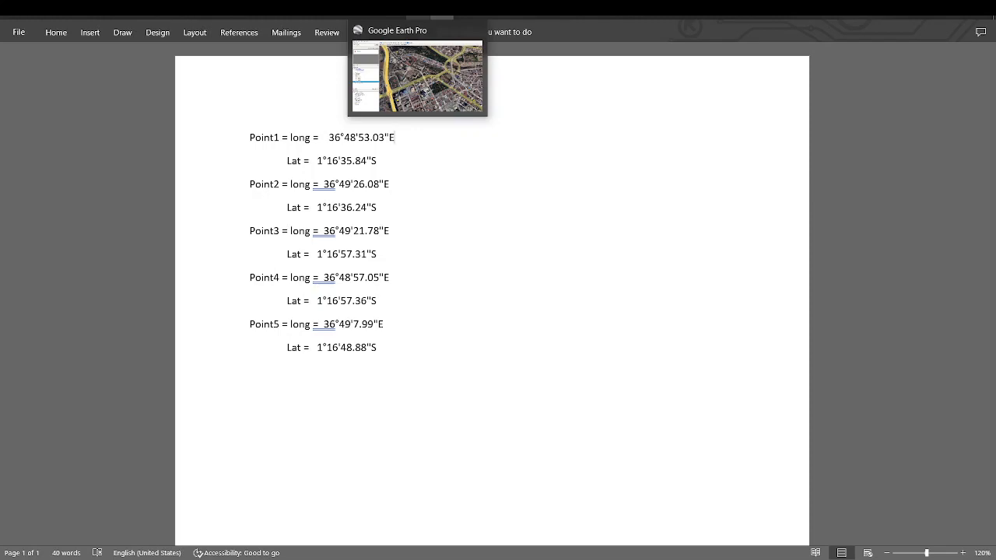
{"action": "left_click", "coordinate": [428, 8]}
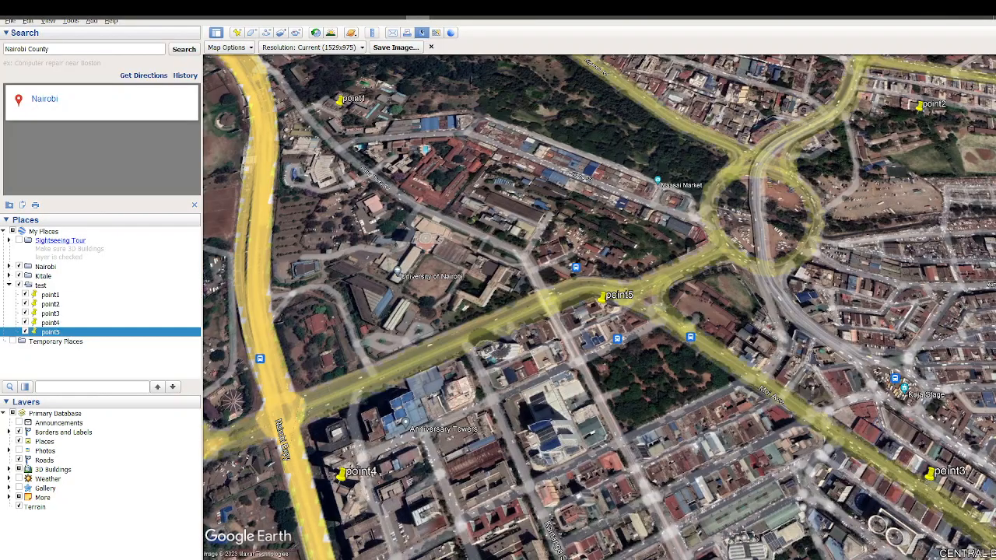
{"action": "left_click", "coordinate": [418, 10]}
{"action": "left_click", "coordinate": [371, 9]}
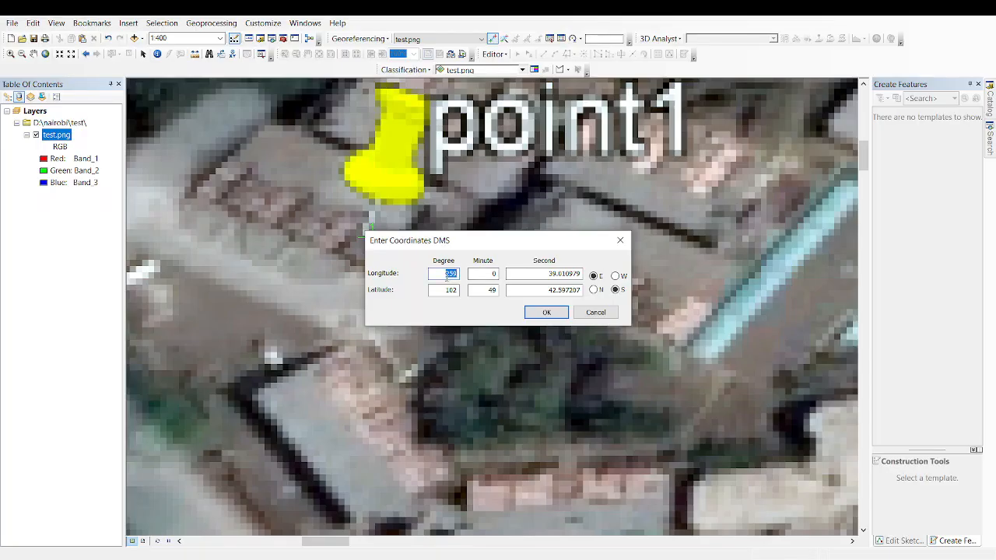
- Set the point1 control point's longitude to 36° 48' 53.03" E, consulting the Word document for the values
{"action": "type", "text": "36"}
{"action": "key", "text": "alt+Tab"}
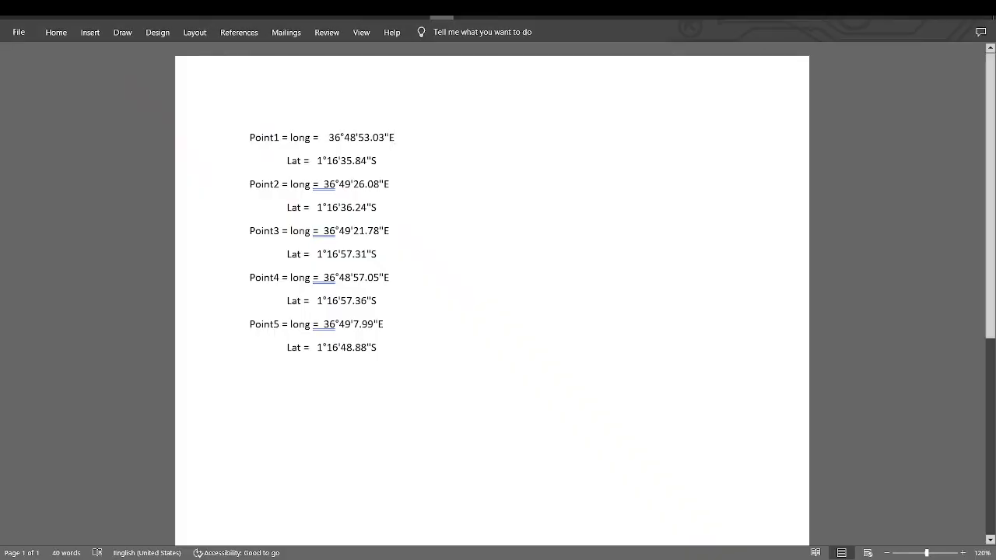
{"action": "key", "text": "alt+Tab"}
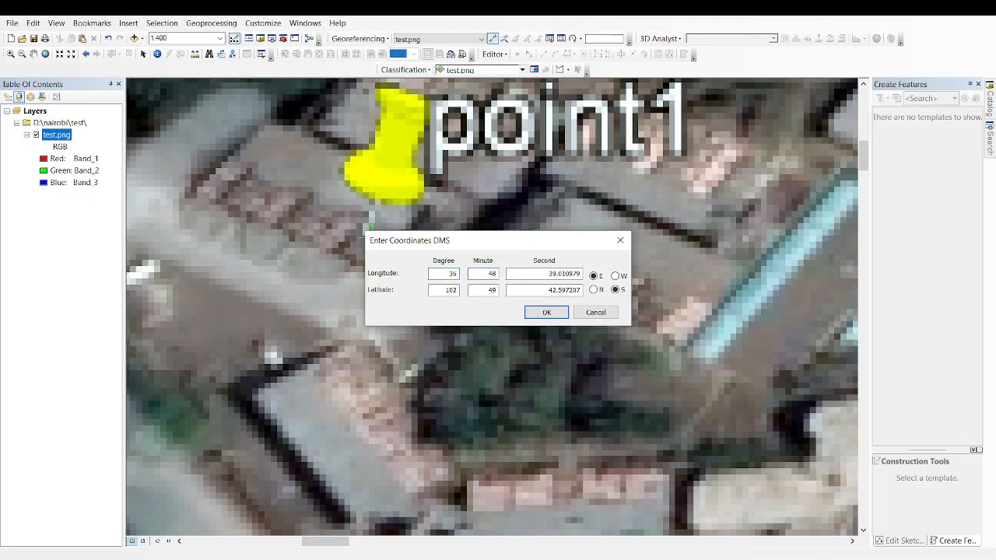
{"action": "double_click", "coordinate": [563, 273]}
{"action": "type", "text": "53.03"}
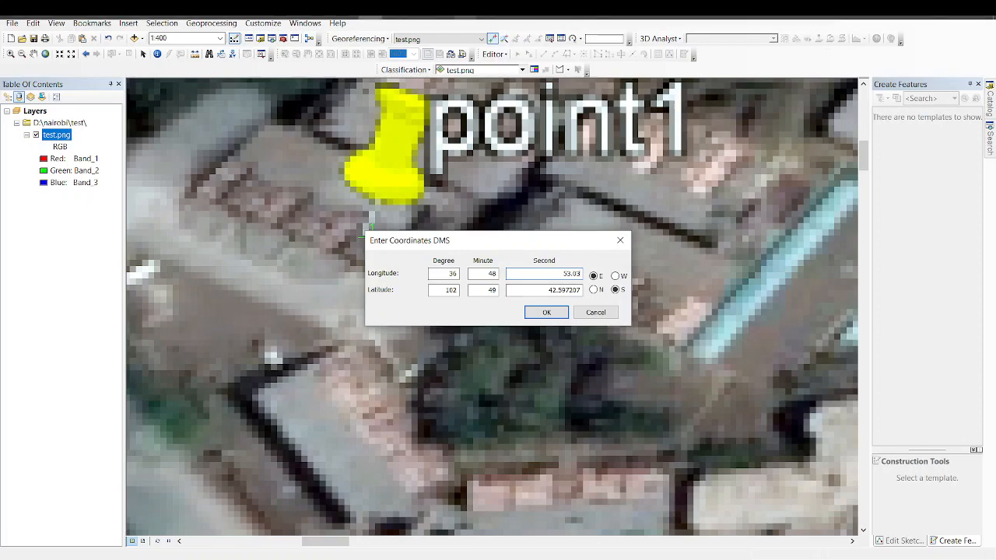
- Set the point1 control point's latitude to 1° 16' 35.84" S from the Word document and accept the coordinates
{"action": "key", "text": "alt+Tab"}
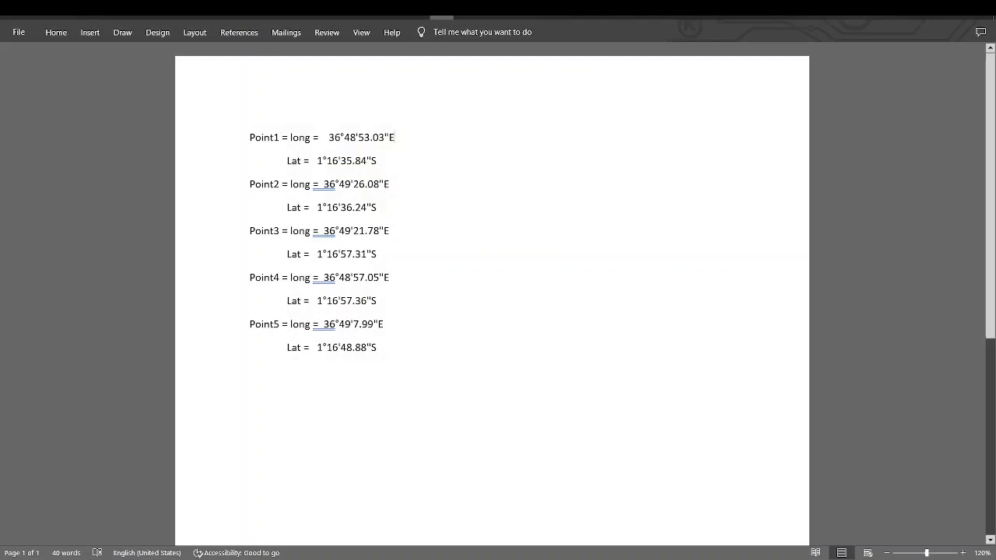
{"action": "key", "text": "alt+Tab"}
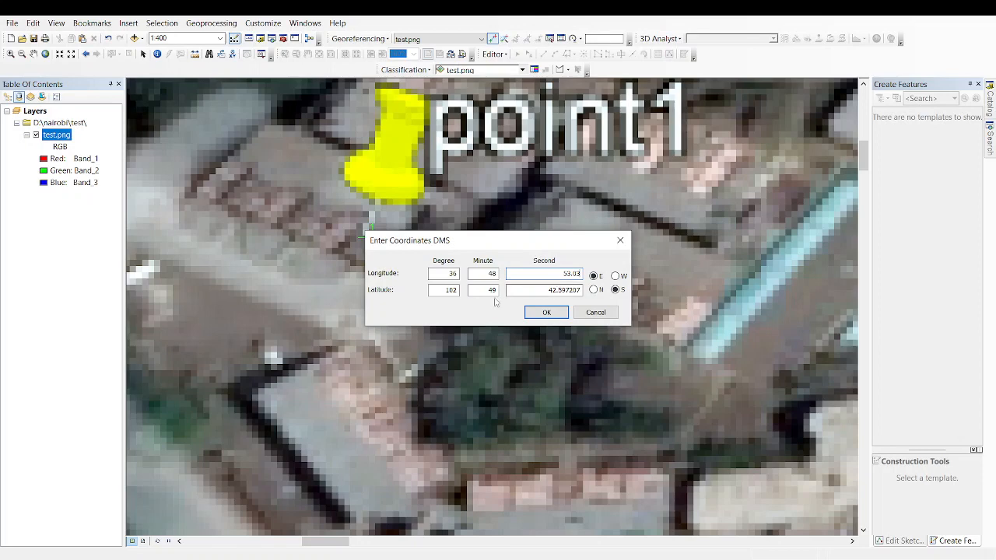
{"action": "double_click", "coordinate": [452, 289]}
{"action": "key", "text": "BackSpace"}
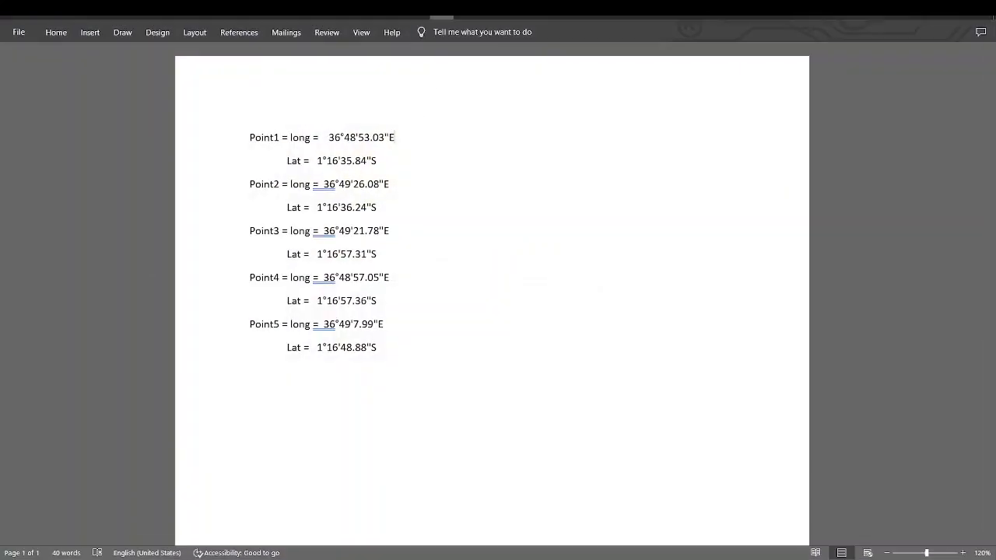
{"action": "mouse_move", "coordinate": [441, 9]}
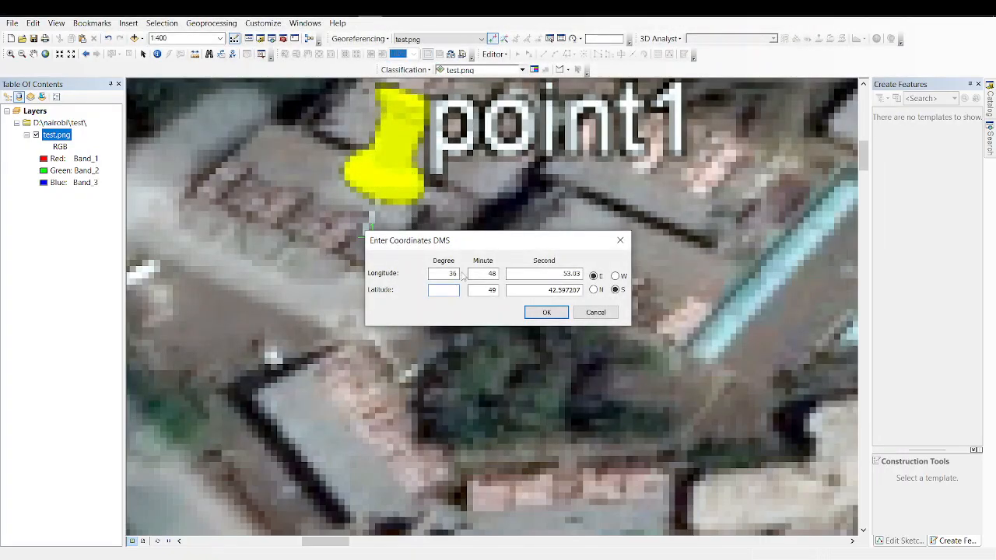
{"action": "type", "text": "36"}
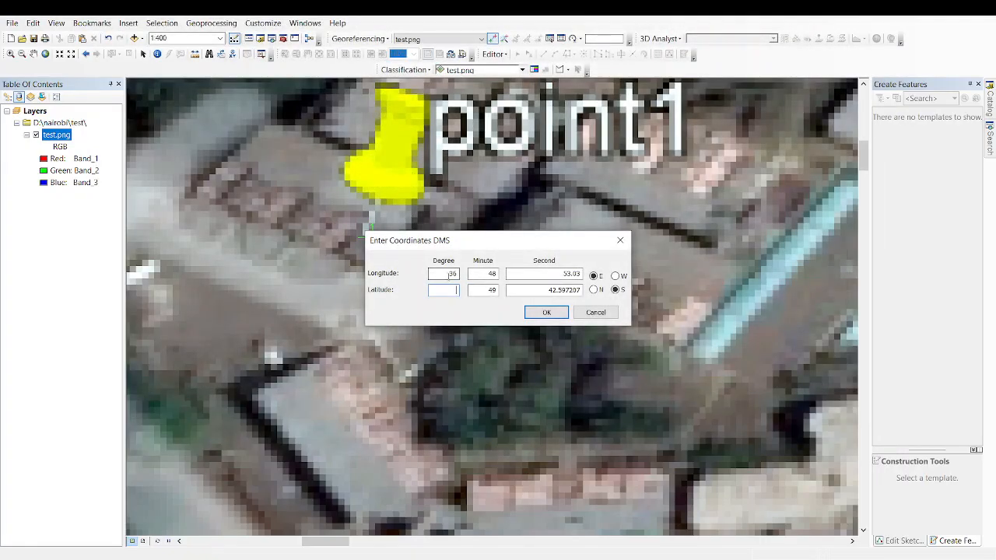
{"action": "double_click", "coordinate": [491, 290]}
{"action": "type", "text": "16"}
{"action": "double_click", "coordinate": [572, 290]}
{"action": "key", "text": "BackSpace"}
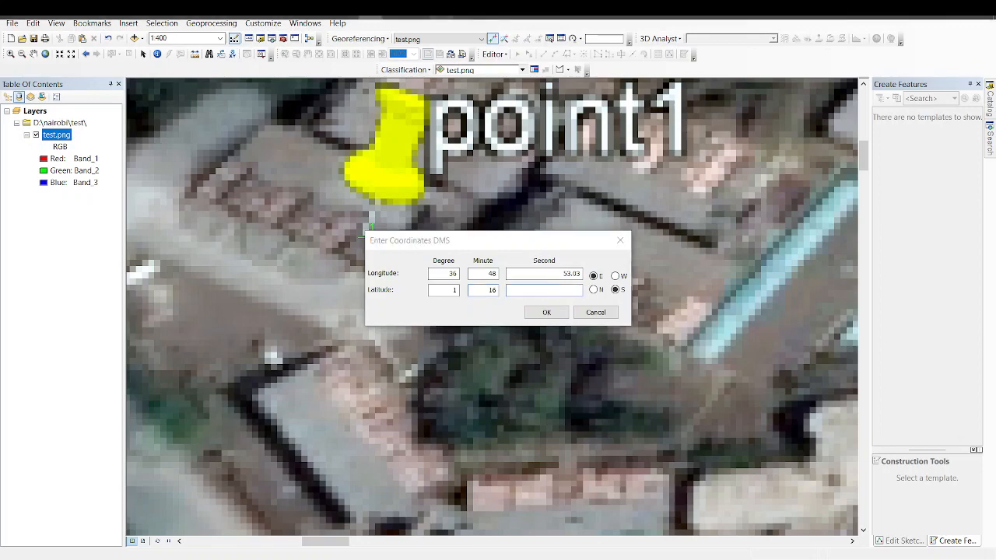
{"action": "key", "text": "alt+Tab"}
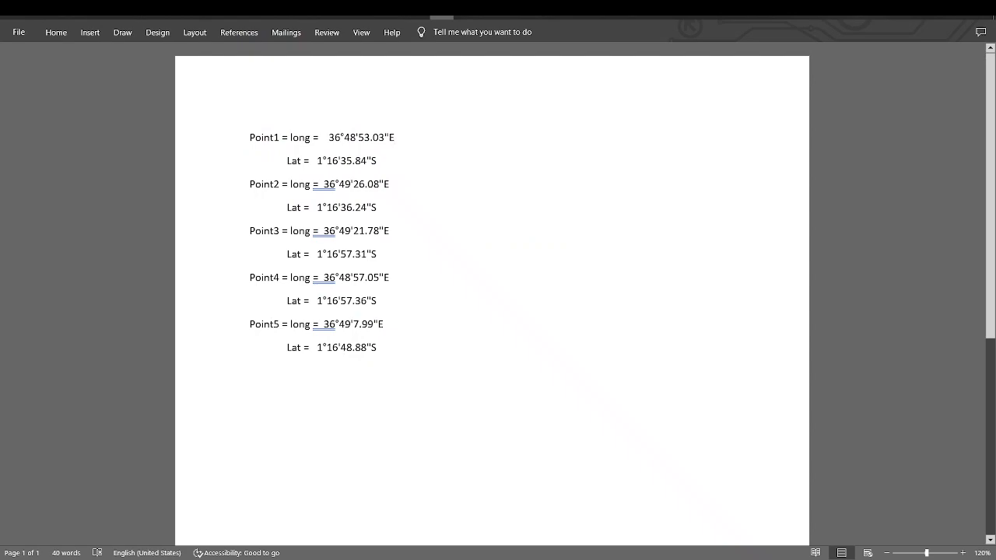
{"action": "key", "text": "alt+Tab"}
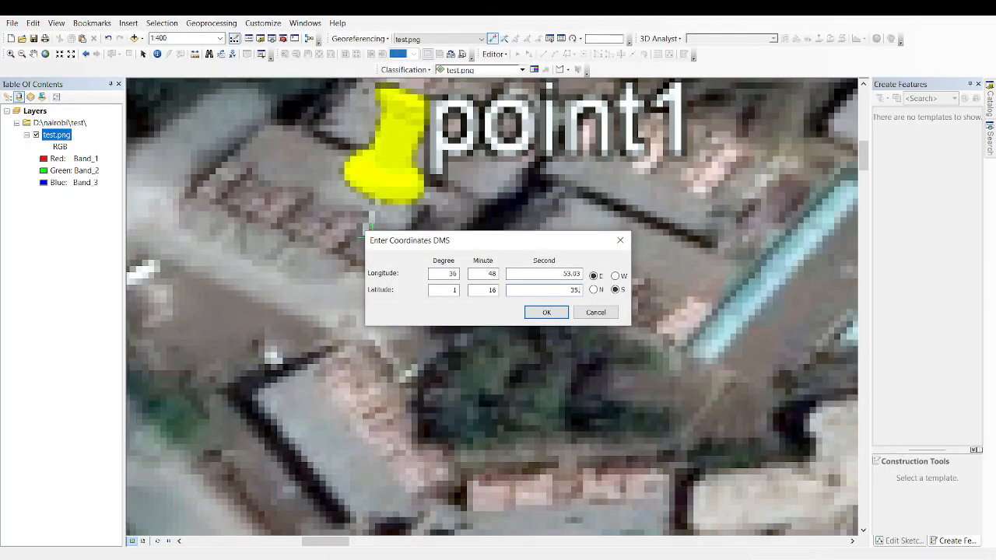
{"action": "type", "text": "35.84"}
{"action": "left_click", "coordinate": [544, 313]}
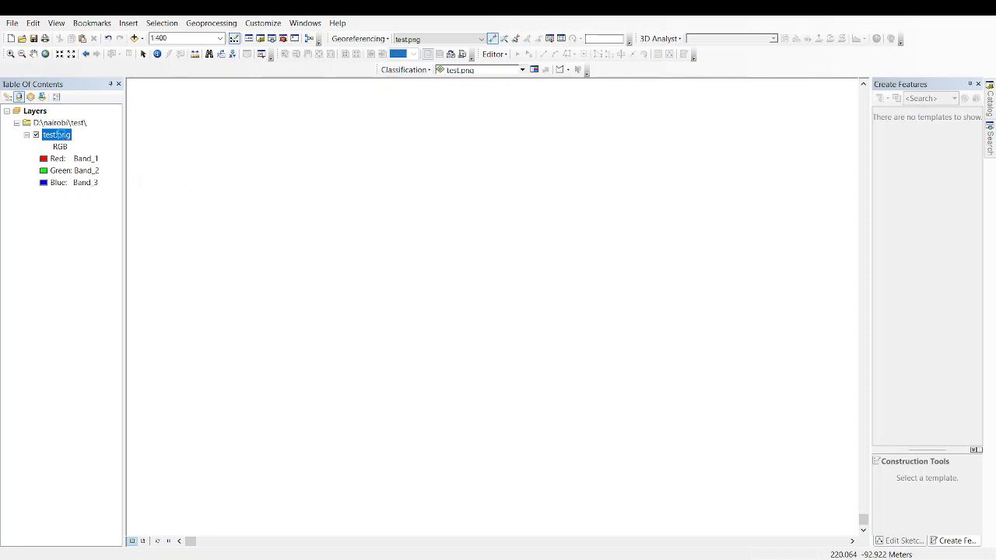
- Add a control point at the pin tip of the point2 placemark and open its longitude and latitude entry in degrees, minutes and seconds
{"action": "right_click", "coordinate": [63, 137]}
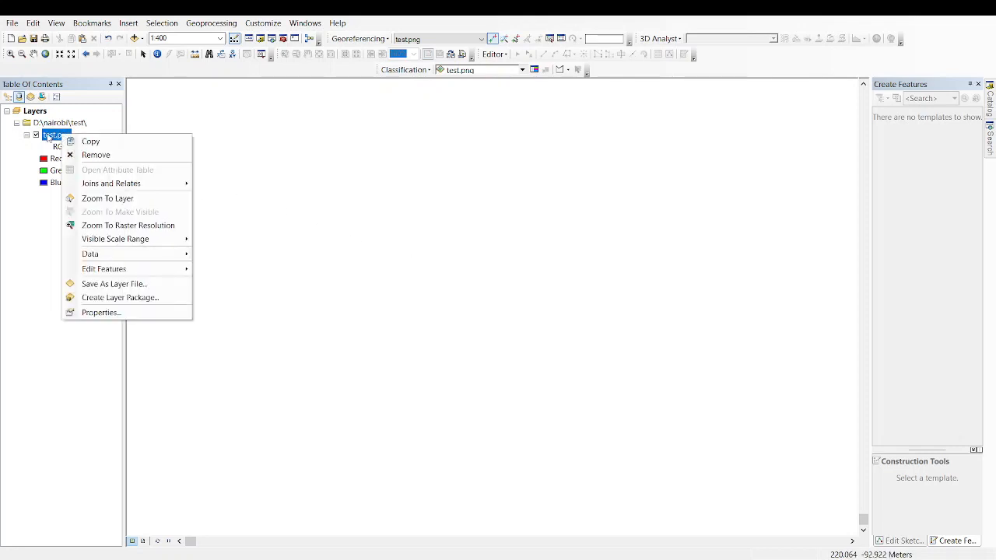
{"action": "left_click", "coordinate": [99, 197]}
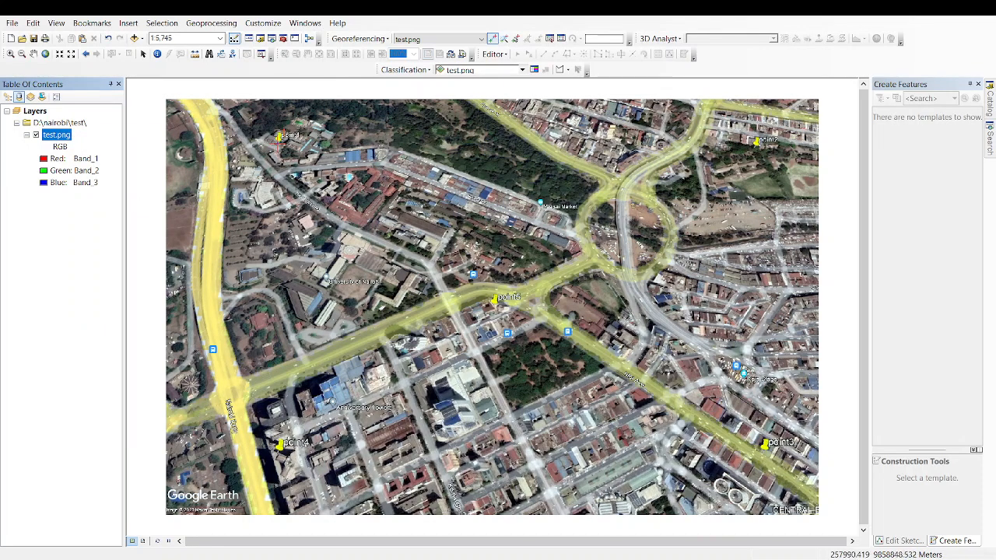
{"action": "scroll", "coordinate": [746, 166], "scroll_direction": "down", "scroll_amount": 5}
{"action": "scroll", "coordinate": [787, 91], "scroll_direction": "down", "scroll_amount": 4}
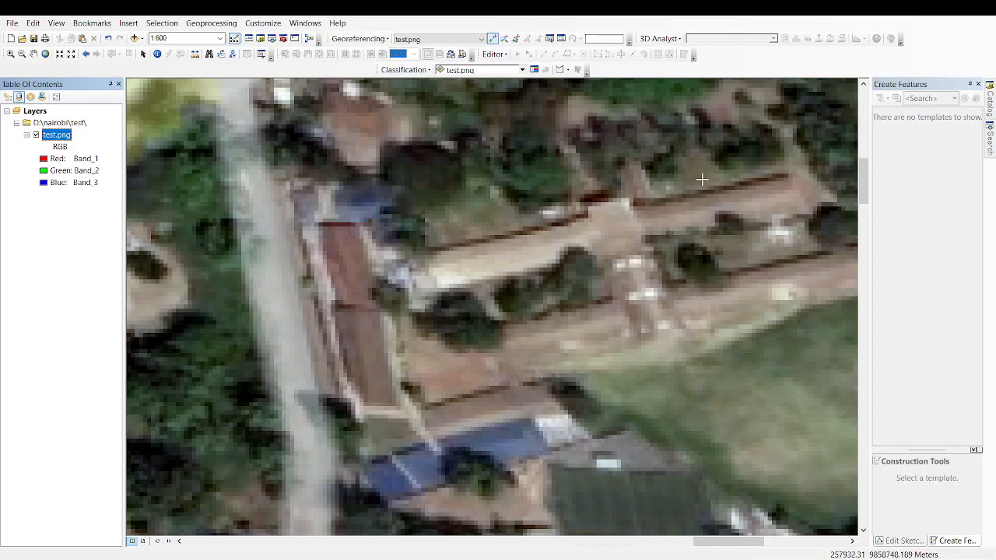
{"action": "scroll", "coordinate": [665, 188], "scroll_direction": "up", "scroll_amount": 3}
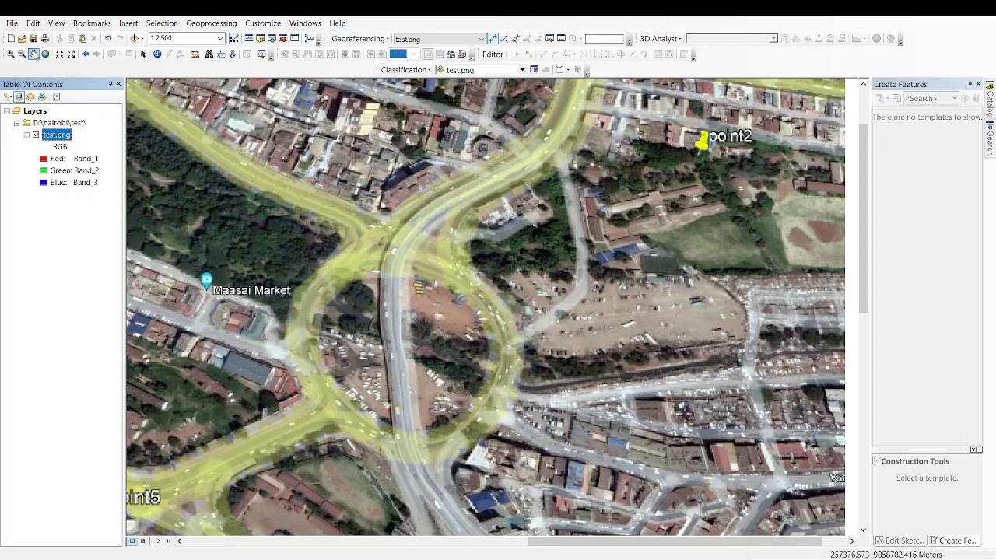
{"action": "left_click", "coordinate": [34, 53]}
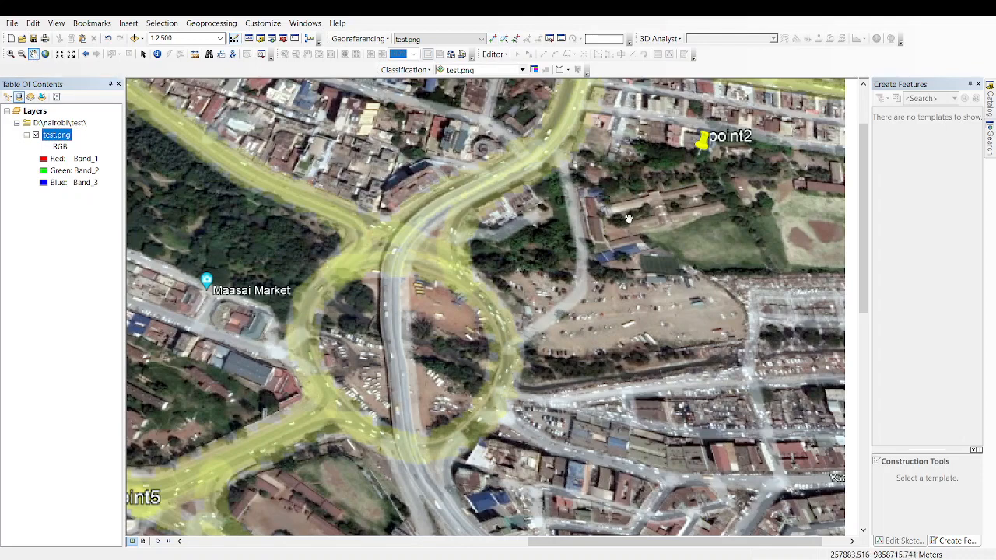
{"action": "left_click_drag", "start_coordinate": [624, 220], "coordinate": [606, 255]}
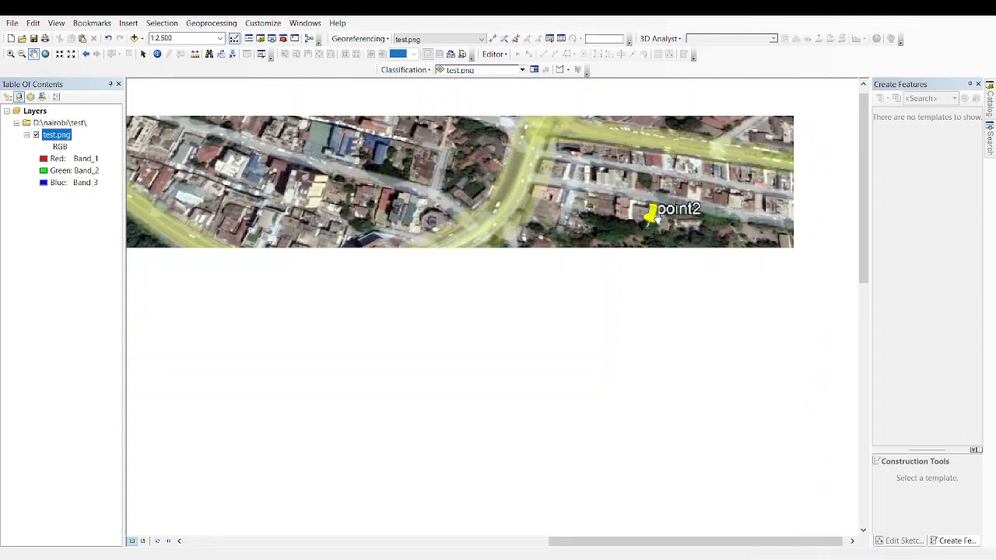
{"action": "scroll", "coordinate": [673, 304], "scroll_direction": "up", "scroll_amount": 3}
{"action": "scroll", "coordinate": [673, 304], "scroll_direction": "up", "scroll_amount": 3}
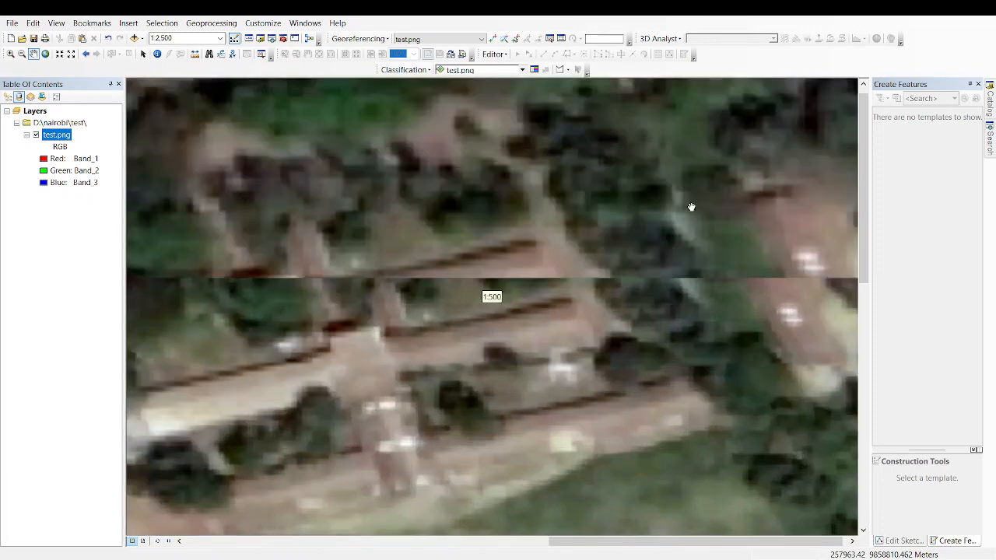
{"action": "left_click_drag", "start_coordinate": [644, 129], "coordinate": [644, 335]}
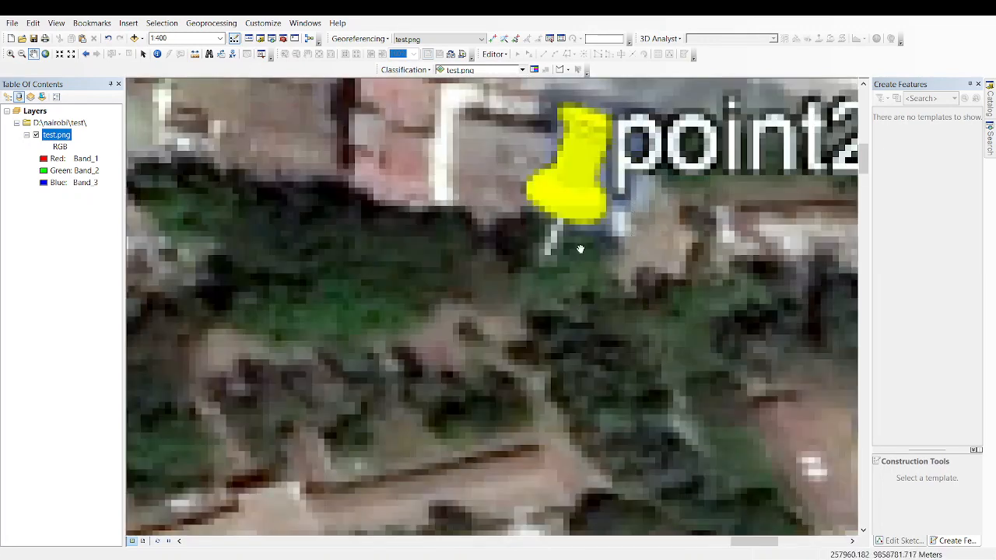
{"action": "left_click", "coordinate": [492, 38]}
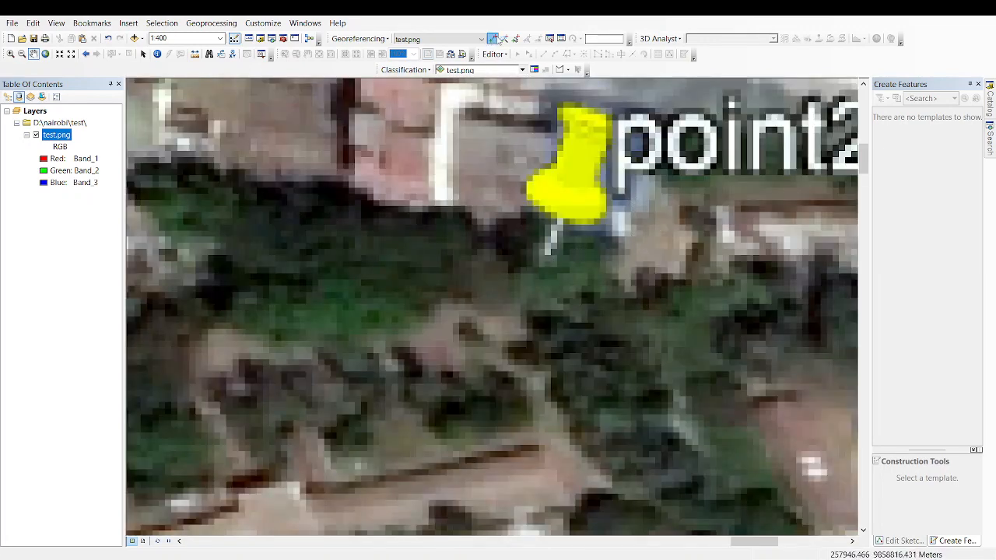
{"action": "right_click", "coordinate": [547, 250]}
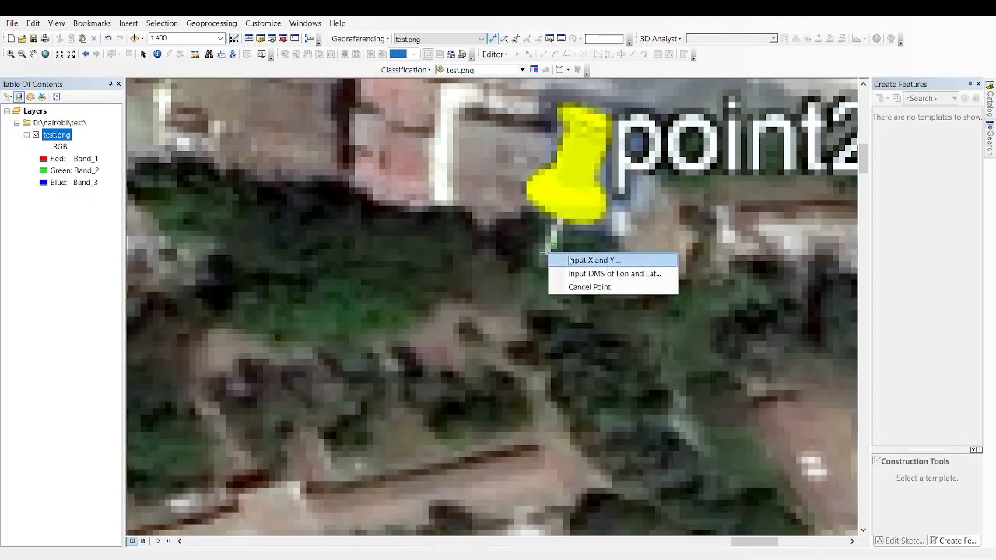
{"action": "left_click", "coordinate": [591, 274]}
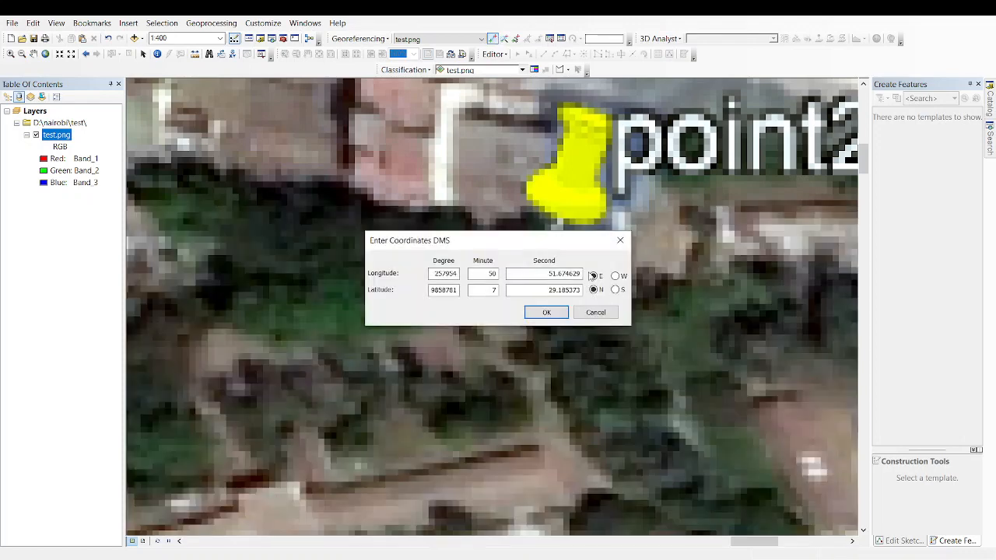
- Set the point2 control point's longitude to 36° 49' 26.08" E, consulting the Word document for the recorded value
{"action": "double_click", "coordinate": [454, 273]}
{"action": "key", "text": "BackSpace"}
{"action": "type", "text": "36"}
{"action": "double_click", "coordinate": [490, 273]}
{"action": "type", "text": "49"}
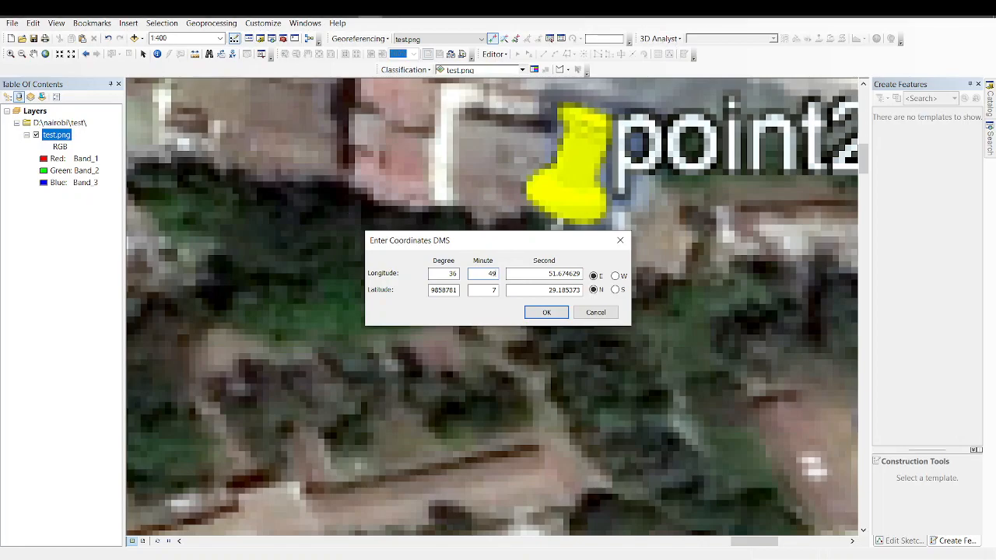
{"action": "left_click", "coordinate": [441, 11]}
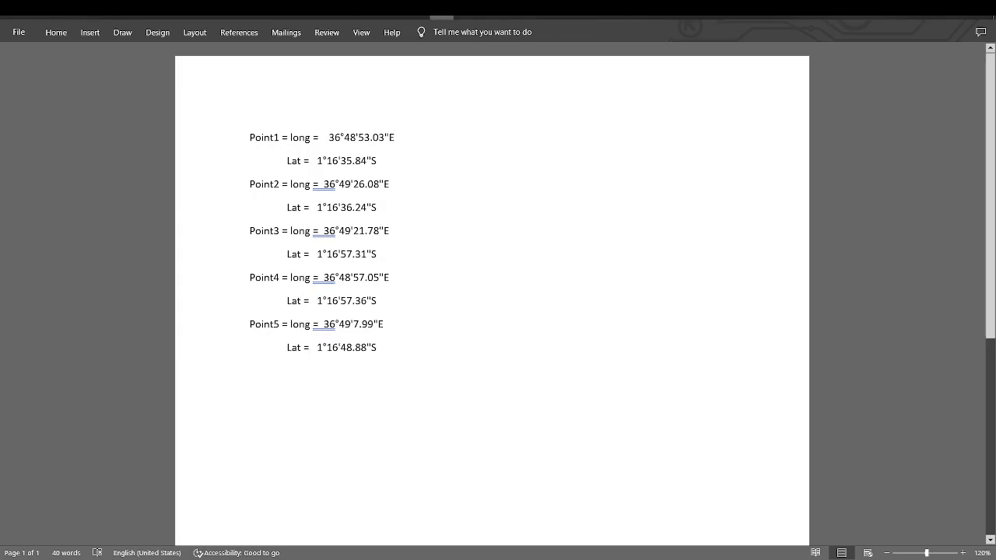
{"action": "key", "text": "alt+Tab"}
{"action": "double_click", "coordinate": [558, 273]}
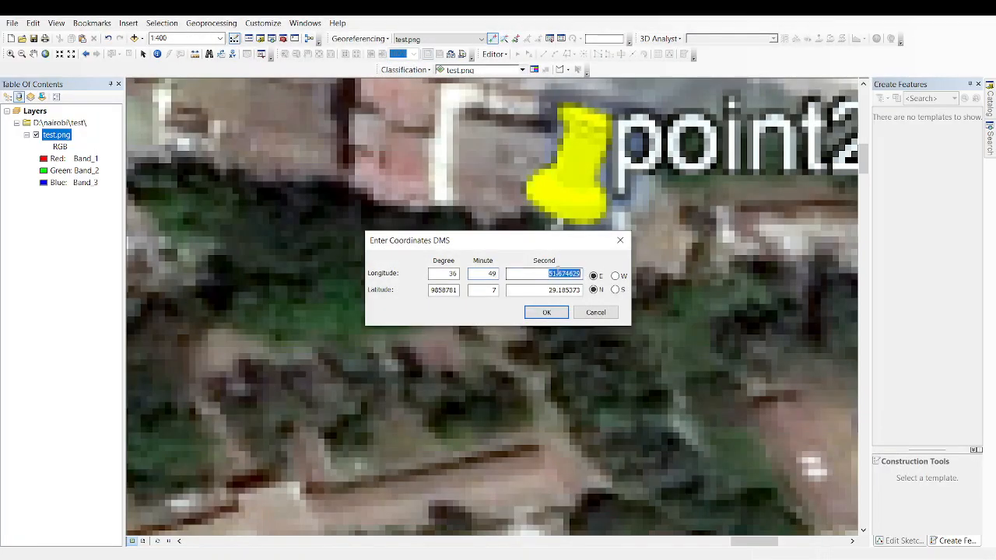
{"action": "type", "text": "26.08"}
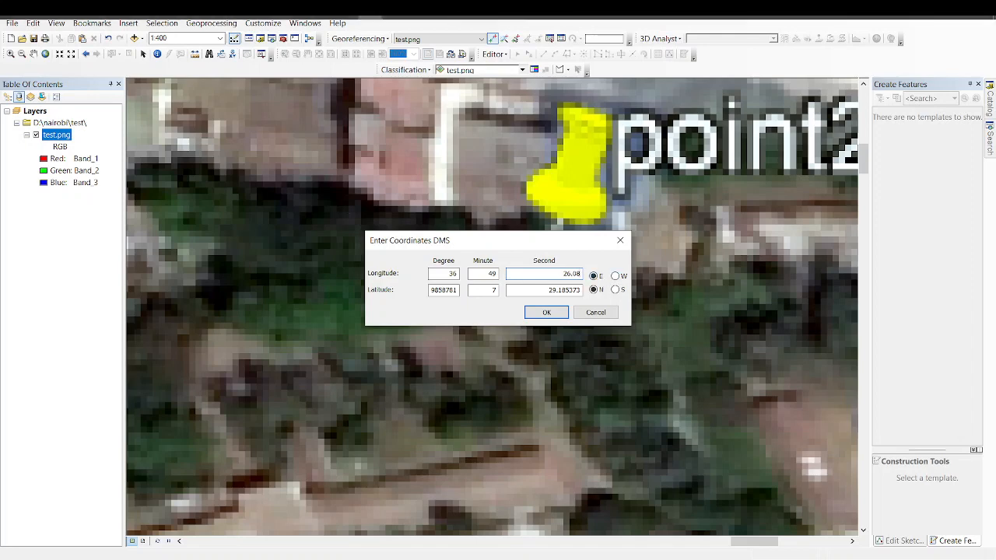
- Set the point2 control point's latitude to 1° 16' 34.24" S, consulting the Word document, and accept the coordinates in ArcMap
{"action": "left_click", "coordinate": [441, 13]}
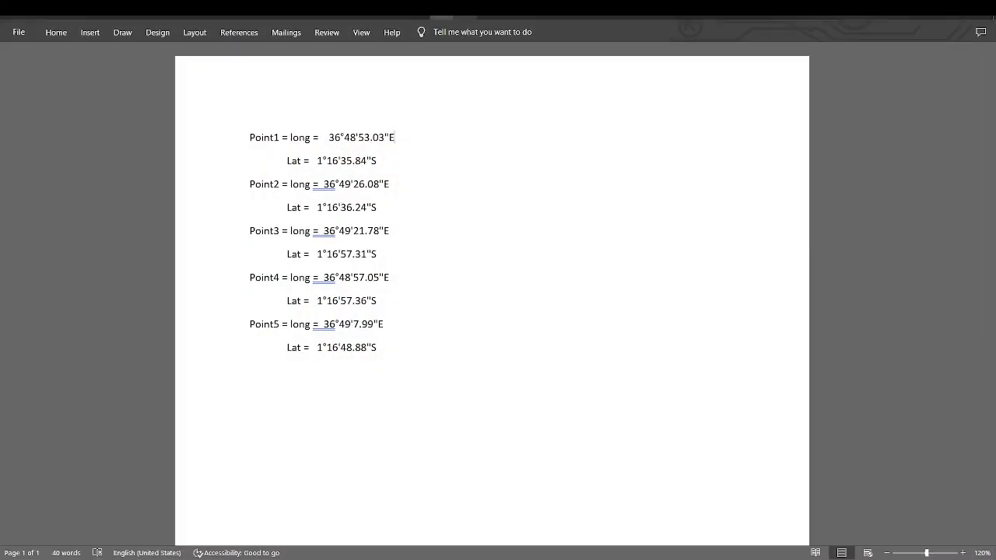
{"action": "mouse_move", "coordinate": [369, 9]}
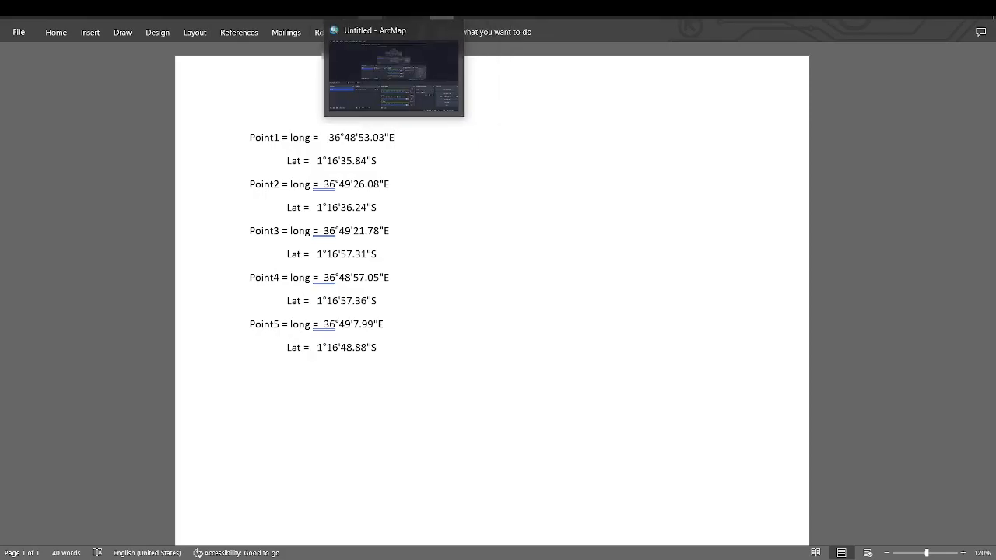
{"action": "left_click", "coordinate": [370, 75]}
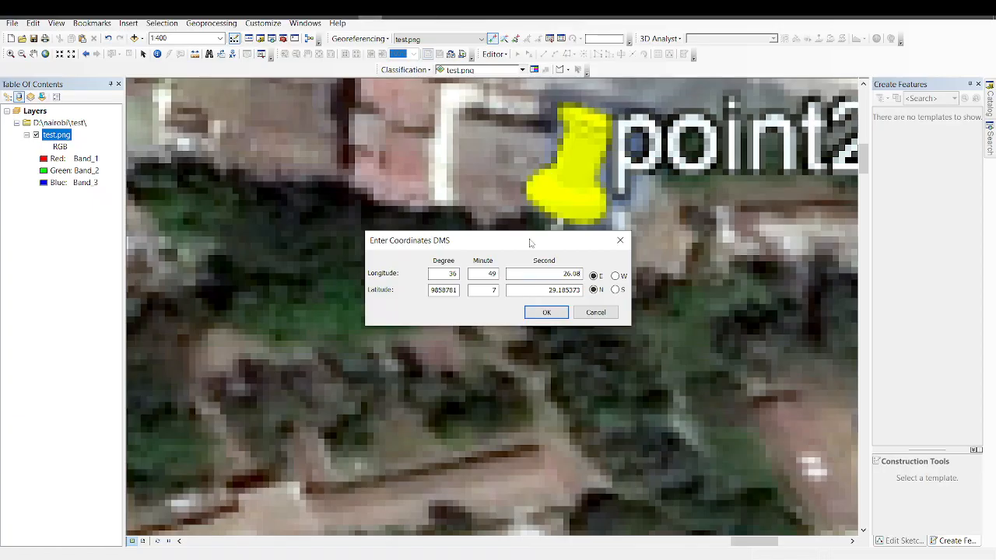
{"action": "double_click", "coordinate": [443, 289]}
{"action": "type", "text": "1"}
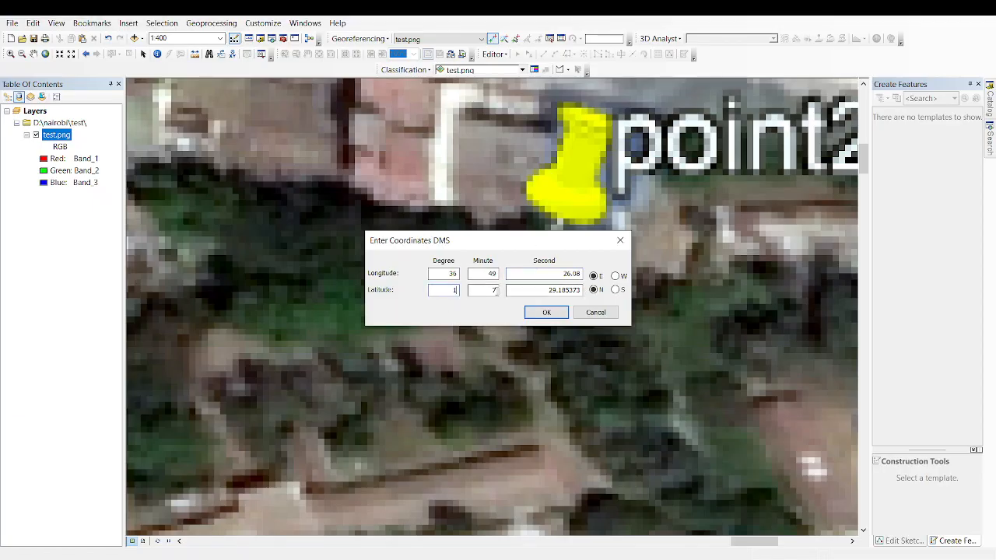
{"action": "left_click", "coordinate": [495, 291]}
{"action": "type", "text": "8"}
{"action": "key", "text": "Tab"}
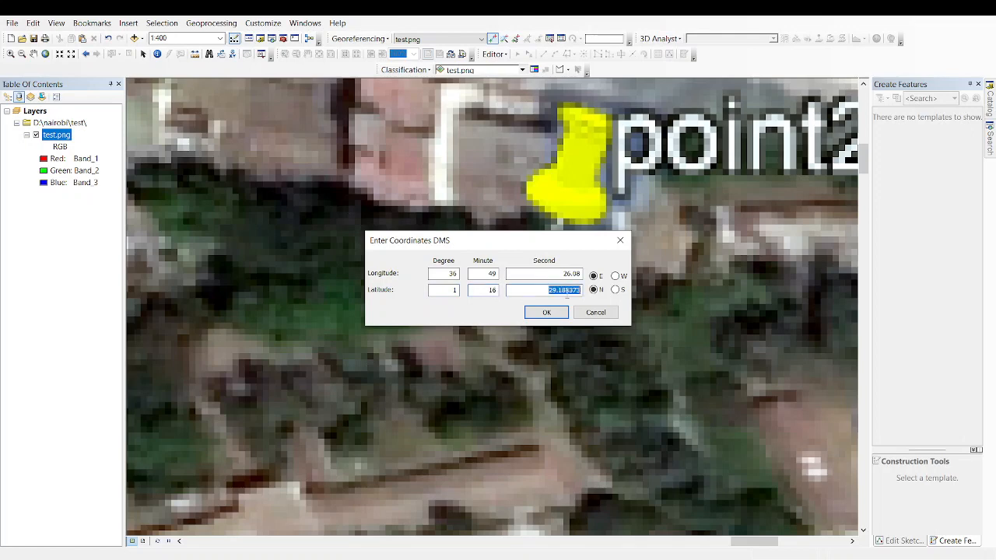
{"action": "type", "text": "34.24"}
{"action": "left_click", "coordinate": [616, 289]}
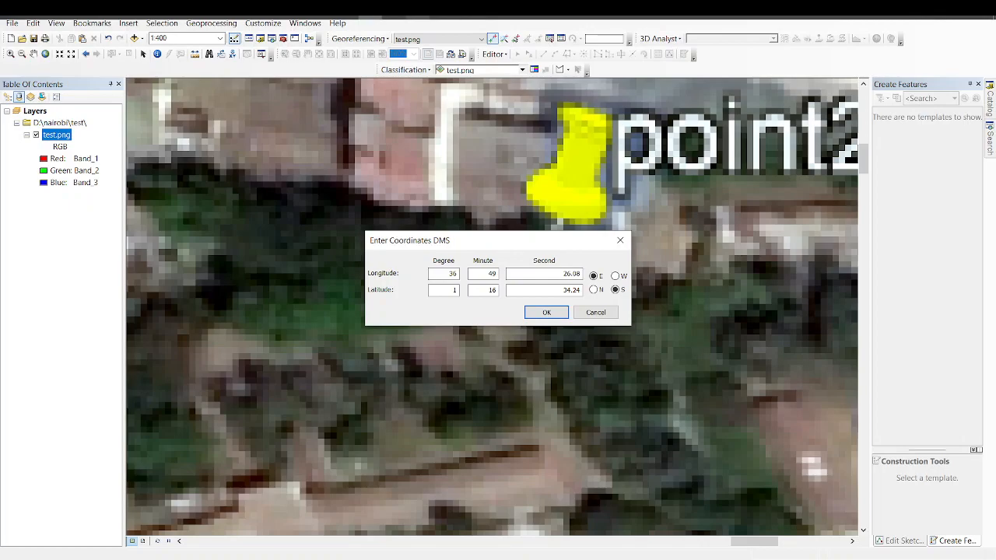
{"action": "left_click", "coordinate": [441, 12]}
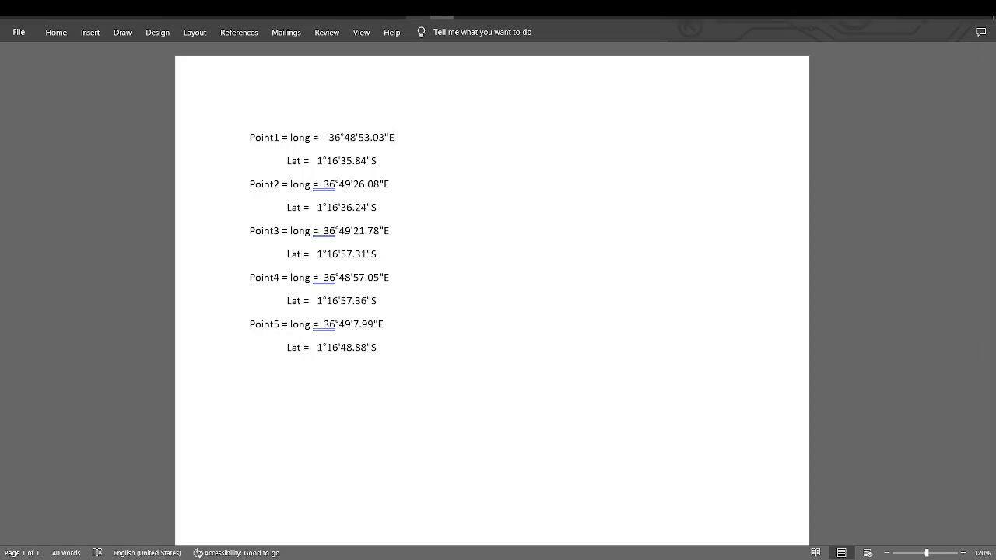
{"action": "left_click", "coordinate": [389, 78]}
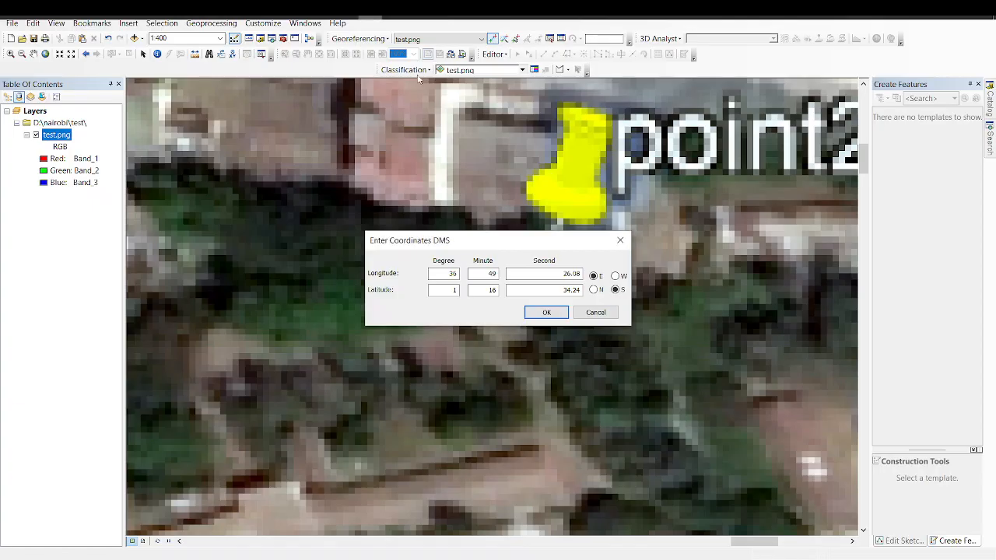
{"action": "left_click", "coordinate": [548, 312]}
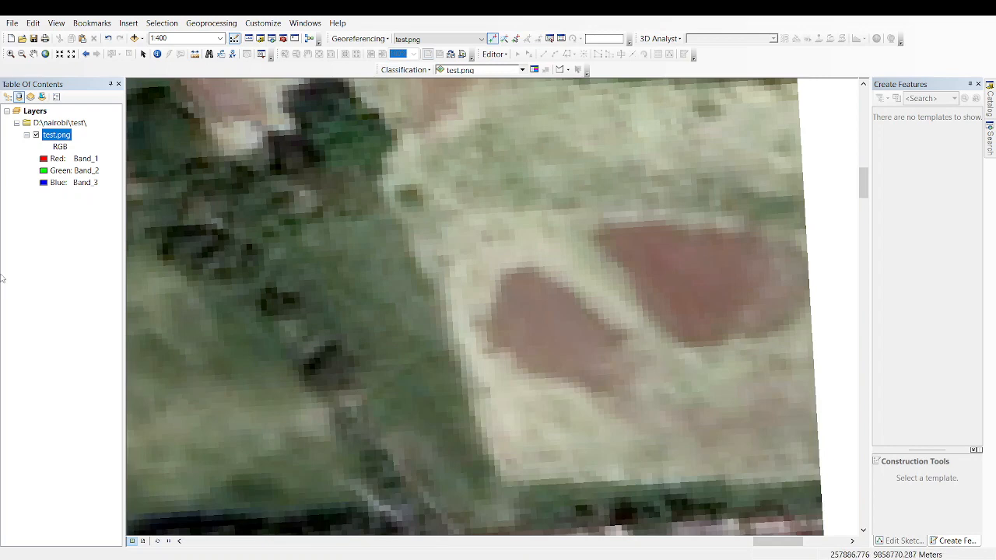
- Add a control point at the pin tip of the point3 placemark and open its degrees, minutes and seconds coordinate entry
{"action": "scroll", "coordinate": [180, 194], "scroll_direction": "up", "scroll_amount": 2}
{"action": "scroll", "coordinate": [323, 213], "scroll_direction": "down", "scroll_amount": 5}
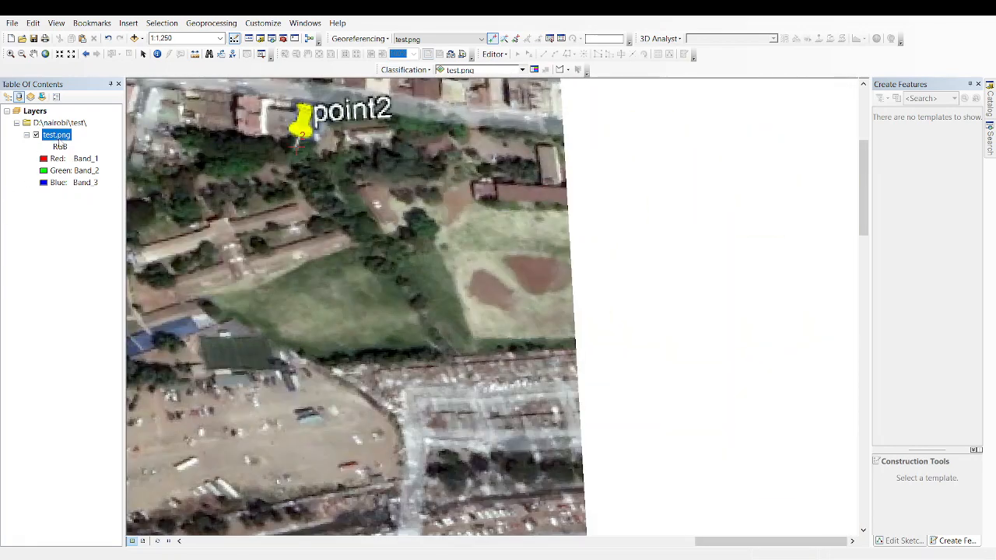
{"action": "right_click", "coordinate": [58, 137]}
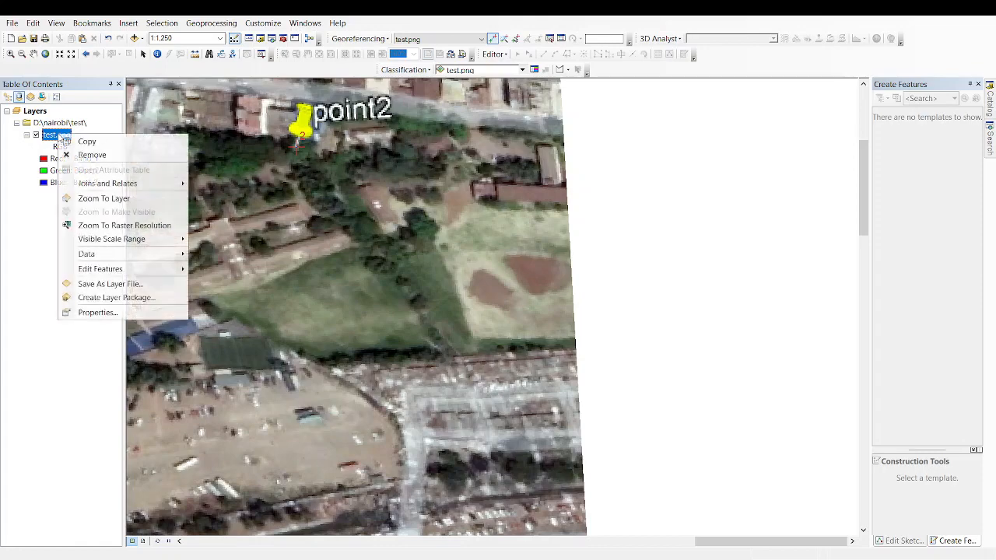
{"action": "left_click", "coordinate": [104, 198]}
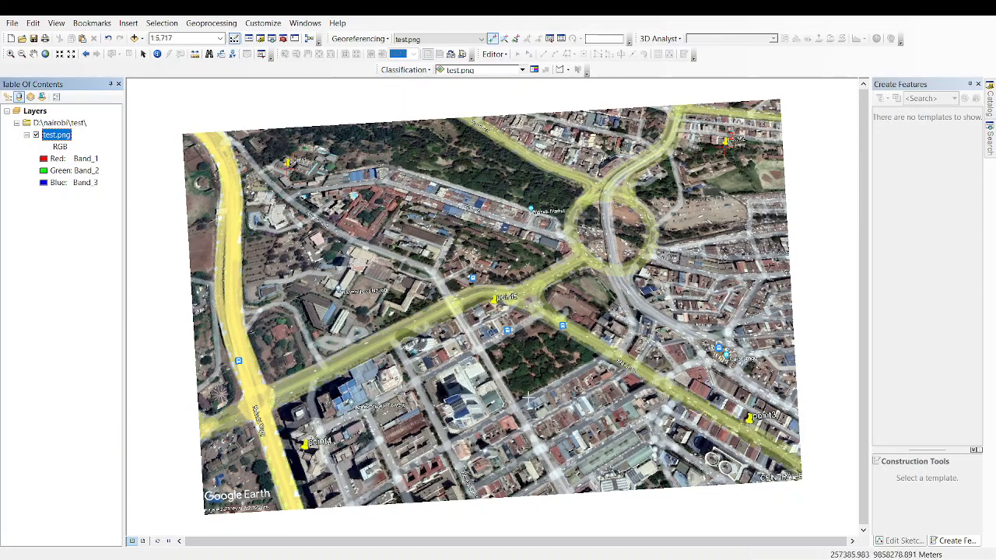
{"action": "scroll", "coordinate": [746, 439], "scroll_direction": "up", "scroll_amount": 8}
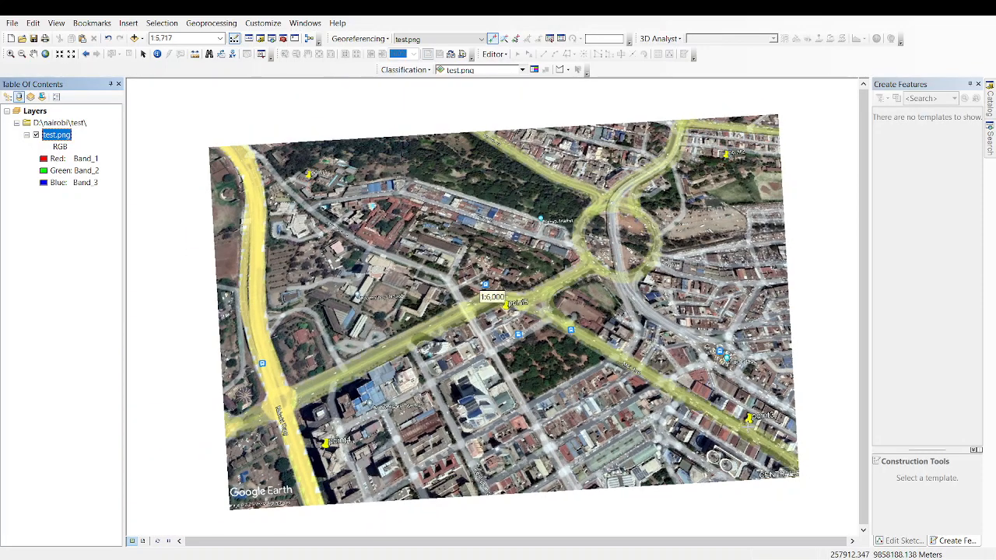
{"action": "scroll", "coordinate": [739, 440], "scroll_direction": "up", "scroll_amount": 2}
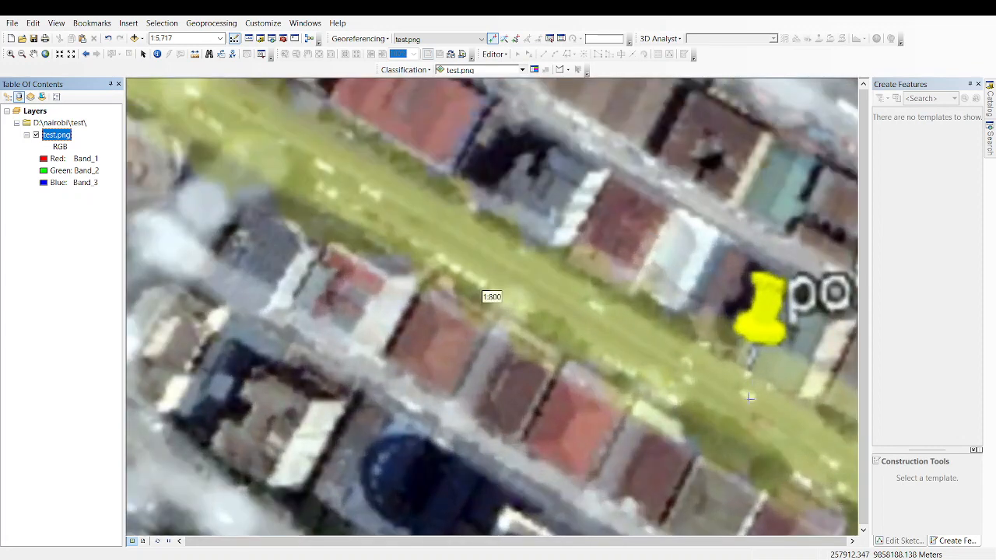
{"action": "scroll", "coordinate": [750, 365], "scroll_direction": "up", "scroll_amount": 4}
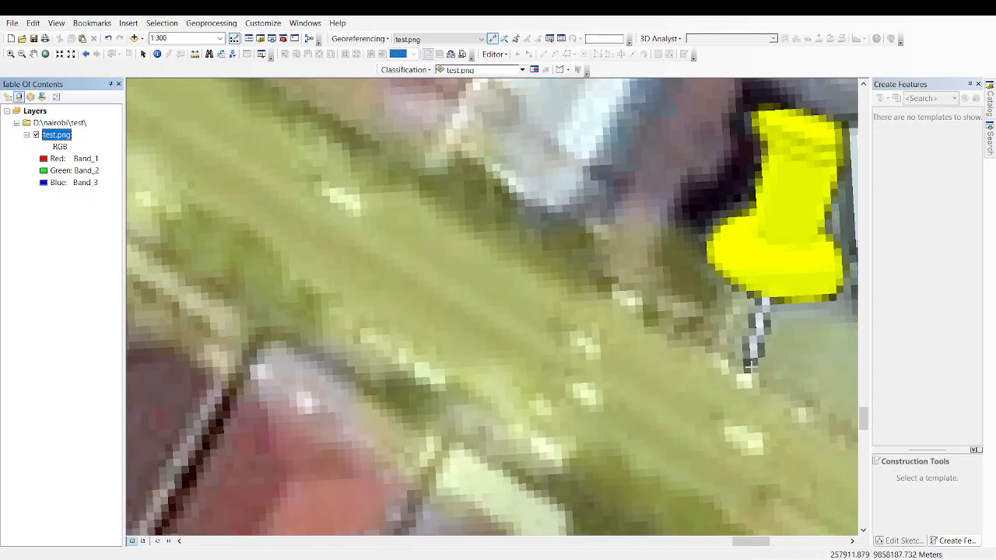
{"action": "right_click", "coordinate": [752, 371]}
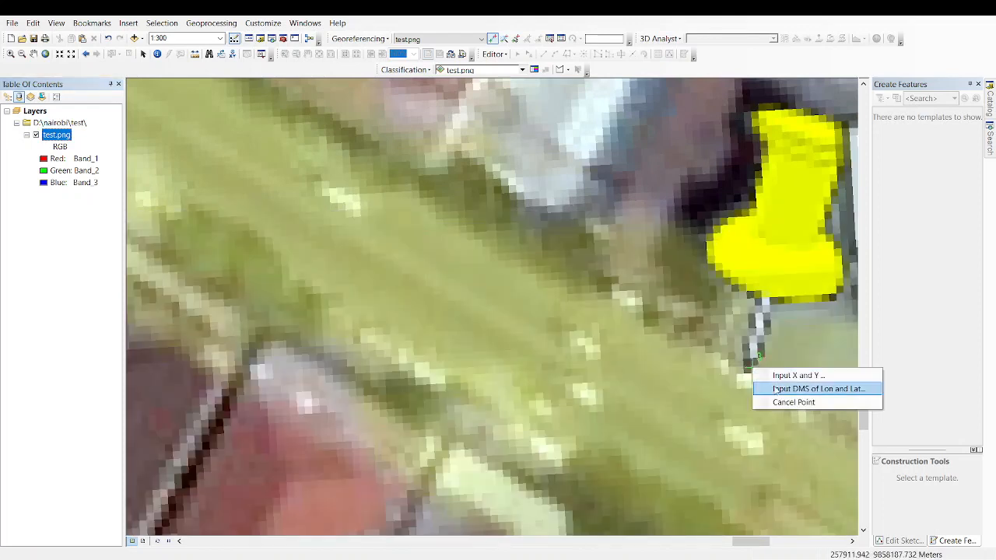
{"action": "left_click", "coordinate": [809, 388]}
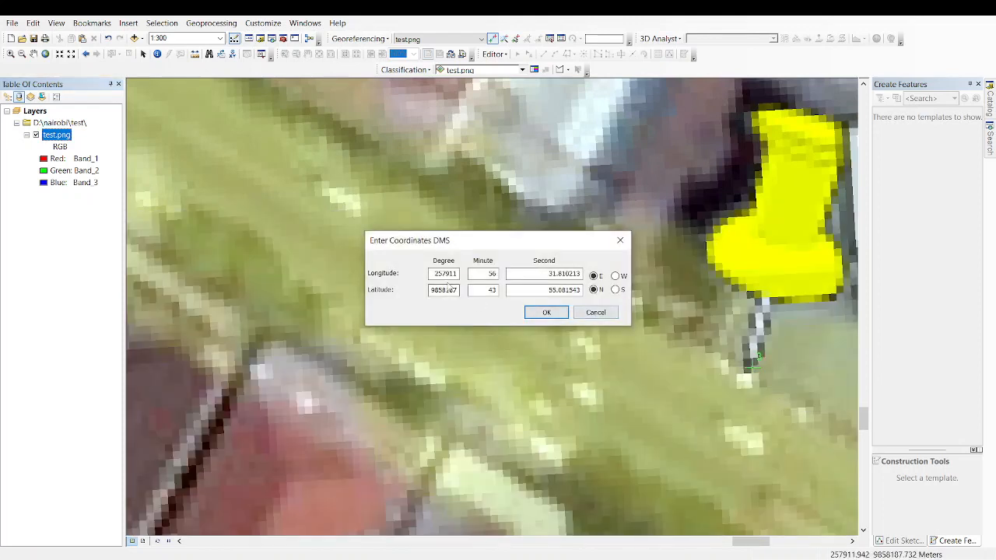
- Set the point3 control point's longitude to 36° 49' 21.78" E, consulting the Word document for the recorded value
{"action": "double_click", "coordinate": [445, 273]}
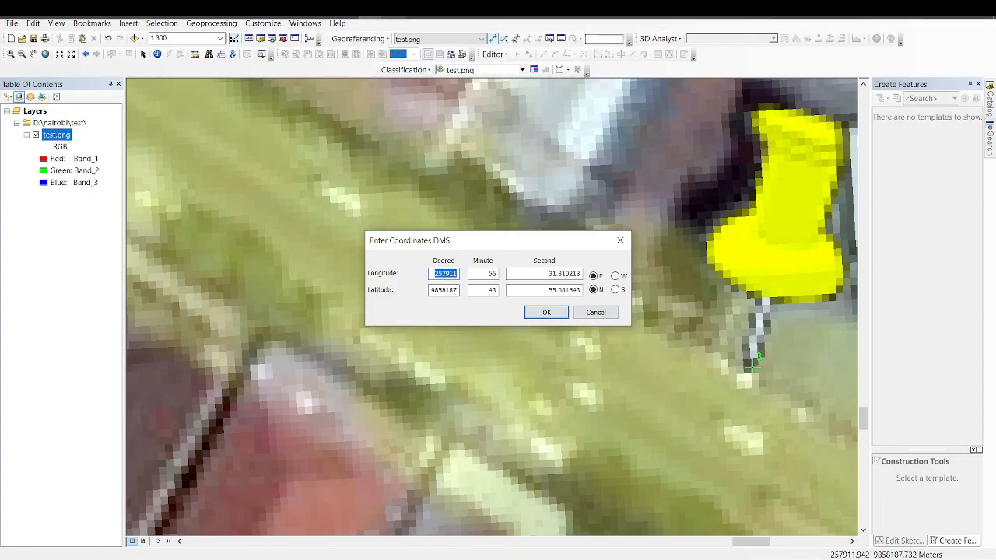
{"action": "left_click", "coordinate": [441, 11]}
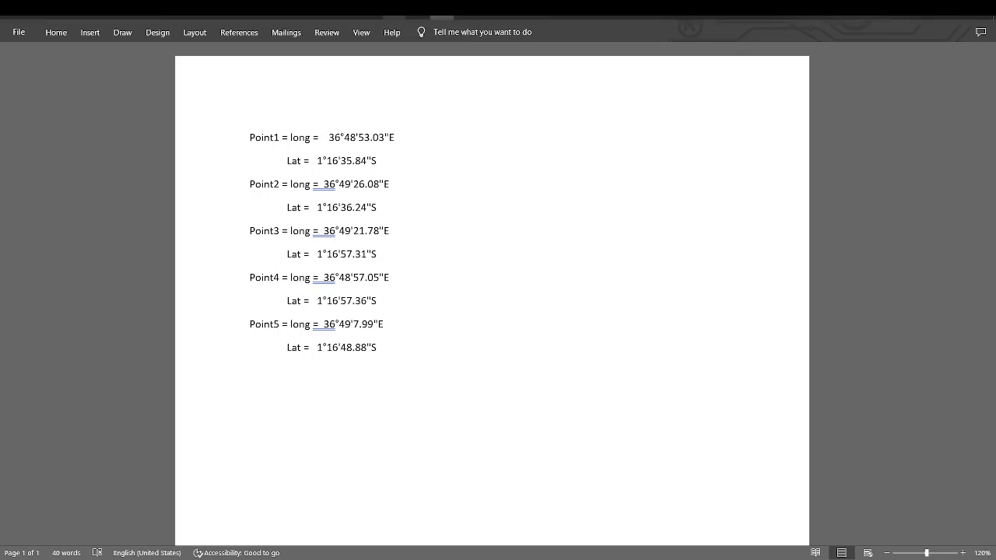
{"action": "left_click", "coordinate": [370, 10]}
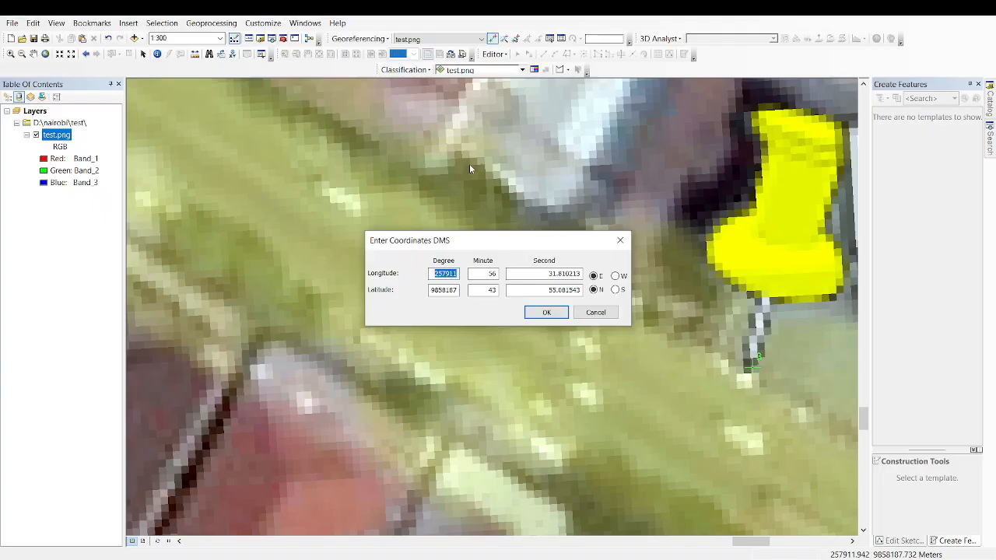
{"action": "type", "text": "36"}
{"action": "double_click", "coordinate": [492, 273]}
{"action": "type", "text": "49"}
{"action": "left_click_drag", "start_coordinate": [582, 273], "coordinate": [548, 274]}
{"action": "type", "text": "21.78"}
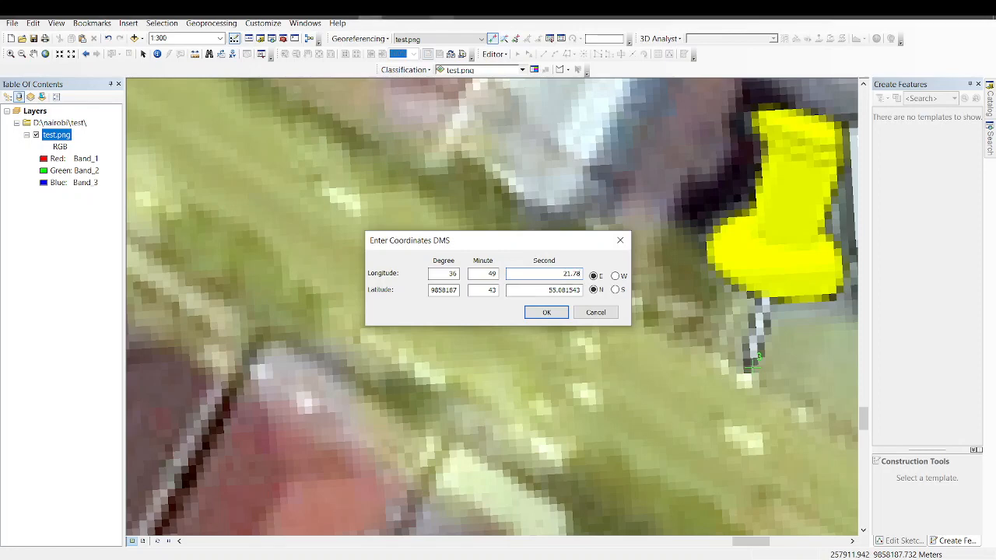
- Set the point3 control point's latitude to 1° 16' 57.31" S, consulting the Word document, and accept the coordinates in ArcMap
{"action": "key", "text": "alt+Tab"}
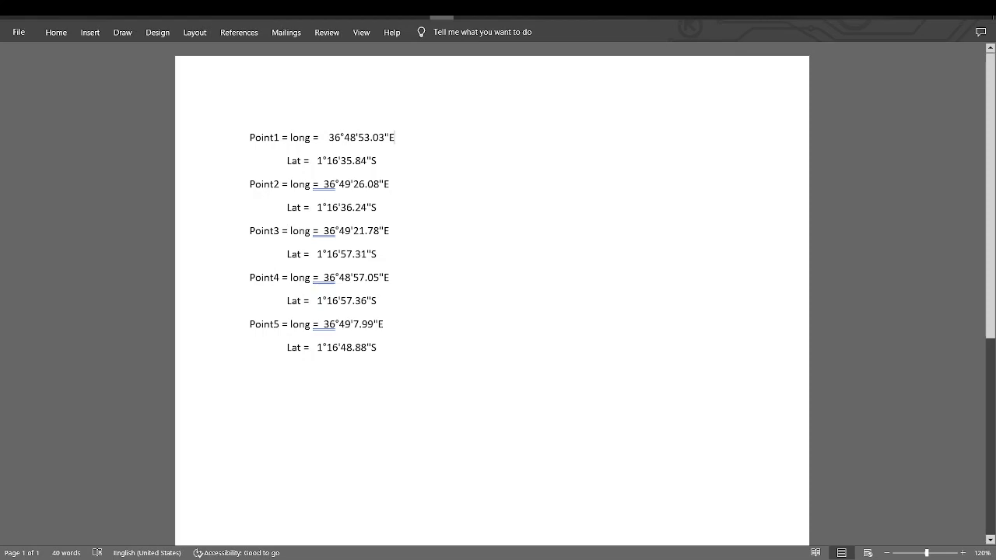
{"action": "key", "text": "alt+Tab"}
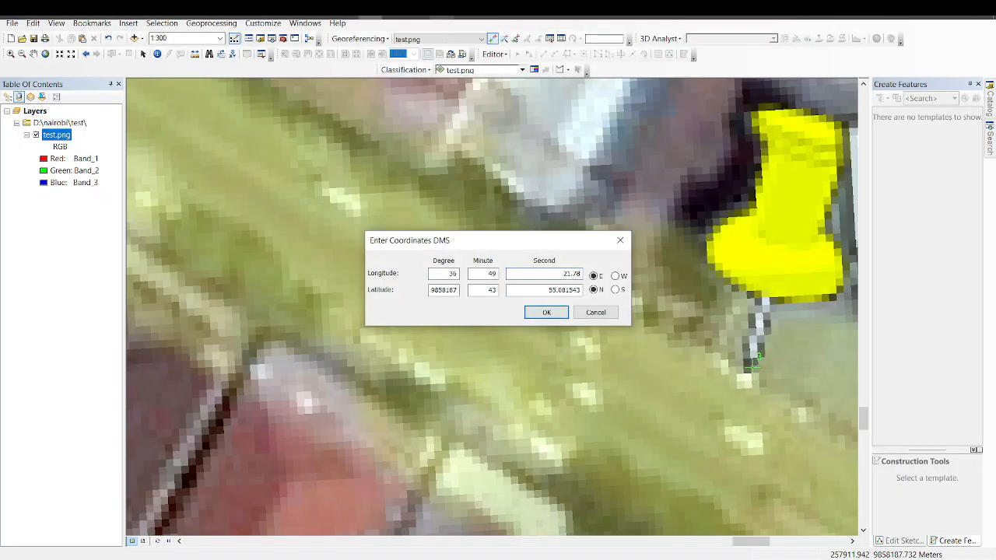
{"action": "double_click", "coordinate": [443, 289]}
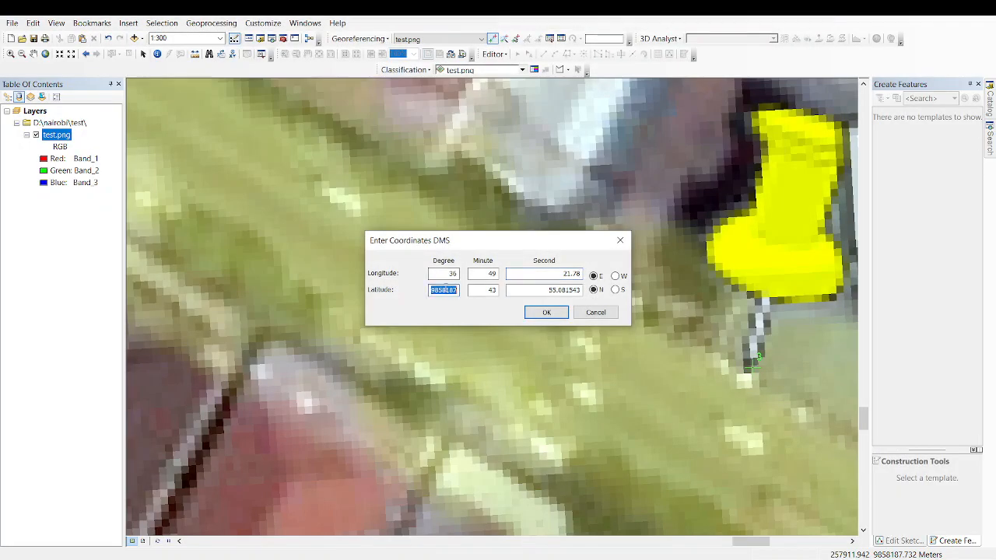
{"action": "type", "text": "1"}
{"action": "key", "text": "Tab"}
{"action": "type", "text": "1"}
{"action": "key", "text": "alt+Tab"}
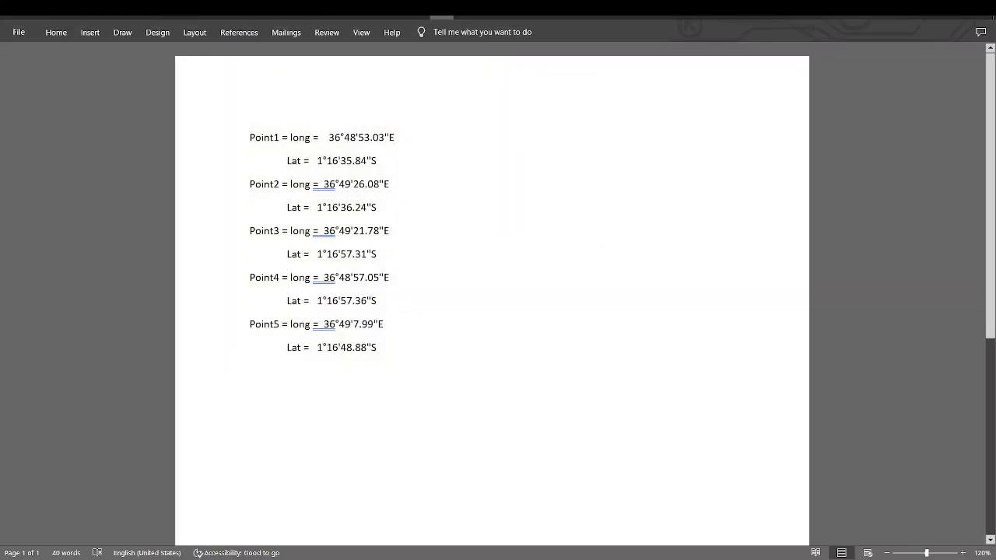
{"action": "key", "text": "alt+Tab"}
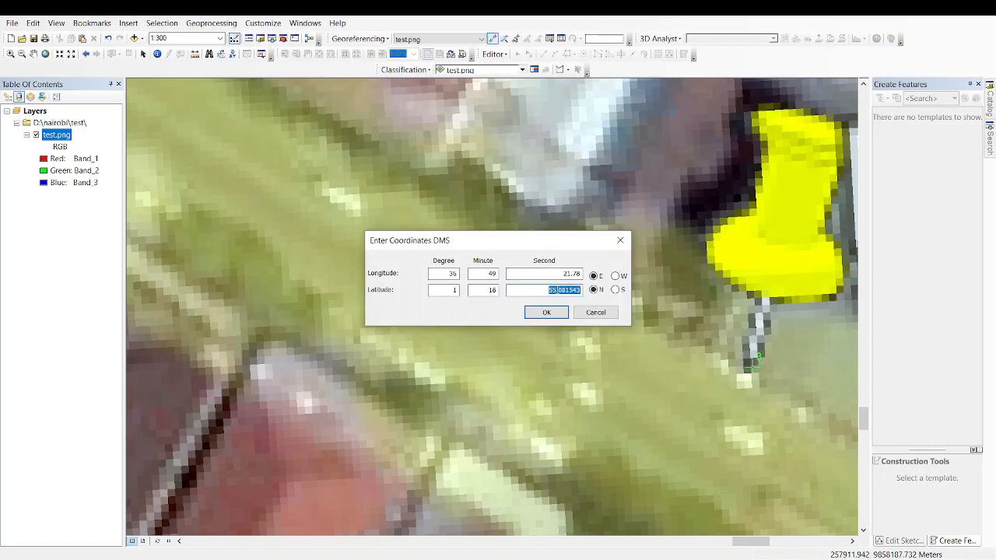
{"action": "type", "text": "57.31"}
{"action": "left_click", "coordinate": [615, 289]}
{"action": "left_click", "coordinate": [549, 312]}
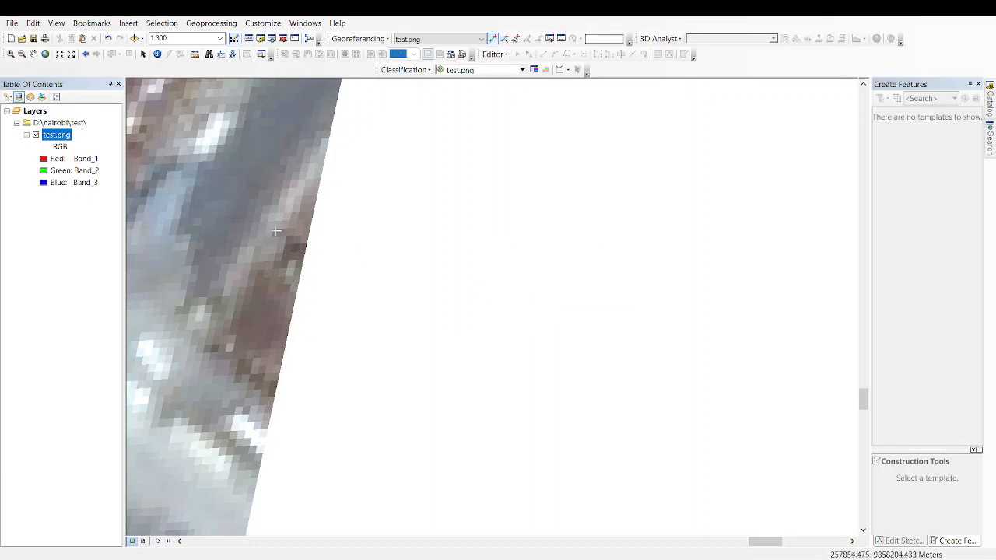
- Add a control point at the pin tip of the point4 placemark and open its degrees, minutes and seconds coordinate entry
{"action": "right_click", "coordinate": [56, 134]}
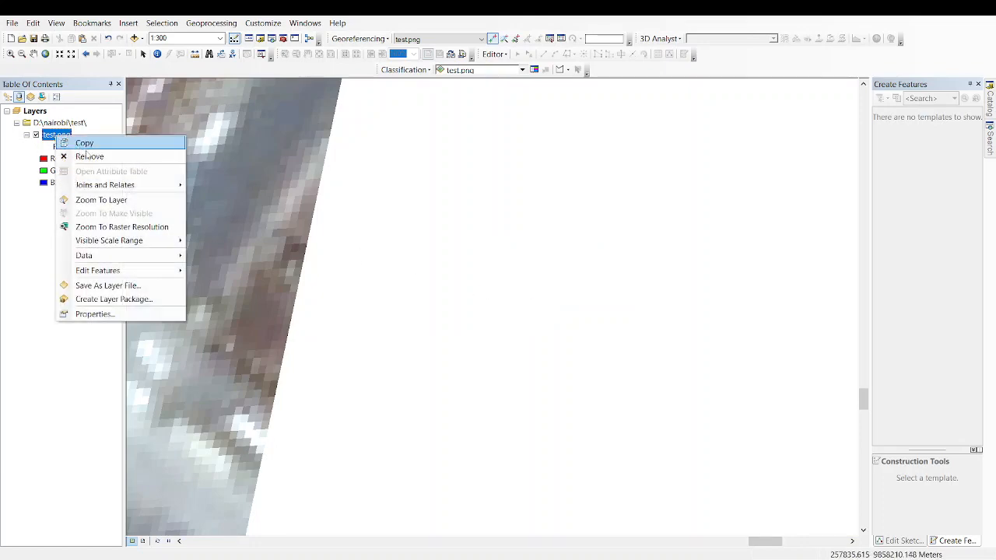
{"action": "left_click", "coordinate": [94, 201]}
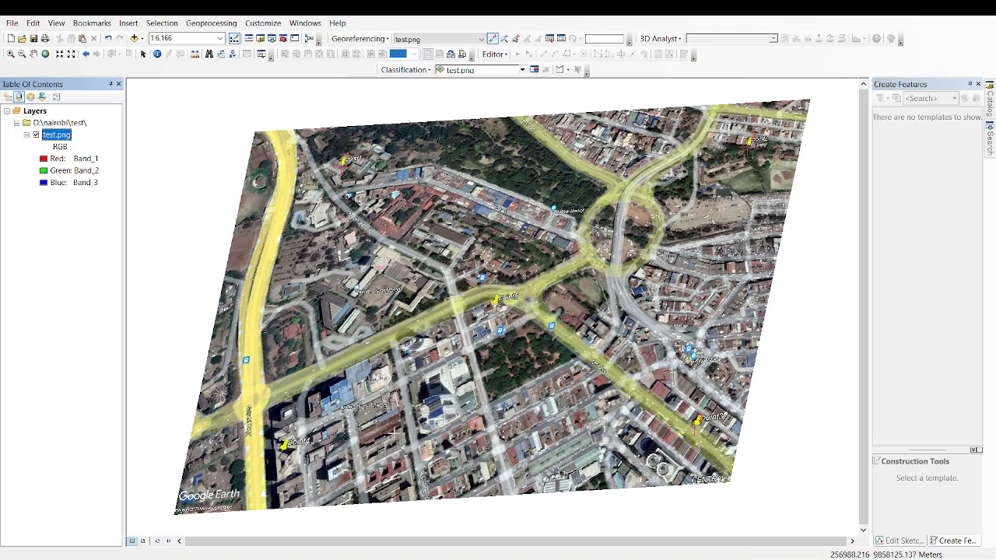
{"action": "scroll", "coordinate": [272, 461], "scroll_direction": "down", "scroll_amount": 2}
{"action": "scroll", "coordinate": [276, 460], "scroll_direction": "down", "scroll_amount": 6}
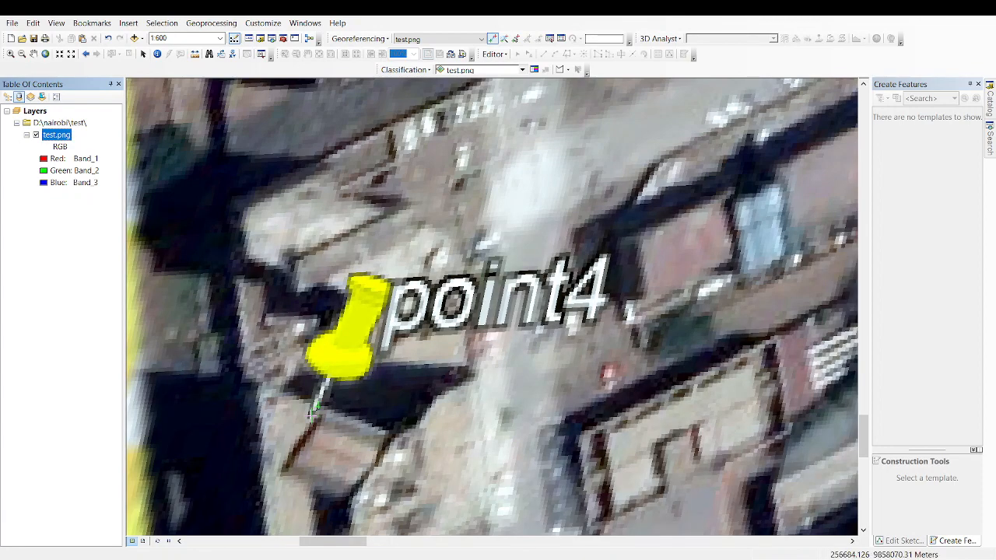
{"action": "right_click", "coordinate": [311, 414]}
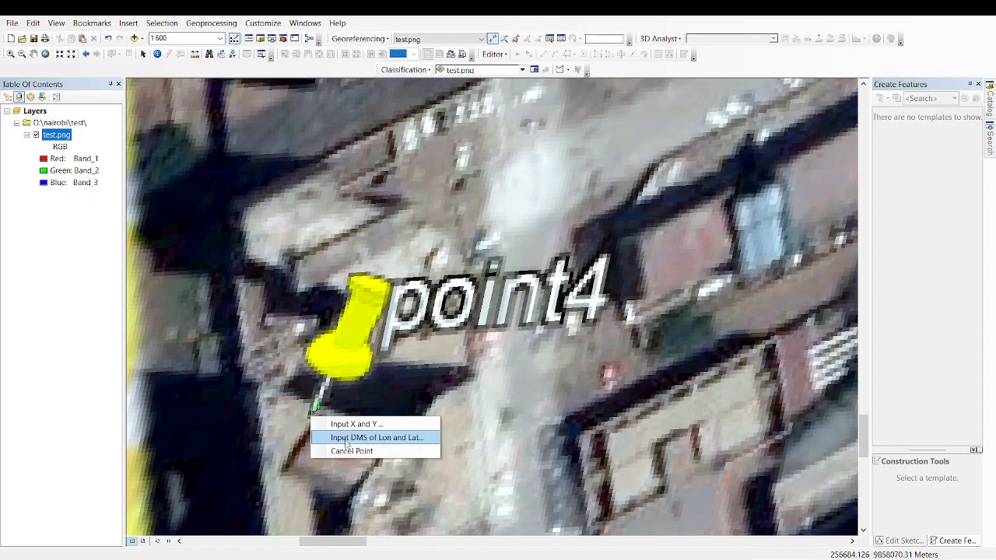
{"action": "left_click", "coordinate": [347, 437]}
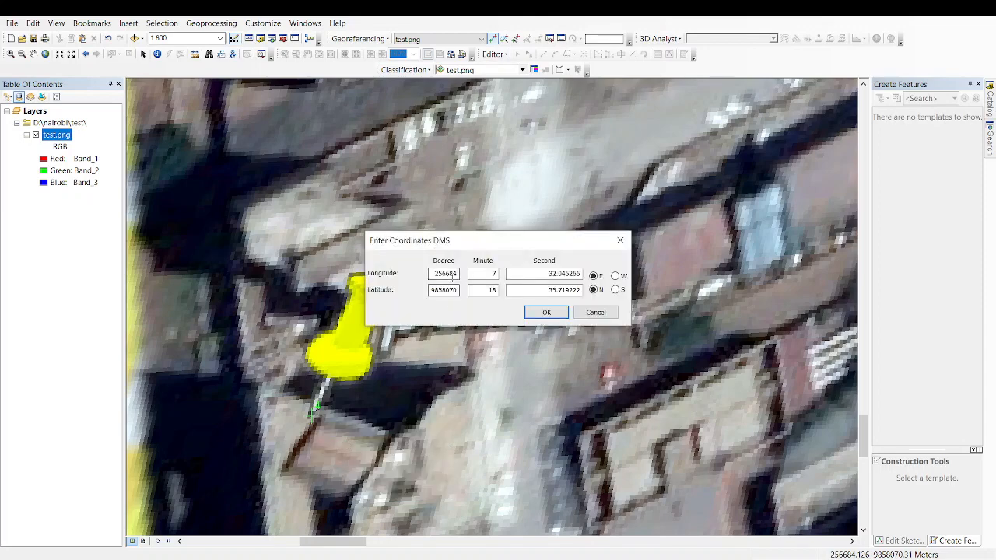
- Set the point4 control point's longitude to 36° 48' 57.05" E, consulting the Word document for the recorded value
{"action": "key", "text": "alt+Tab"}
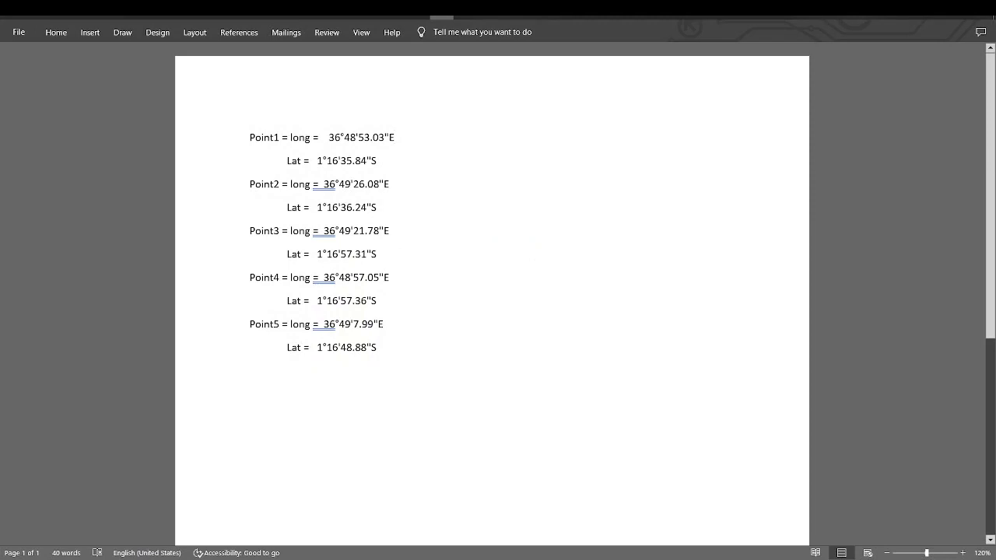
{"action": "key", "text": "alt+Tab"}
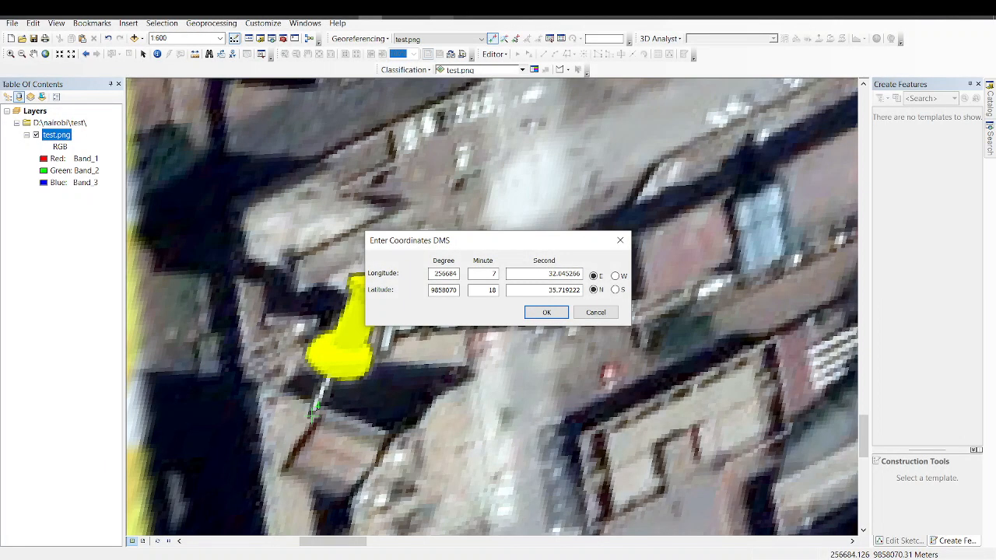
{"action": "left_click_drag", "start_coordinate": [458, 273], "coordinate": [430, 273]}
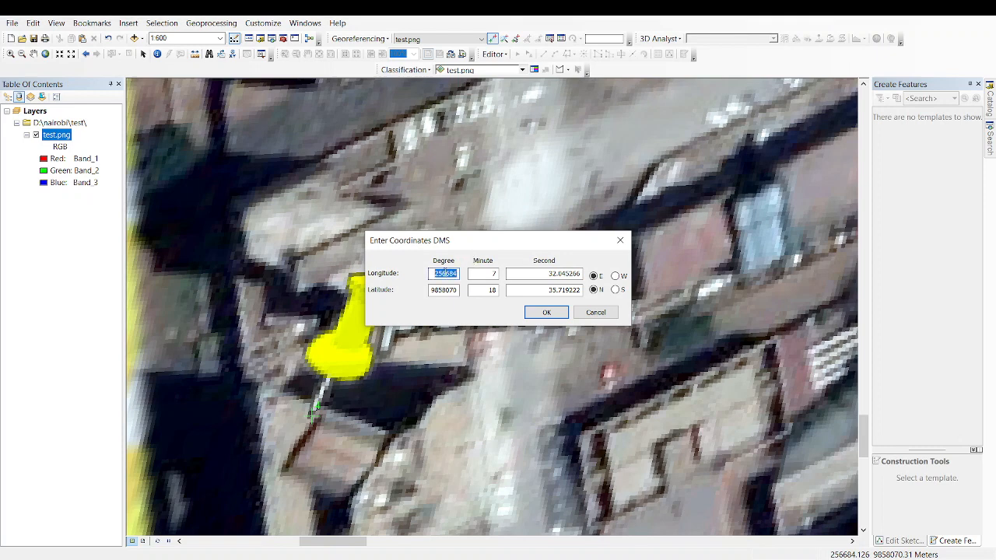
{"action": "type", "text": "4"}
{"action": "key", "text": "BackSpace"}
{"action": "key", "text": "BackSpace"}
{"action": "key", "text": "Tab"}
{"action": "key", "text": "Tab"}
{"action": "type", "text": "4"}
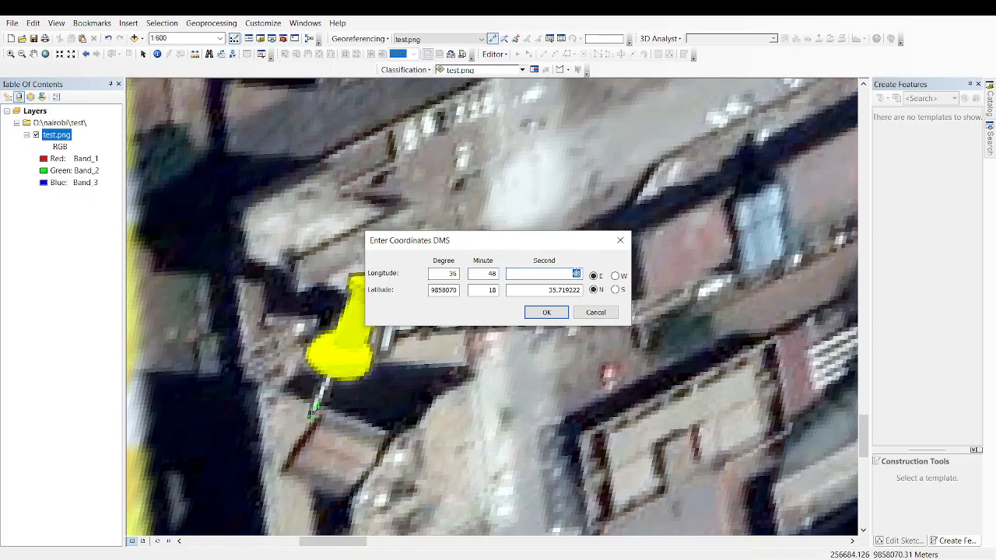
{"action": "type", "text": "57.05"}
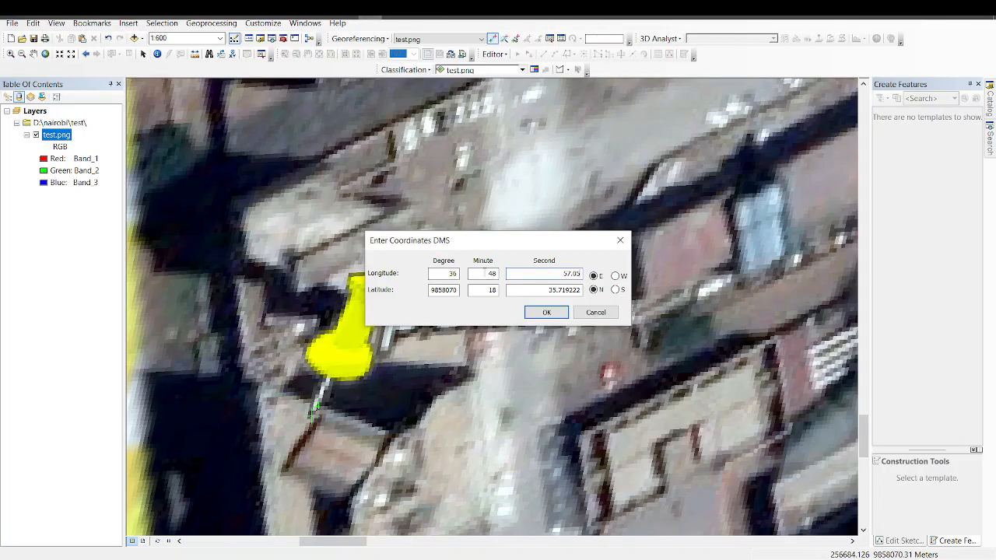
- Set the point4 control point's latitude to 1° 16' 57.36" S, consulting the Word document, and accept the coordinates in ArcMap
{"action": "double_click", "coordinate": [445, 289]}
{"action": "type", "text": "1"}
{"action": "key", "text": "Tab"}
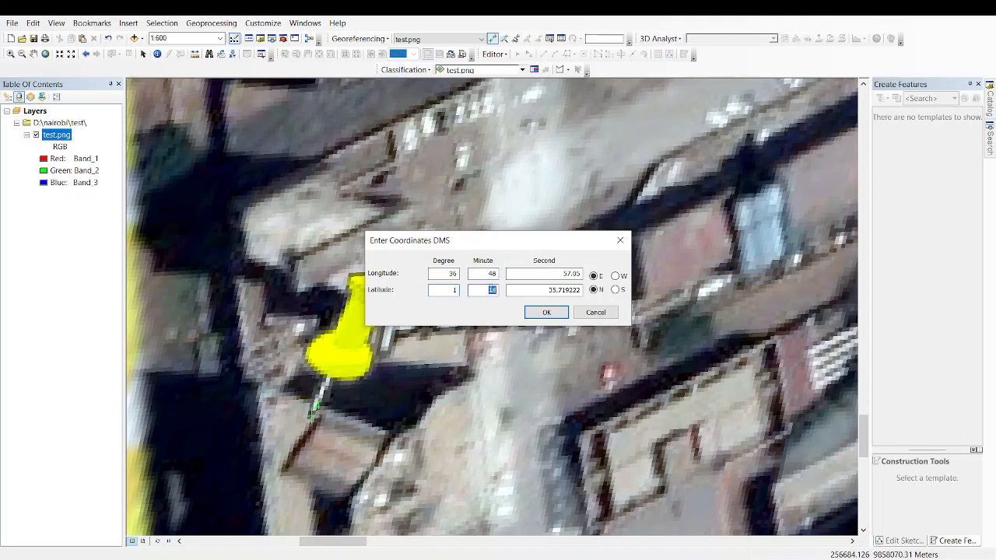
{"action": "type", "text": "16"}
{"action": "double_click", "coordinate": [564, 290]}
{"action": "key", "text": "BackSpace"}
{"action": "key", "text": "alt+Tab"}
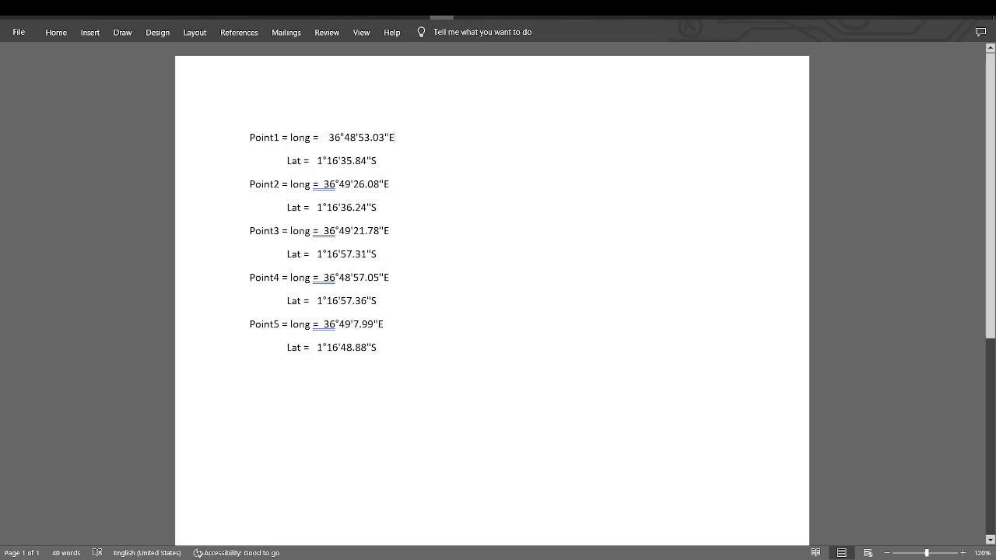
{"action": "key", "text": "alt+Tab"}
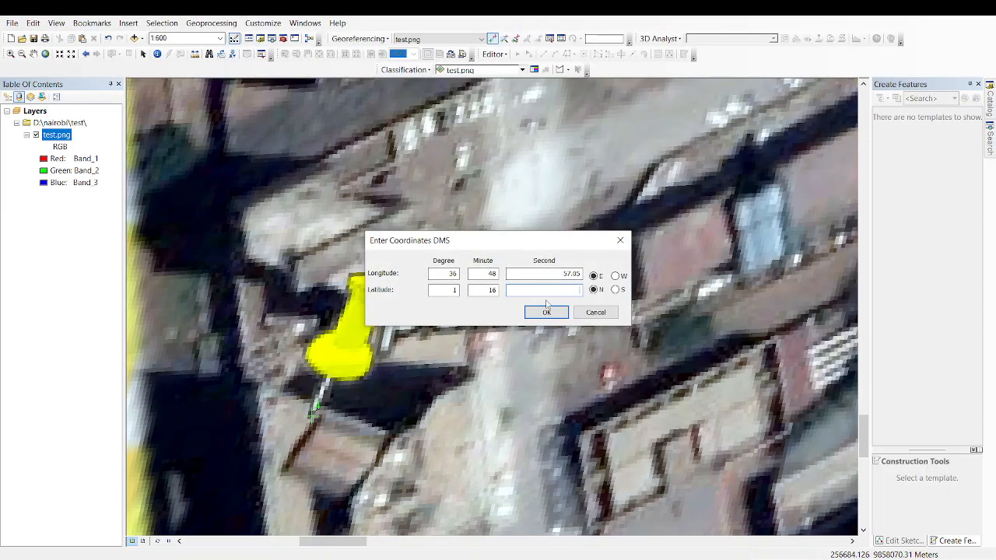
{"action": "type", "text": "57.36"}
{"action": "left_click", "coordinate": [615, 290]}
{"action": "left_click", "coordinate": [547, 313]}
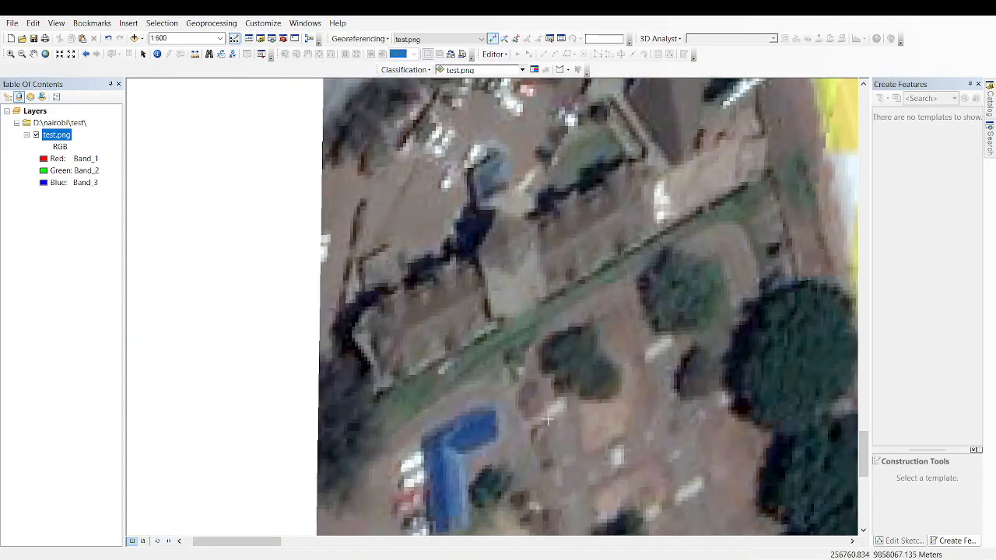
- Add a control point at the pin tip of the point5 placemark and open its degrees, minutes and seconds coordinate entry
{"action": "right_click", "coordinate": [51, 134]}
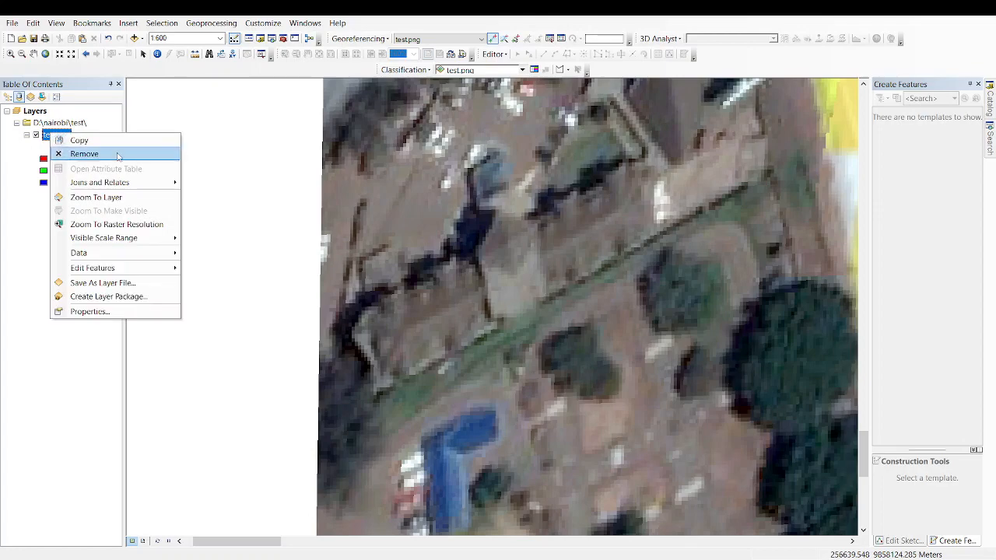
{"action": "left_click", "coordinate": [97, 197]}
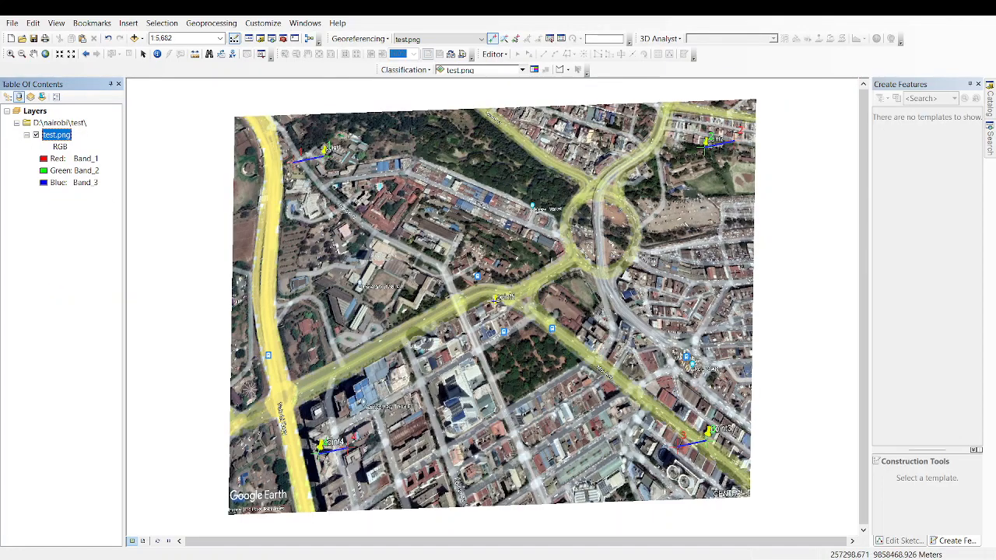
{"action": "scroll", "coordinate": [494, 303], "scroll_direction": "up", "scroll_amount": 10}
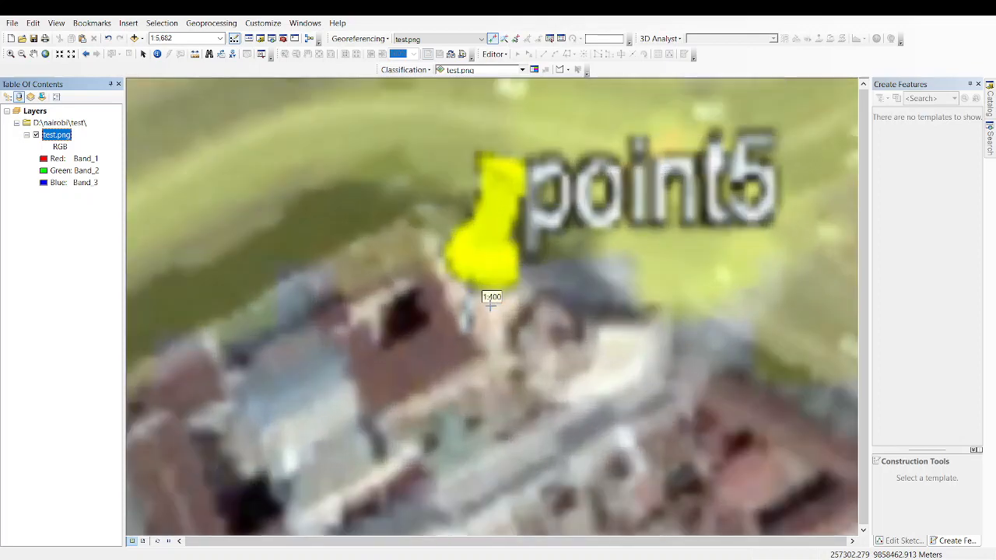
{"action": "scroll", "coordinate": [490, 305], "scroll_direction": "up", "scroll_amount": 2}
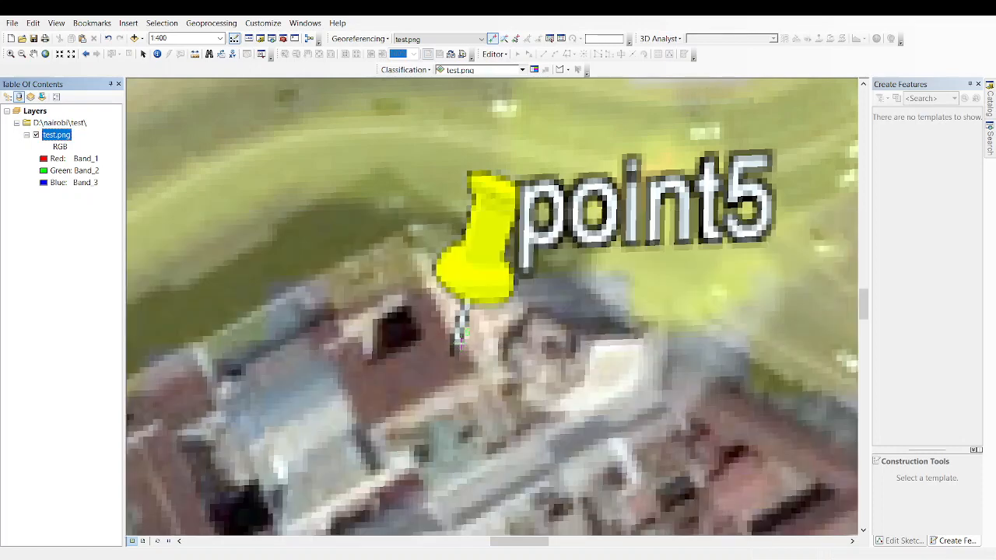
{"action": "right_click", "coordinate": [462, 336]}
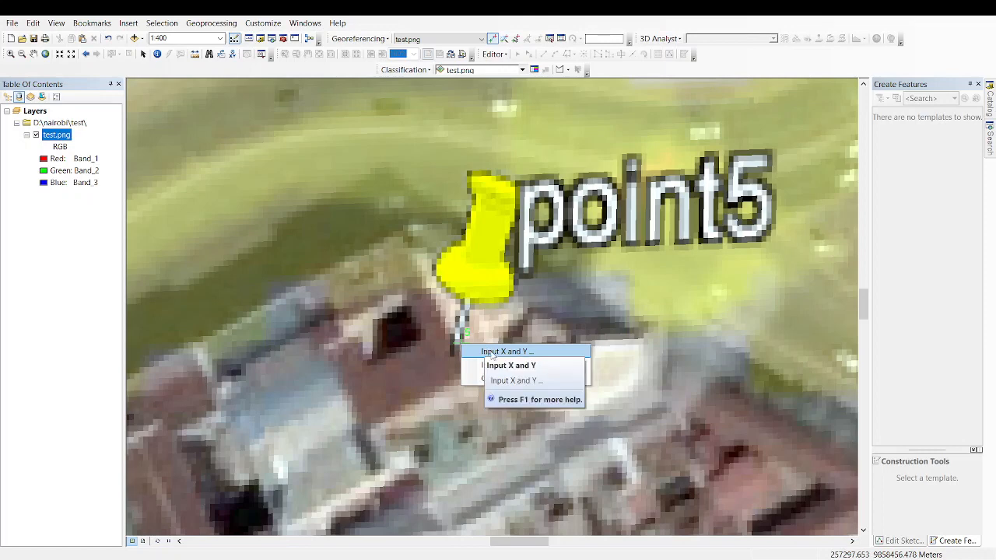
{"action": "left_click", "coordinate": [498, 379]}
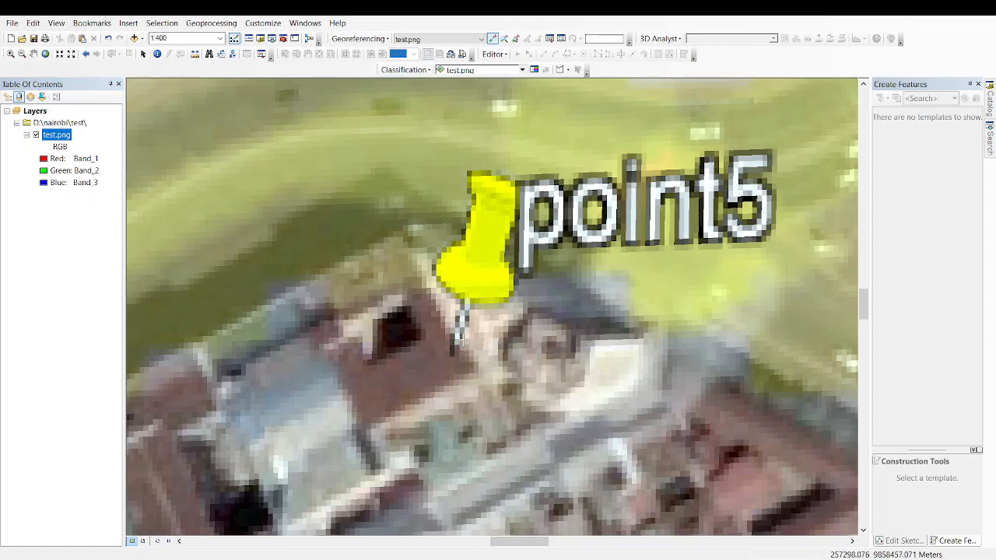
{"action": "left_click", "coordinate": [461, 335]}
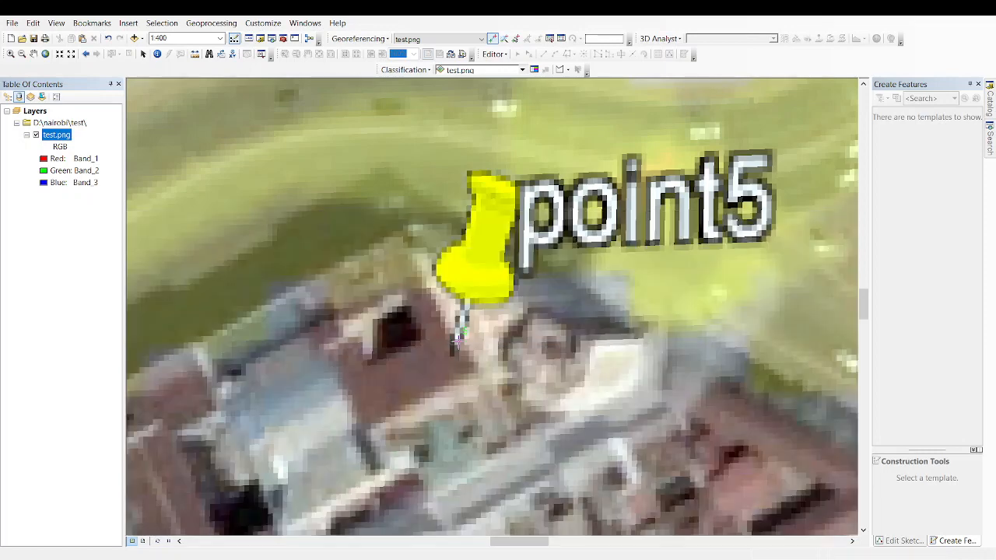
{"action": "right_click", "coordinate": [459, 336]}
{"action": "left_click", "coordinate": [487, 362]}
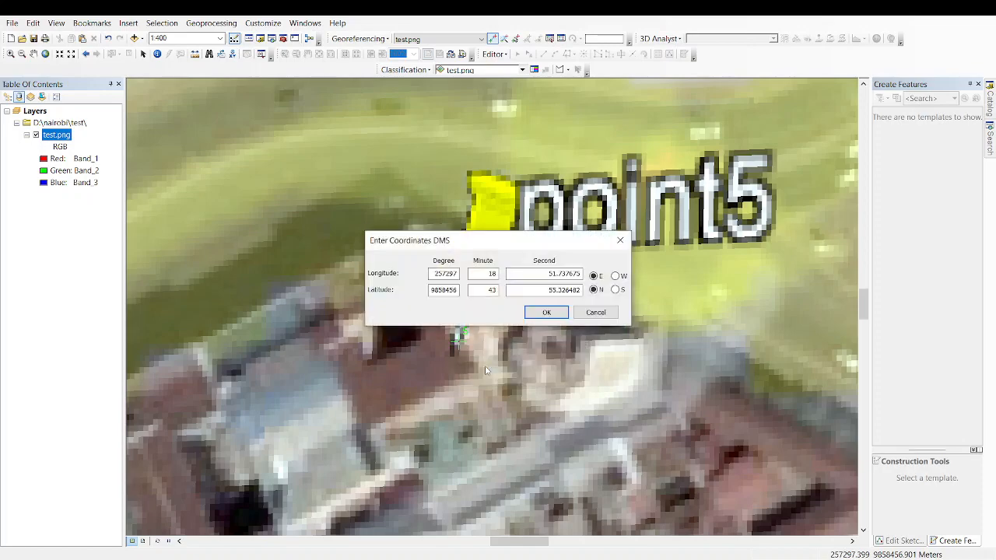
- Set the point5 control point's longitude to 36° 49' 7.99" E, consulting the Word document for the recorded value
{"action": "double_click", "coordinate": [445, 274]}
{"action": "key", "text": "BackSpace"}
{"action": "key", "text": "alt+Tab"}
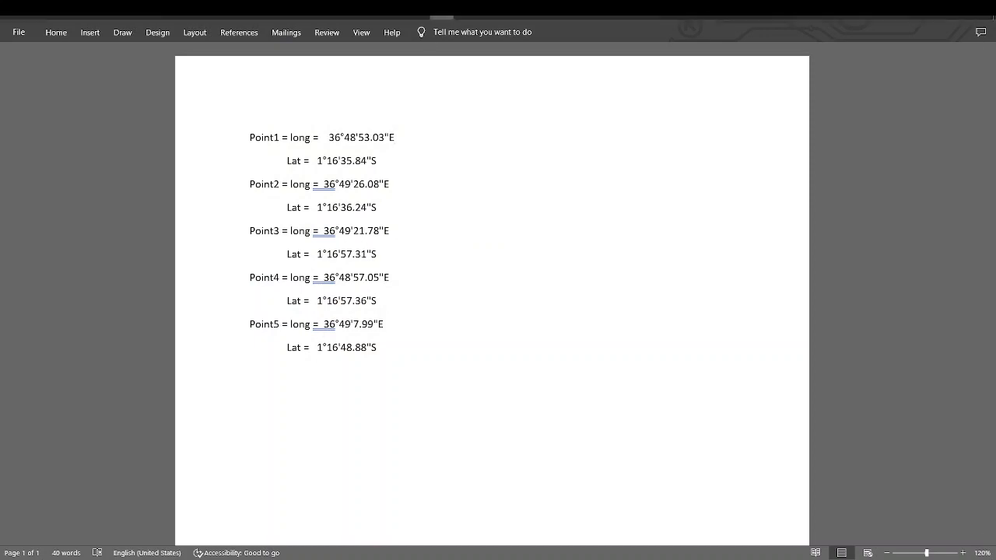
{"action": "key", "text": "alt+Tab"}
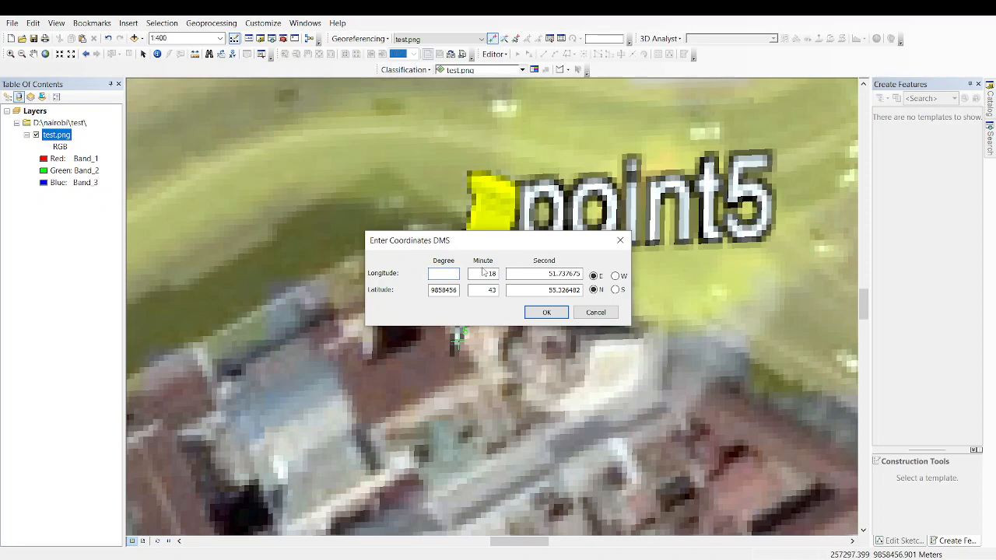
{"action": "key", "text": "Tab"}
{"action": "double_click", "coordinate": [557, 273]}
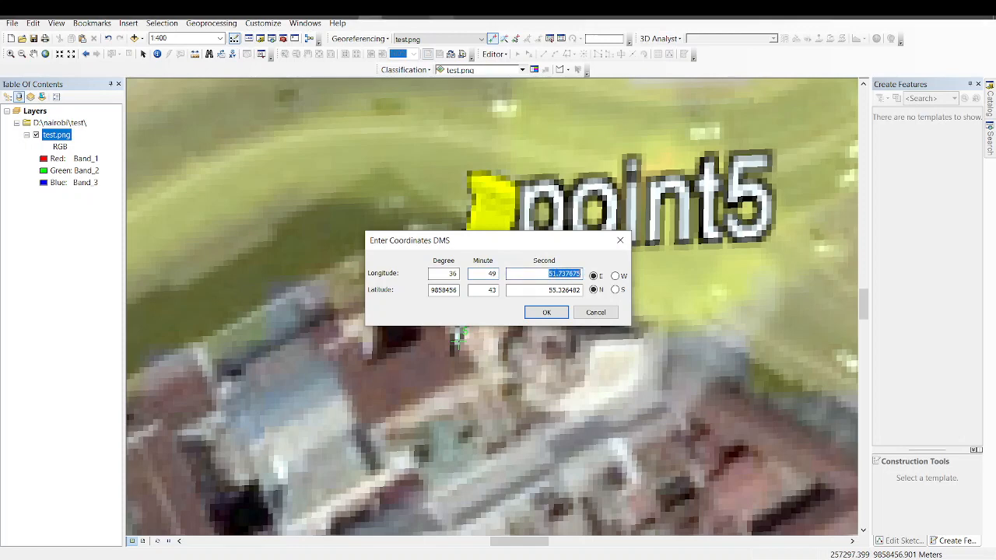
{"action": "type", "text": "7."}
{"action": "left_click", "coordinate": [440, 11]}
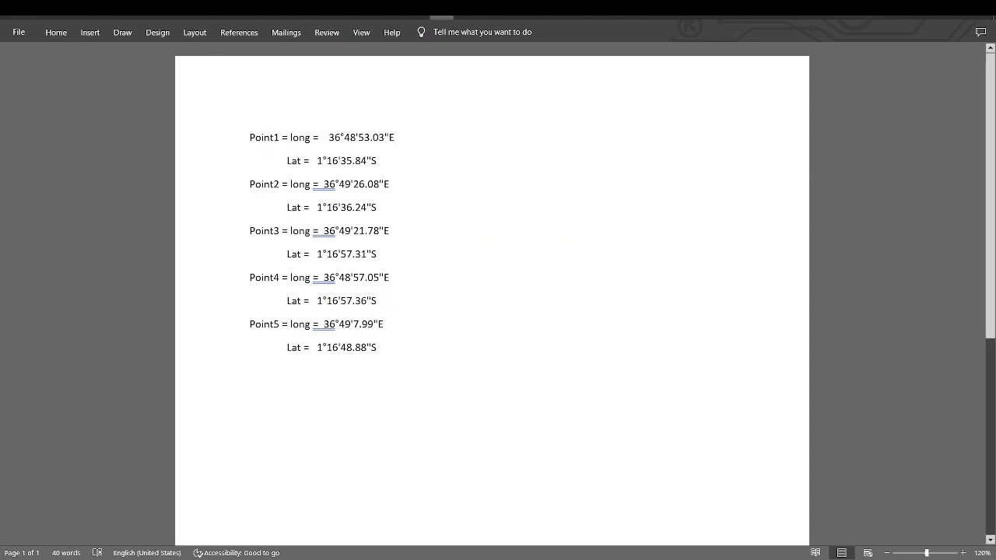
{"action": "left_click", "coordinate": [441, 12]}
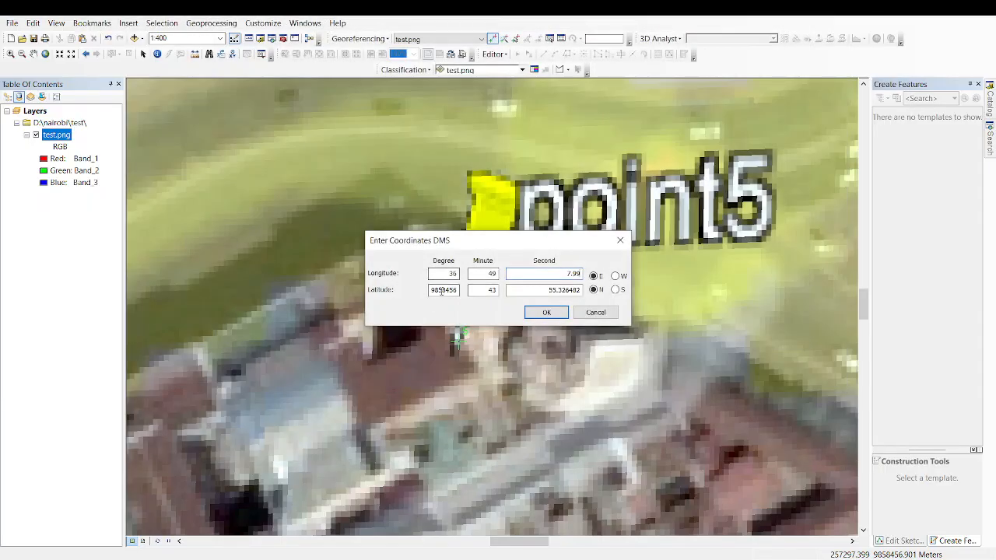
- Set the point5 control point's latitude to 1° 16' 48.88" S, consulting the Word document, and accept the coordinates in ArcMap
{"action": "double_click", "coordinate": [441, 291]}
{"action": "type", "text": "1"}
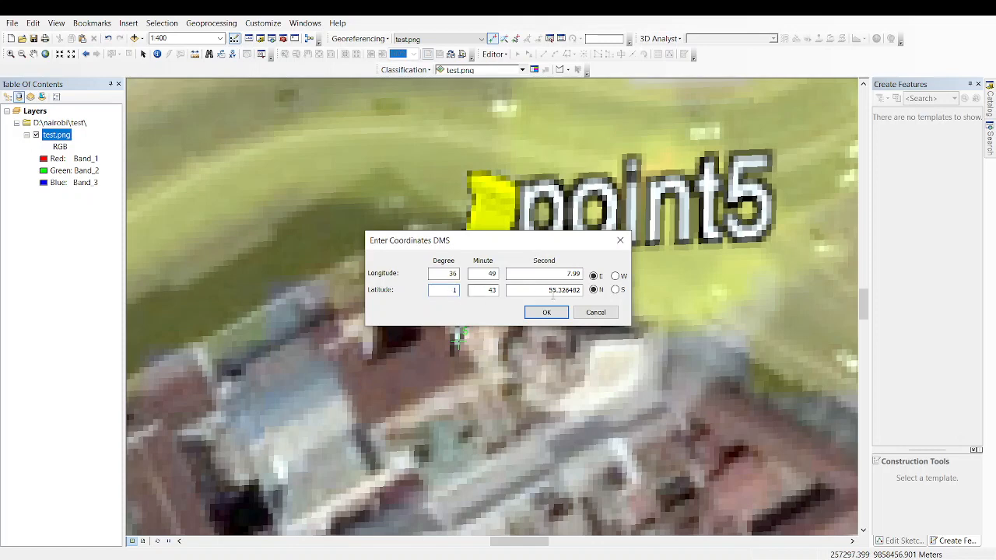
{"action": "double_click", "coordinate": [492, 290]}
{"action": "double_click", "coordinate": [551, 289]}
{"action": "left_click", "coordinate": [441, 13]}
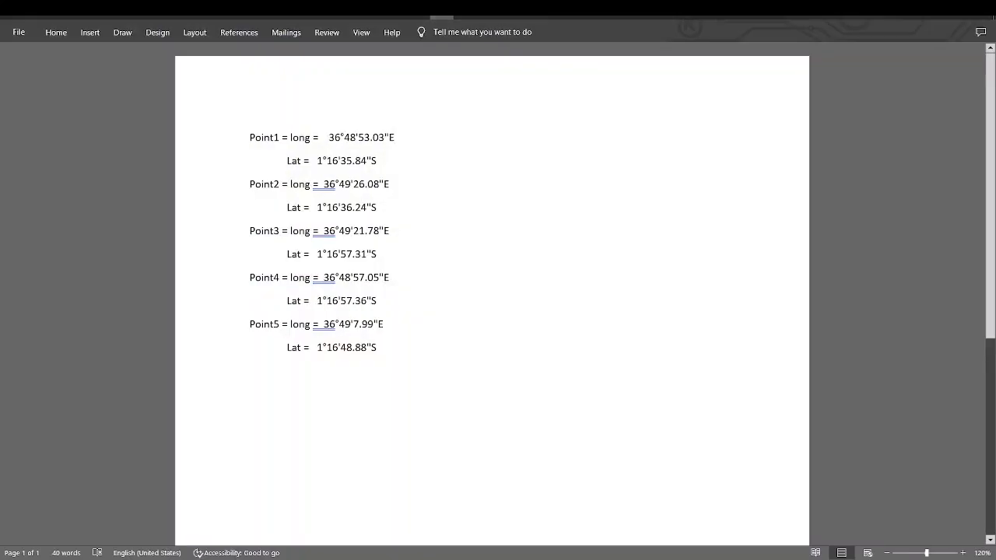
{"action": "key", "text": "alt+Tab"}
{"action": "type", "text": "4"}
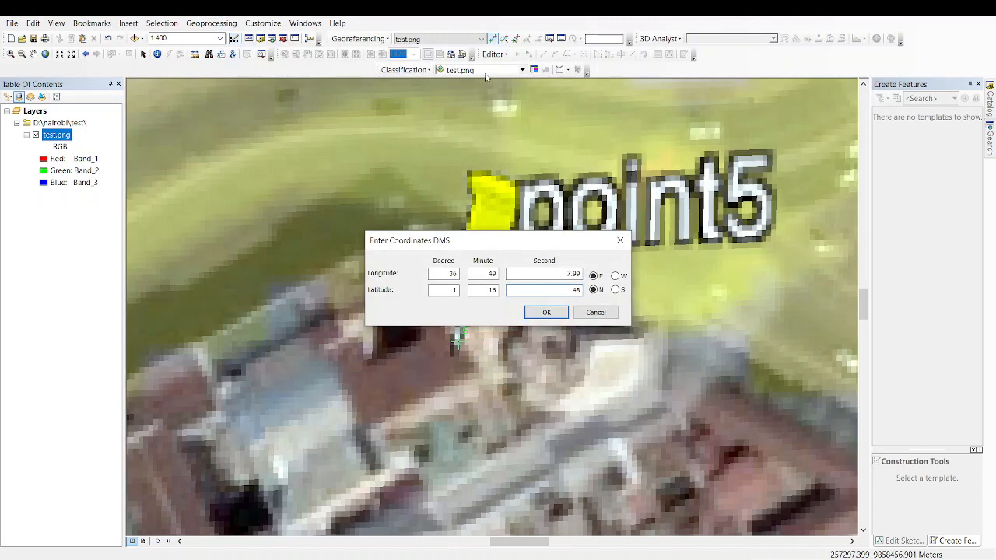
{"action": "type", "text": "8.88"}
{"action": "left_click", "coordinate": [546, 312]}
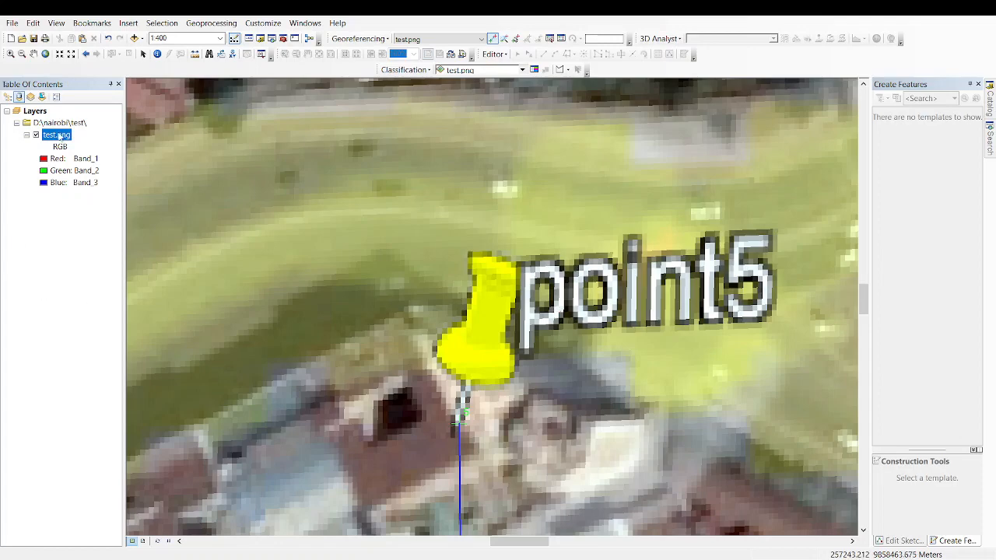
- View the full extent of test.png and examine how the five control point links fit the placemarks
{"action": "right_click", "coordinate": [59, 137]}
{"action": "left_click", "coordinate": [105, 193]}
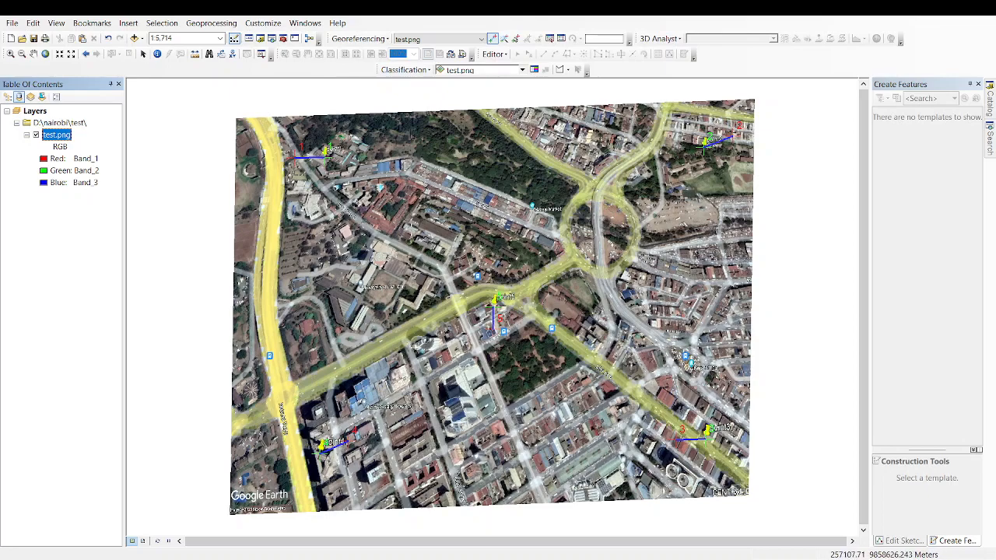
{"action": "scroll", "coordinate": [413, 222], "scroll_direction": "up", "scroll_amount": 4}
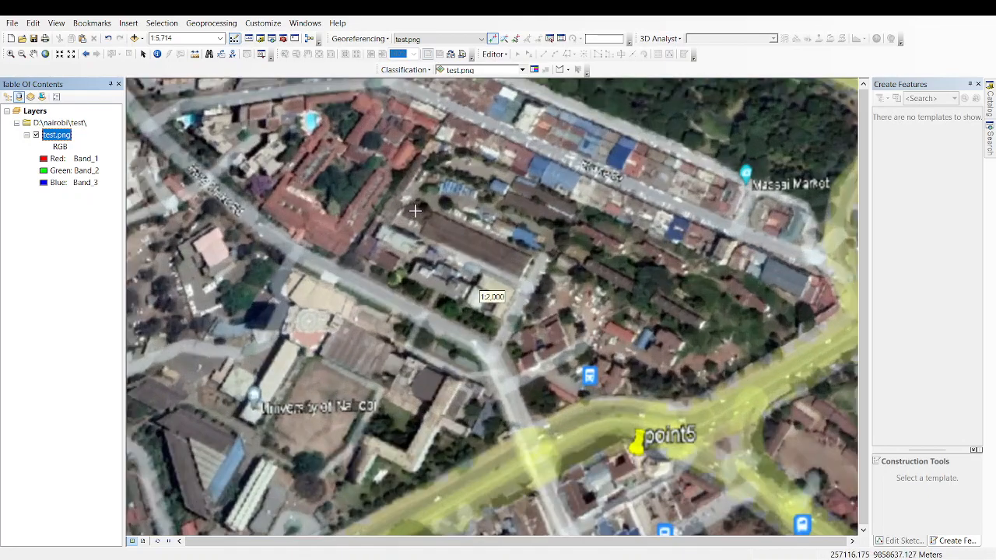
{"action": "scroll", "coordinate": [414, 210], "scroll_direction": "down", "scroll_amount": 3}
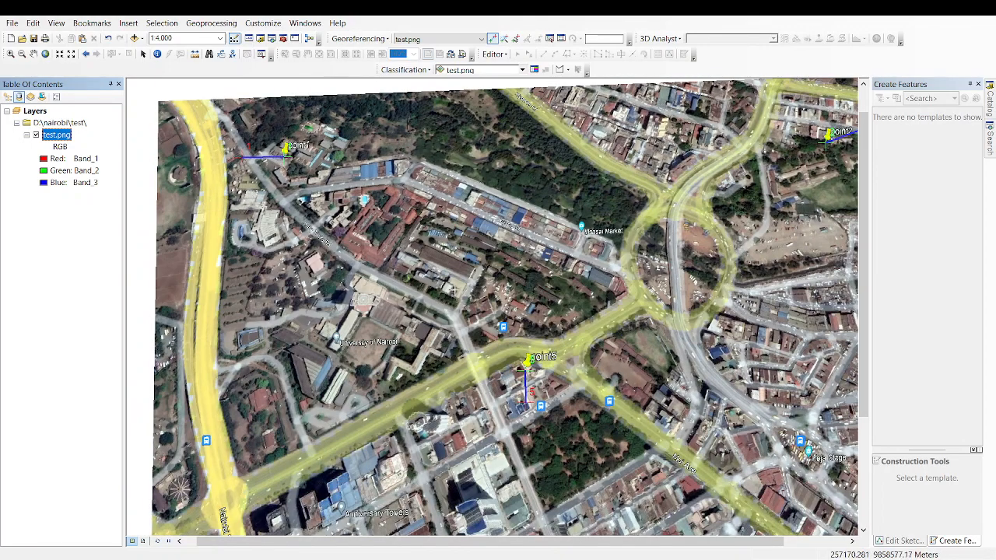
{"action": "scroll", "coordinate": [475, 308], "scroll_direction": "down", "scroll_amount": 3}
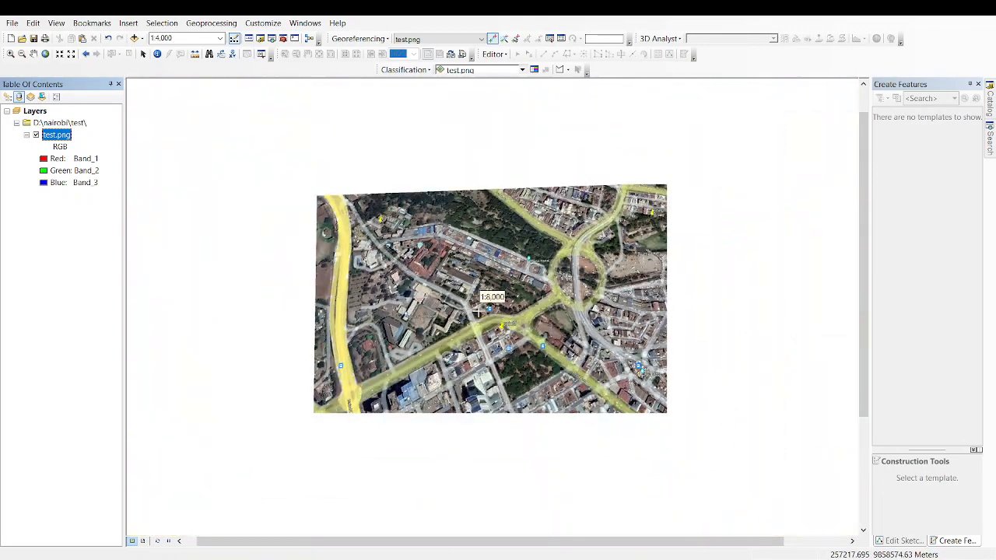
{"action": "scroll", "coordinate": [476, 311], "scroll_direction": "up", "scroll_amount": 3}
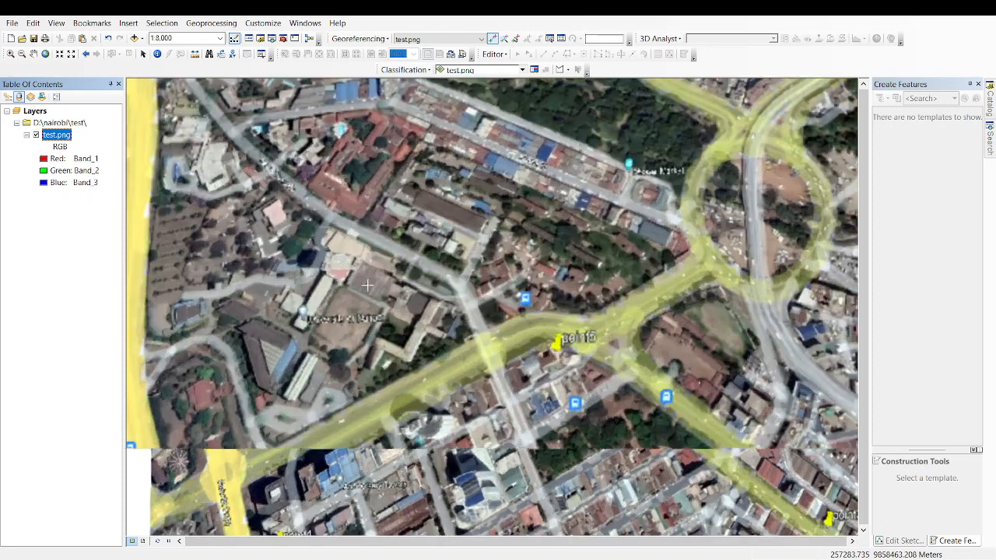
{"action": "scroll", "coordinate": [404, 275], "scroll_direction": "down", "scroll_amount": 3}
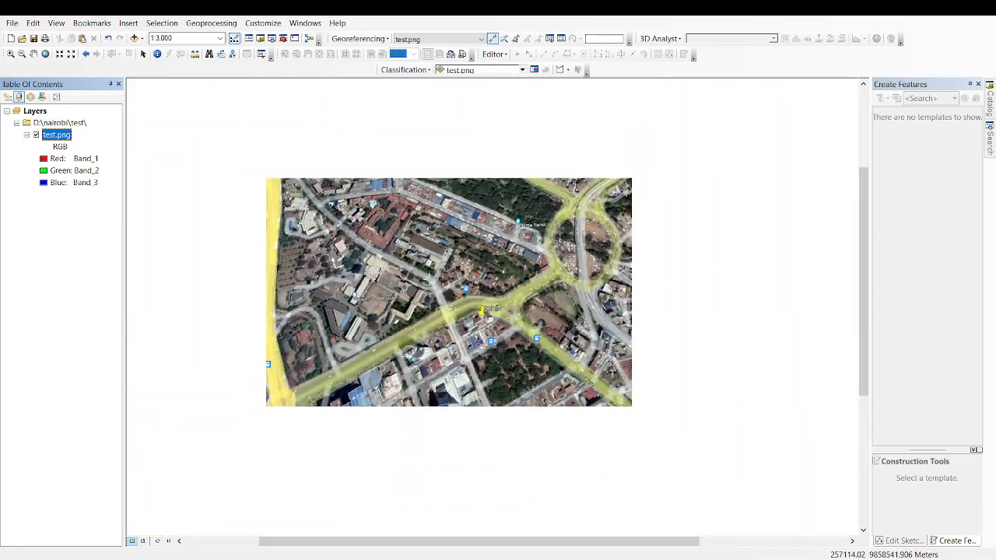
{"action": "scroll", "coordinate": [406, 287], "scroll_direction": "down", "scroll_amount": 2}
{"action": "scroll", "coordinate": [398, 291], "scroll_direction": "up", "scroll_amount": 2}
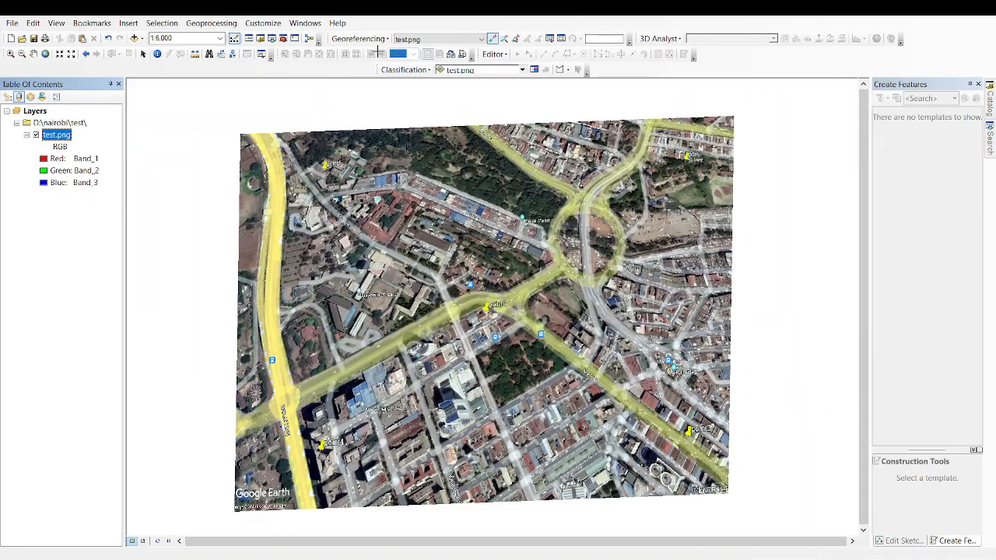
- Save the current warp to test.png with Update Georeferencing
{"action": "left_click", "coordinate": [374, 39]}
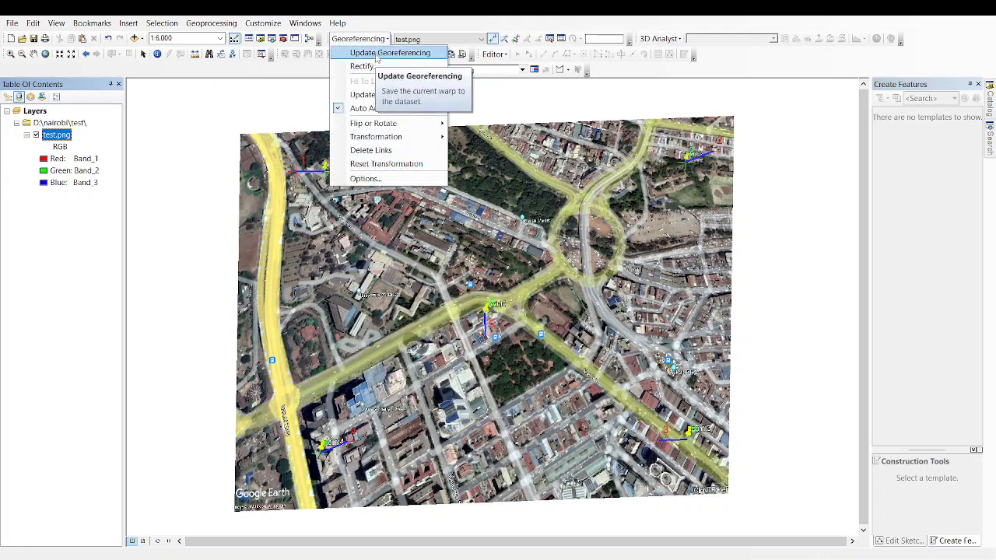
{"action": "left_click", "coordinate": [376, 53]}
{"action": "left_click", "coordinate": [374, 39]}
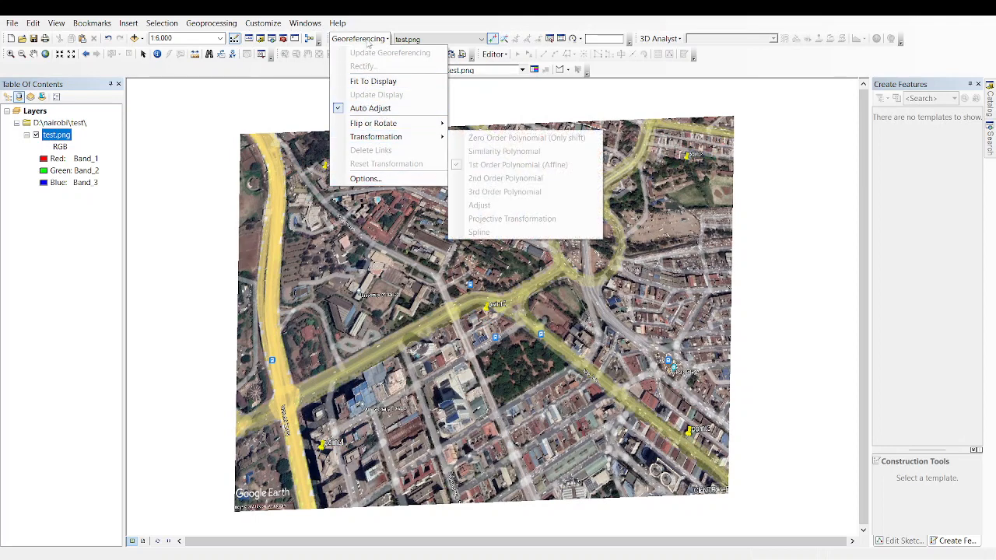
{"action": "left_click", "coordinate": [369, 43]}
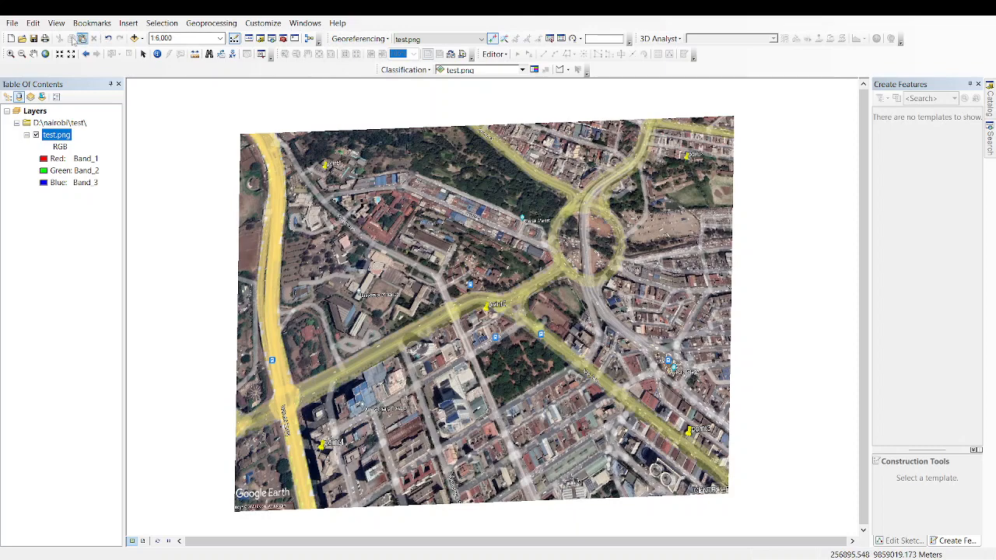
- Examine the georeferenced test.png image around the placemarks, roads and roundabout, using the Pan tool
{"action": "left_click", "coordinate": [34, 53]}
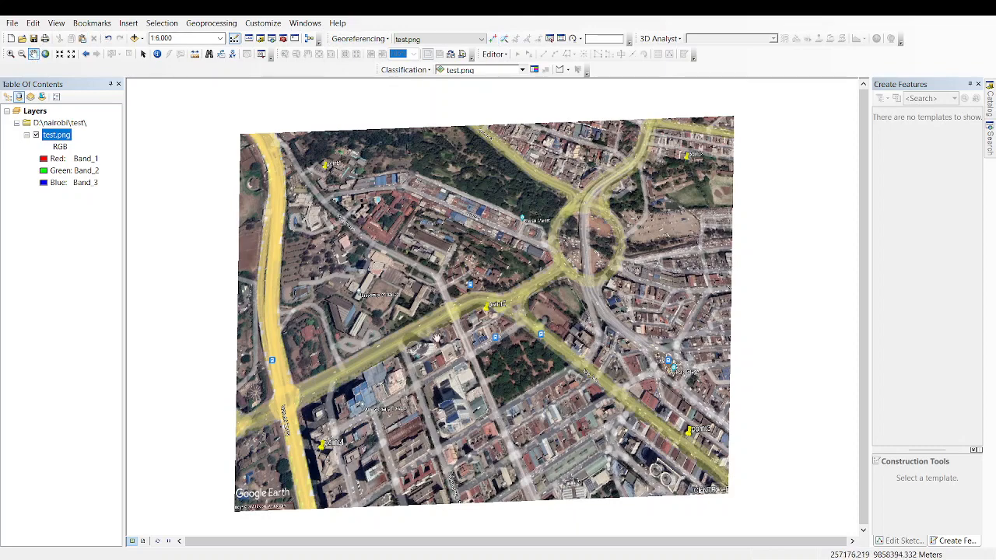
{"action": "scroll", "coordinate": [443, 340], "scroll_direction": "down", "scroll_amount": 5}
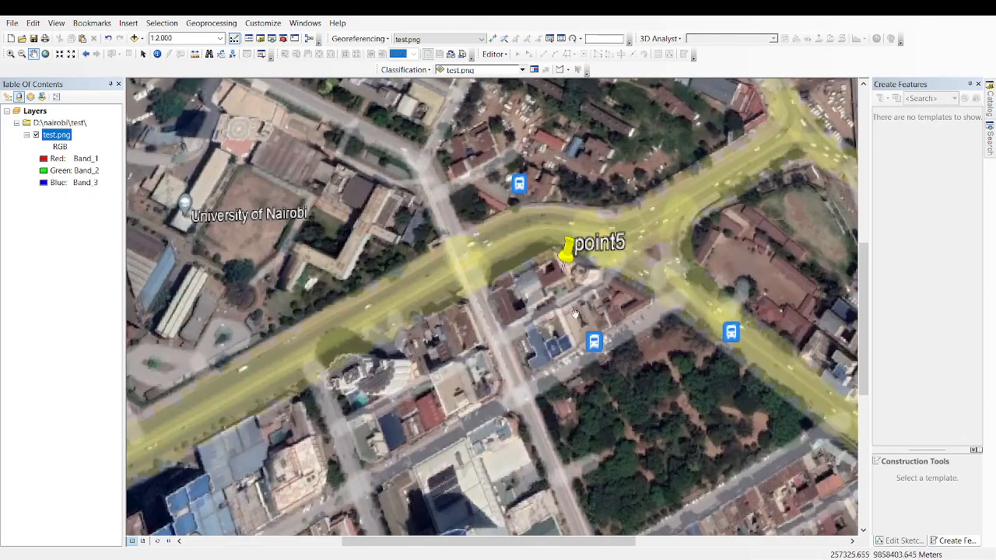
{"action": "left_click_drag", "start_coordinate": [483, 228], "coordinate": [582, 340]}
{"action": "scroll", "coordinate": [577, 339], "scroll_direction": "up", "scroll_amount": 1}
{"action": "scroll", "coordinate": [580, 331], "scroll_direction": "up", "scroll_amount": 3}
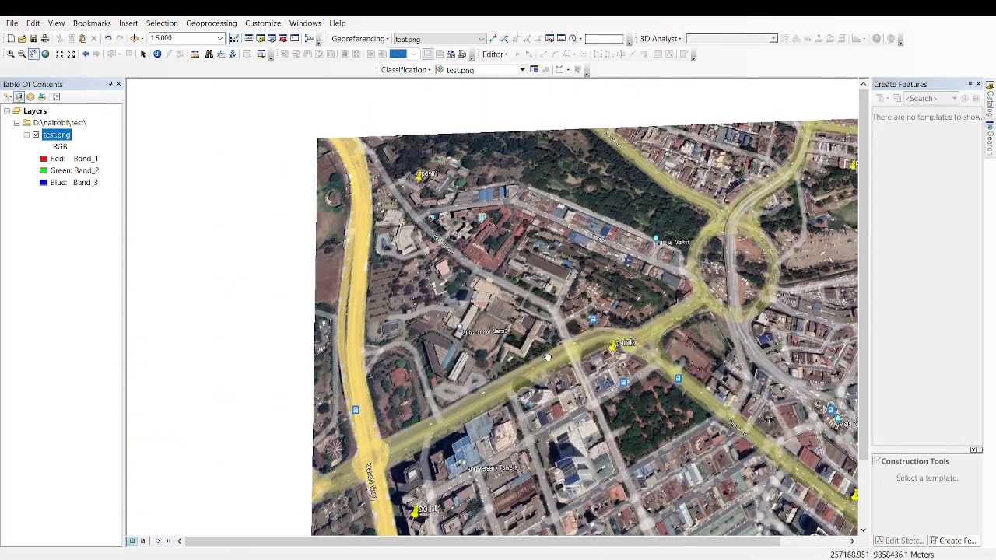
{"action": "left_click_drag", "start_coordinate": [548, 356], "coordinate": [490, 287]}
{"action": "left_click_drag", "start_coordinate": [555, 274], "coordinate": [500, 270]}
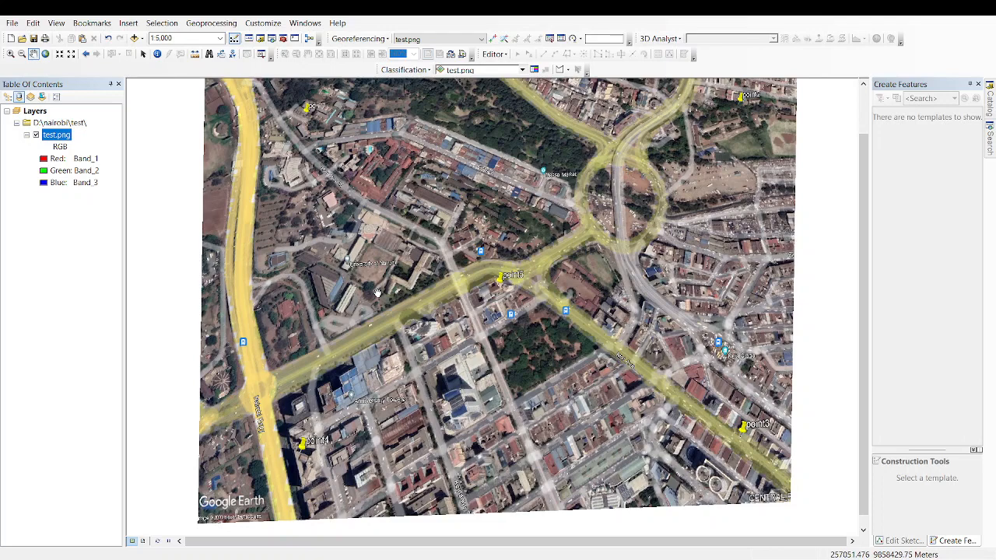
{"action": "left_click_drag", "start_coordinate": [466, 175], "coordinate": [461, 205]}
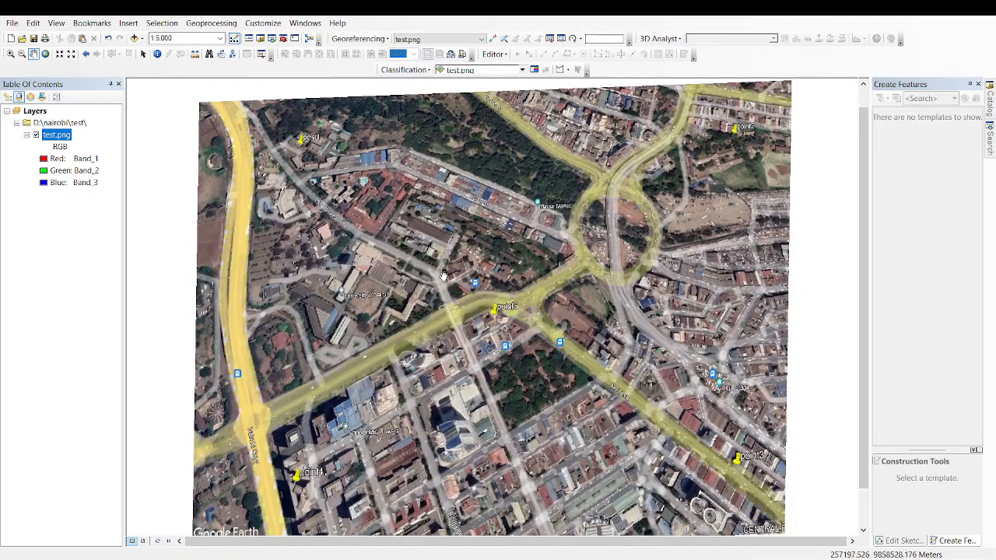
{"action": "left_click_drag", "start_coordinate": [440, 242], "coordinate": [441, 255]}
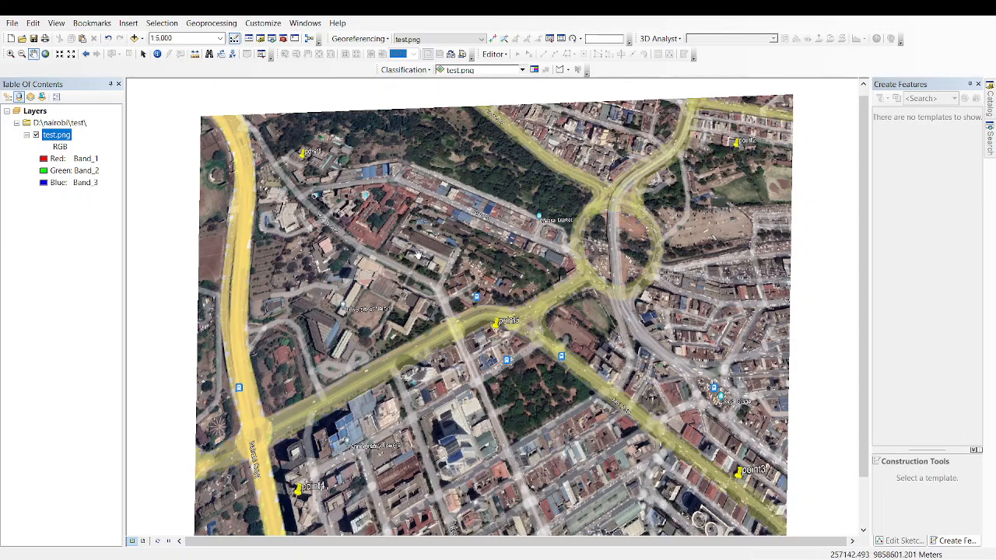
{"action": "scroll", "coordinate": [434, 277], "scroll_direction": "up", "scroll_amount": 2}
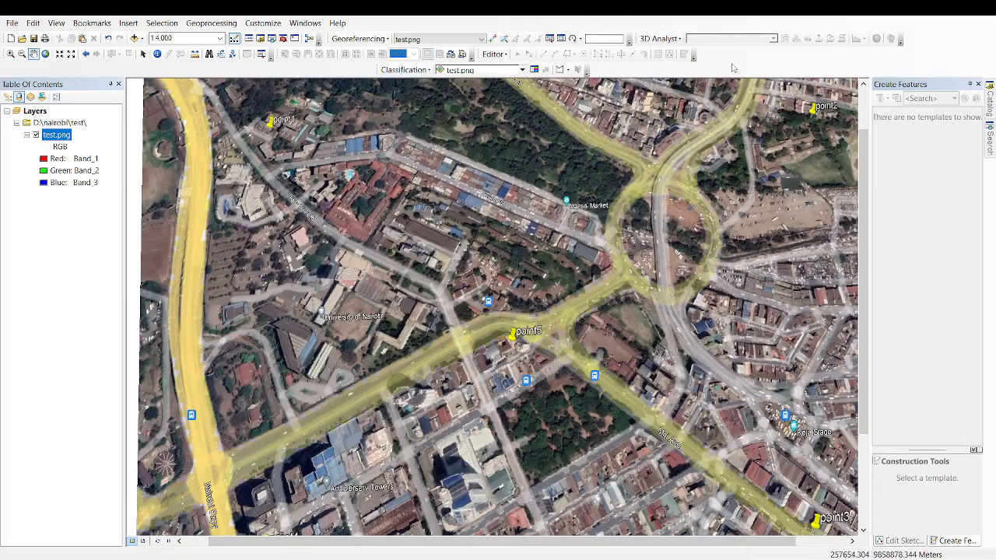
{"action": "right_click", "coordinate": [732, 68]}
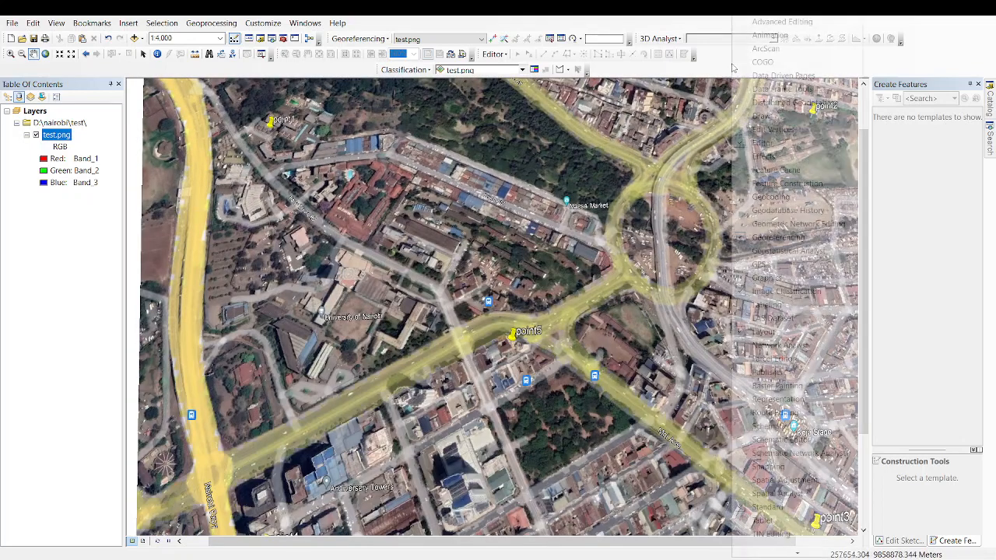
{"action": "left_click", "coordinate": [753, 148]}
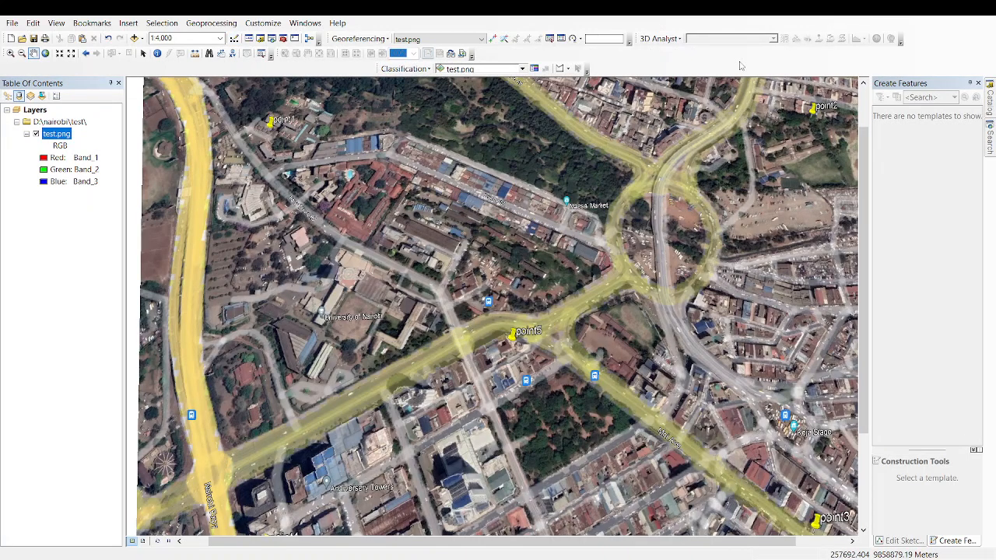
{"action": "right_click", "coordinate": [740, 66]}
{"action": "left_click", "coordinate": [752, 145]}
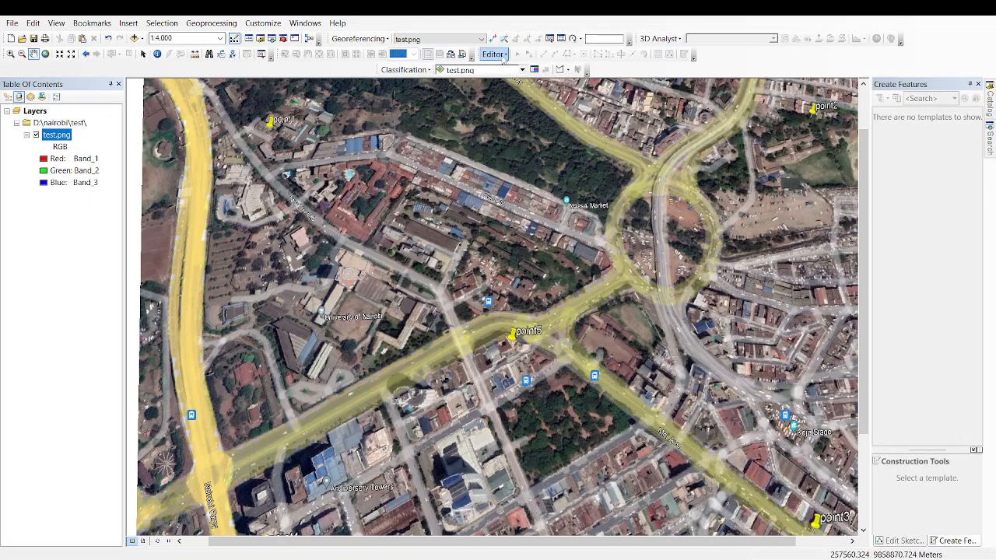
- Try to start an edit session on the map and check the layer entry in the Start Editing report
{"action": "left_click", "coordinate": [502, 61]}
{"action": "left_click", "coordinate": [507, 70]}
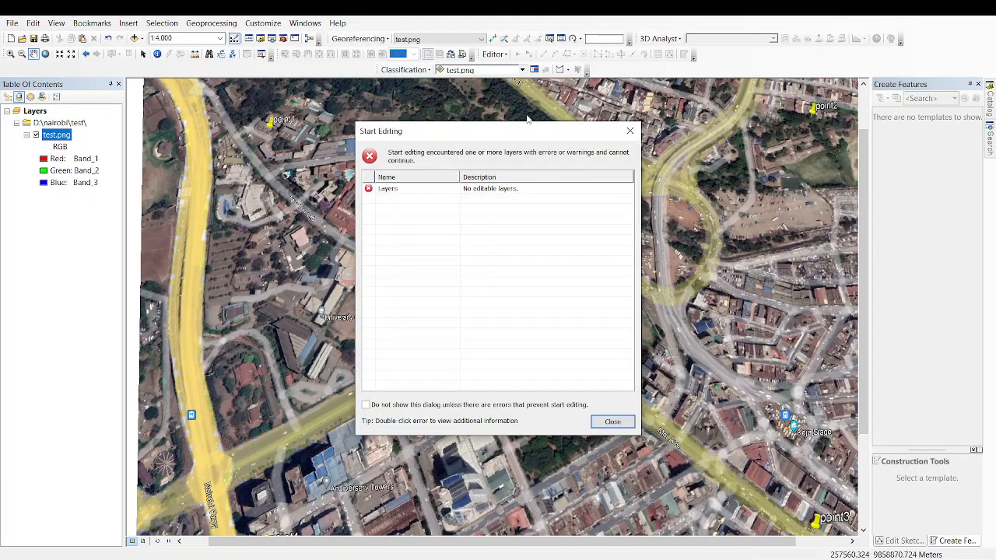
{"action": "left_click", "coordinate": [630, 131]}
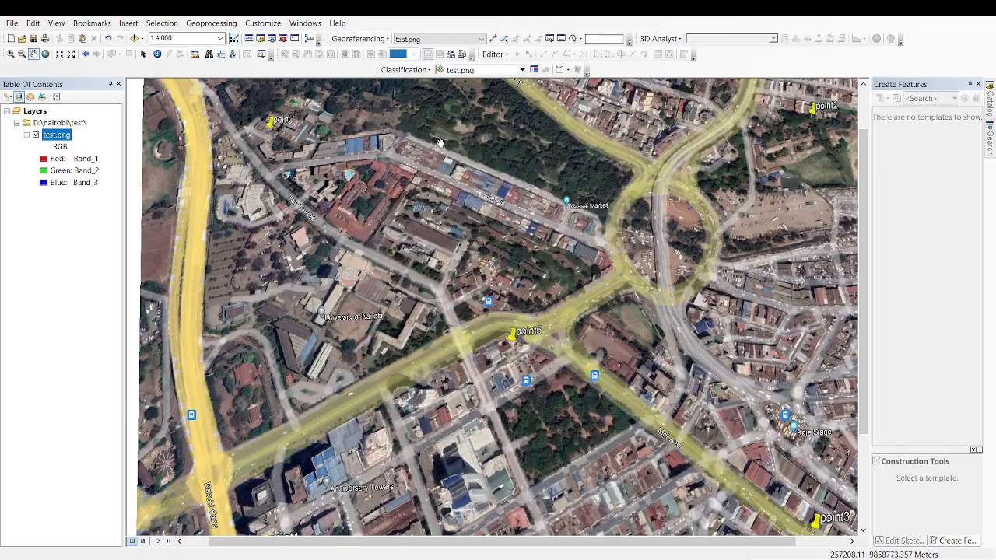
{"action": "left_click", "coordinate": [494, 54]}
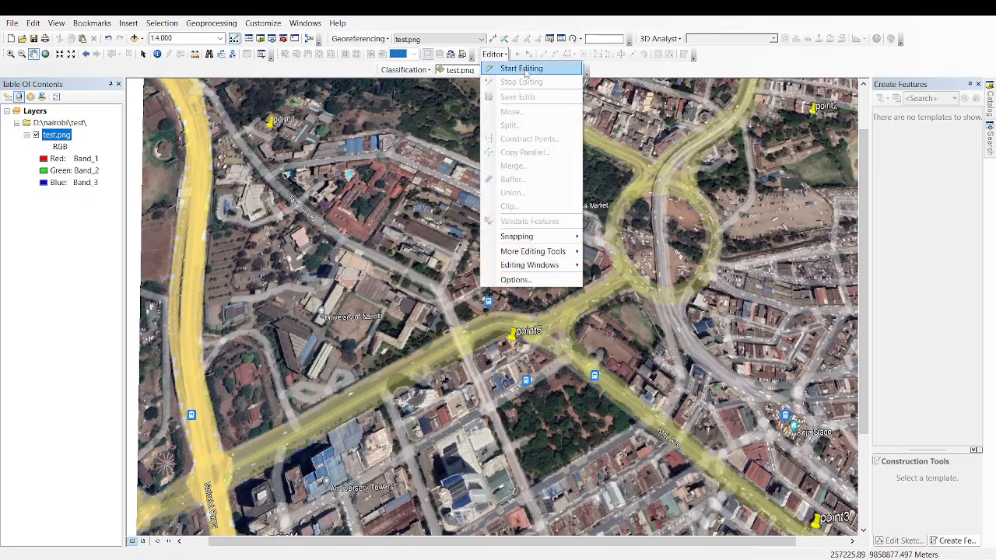
{"action": "left_click", "coordinate": [526, 70]}
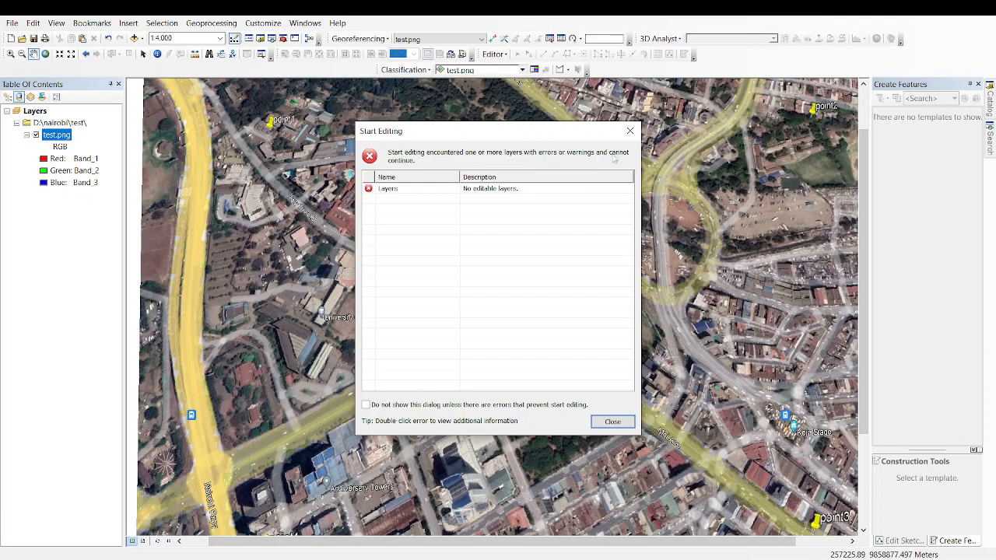
{"action": "left_click", "coordinate": [399, 191]}
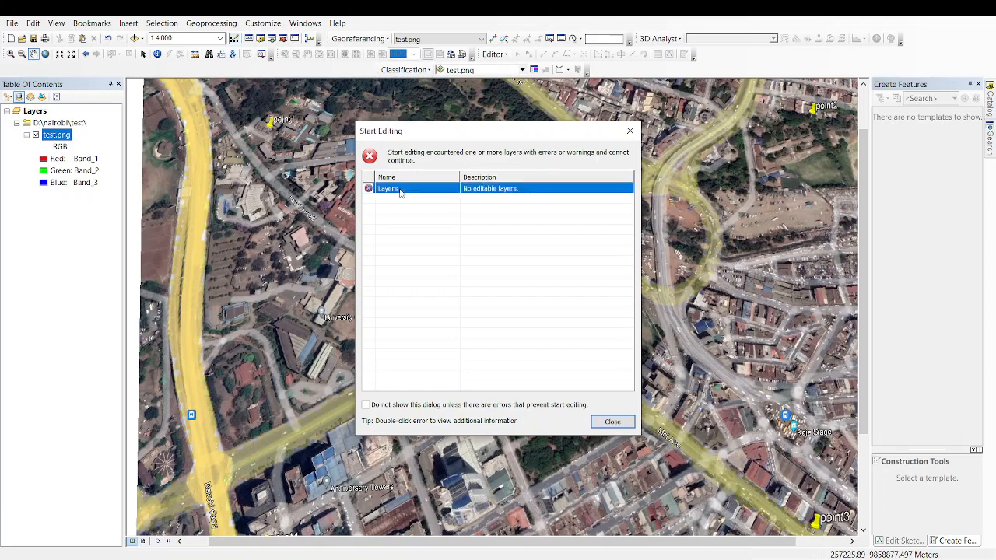
{"action": "left_click", "coordinate": [630, 131]}
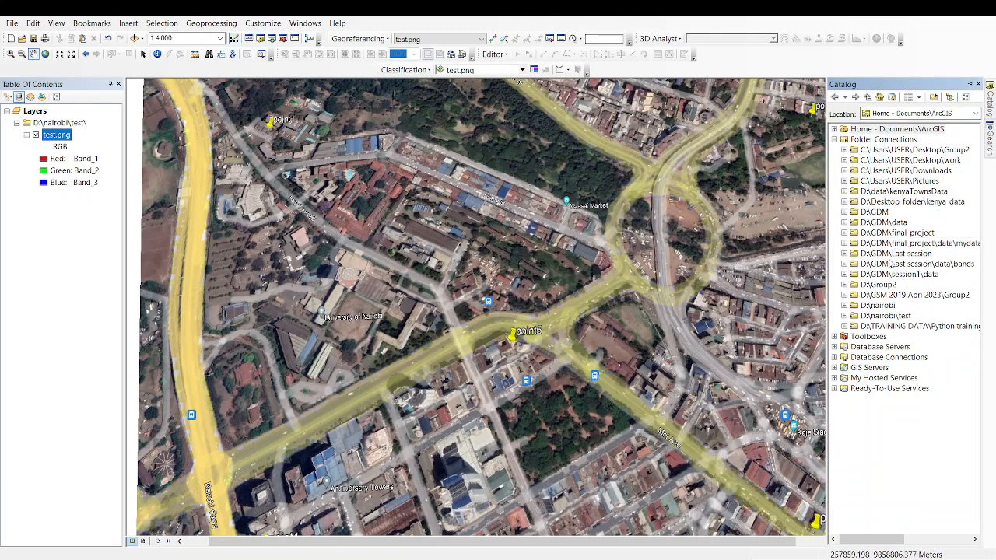
- Create a new folder named testshapefiles inside the D:\nairobi\test folder connection
{"action": "left_click", "coordinate": [884, 315]}
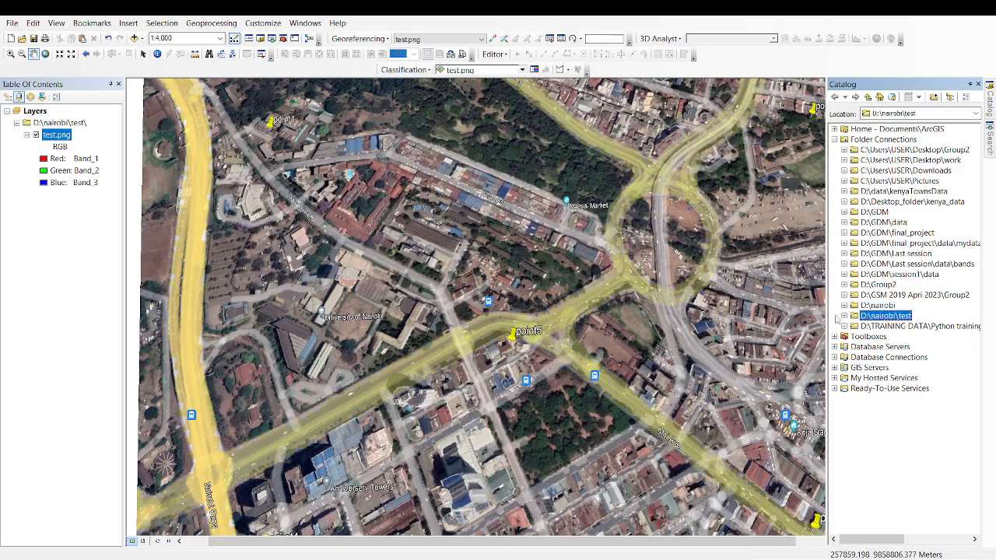
{"action": "left_click", "coordinate": [844, 316]}
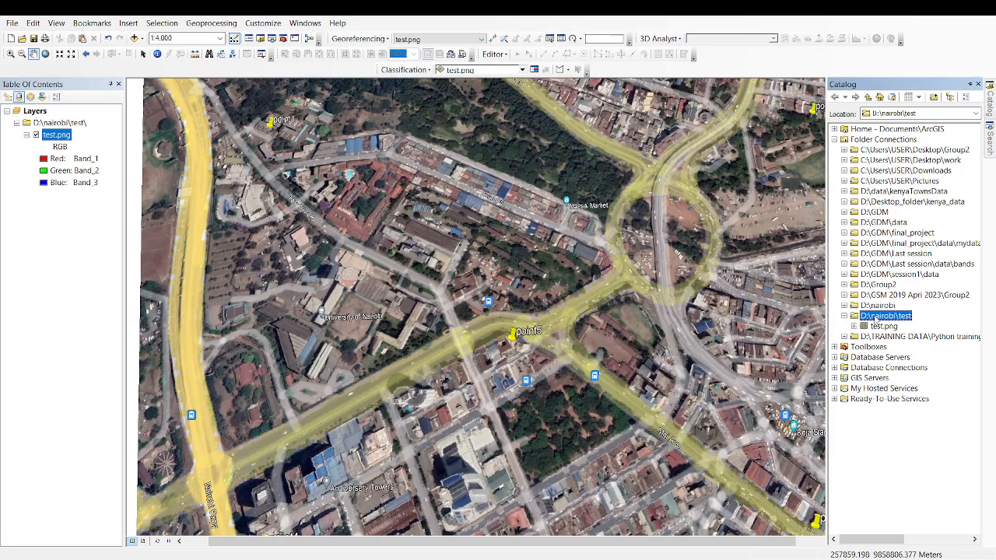
{"action": "right_click", "coordinate": [875, 319]}
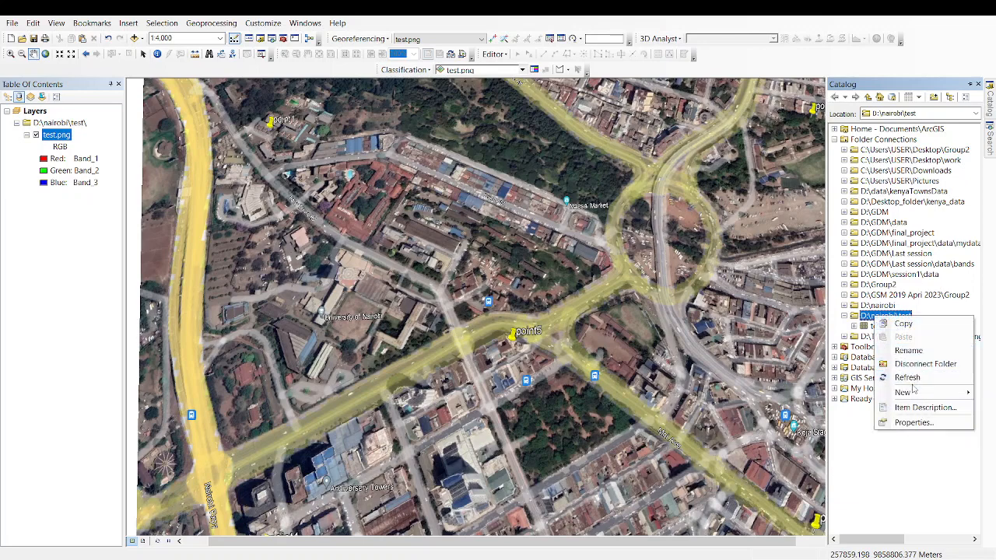
{"action": "mouse_move", "coordinate": [911, 391]}
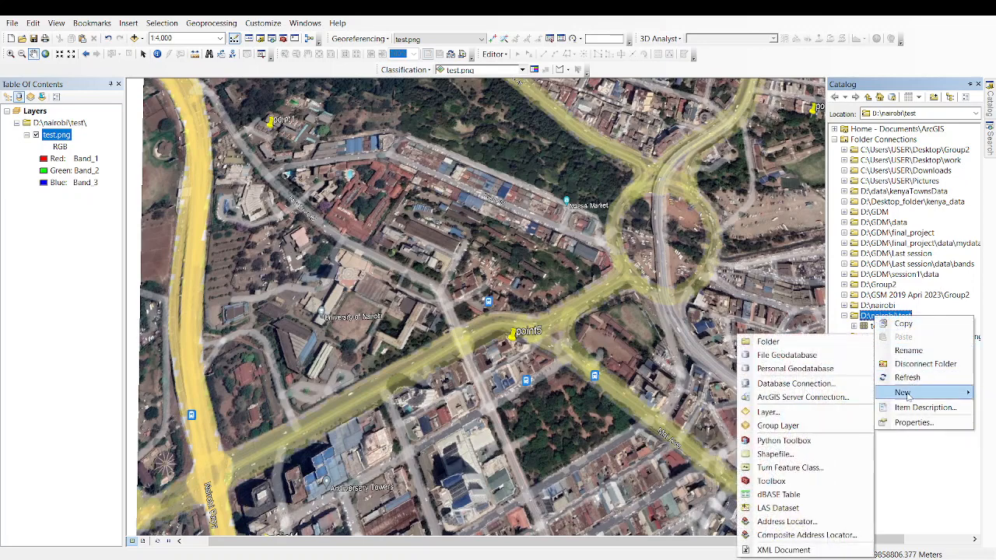
{"action": "left_click", "coordinate": [800, 343]}
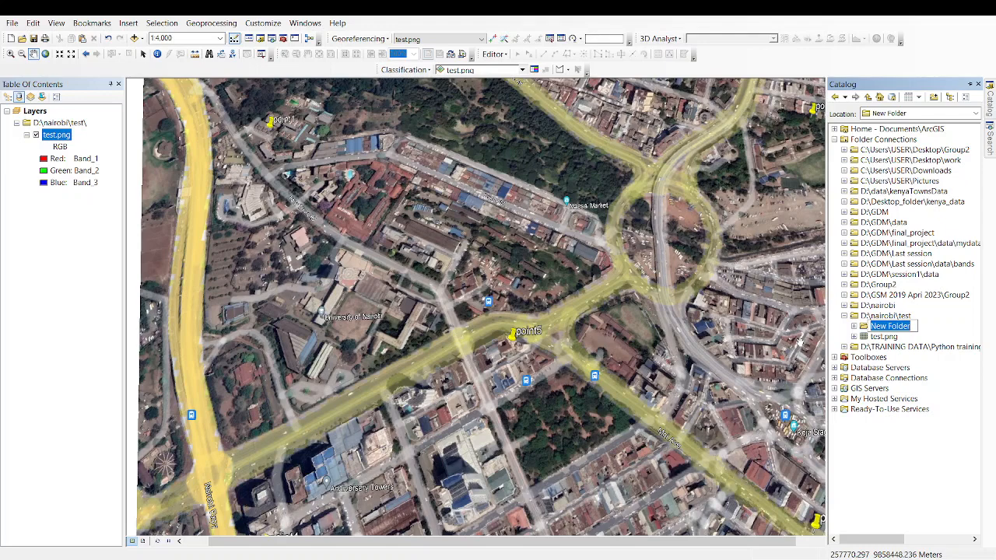
{"action": "type", "text": "testshapefiles"}
{"action": "key", "text": "Return"}
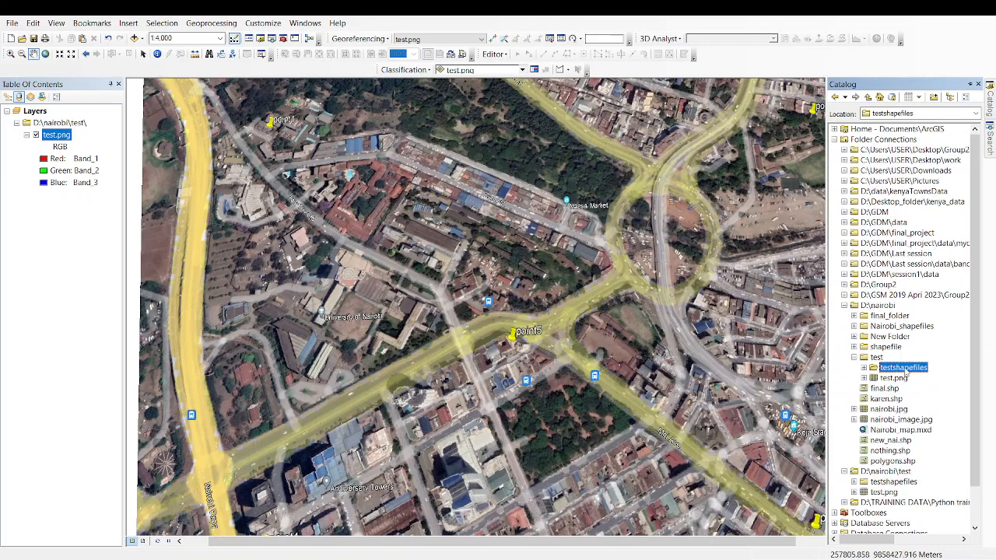
- Begin a new shapefile in the testshapefiles folder with the feature type Polyline
{"action": "right_click", "coordinate": [905, 373]}
{"action": "mouse_move", "coordinate": [945, 448]}
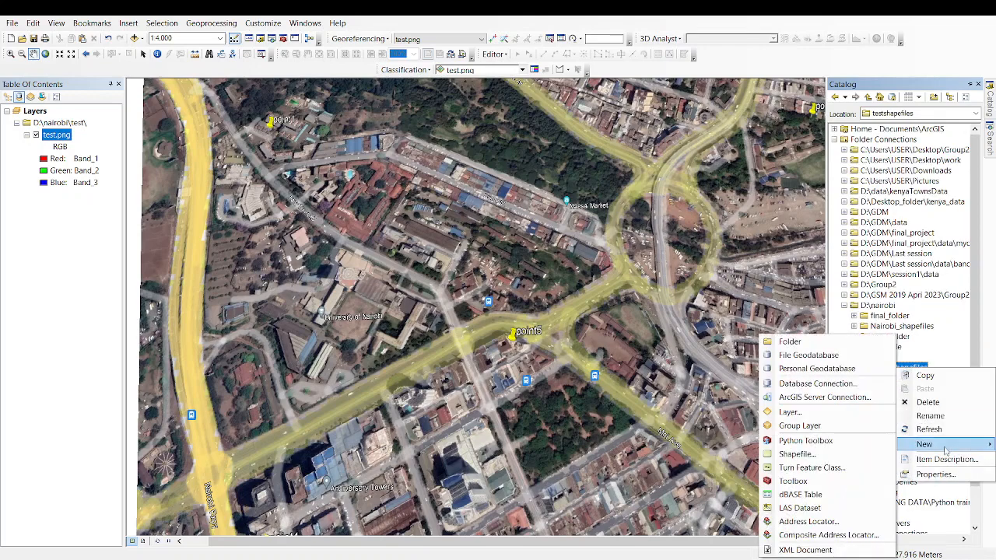
{"action": "left_click", "coordinate": [827, 457]}
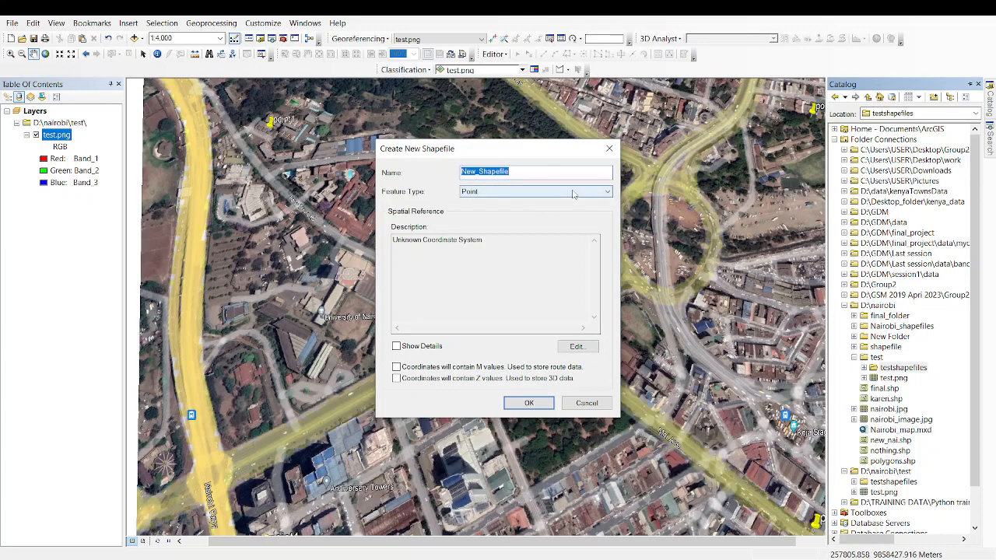
{"action": "left_click", "coordinate": [574, 194]}
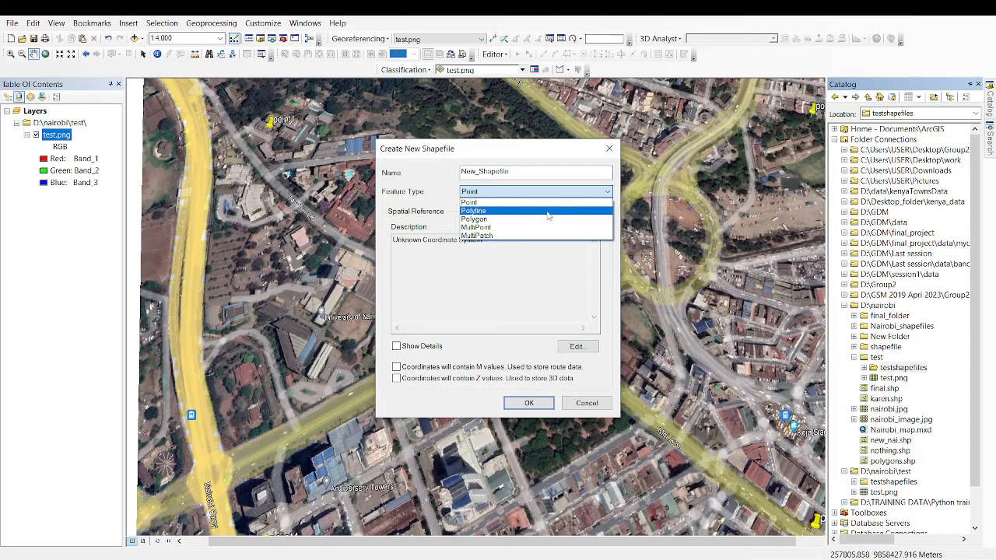
{"action": "left_click", "coordinate": [547, 213]}
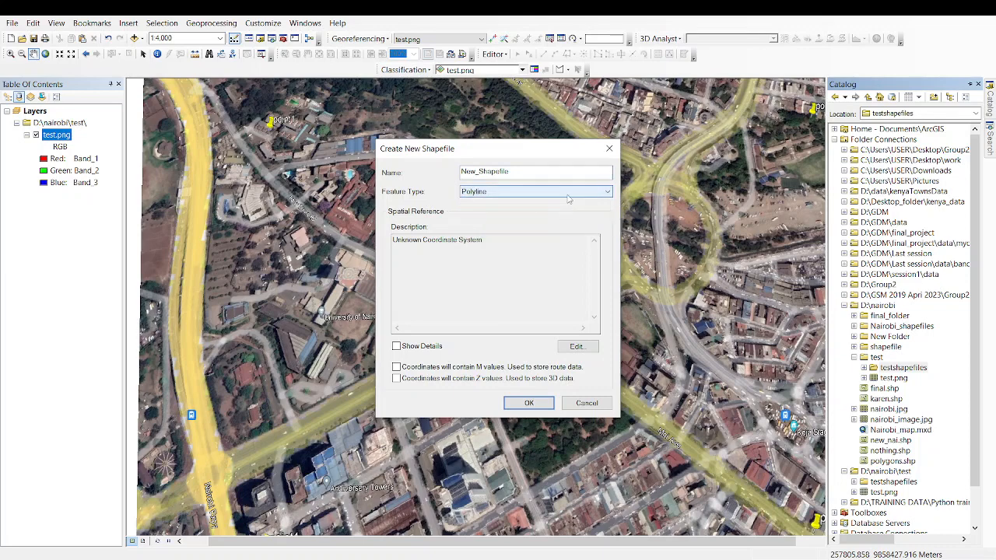
{"action": "left_click", "coordinate": [568, 193]}
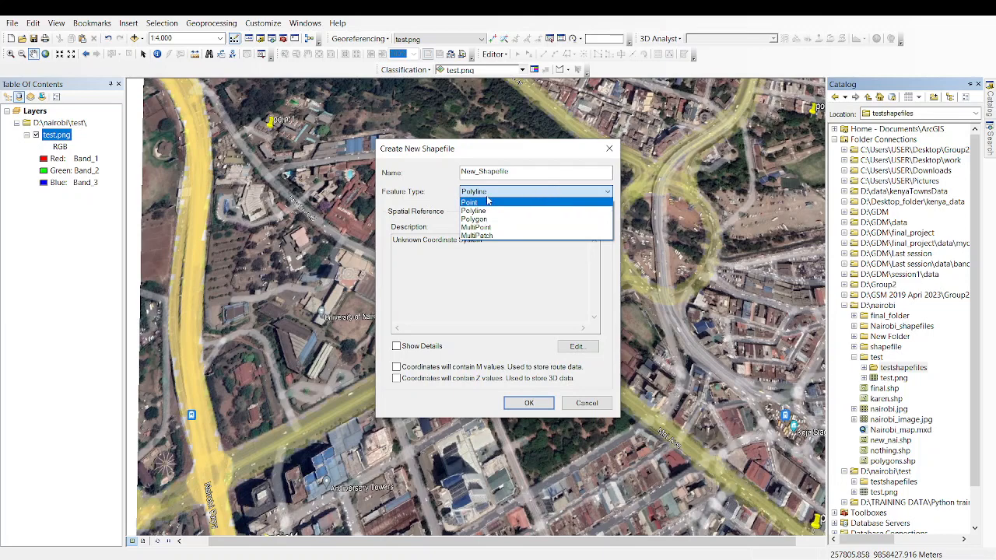
{"action": "left_click", "coordinate": [492, 262]}
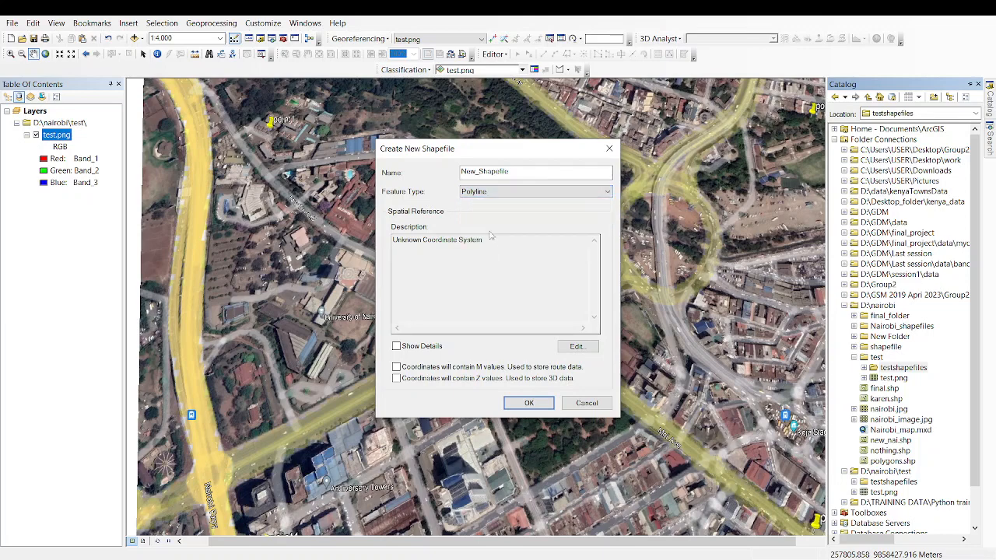
- Assign WGS 1984 UTM Zone 37S to the polyline shapefile and create it under the name New_Shapefile
{"action": "left_click", "coordinate": [575, 346]}
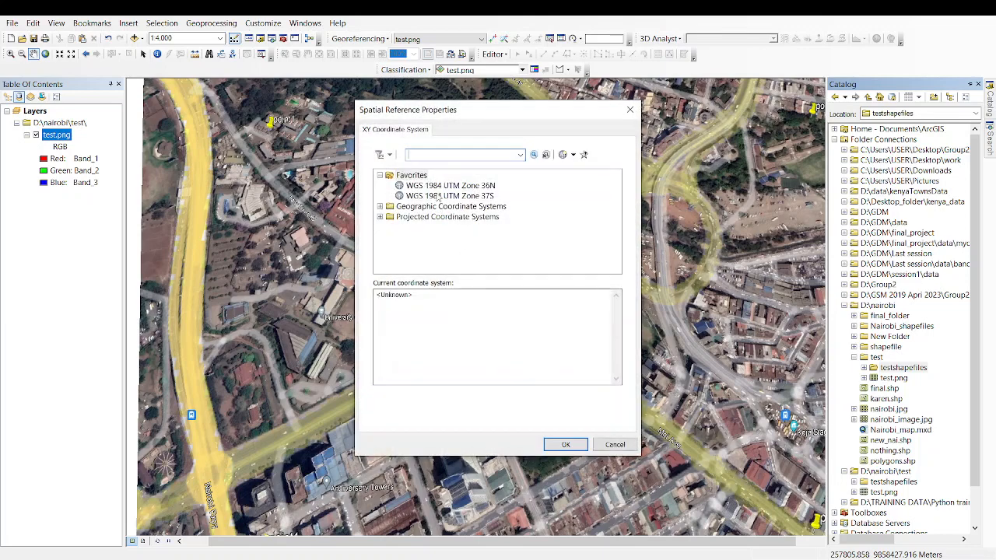
{"action": "left_click", "coordinate": [441, 197]}
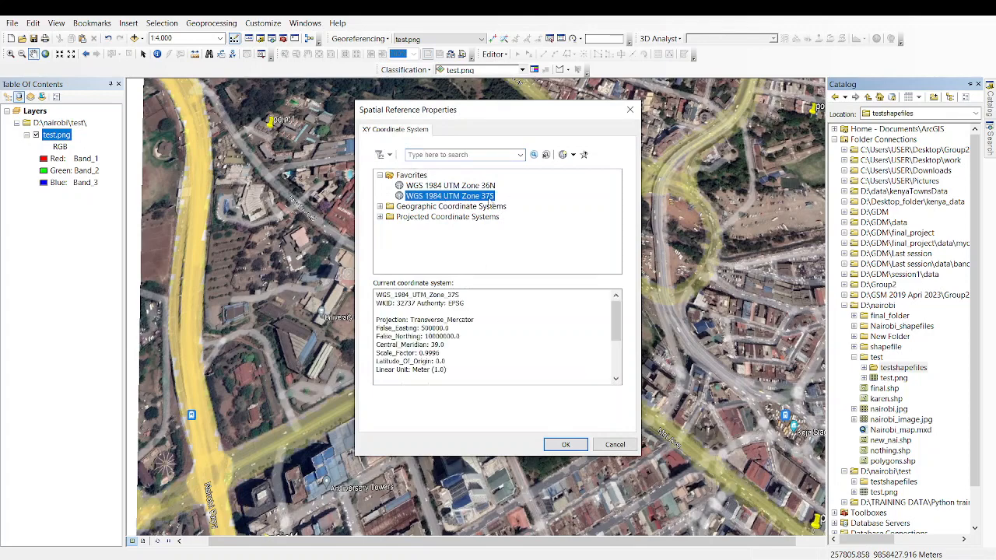
{"action": "left_click", "coordinate": [565, 444]}
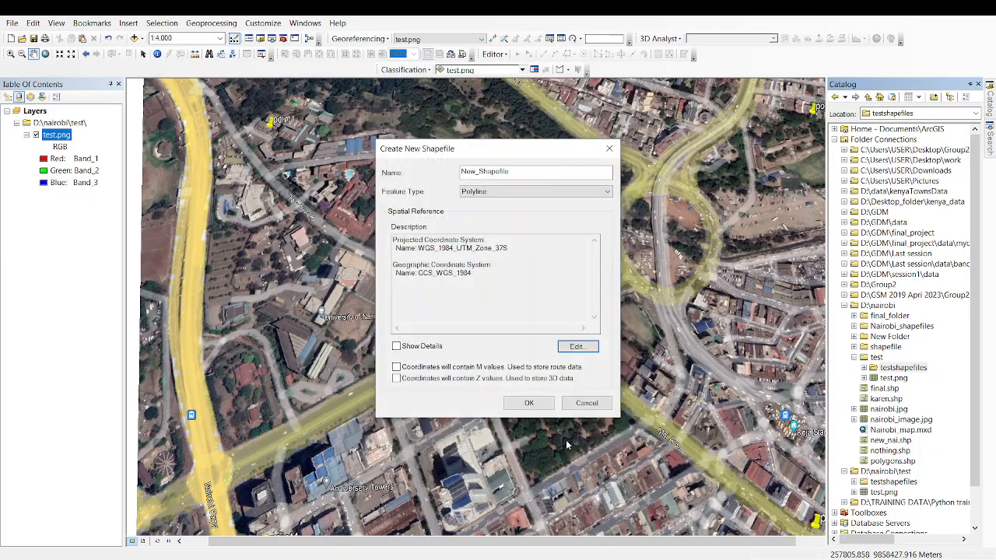
{"action": "left_click", "coordinate": [533, 403]}
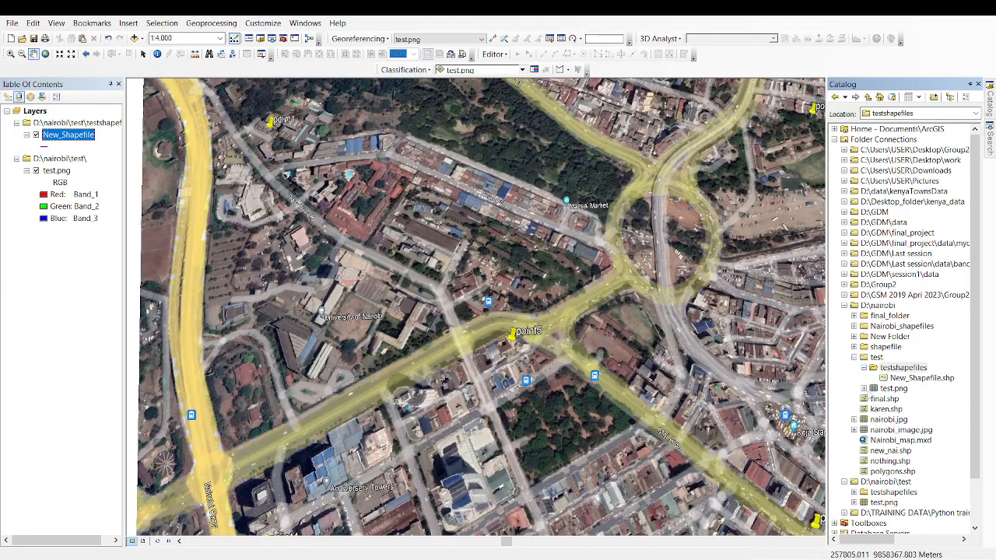
- Start an edit session and choose the New_Shapefile template with the Line construction tool
{"action": "left_click", "coordinate": [938, 379]}
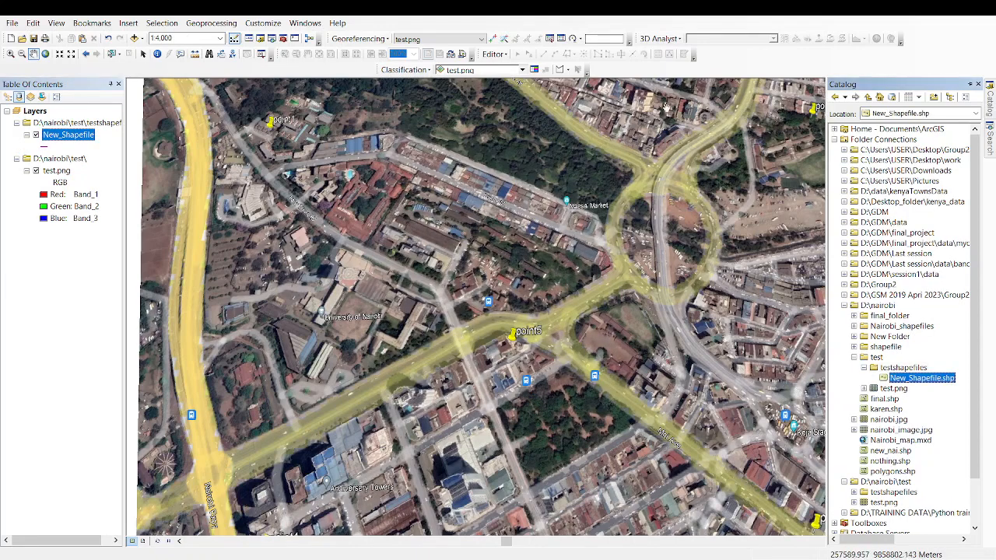
{"action": "left_click", "coordinate": [497, 54]}
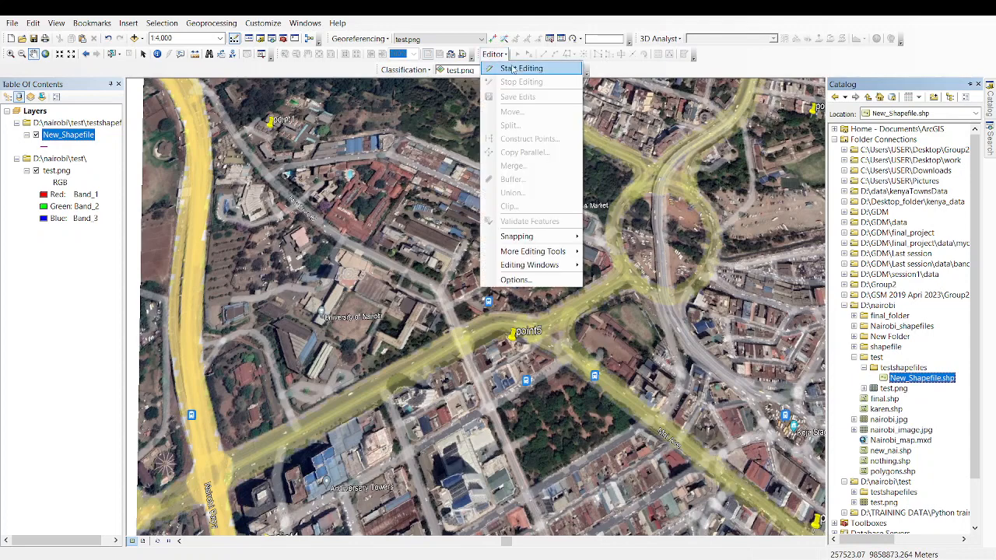
{"action": "left_click", "coordinate": [513, 67]}
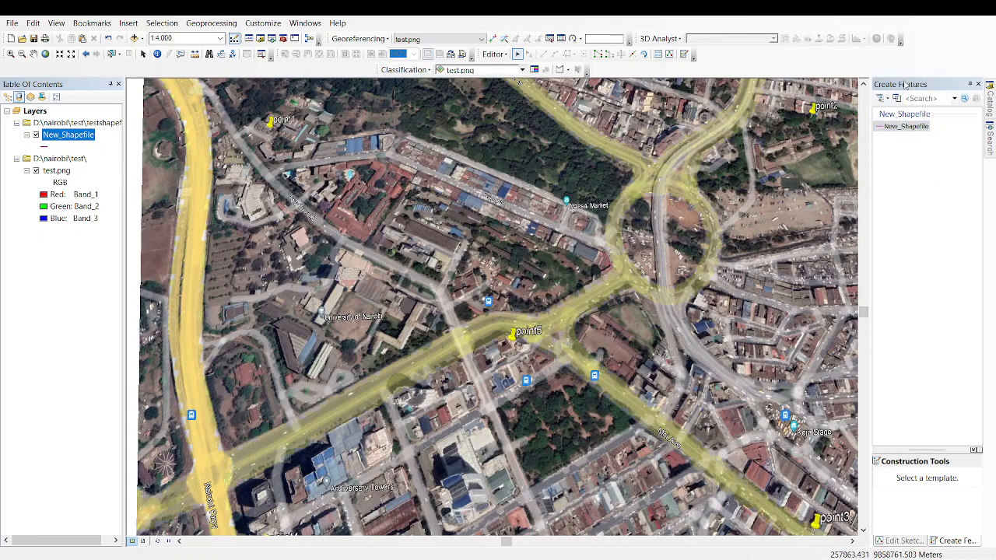
{"action": "left_click", "coordinate": [902, 127]}
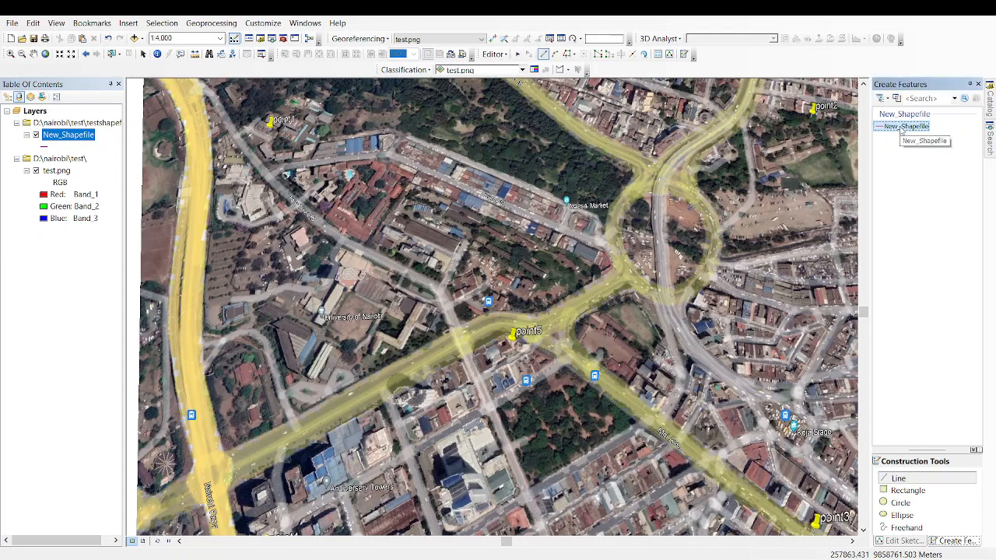
{"action": "left_click", "coordinate": [905, 479]}
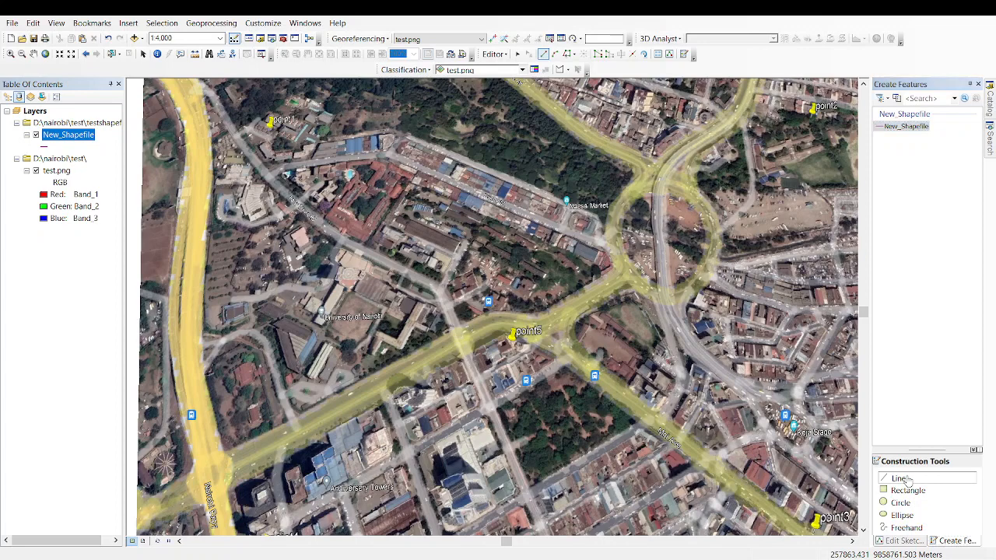
{"action": "left_click", "coordinate": [898, 130]}
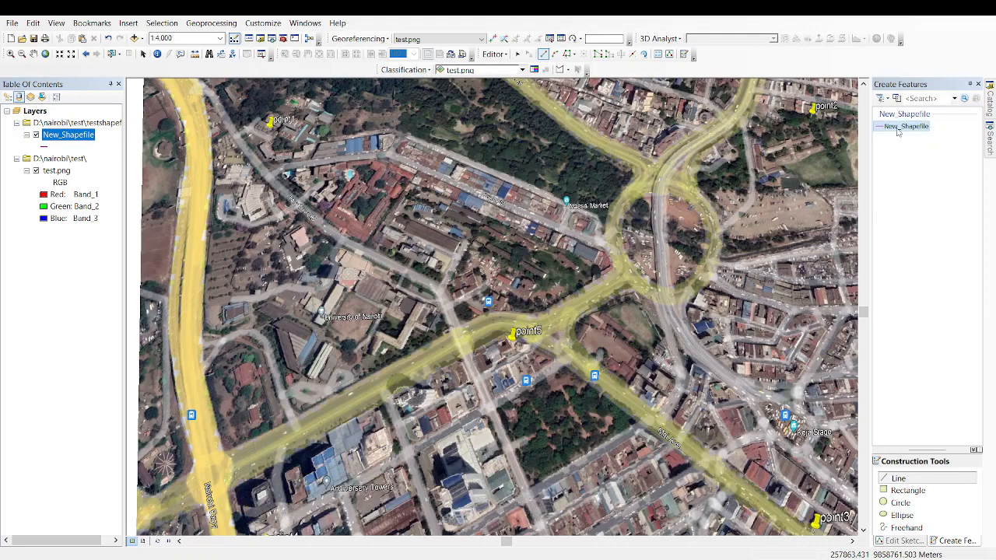
{"action": "left_click", "coordinate": [906, 479]}
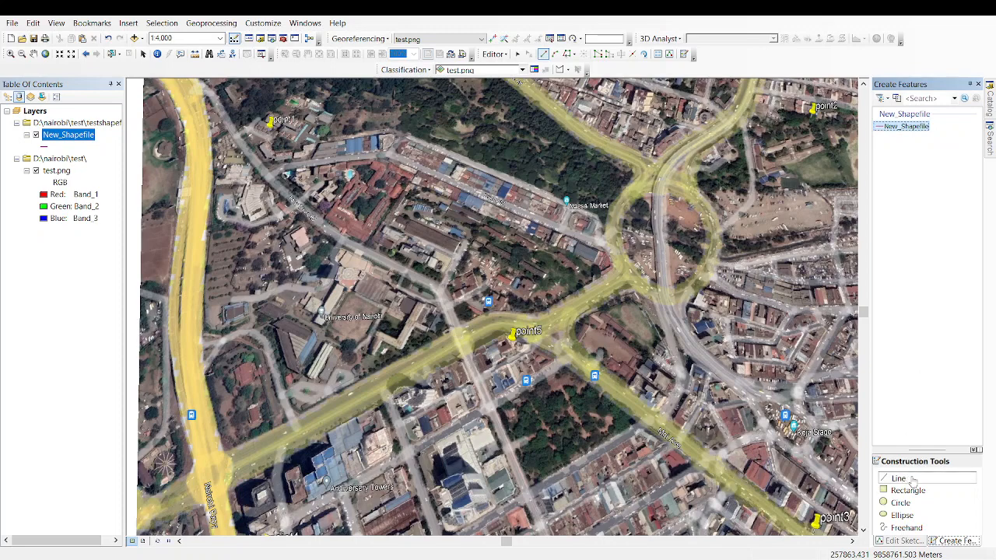
{"action": "left_click", "coordinate": [911, 480]}
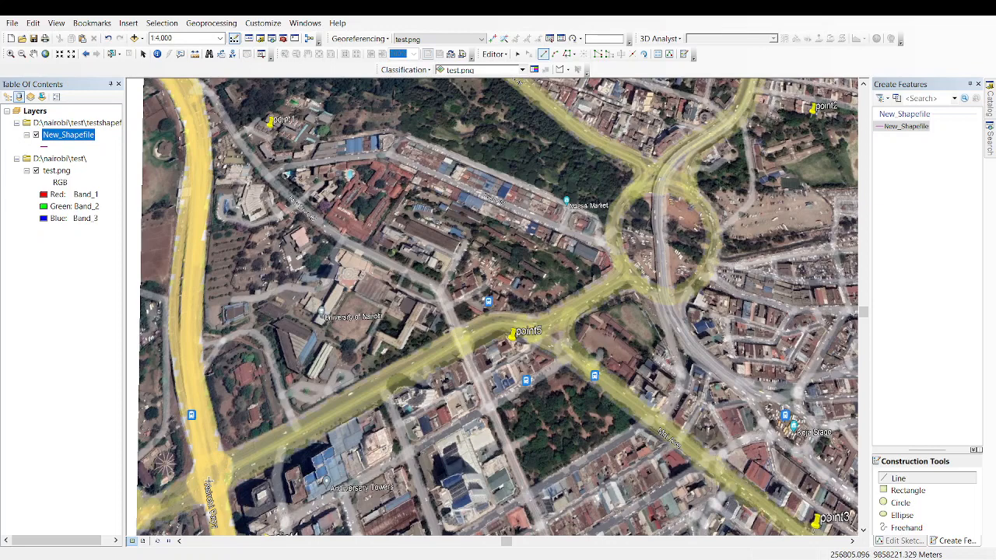
- Digitize about 760 m of the yellow road as a line, from the southwestern highway junction past point5 to the roundabout's west side
{"action": "left_click", "coordinate": [208, 478]}
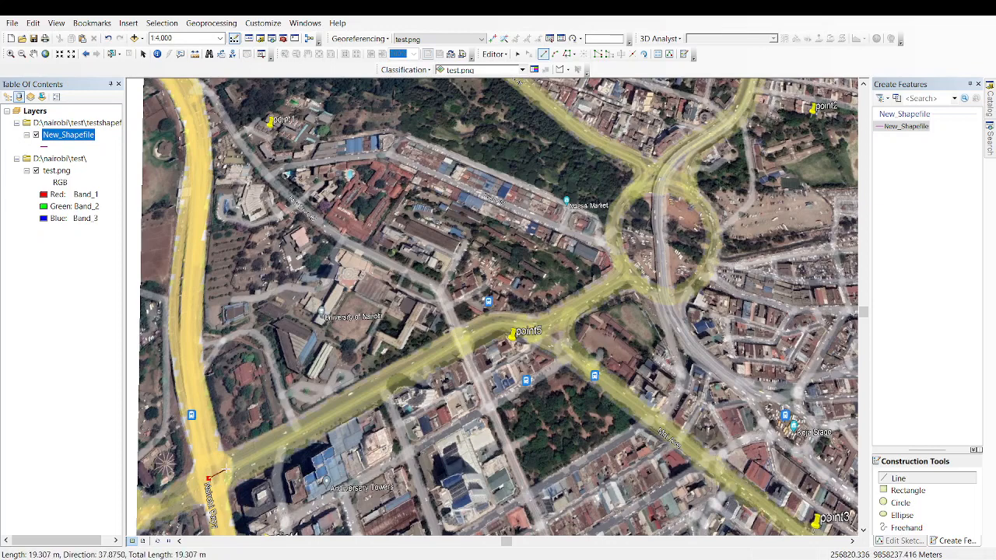
{"action": "left_click", "coordinate": [236, 464]}
{"action": "left_click", "coordinate": [278, 444]}
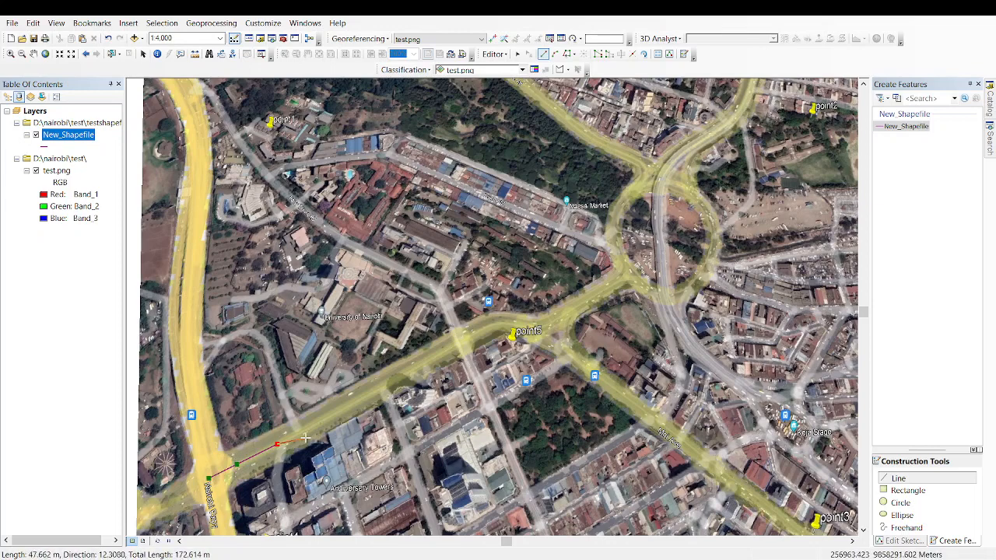
{"action": "left_click", "coordinate": [322, 421]}
{"action": "left_click", "coordinate": [376, 390]}
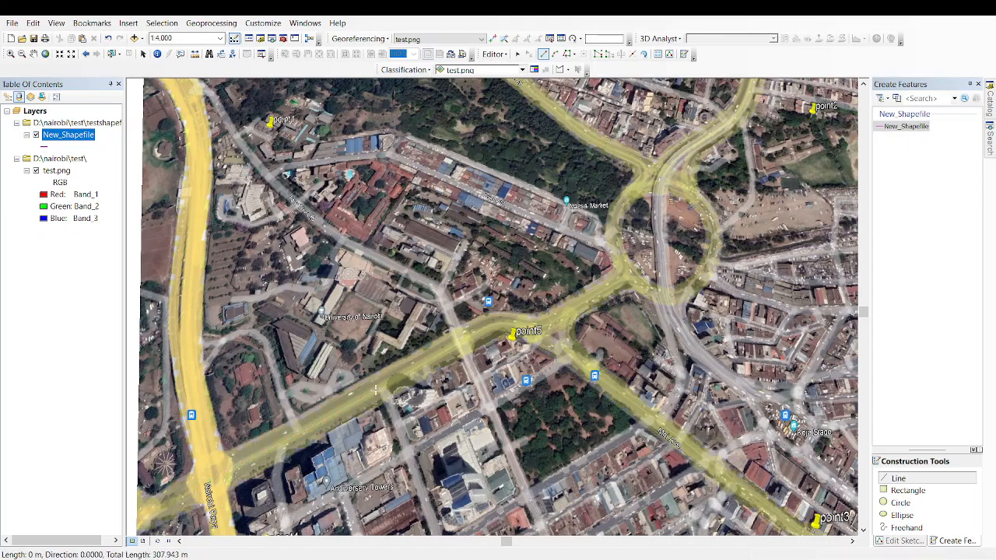
{"action": "left_click", "coordinate": [486, 332]}
{"action": "left_click", "coordinate": [525, 322]}
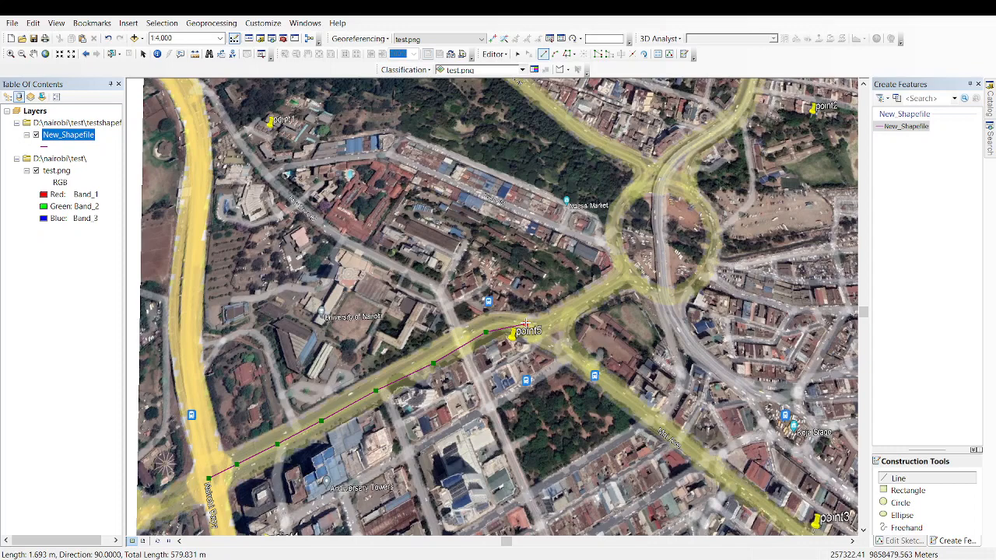
{"action": "left_click", "coordinate": [548, 323]}
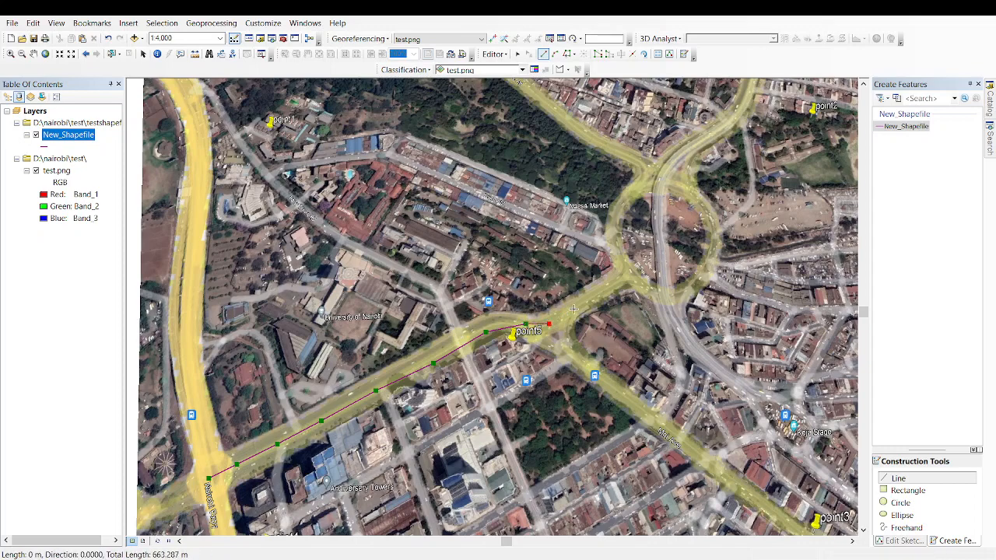
{"action": "left_click", "coordinate": [573, 310]}
{"action": "left_click", "coordinate": [607, 281]}
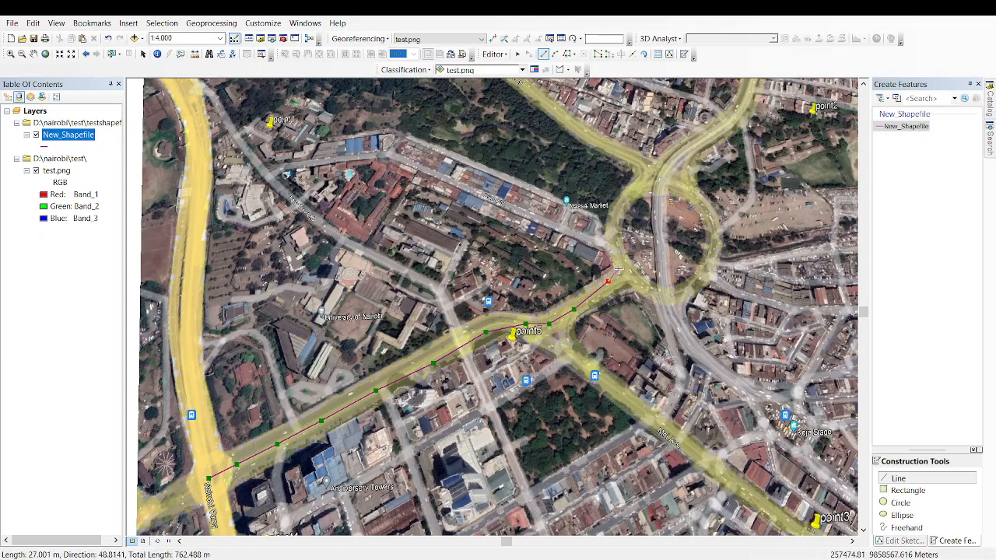
{"action": "left_click", "coordinate": [618, 269]}
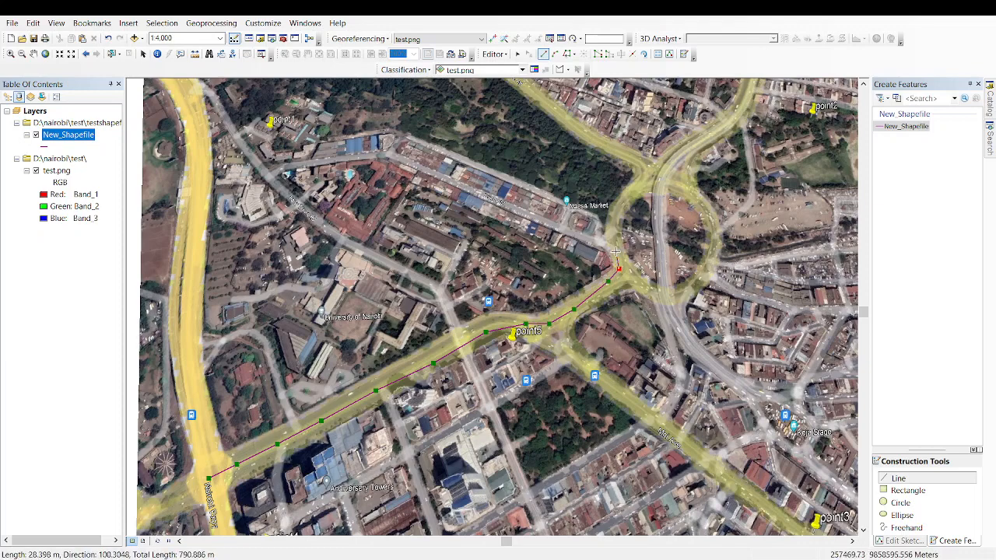
- Extend the line clockwise around the roundabout's west side to the flyover at its north edge, reaching about 950 m total length
{"action": "left_click", "coordinate": [615, 247]}
{"action": "left_click", "coordinate": [610, 227]}
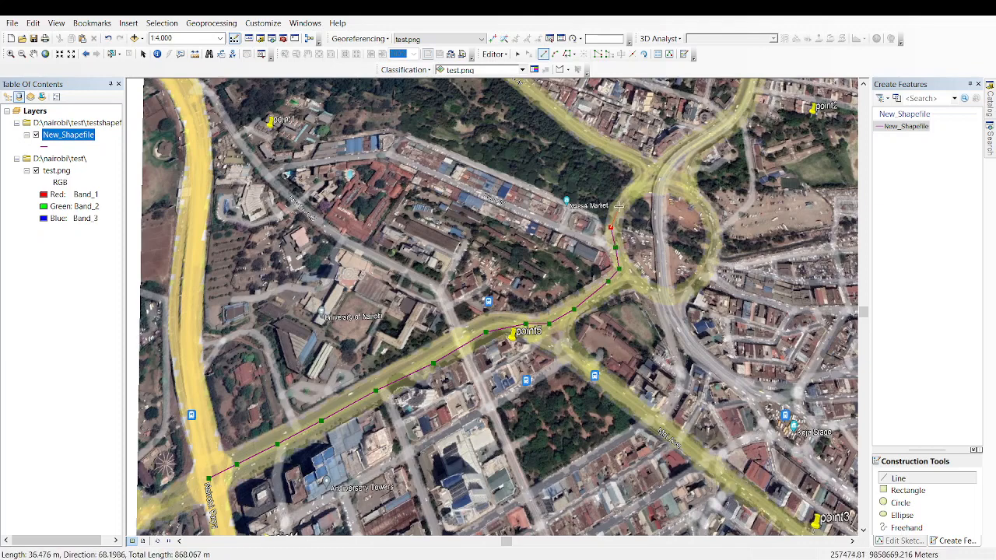
{"action": "left_click", "coordinate": [618, 206]}
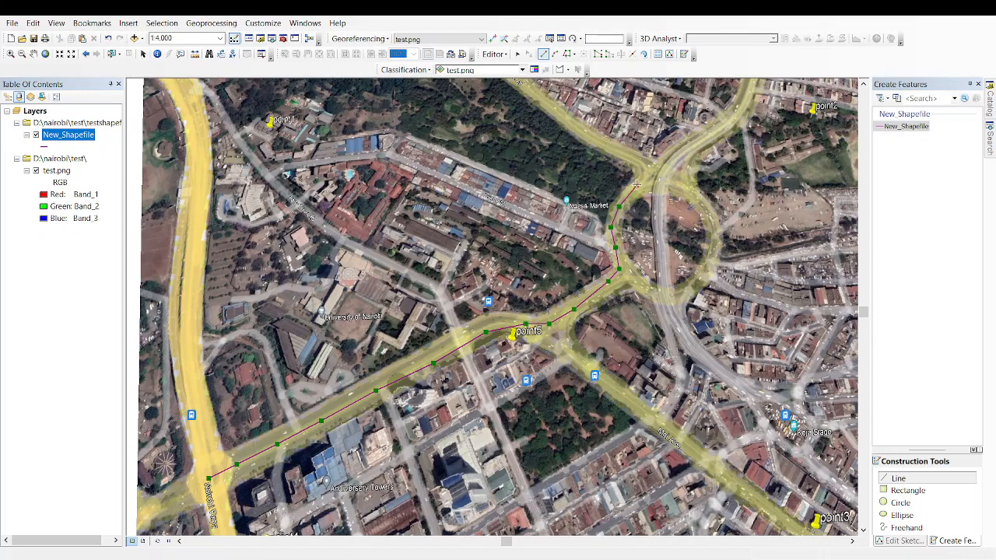
{"action": "left_click", "coordinate": [636, 185]}
{"action": "left_click", "coordinate": [658, 179]}
- Continue the line from the flyover around the roundabout's northeast and east sides, reaching about 1,120 m total length
{"action": "scroll", "coordinate": [658, 180], "scroll_direction": "up", "scroll_amount": 4}
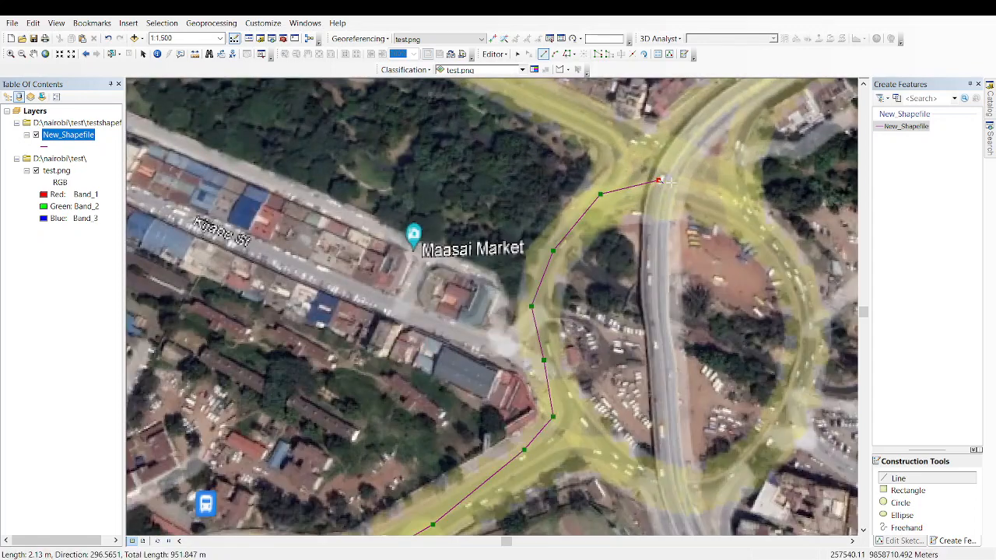
{"action": "left_click", "coordinate": [688, 189]}
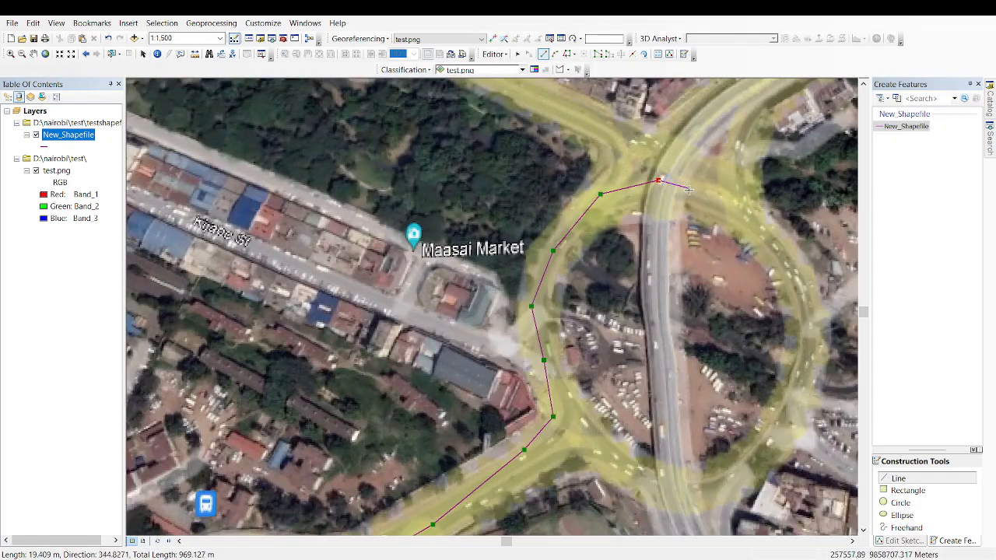
{"action": "left_click", "coordinate": [725, 208]}
{"action": "left_click", "coordinate": [755, 229]}
{"action": "left_click", "coordinate": [783, 257]}
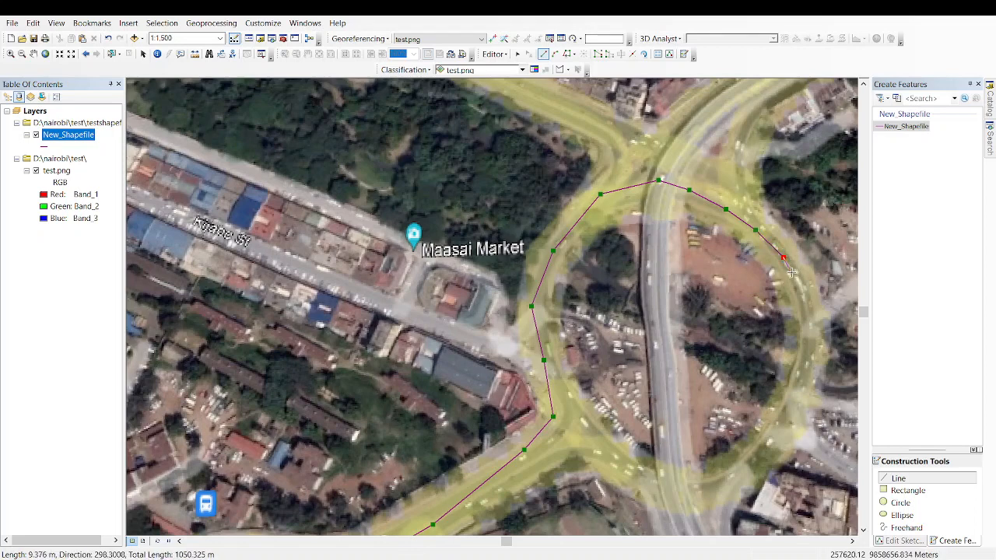
{"action": "left_click", "coordinate": [794, 287]}
{"action": "left_click", "coordinate": [801, 319]}
{"action": "left_click", "coordinate": [800, 349]}
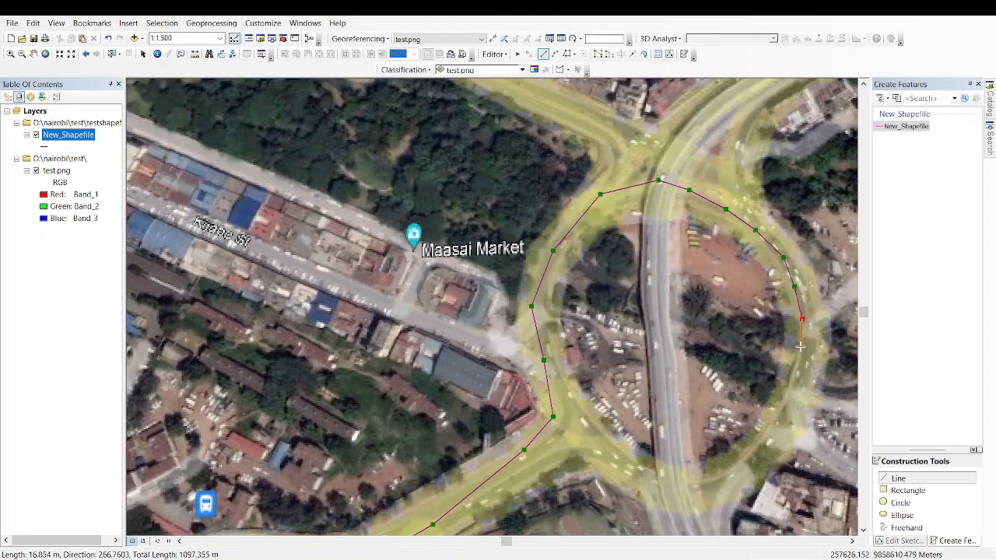
{"action": "left_click", "coordinate": [793, 388]}
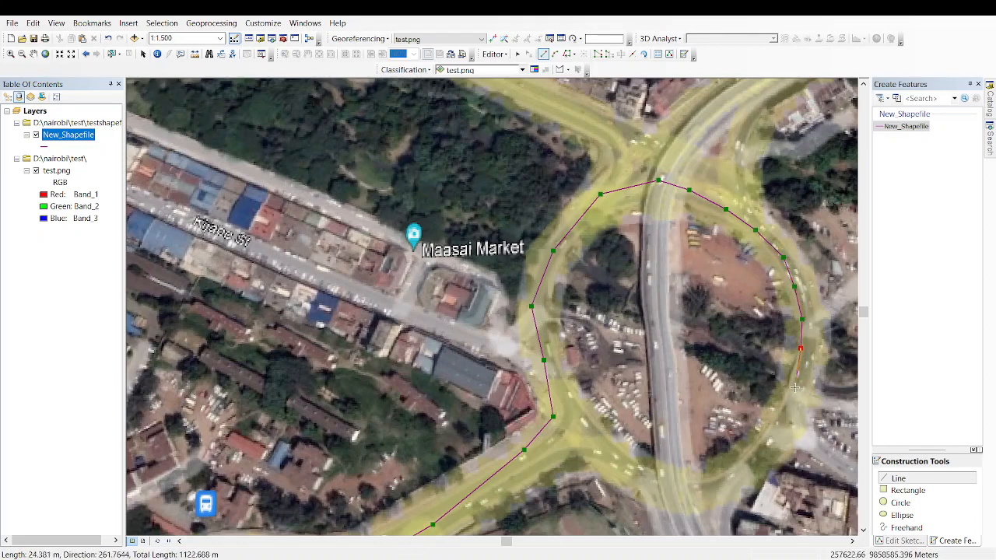
- Trace the roundabout's south side back to the western entry and finish the line at about 1,300 m total length
{"action": "left_click", "coordinate": [773, 423]}
{"action": "left_click", "coordinate": [761, 449]}
{"action": "left_click", "coordinate": [742, 466]}
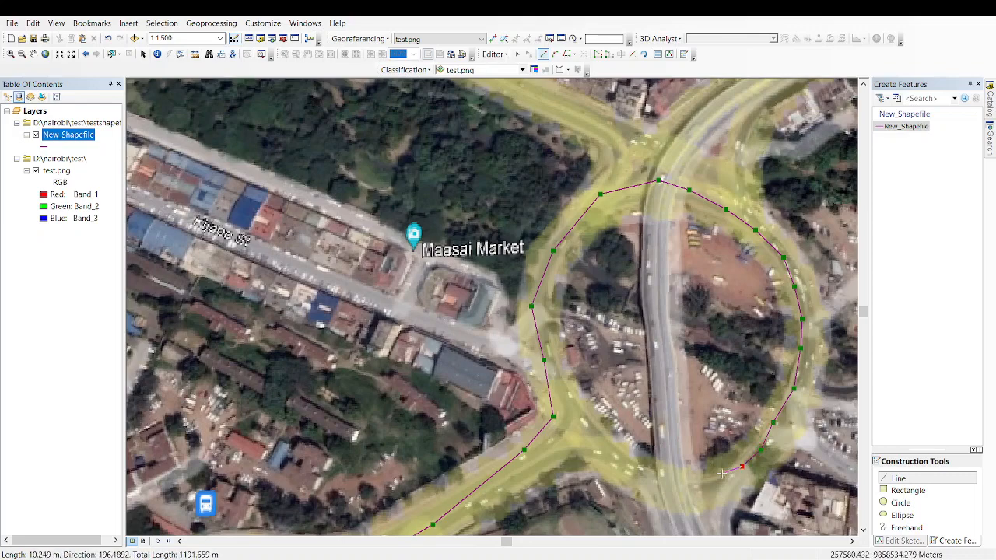
{"action": "left_click", "coordinate": [706, 476]}
{"action": "left_click", "coordinate": [674, 477]}
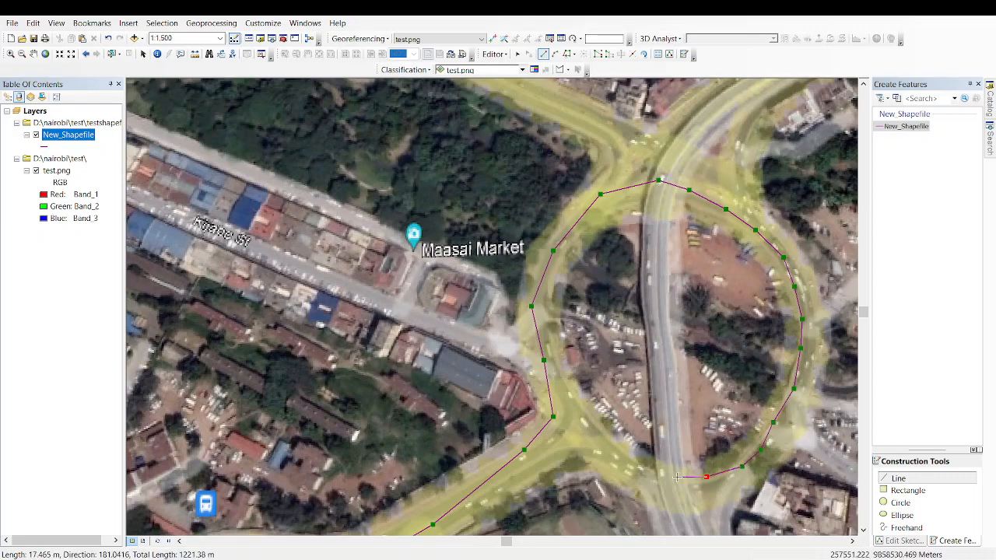
{"action": "left_click", "coordinate": [625, 466]}
{"action": "left_click", "coordinate": [573, 442]}
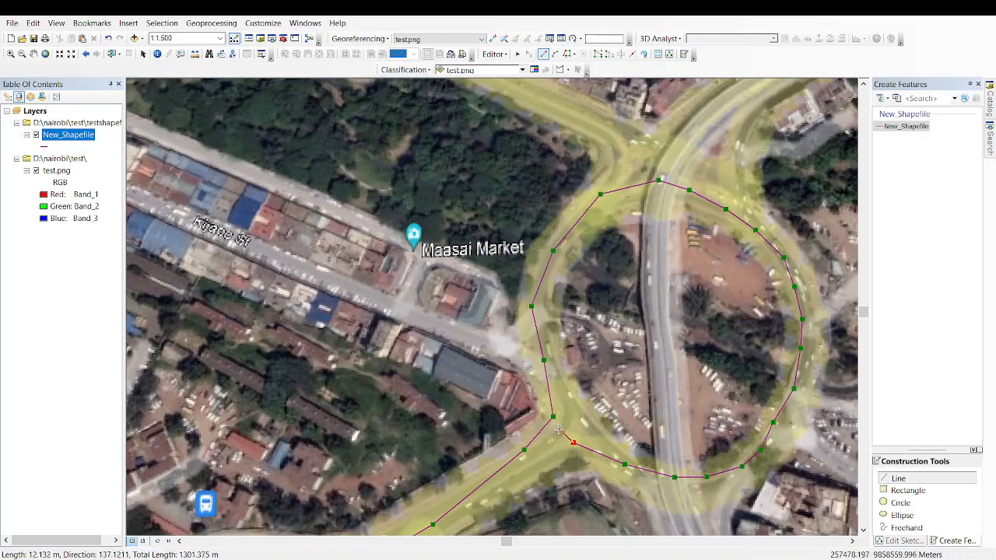
{"action": "double_click", "coordinate": [558, 430]}
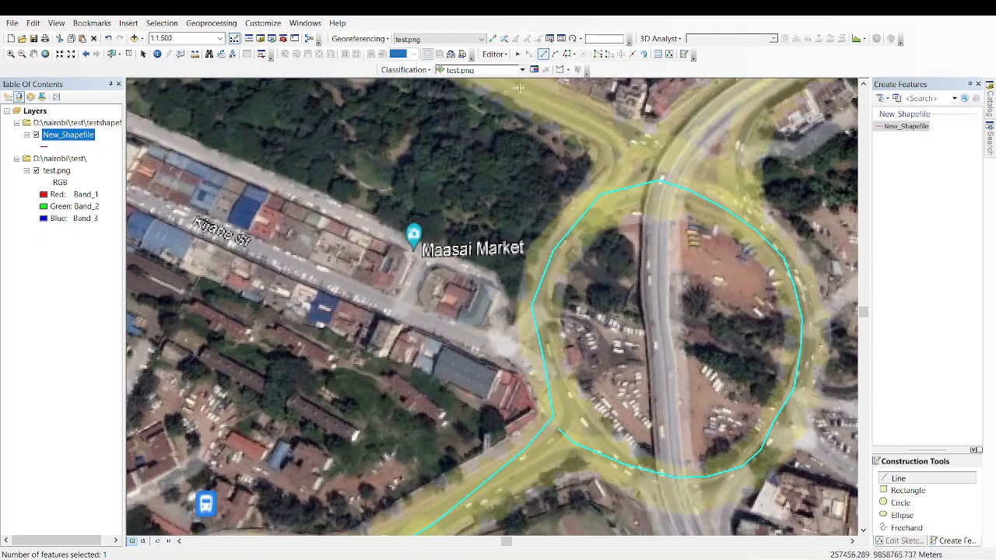
- Save the edits to New_Shapefile and stop the edit session
{"action": "left_click", "coordinate": [497, 55]}
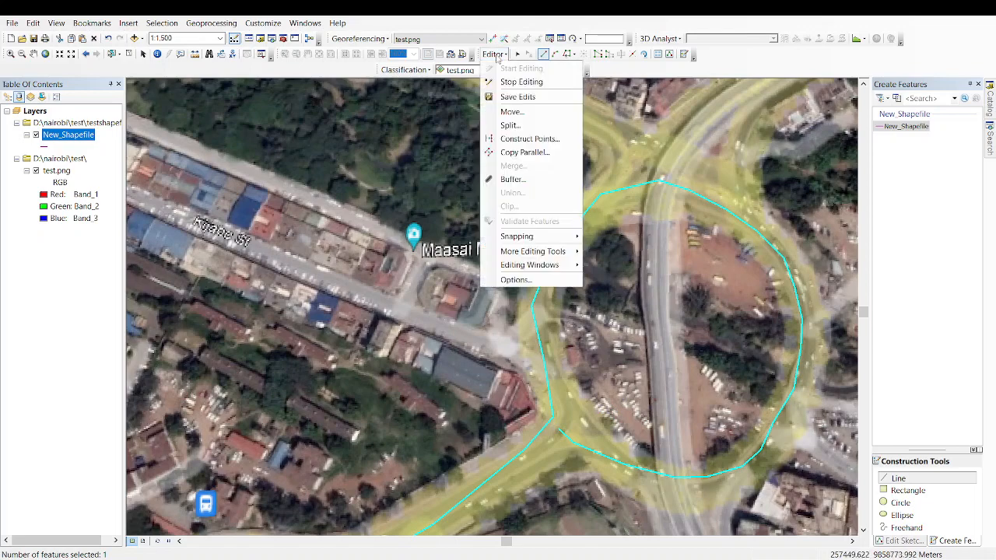
{"action": "left_click", "coordinate": [524, 96]}
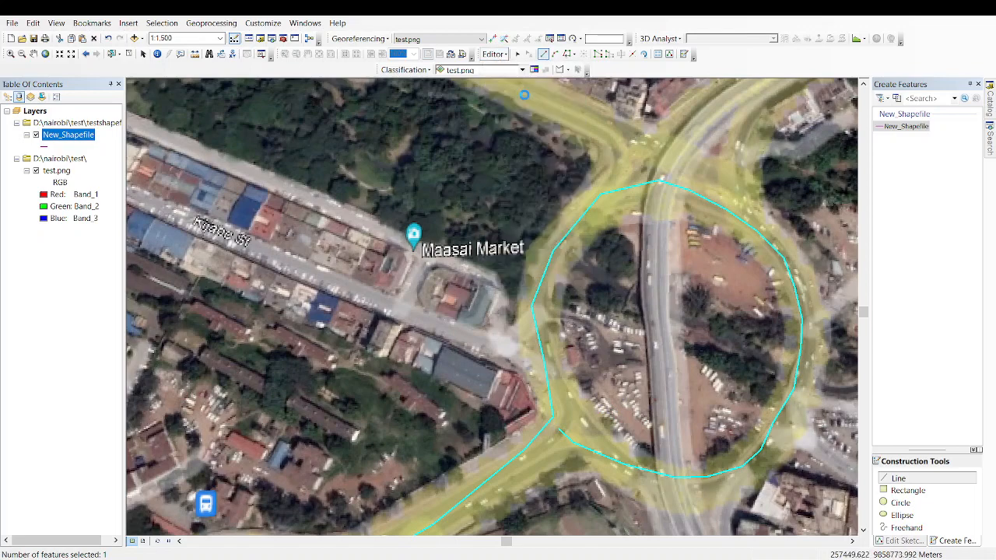
{"action": "left_click", "coordinate": [493, 55]}
{"action": "left_click", "coordinate": [519, 84]}
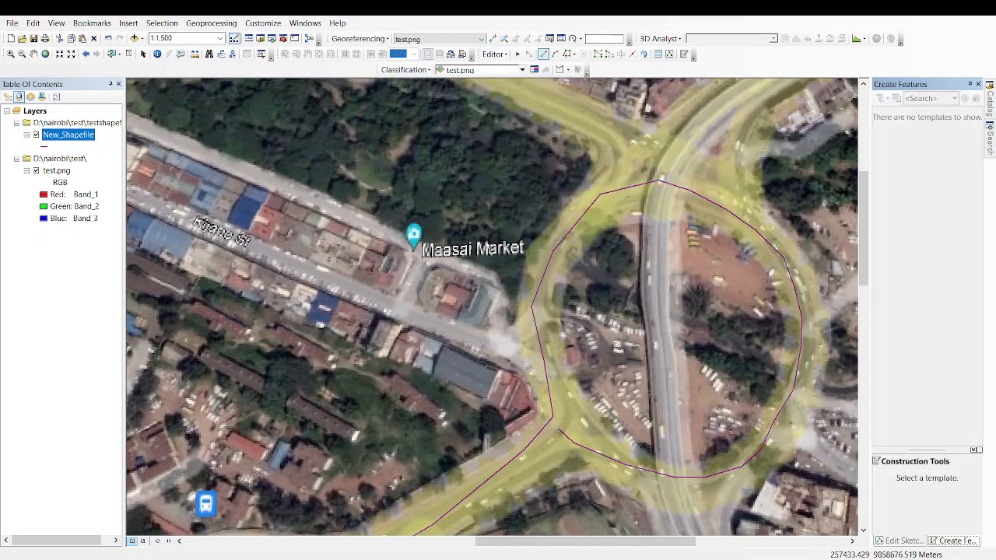
- Zoom to the extent of the New_Shapefile layer and hide the test.png image
{"action": "left_click", "coordinate": [33, 54]}
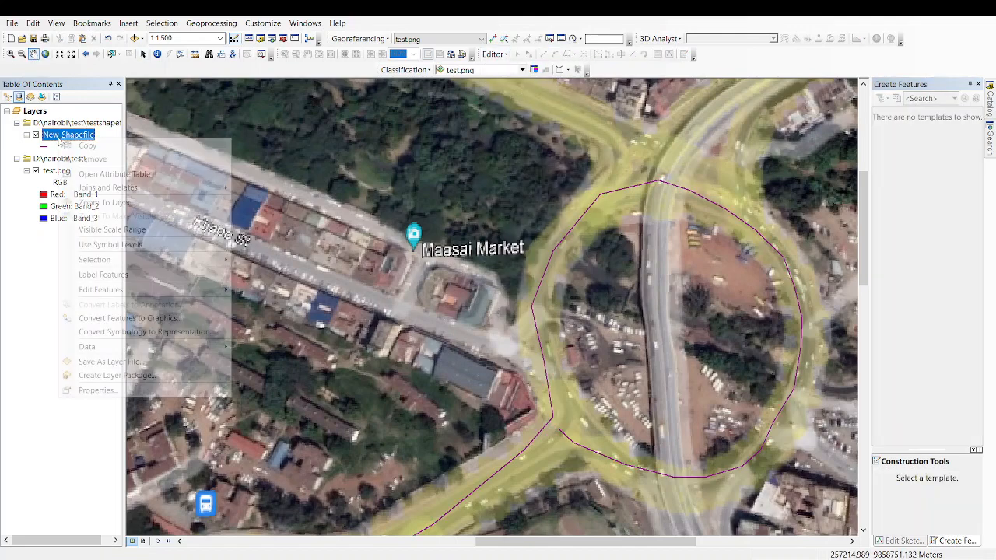
{"action": "right_click", "coordinate": [60, 139]}
{"action": "left_click", "coordinate": [102, 202]}
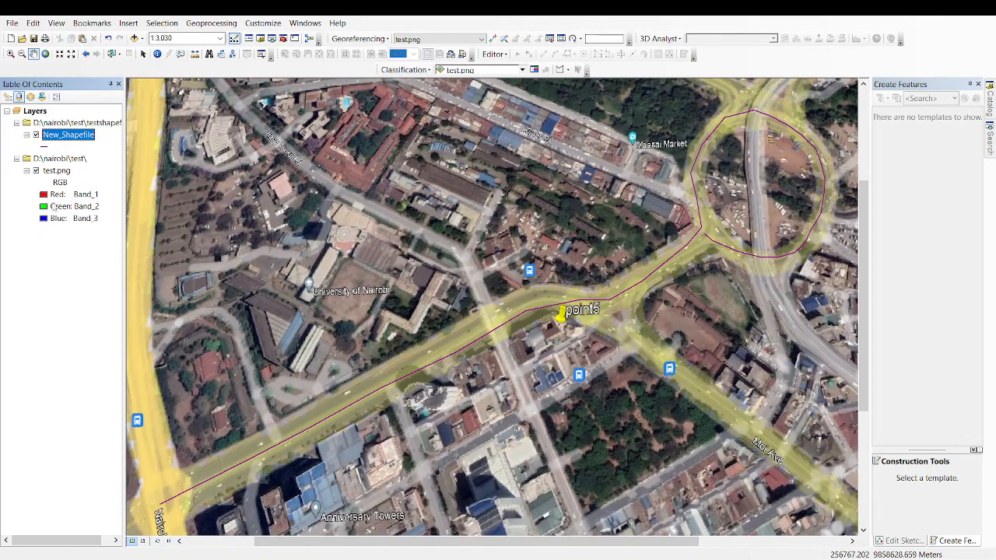
{"action": "left_click", "coordinate": [35, 170]}
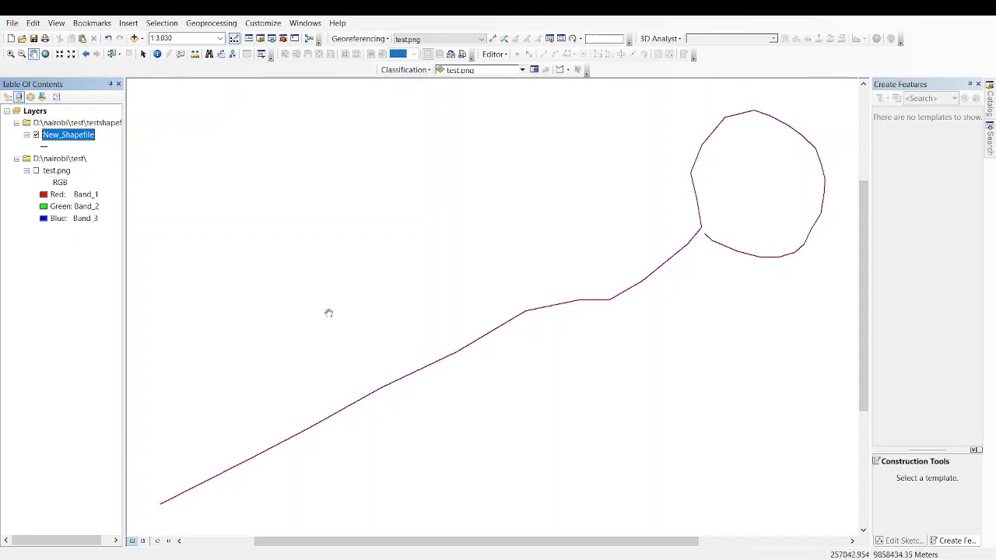
- Open the attribute table of New_Shapefile, check the record's Shape and Id fields, and close the table
{"action": "right_click", "coordinate": [72, 137]}
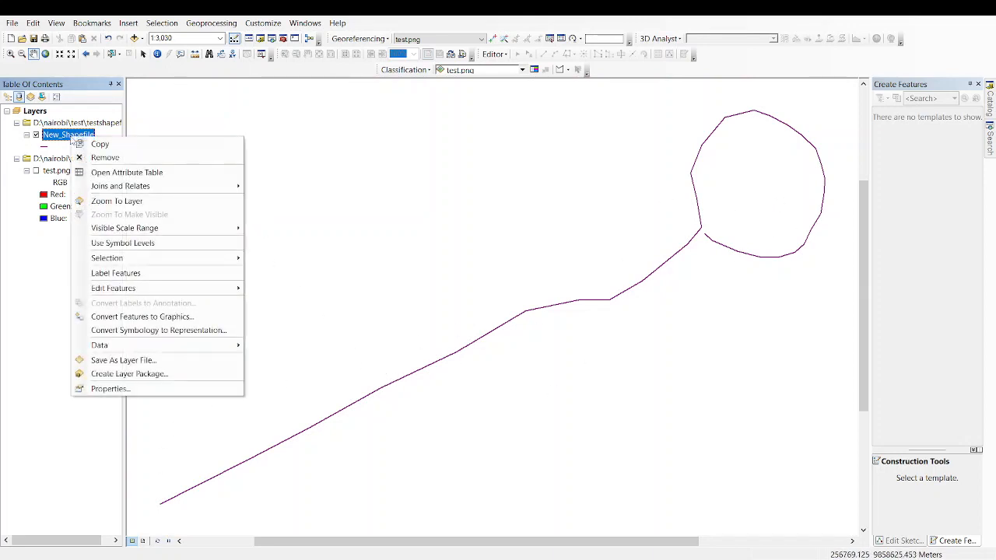
{"action": "left_click", "coordinate": [149, 172]}
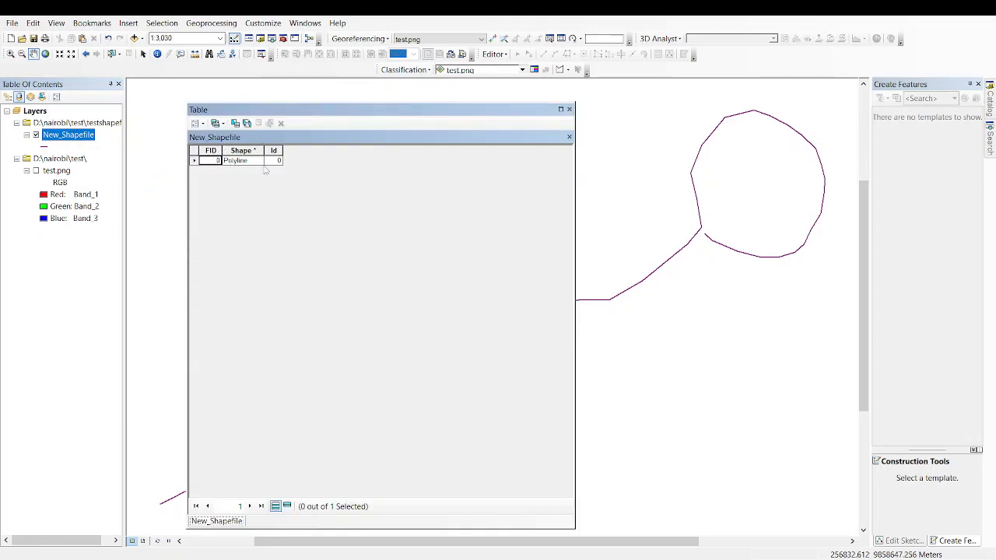
{"action": "left_click", "coordinate": [252, 161]}
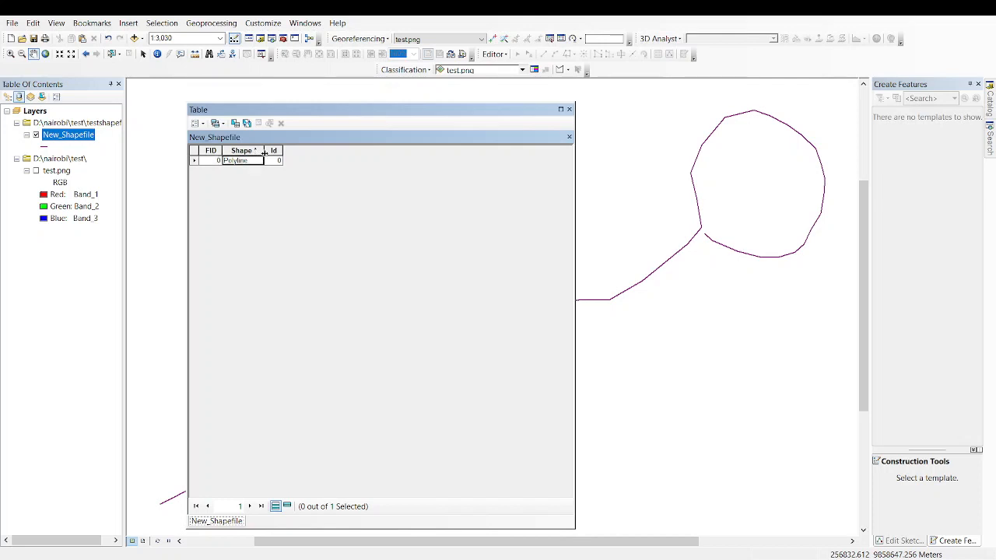
{"action": "left_click", "coordinate": [275, 160]}
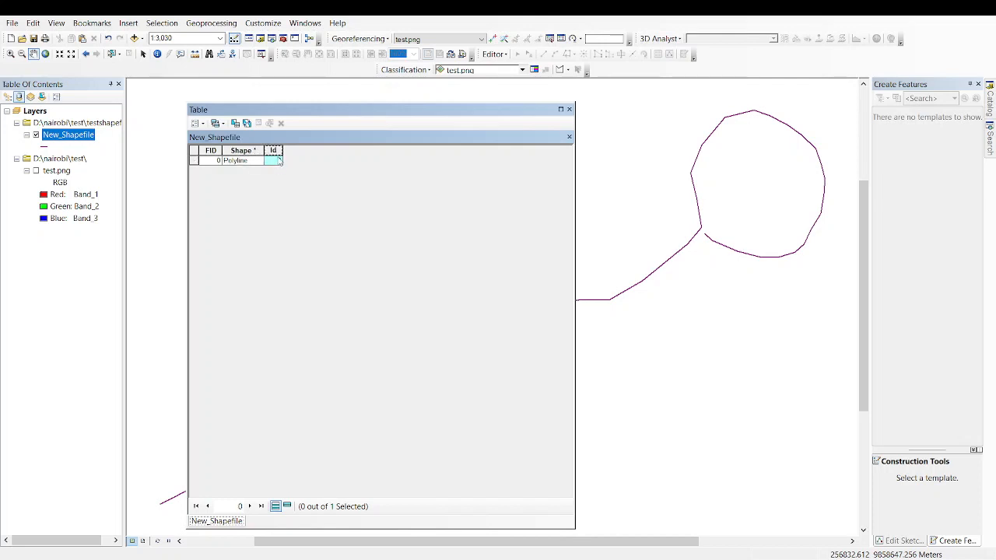
{"action": "left_click", "coordinate": [276, 160]}
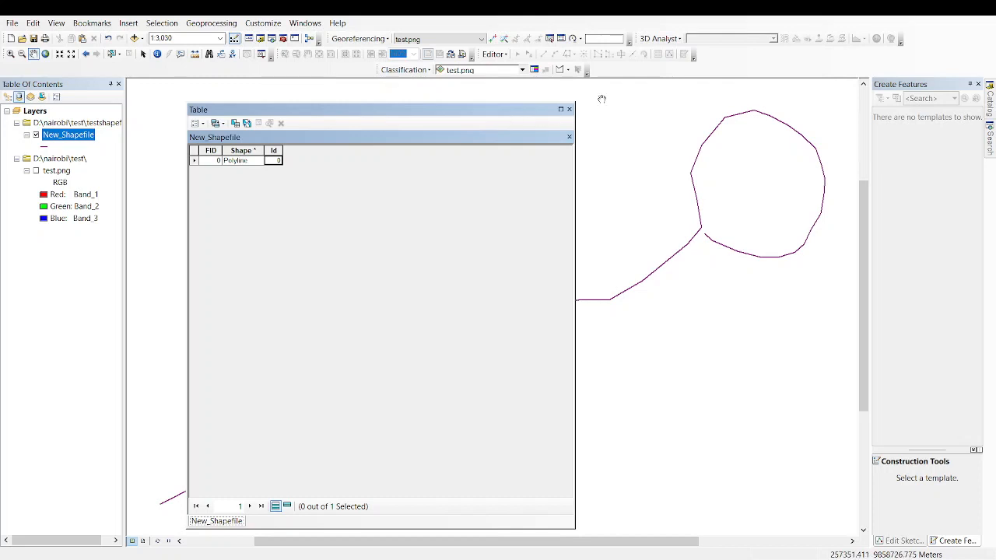
{"action": "left_click", "coordinate": [568, 109]}
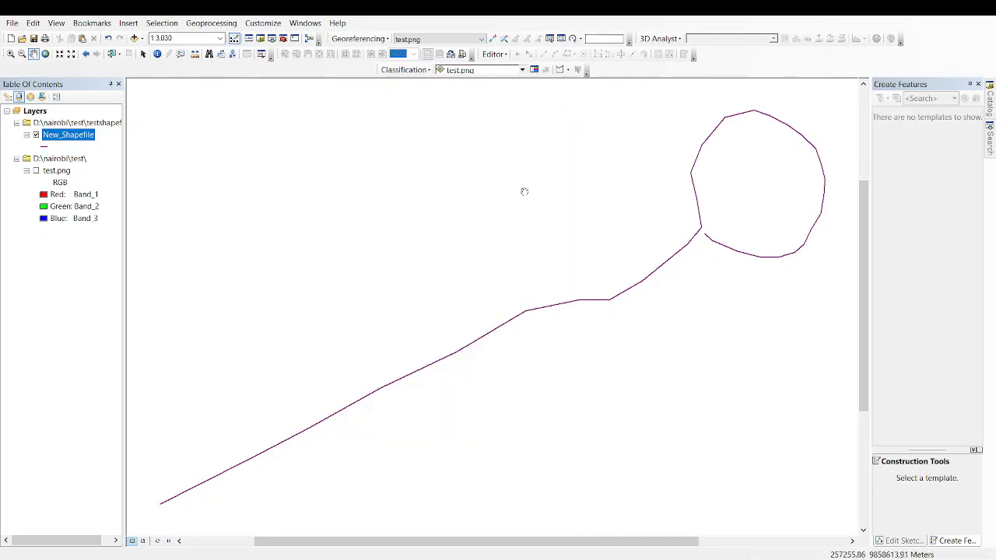
{"action": "scroll", "coordinate": [534, 223], "scroll_direction": "up", "scroll_amount": 2}
{"action": "scroll", "coordinate": [533, 224], "scroll_direction": "down", "scroll_amount": 3}
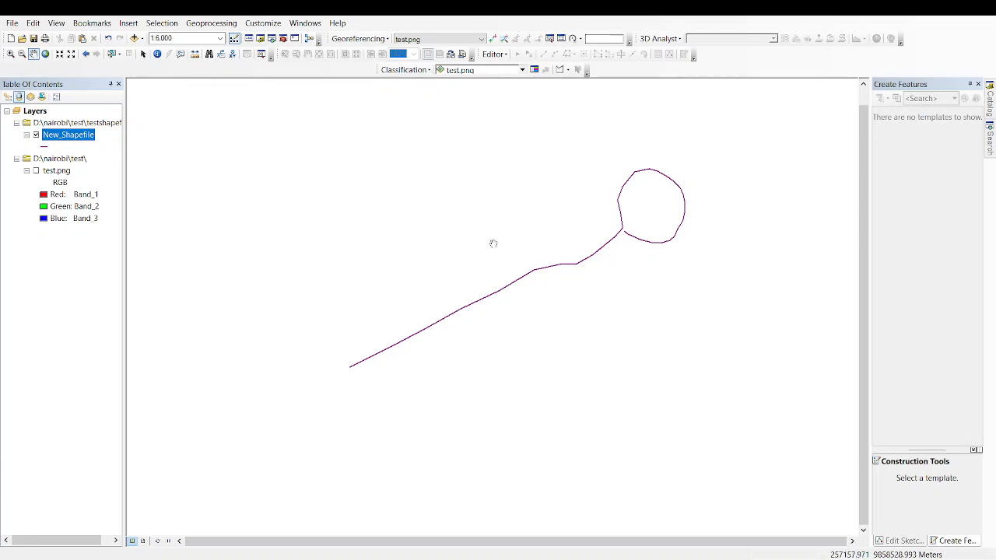
{"action": "scroll", "coordinate": [493, 241], "scroll_direction": "down", "scroll_amount": 2}
{"action": "scroll", "coordinate": [494, 248], "scroll_direction": "up", "scroll_amount": 3}
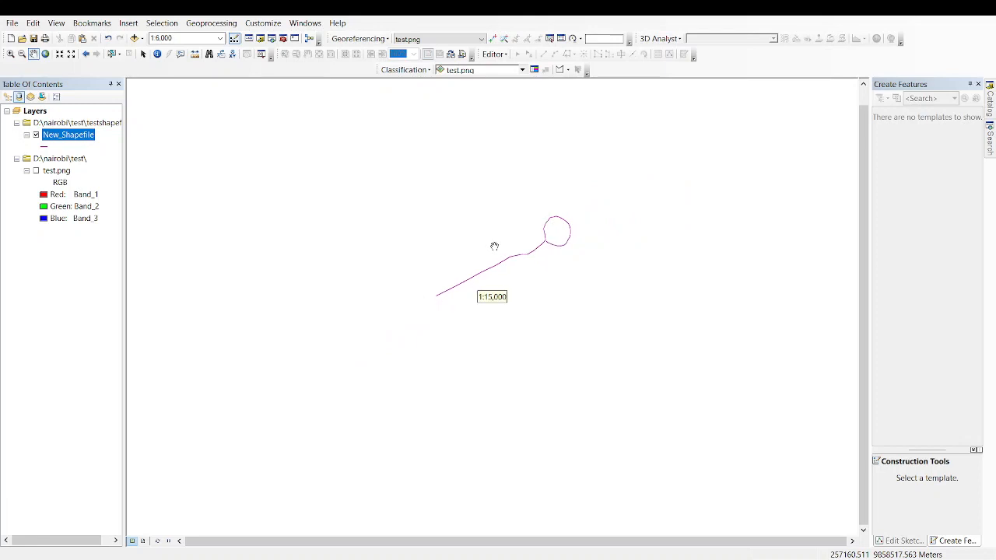